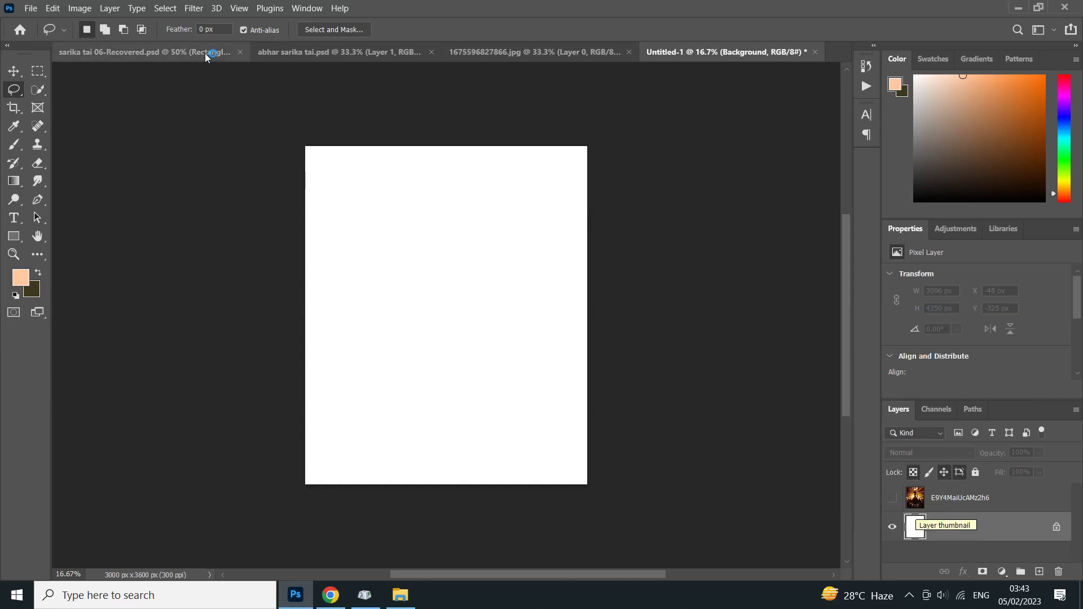
# - Check the canvas size and accept it unchanged
pyautogui.click(80, 8)
pyautogui.click(102, 106)
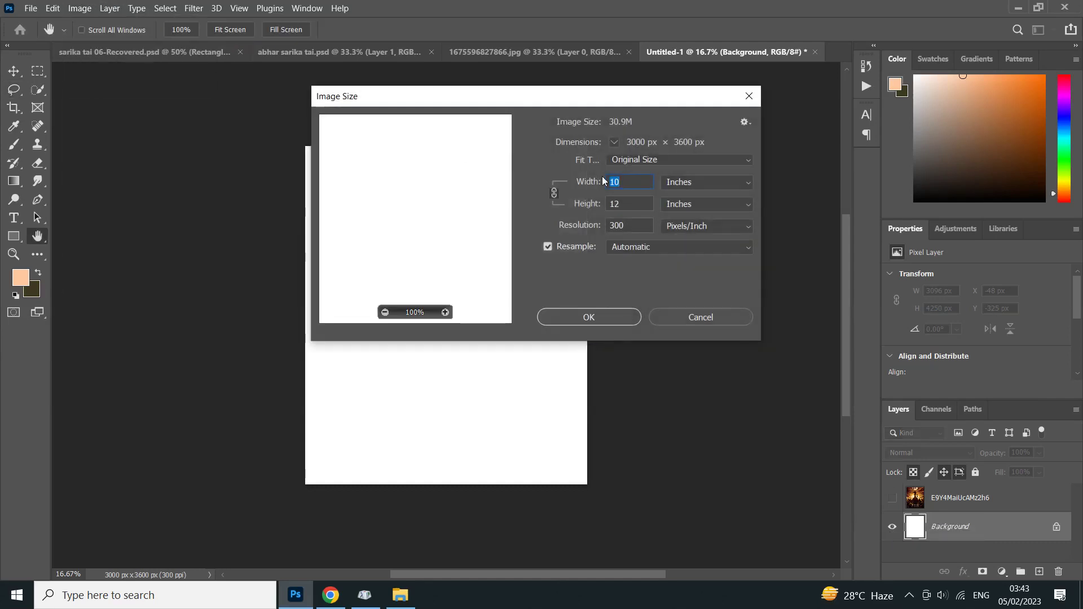
pyautogui.click(625, 202)
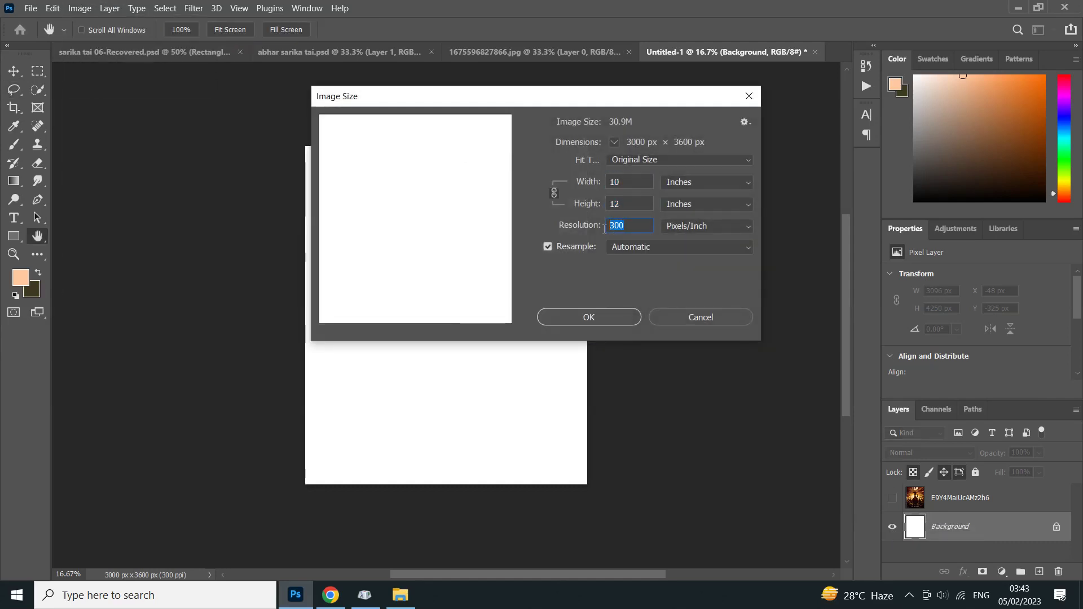
pyautogui.click(622, 316)
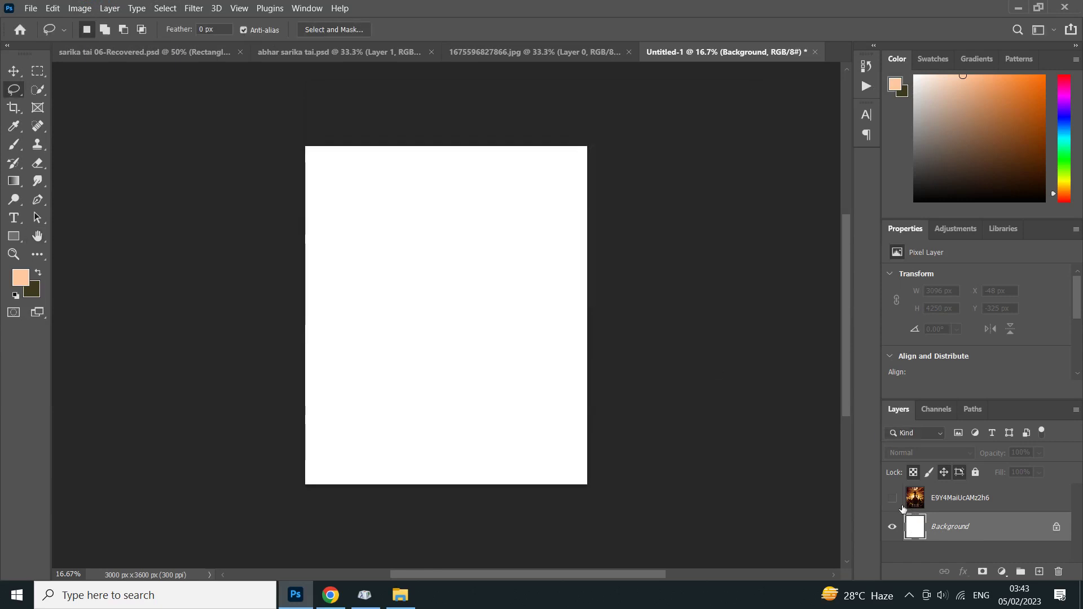
# - Show the poster layer and erase its central figure and MEGA title with Content-Aware Fill
pyautogui.click(892, 497)
pyautogui.click(940, 500)
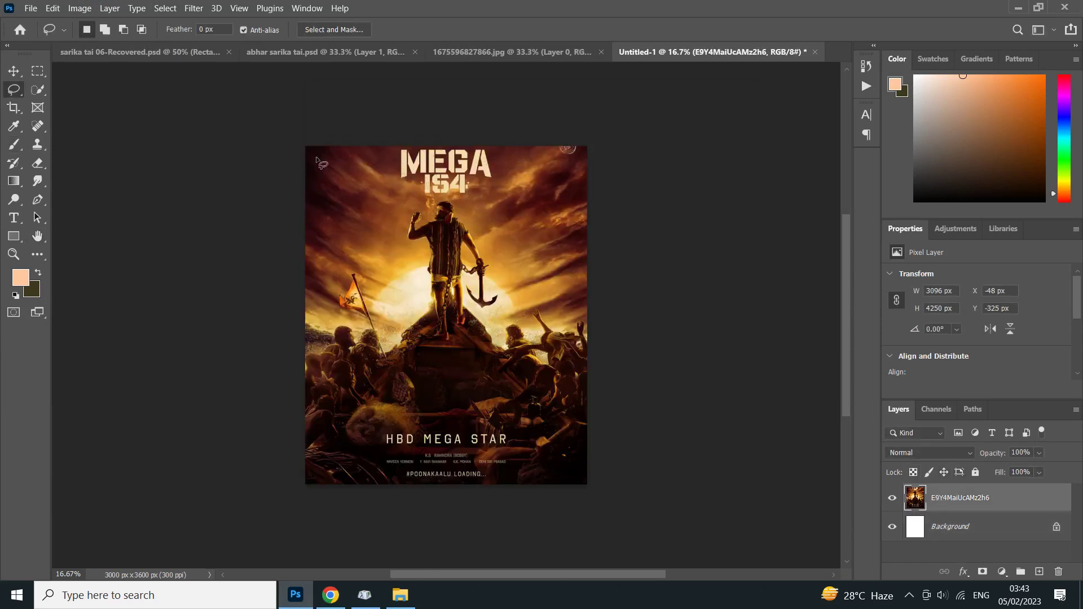
pyautogui.moveTo(394, 141); pyautogui.dragTo(514, 141)
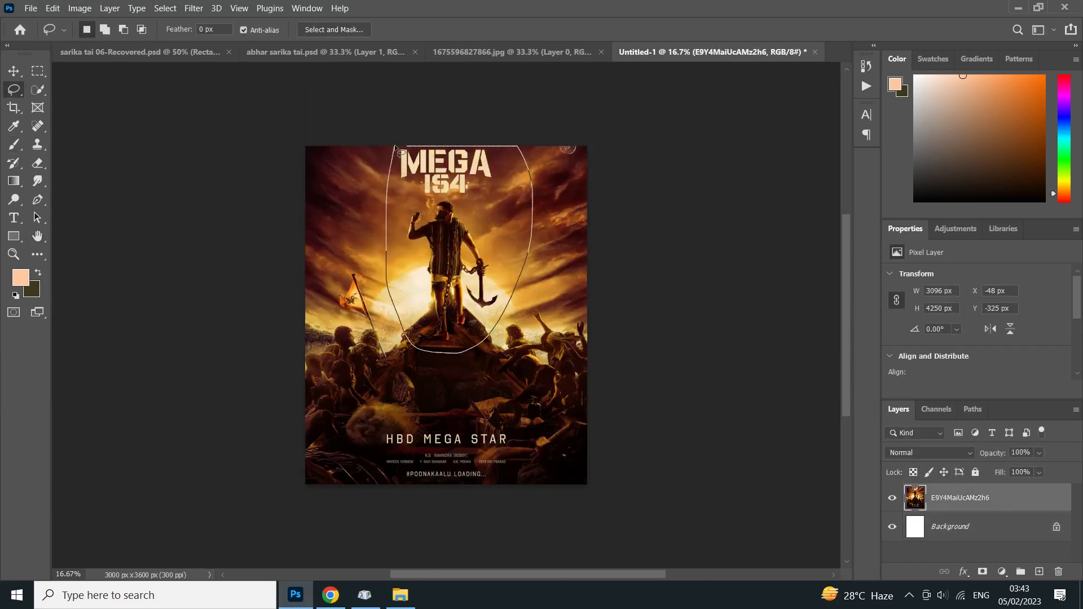
pyautogui.moveTo(396, 149); pyautogui.dragTo(397, 149)
pyautogui.rightClick(391, 185)
pyautogui.click(452, 356)
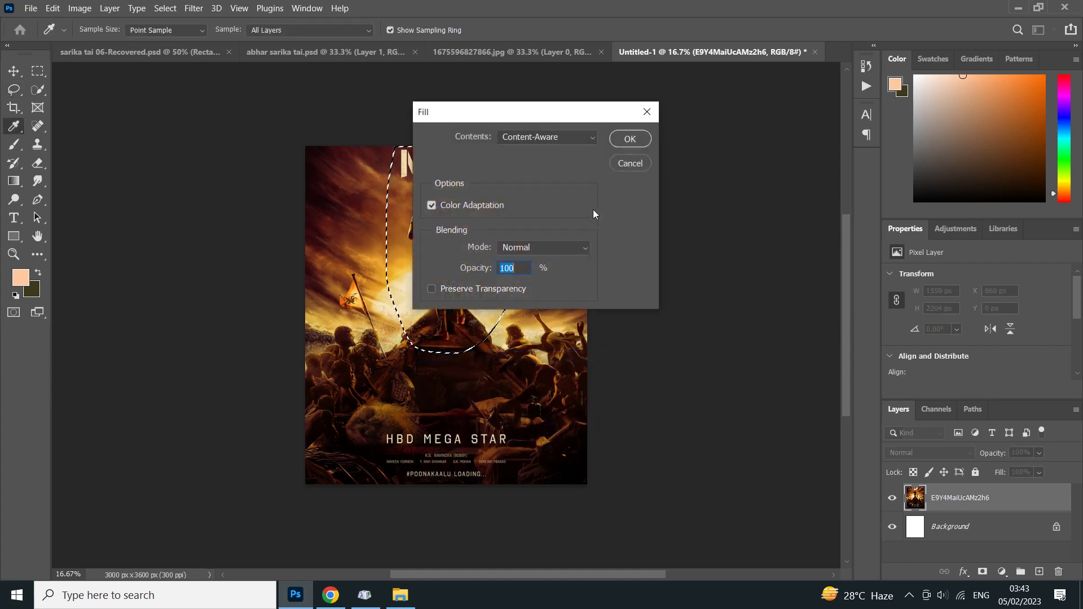
pyautogui.click(629, 139)
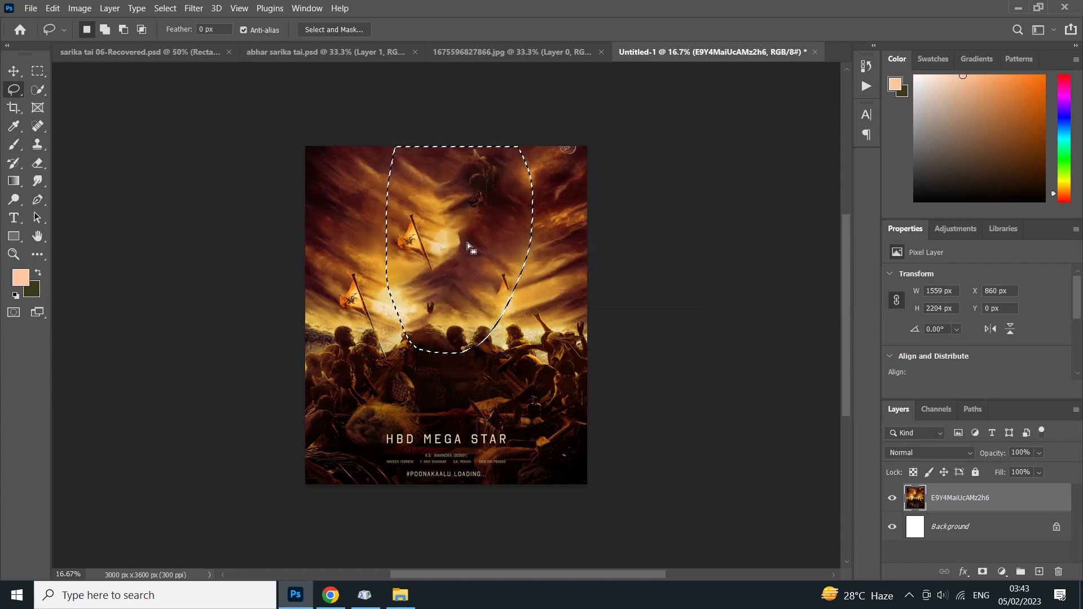
pyautogui.hotkey('ctrl', 'd')
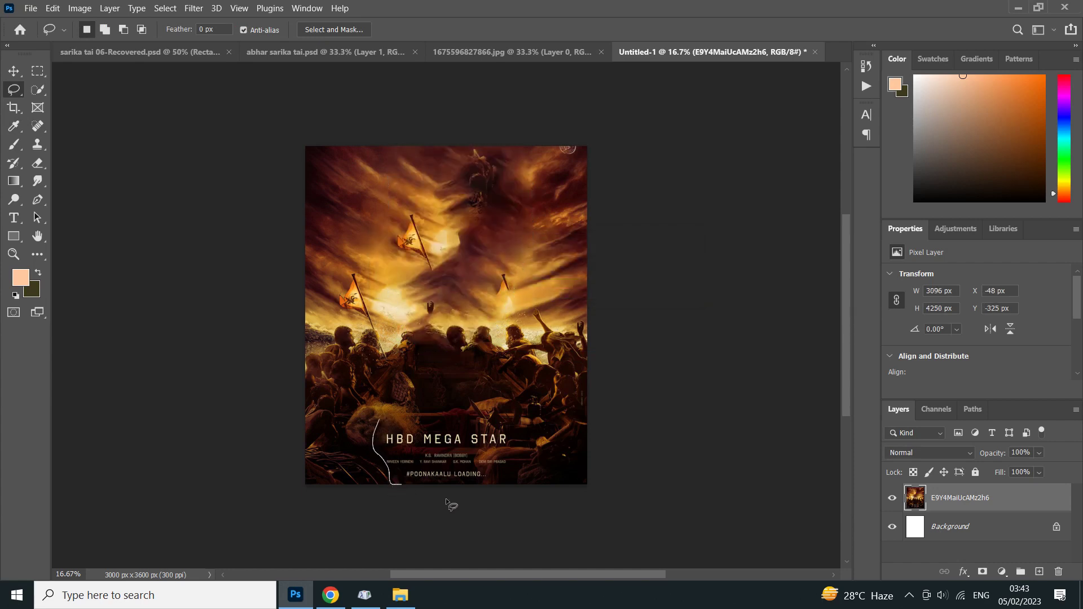
# - Erase the bottom credits text with Content-Aware Fill and deselect
pyautogui.moveTo(446, 502)
pyautogui.mouseDown()
pyautogui.moveTo(529, 435)
pyautogui.moveTo(388, 422)
pyautogui.mouseUp()
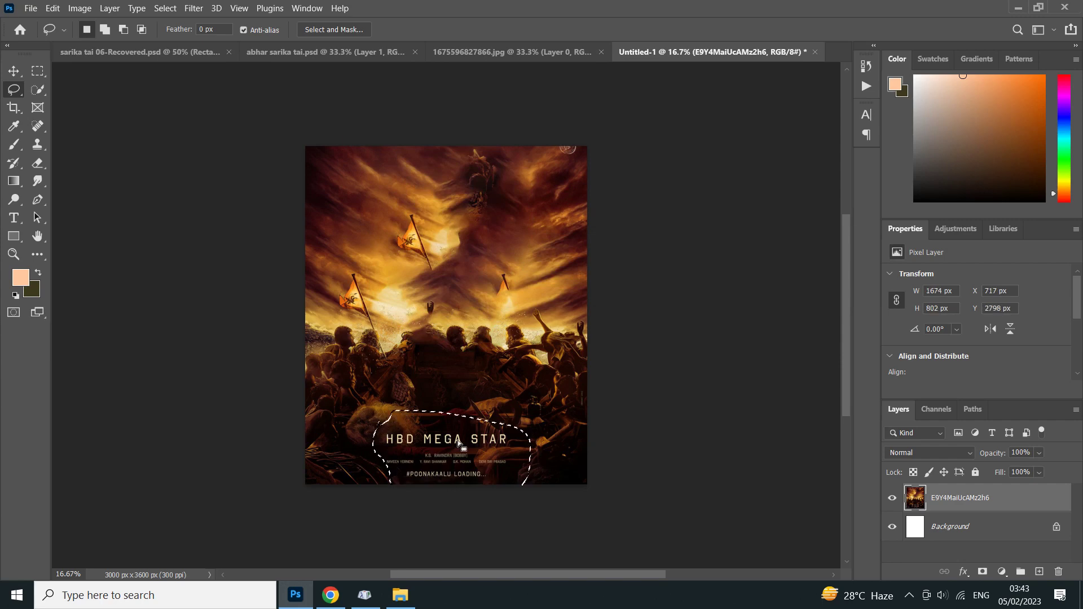
pyautogui.rightClick(459, 176)
pyautogui.click(474, 344)
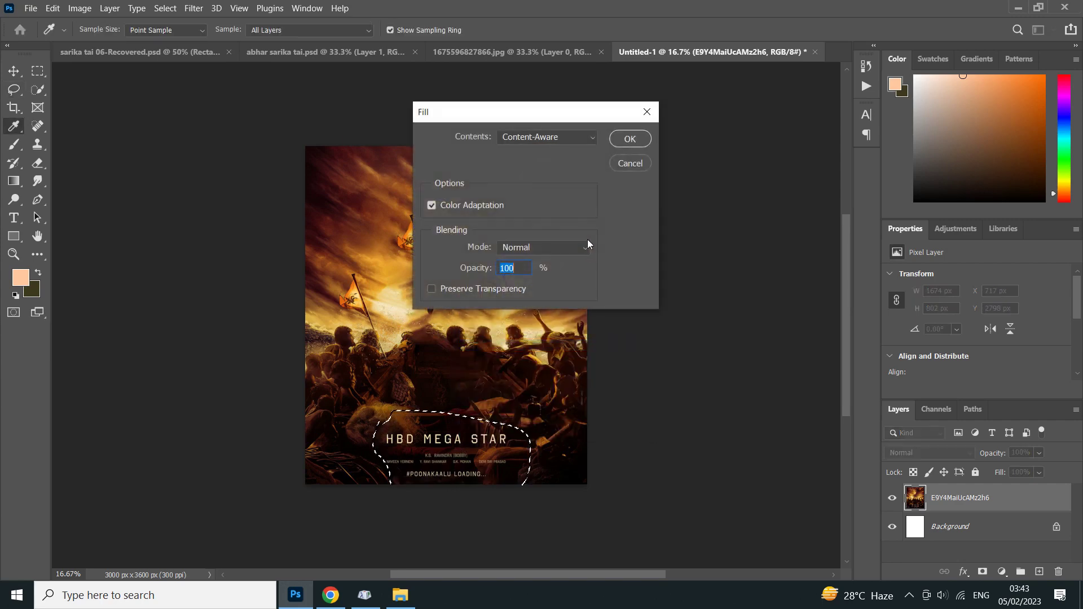
pyautogui.click(628, 141)
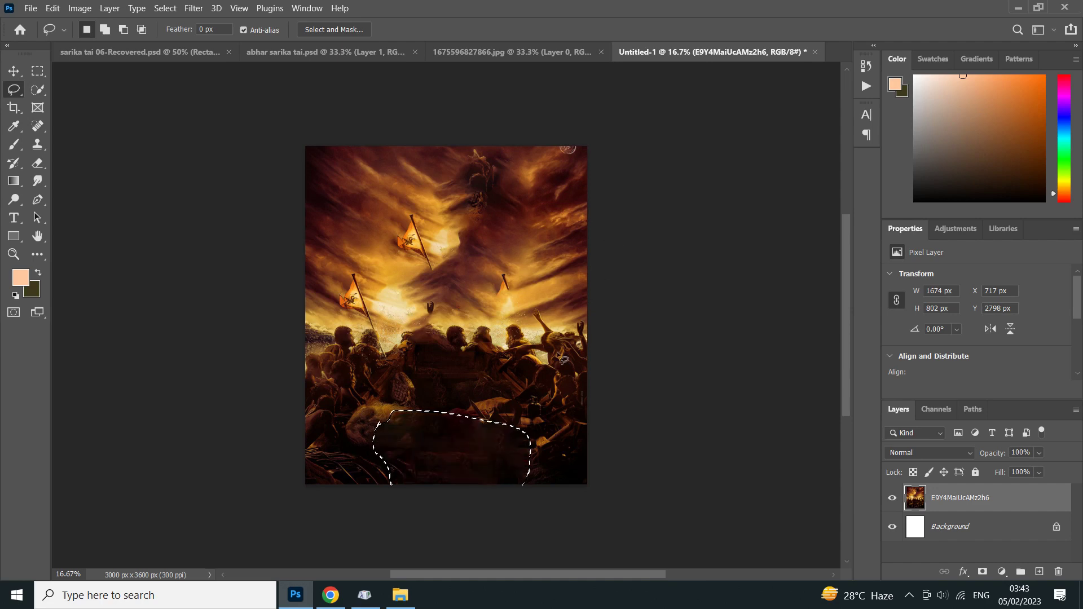
pyautogui.hotkey('ctrl', 'd')
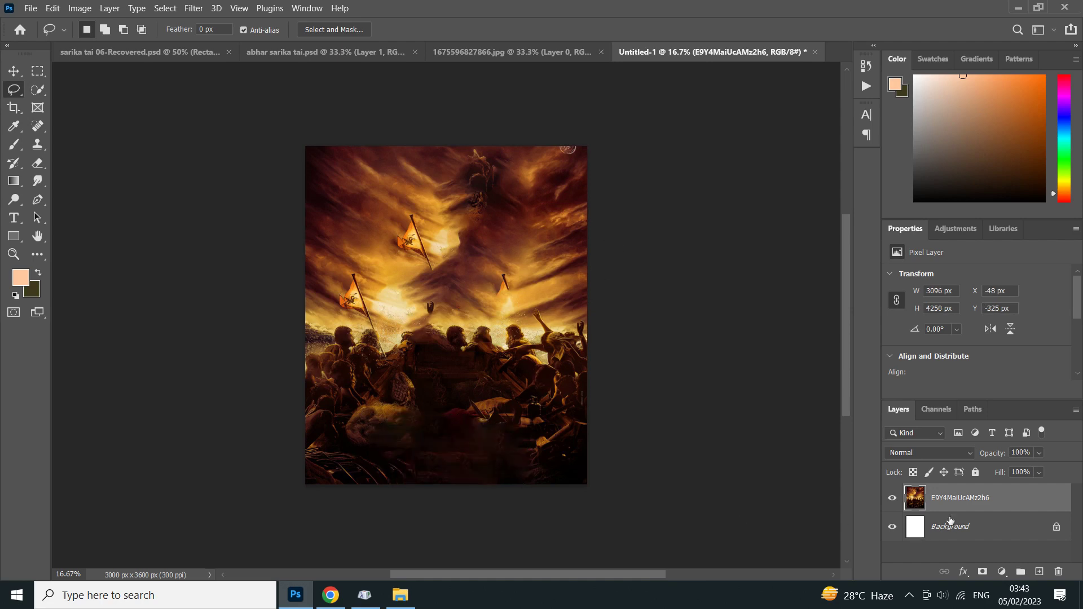
# - Apply a 55.3-pixel Gaussian Blur to the cleaned poster and add an empty Layer 1
pyautogui.click(193, 8)
pyautogui.moveTo(205, 177)
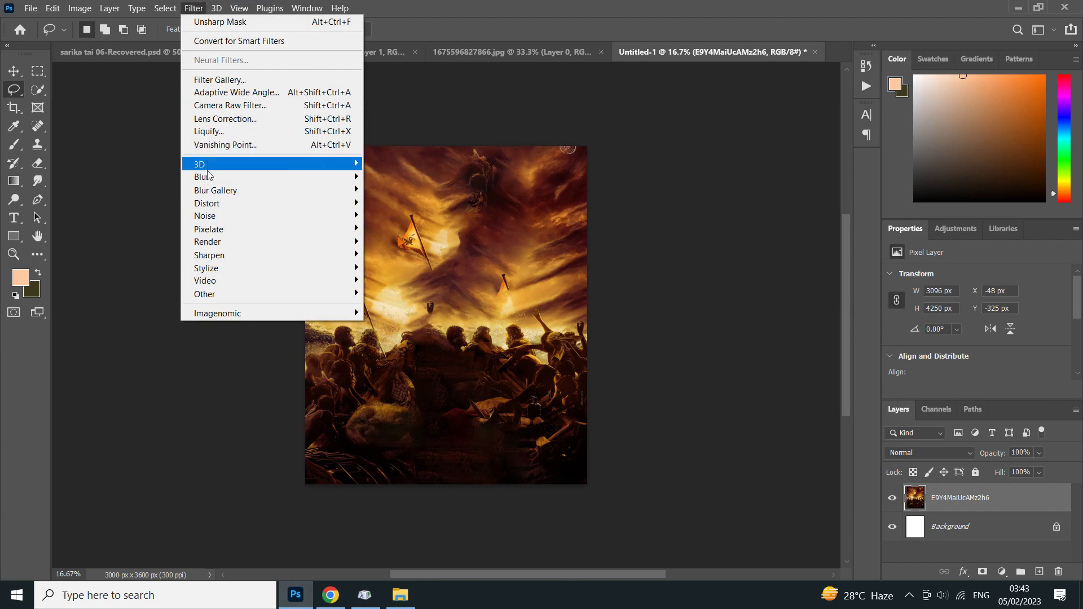
pyautogui.click(429, 235)
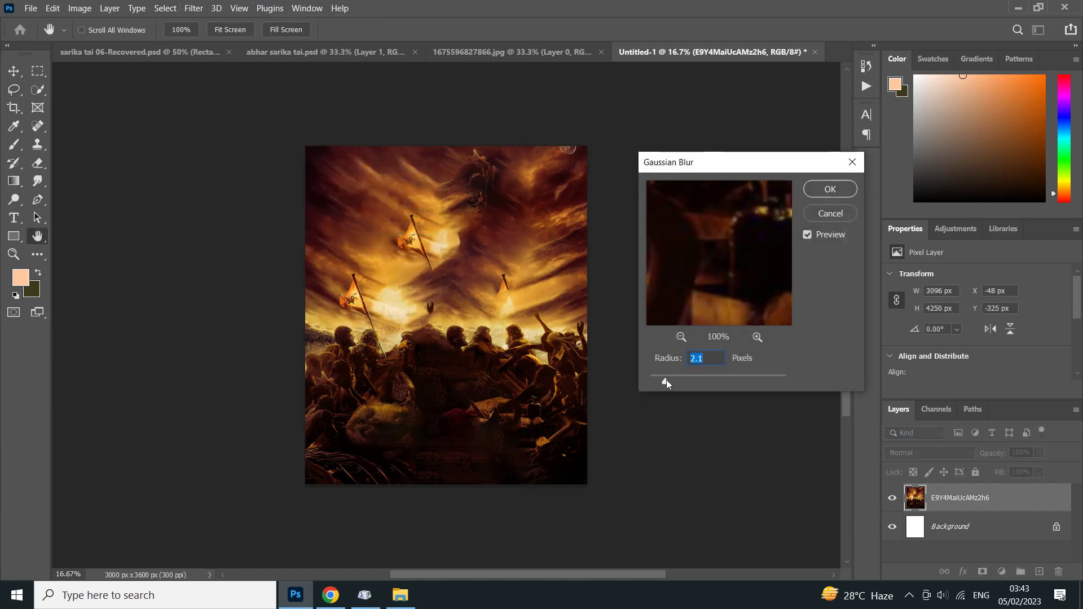
pyautogui.moveTo(680, 379); pyautogui.dragTo(721, 380)
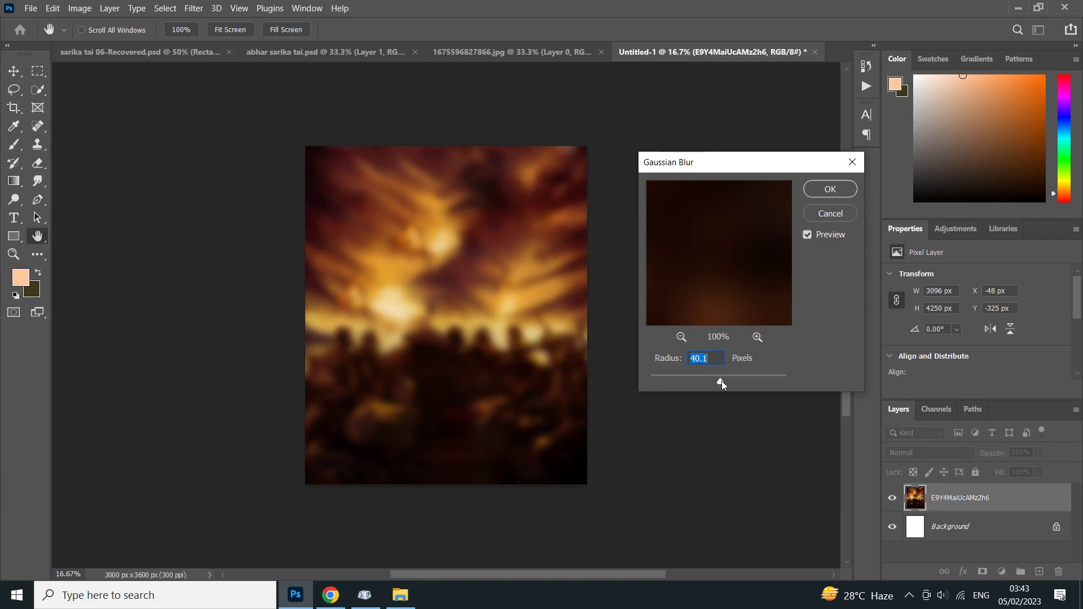
pyautogui.moveTo(726, 382); pyautogui.dragTo(727, 384)
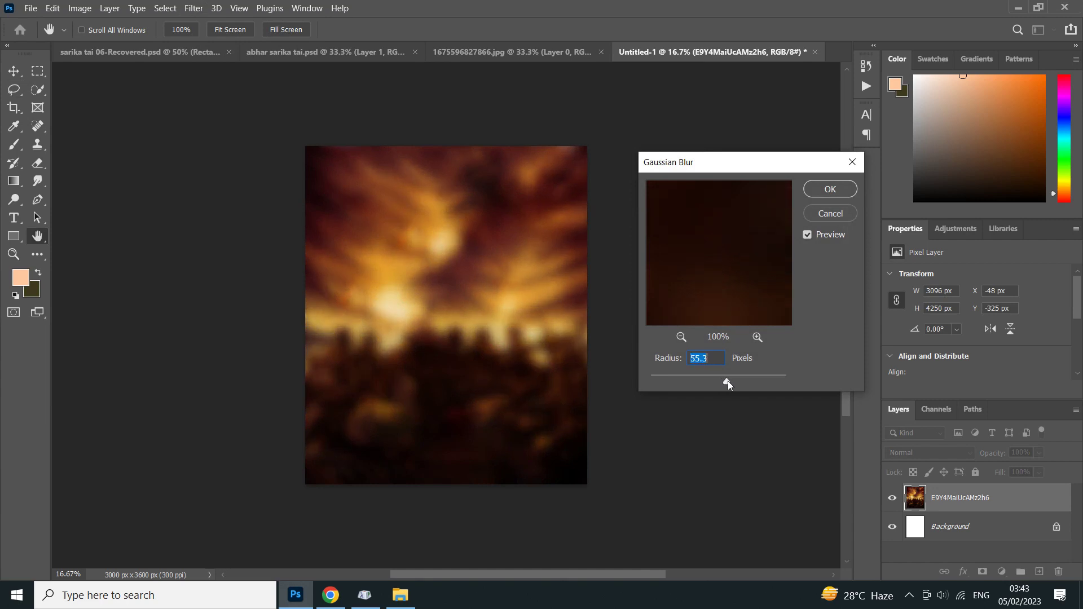
pyautogui.click(829, 190)
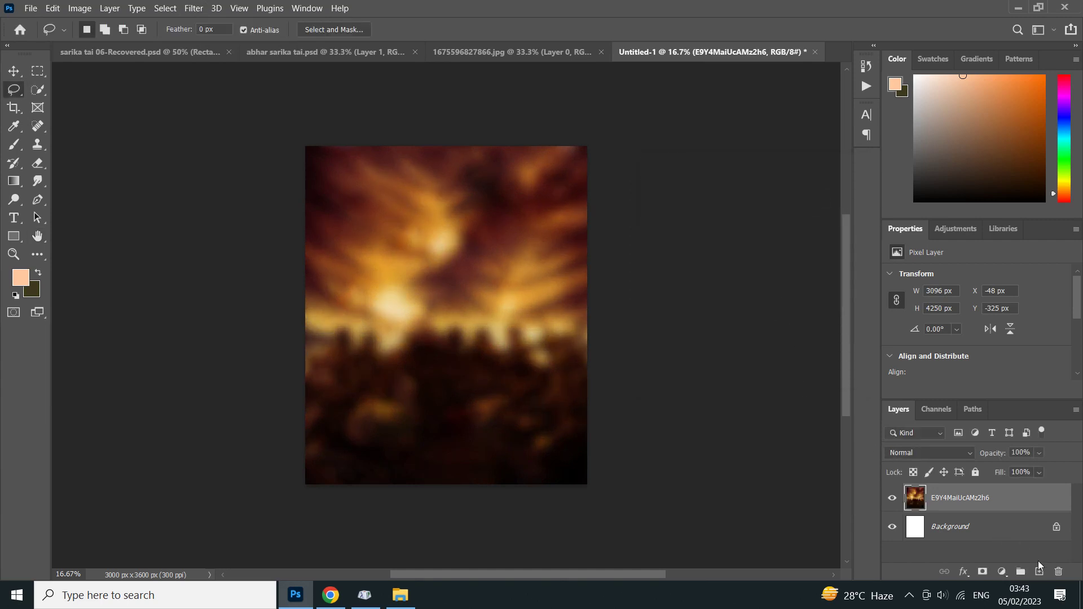
pyautogui.click(1038, 569)
# - Set the new layer to Overlay and load an enlarged 1400 px cloud brush in orange
pyautogui.click(948, 451)
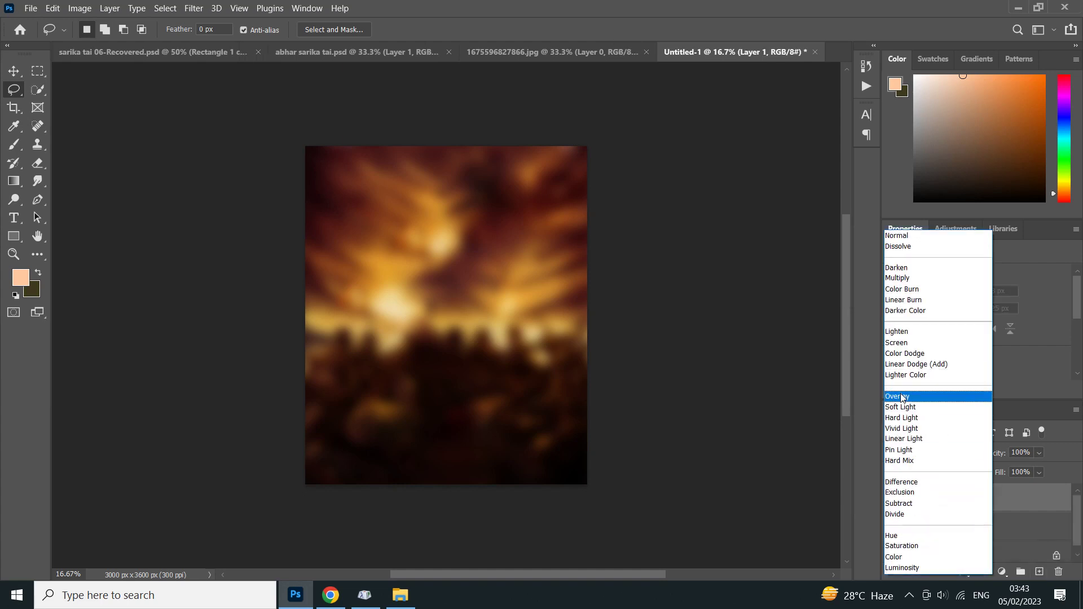
pyautogui.click(901, 397)
pyautogui.press('b')
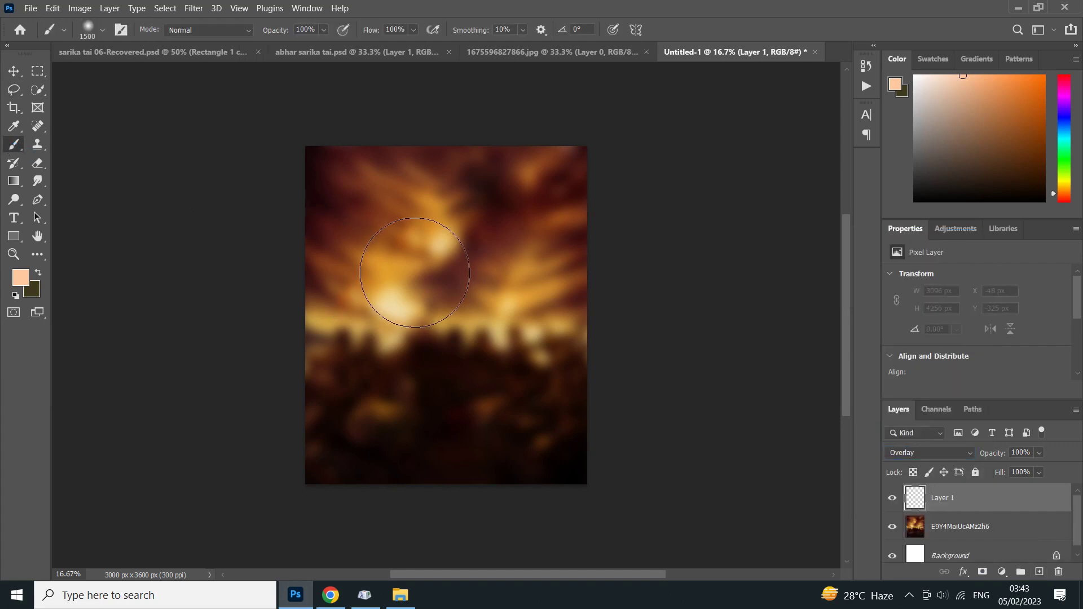
pyautogui.rightClick(421, 272)
pyautogui.click(484, 392)
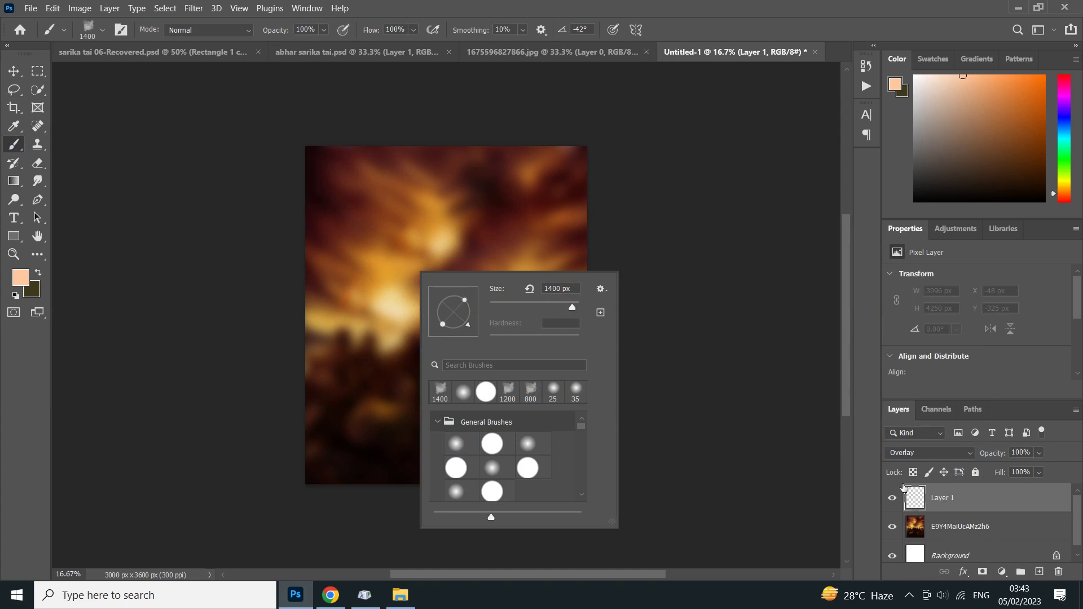
pyautogui.press('Return')
pyautogui.press(']')
pyautogui.press(']')
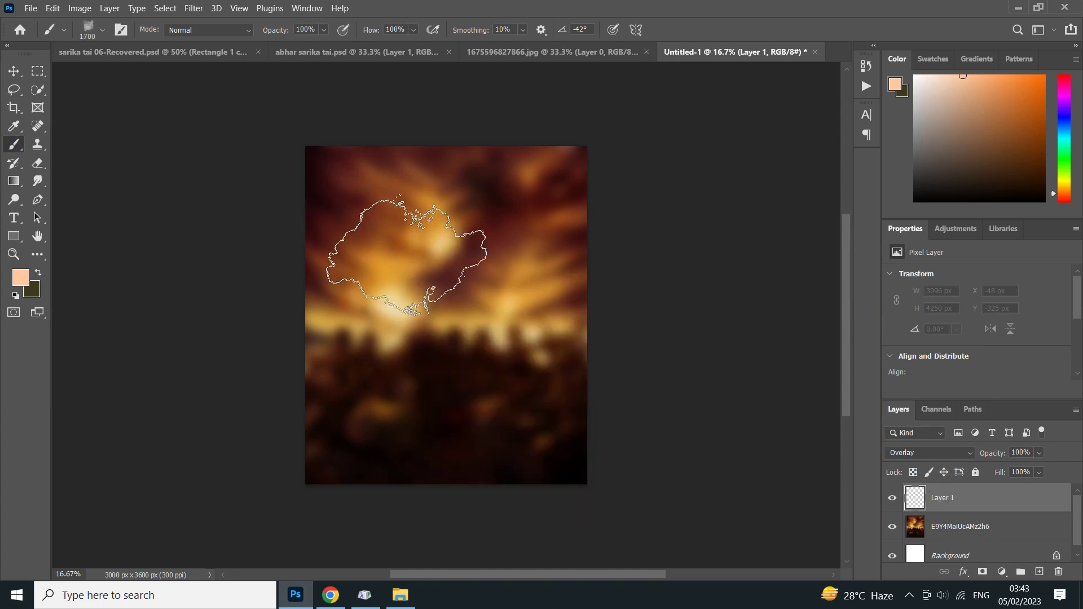
pyautogui.press(']')
pyautogui.press(']')
pyautogui.press(']')
pyautogui.press(']')
pyautogui.press(']')
pyautogui.press(']')
pyautogui.press(']')
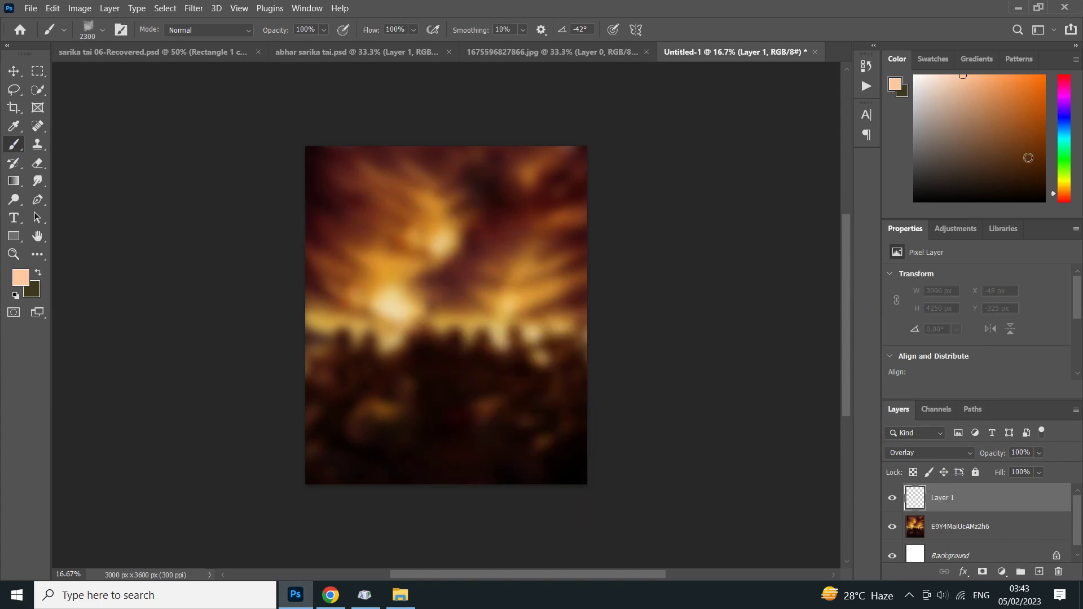
pyautogui.click(1033, 75)
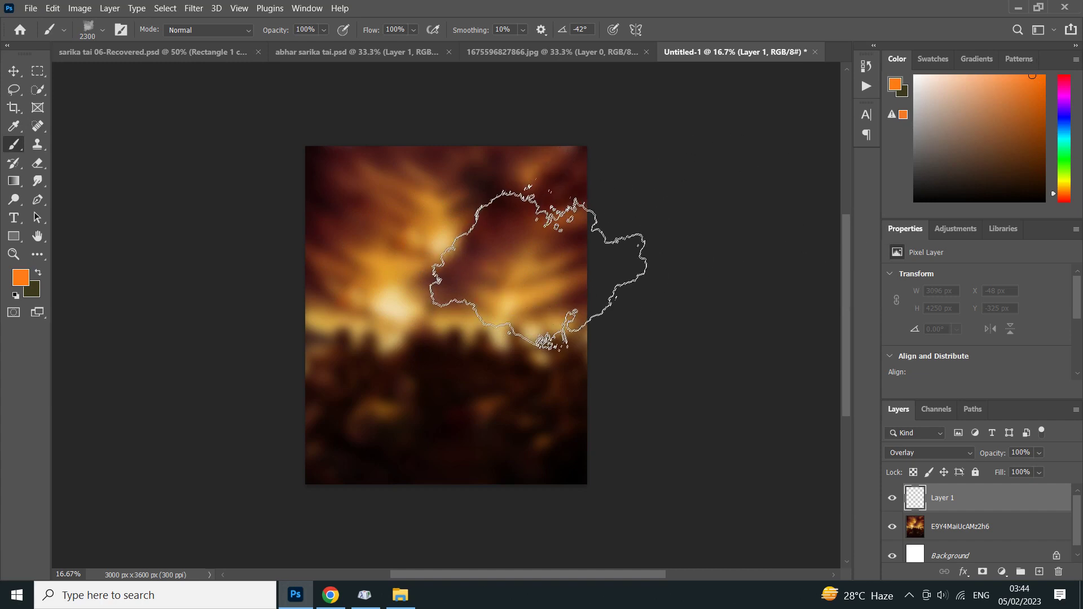
# - Paint three light-orange cloud dabs sampled from the canvas, then lower layer opacity to 44%
pyautogui.press('i')
pyautogui.click(512, 298)
pyautogui.press('b')
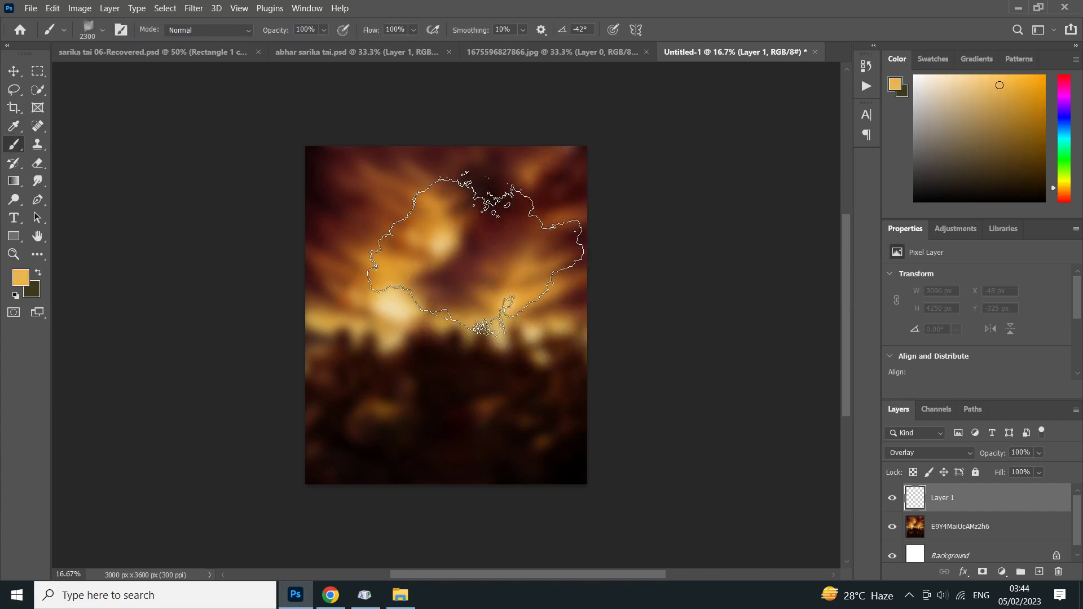
pyautogui.click(477, 254)
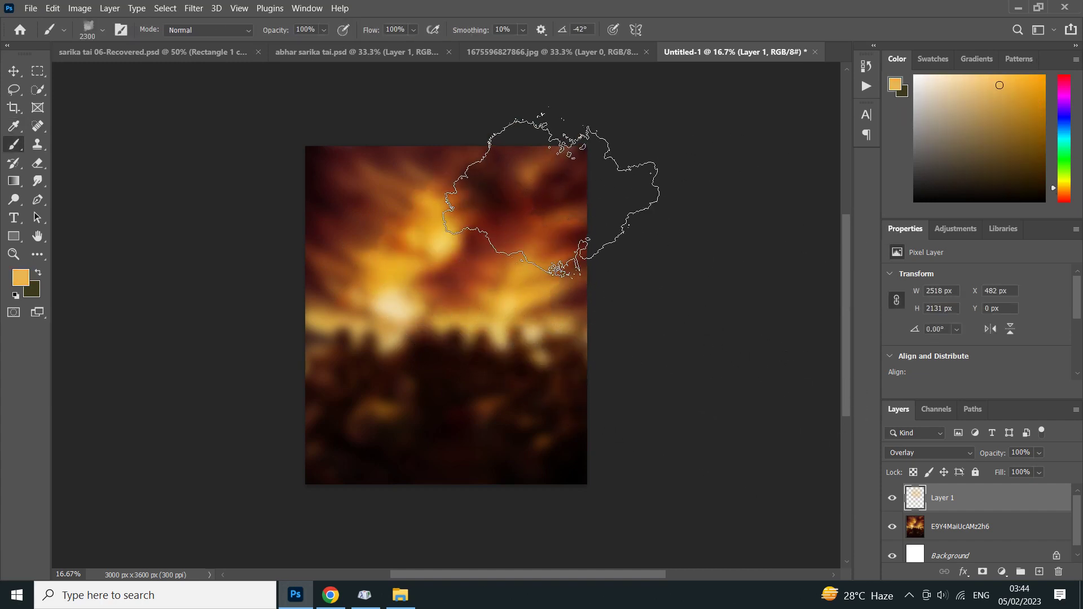
pyautogui.click(389, 300)
pyautogui.click(446, 307)
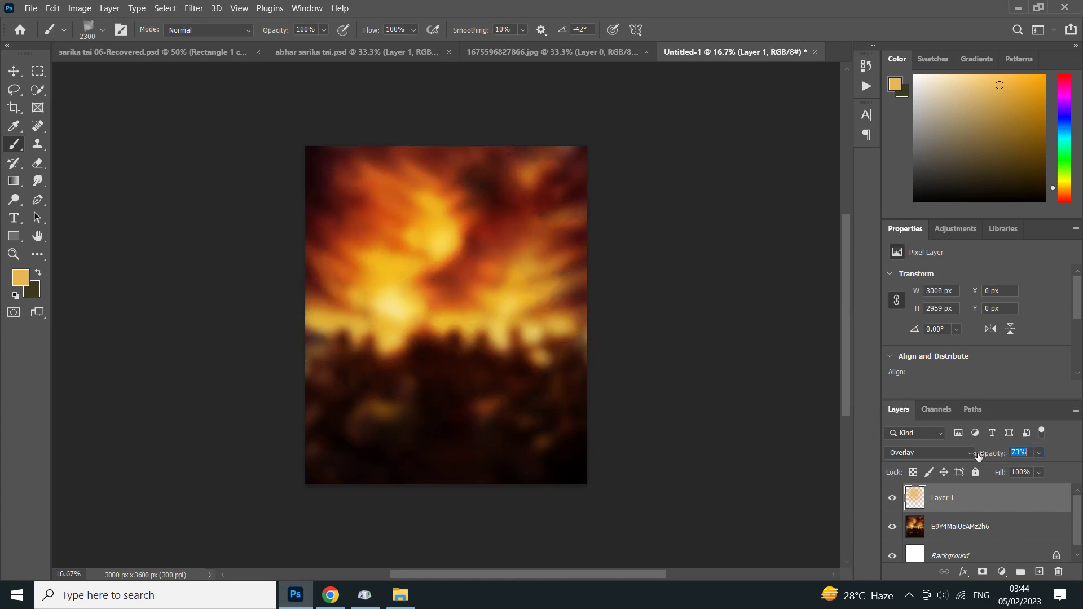
pyautogui.press('Return')
pyautogui.moveTo(994, 457); pyautogui.dragTo(995, 458)
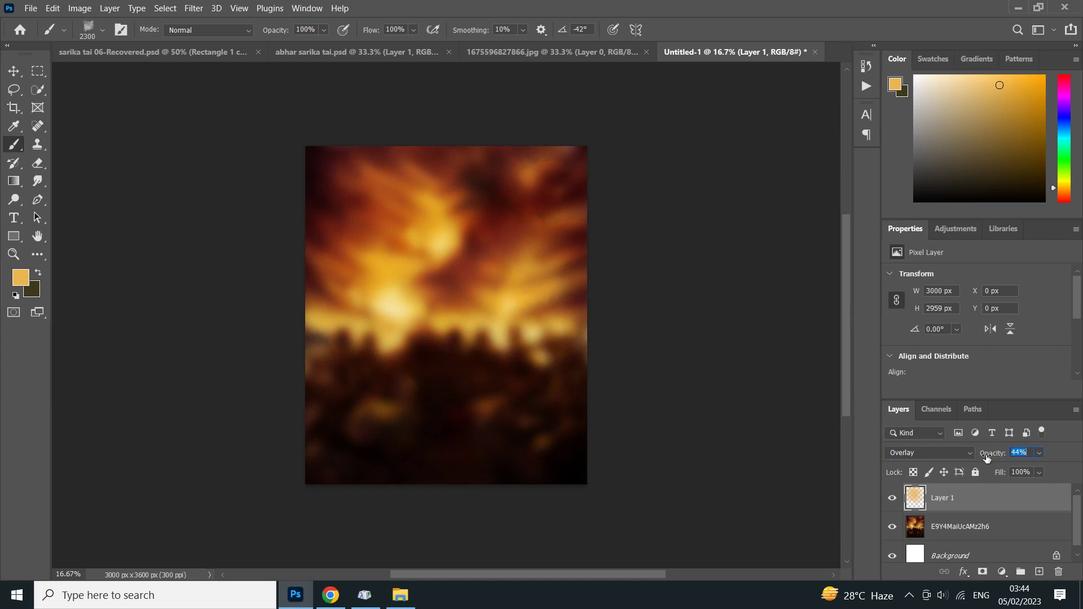
pyautogui.click(941, 75)
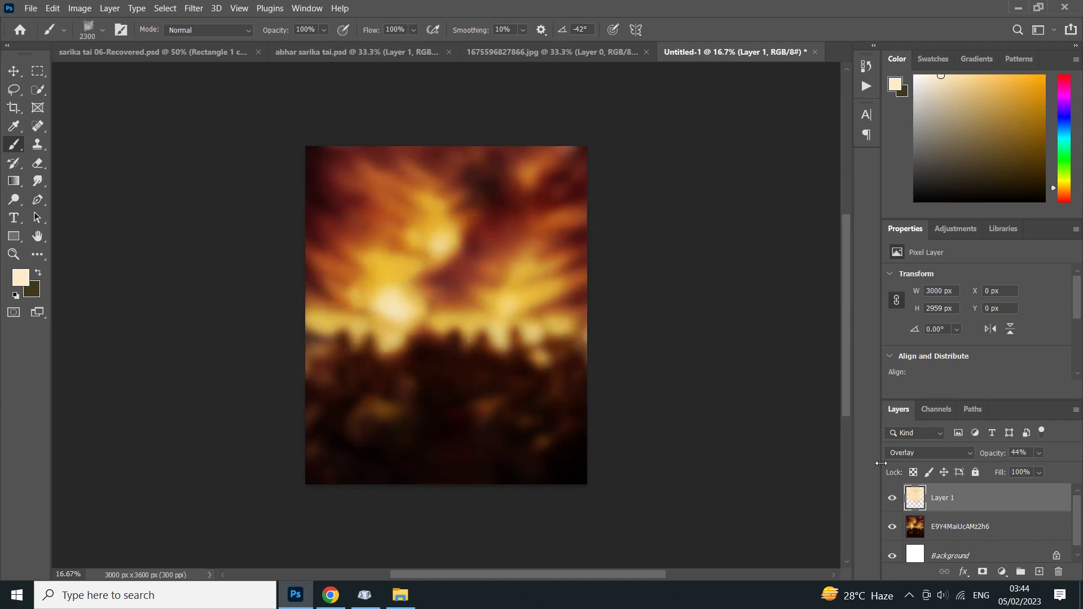
pyautogui.click(893, 501)
# - Merge the fire image and Layer 1, then add a Brightness/Contrast layer at -150
pyautogui.click(941, 525)
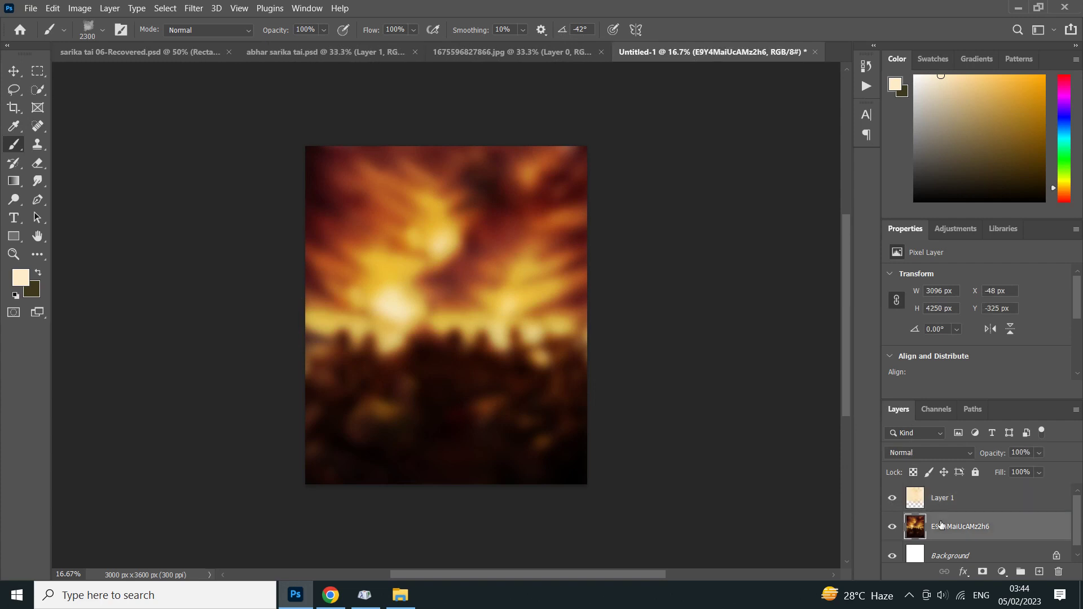
pyautogui.keyDown('shift'); pyautogui.click(943, 511); pyautogui.keyUp('shift')
pyautogui.hotkey('ctrl', 'e')
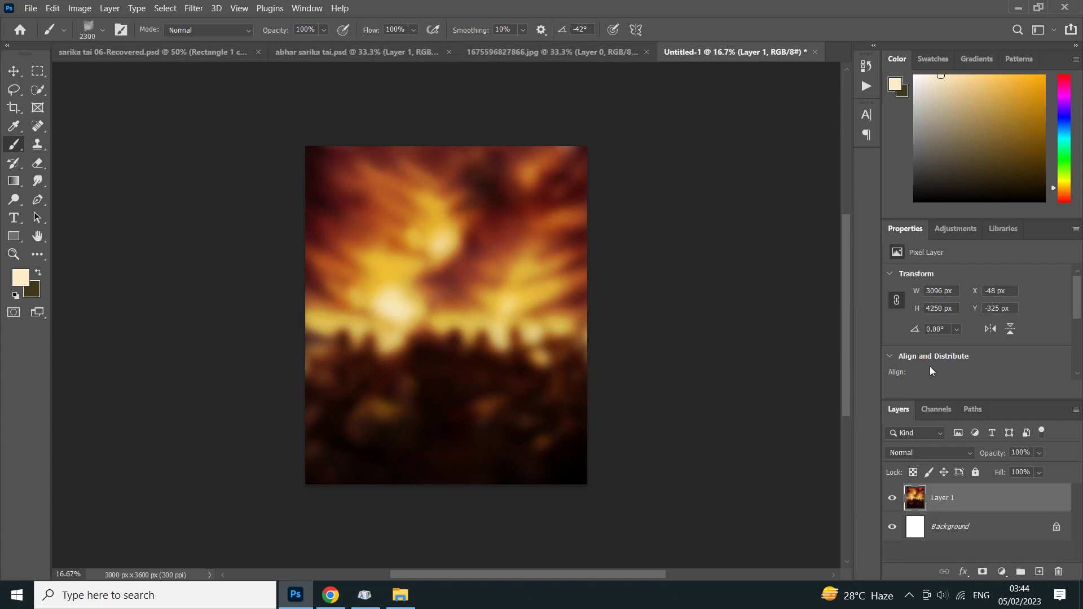
pyautogui.click(939, 232)
pyautogui.click(915, 263)
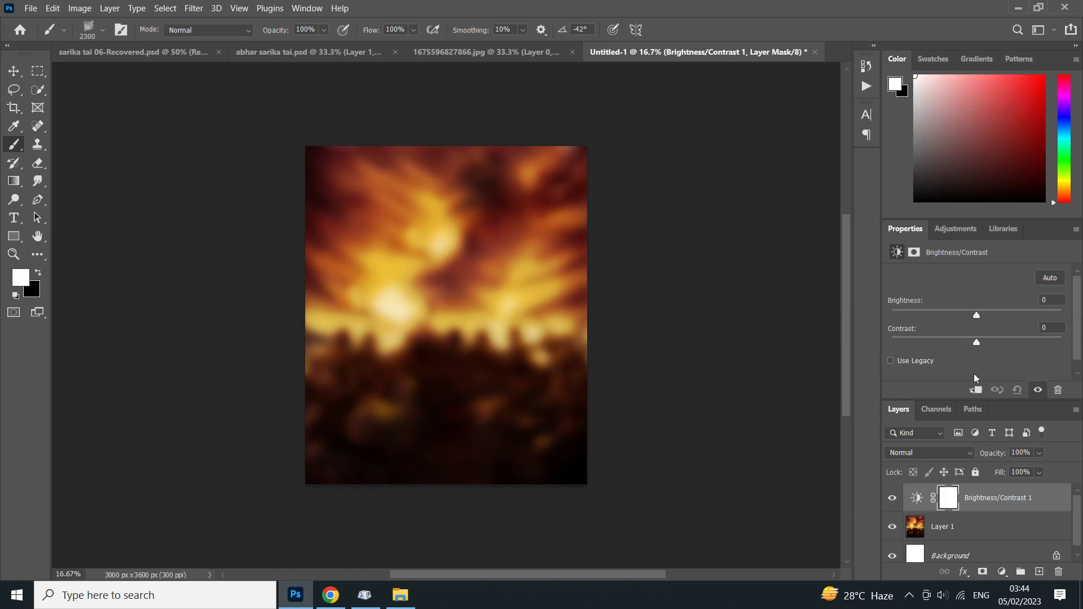
pyautogui.moveTo(975, 315); pyautogui.dragTo(895, 315)
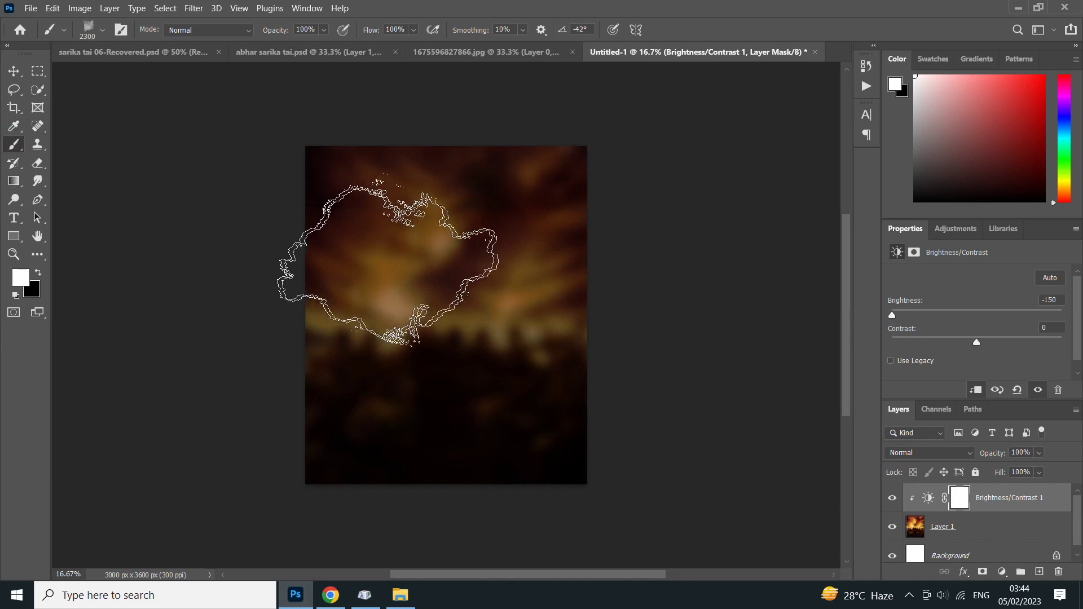
# - Brush black on the adjustment mask to keep the centre glowing, then drag the two-person photo toward Untitled-1
pyautogui.rightClick(424, 266)
pyautogui.click(472, 437)
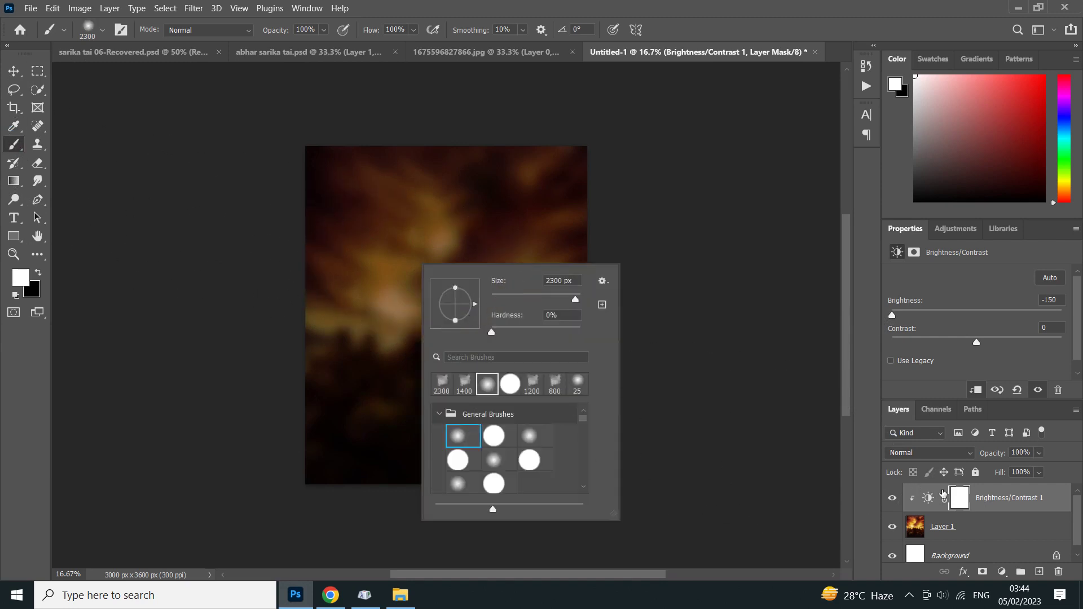
pyautogui.click(968, 503)
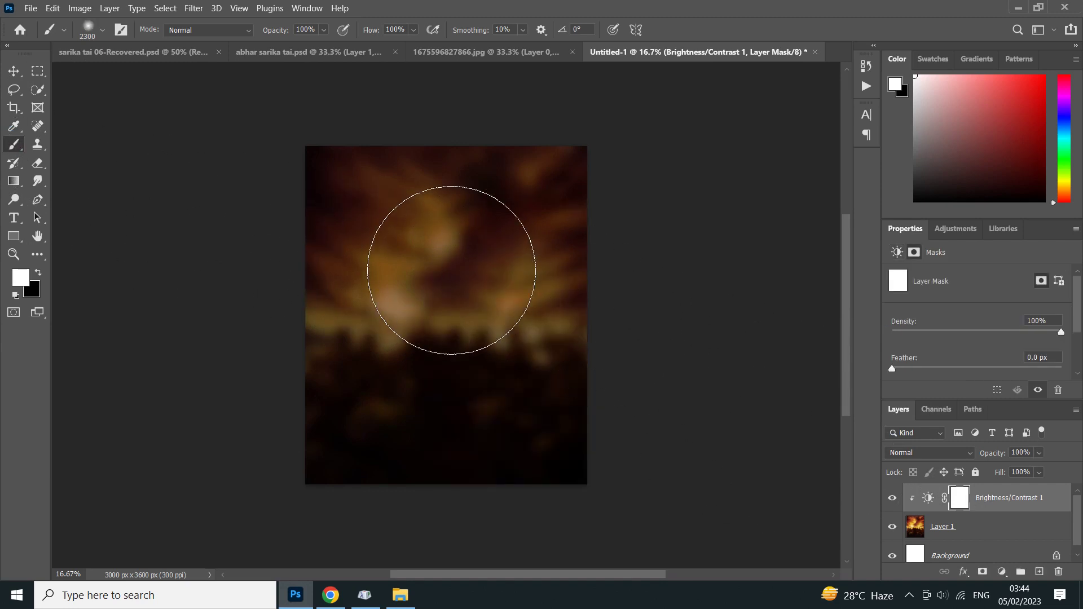
pyautogui.press('x')
pyautogui.press('x')
pyautogui.click(37, 274)
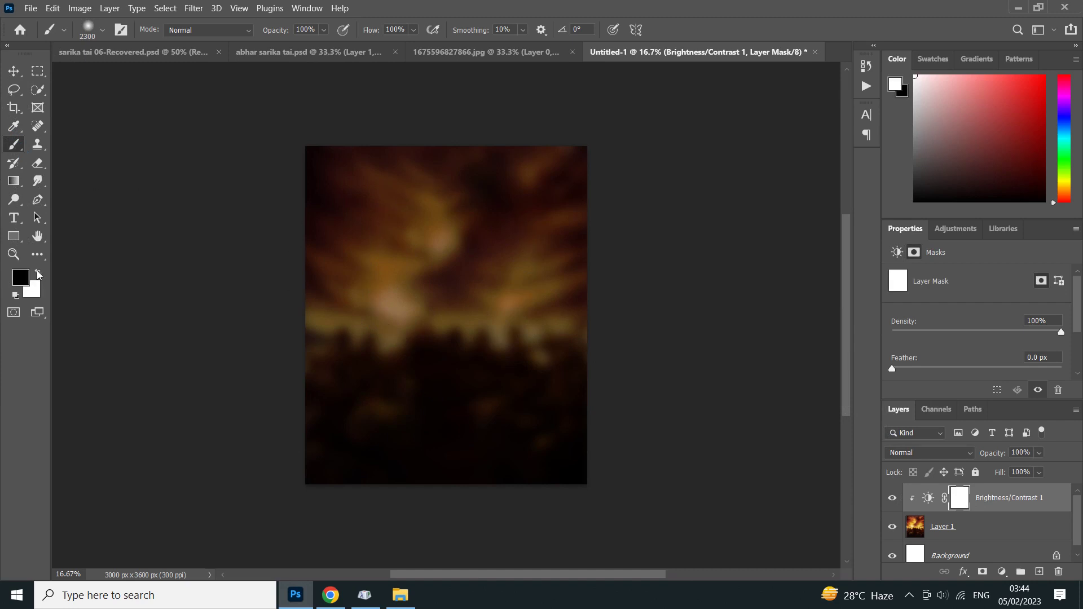
pyautogui.click(38, 274)
pyautogui.click(38, 275)
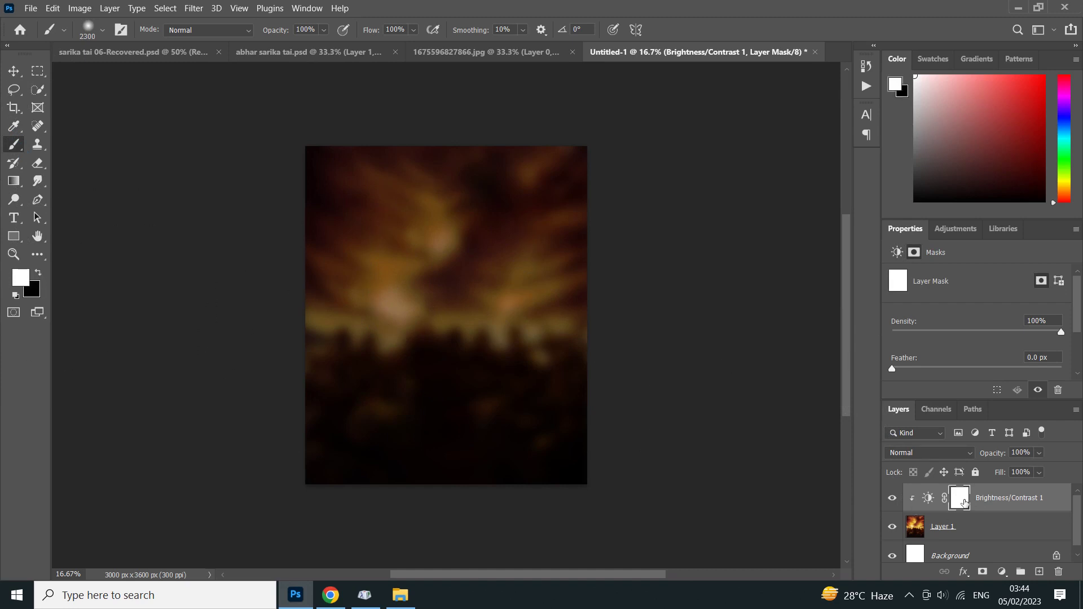
pyautogui.click(38, 274)
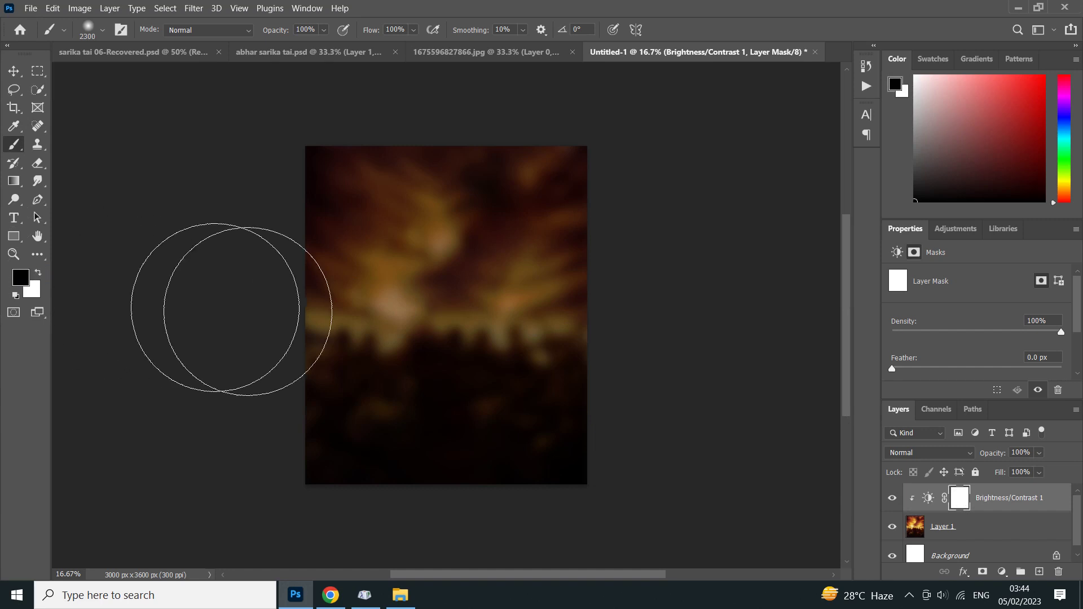
pyautogui.click(428, 265)
pyautogui.moveTo(449, 260)
pyautogui.mouseDown()
pyautogui.moveTo(416, 213)
pyautogui.moveTo(391, 344)
pyautogui.moveTo(478, 314)
pyautogui.moveTo(463, 252)
pyautogui.moveTo(391, 218)
pyautogui.moveTo(459, 310)
pyautogui.moveTo(424, 338)
pyautogui.moveTo(460, 349)
pyautogui.moveTo(389, 305)
pyautogui.mouseUp()
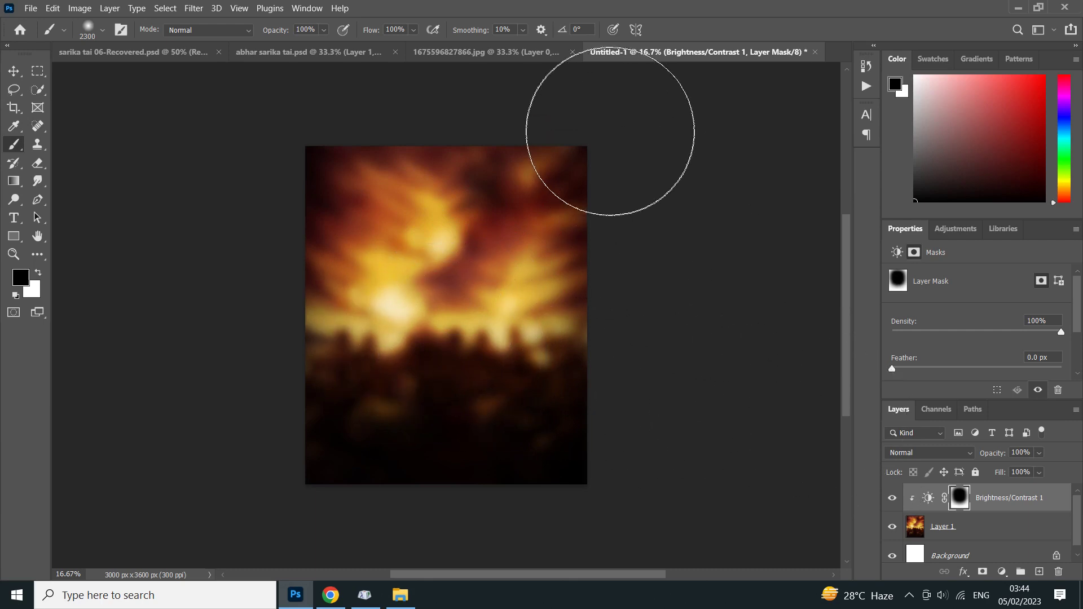
pyautogui.click(474, 52)
pyautogui.moveTo(379, 253); pyautogui.dragTo(656, 51)
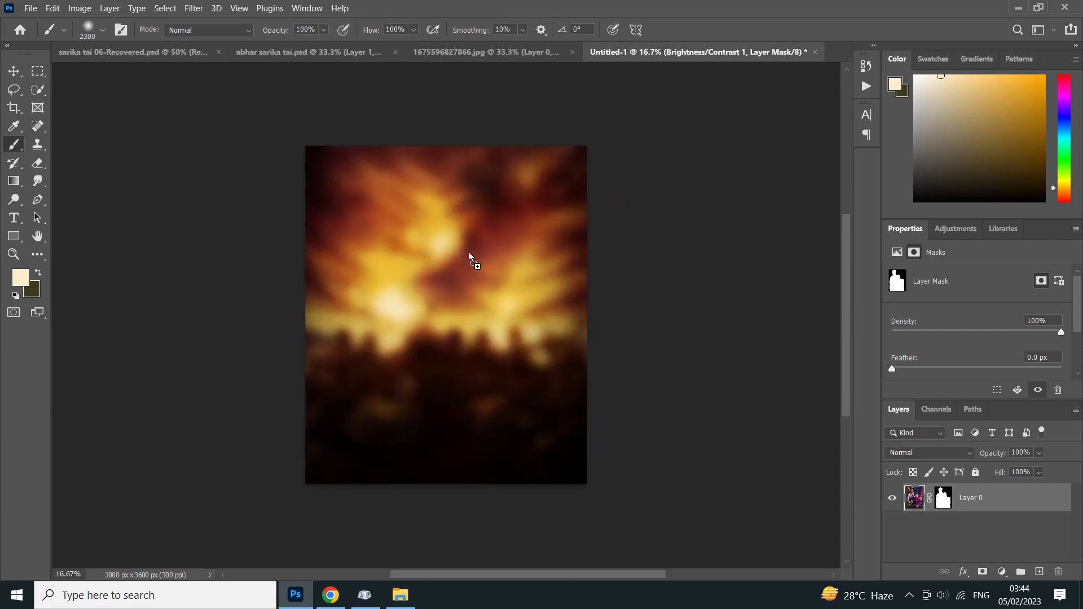
# - Drop the two-person photo into Untitled-1 and scale it up with Free Transform
pyautogui.moveTo(470, 257); pyautogui.dragTo(447, 327)
pyautogui.press('v')
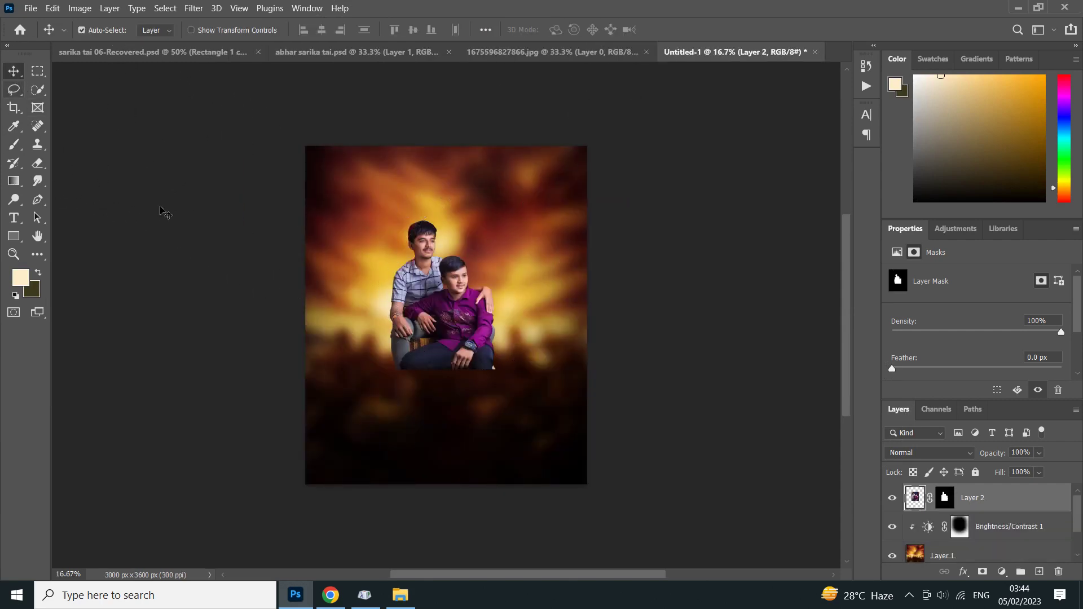
pyautogui.hotkey('ctrl', 't')
pyautogui.moveTo(443, 370); pyautogui.dragTo(446, 454)
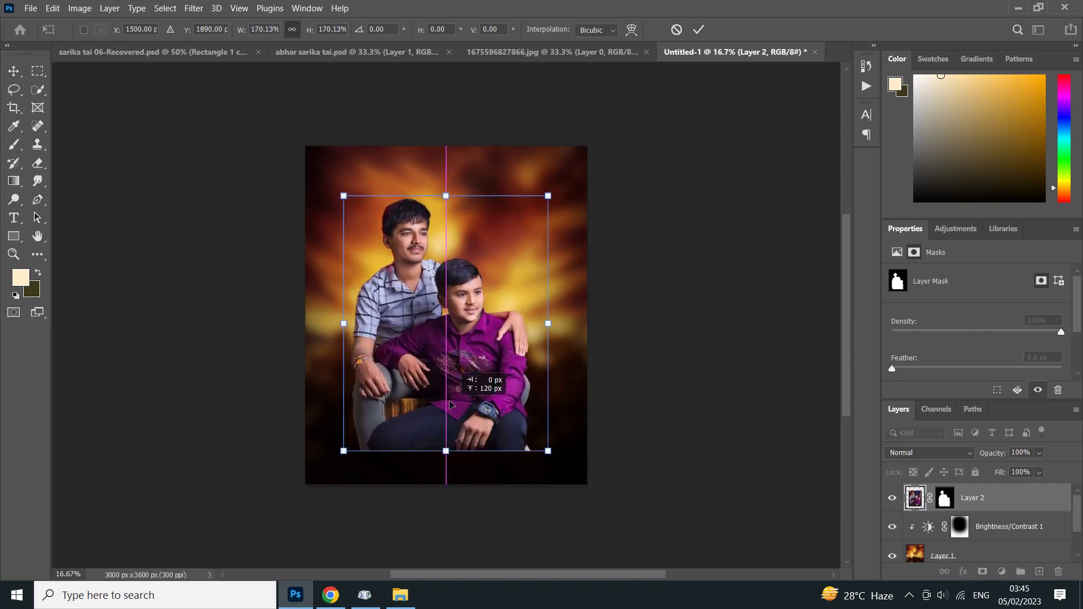
pyautogui.moveTo(447, 406)
pyautogui.mouseDown()
pyautogui.moveTo(449, 427)
pyautogui.moveTo(446, 417)
pyautogui.mouseUp()
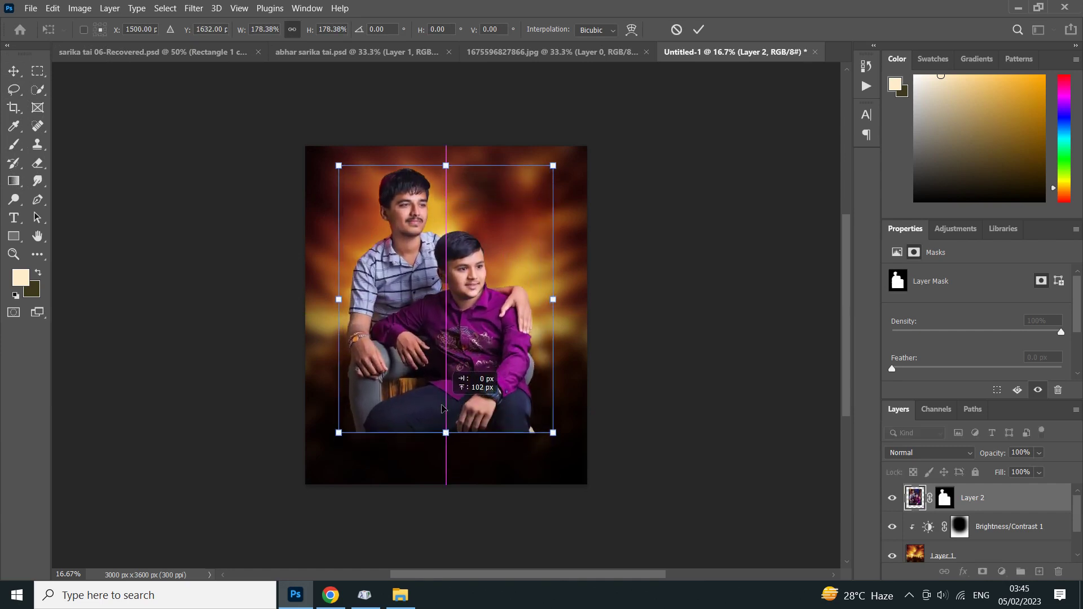
pyautogui.click(700, 31)
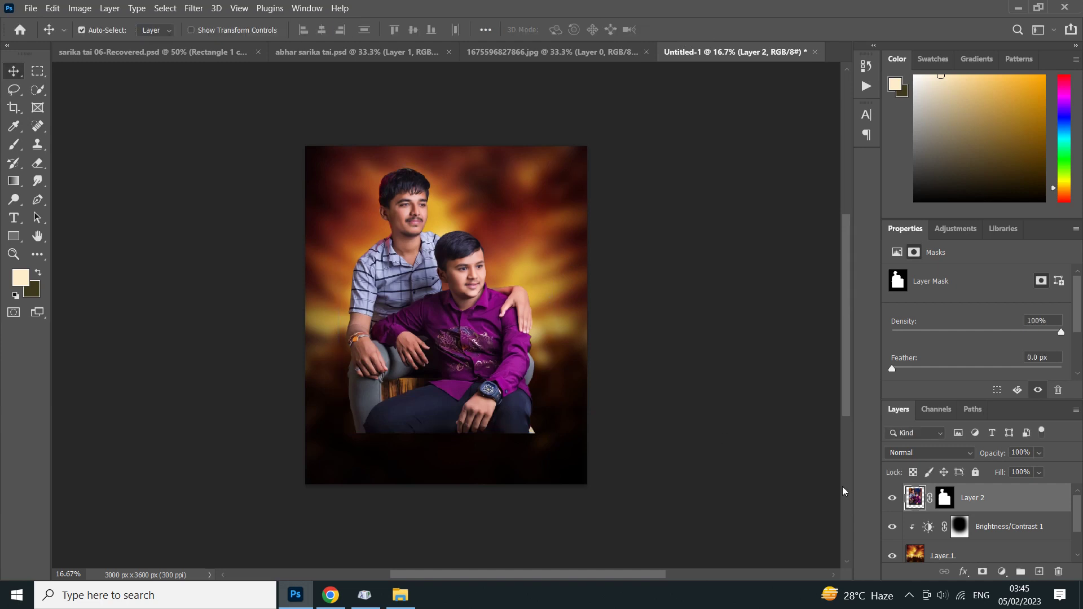
# - Apply the photo's old mask, add a new mask and brush black along the bottom edge
pyautogui.rightClick(935, 502)
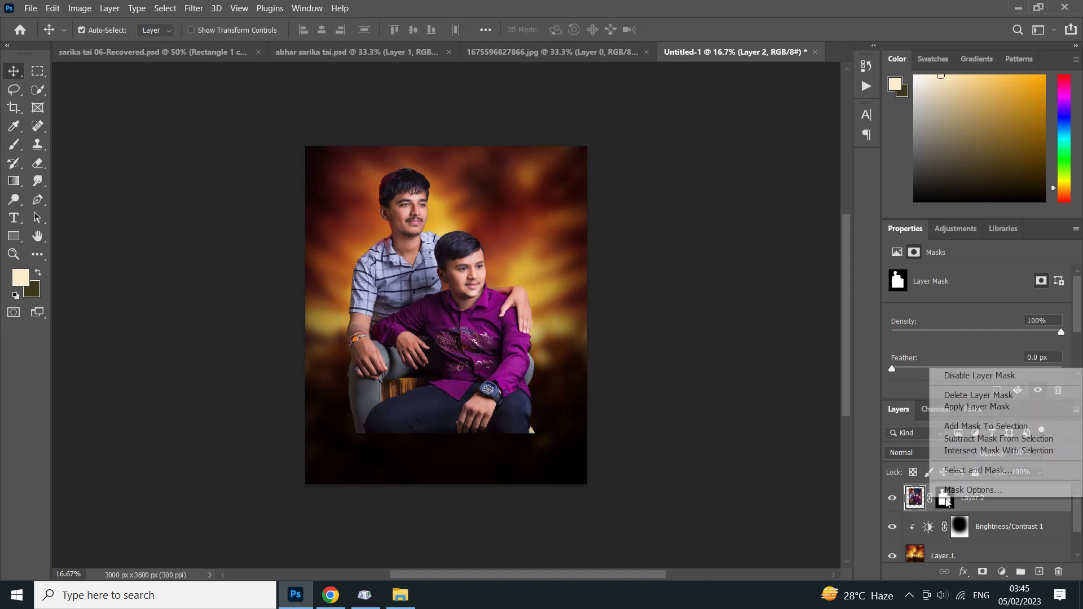
pyautogui.click(959, 409)
pyautogui.click(982, 572)
pyautogui.click(13, 145)
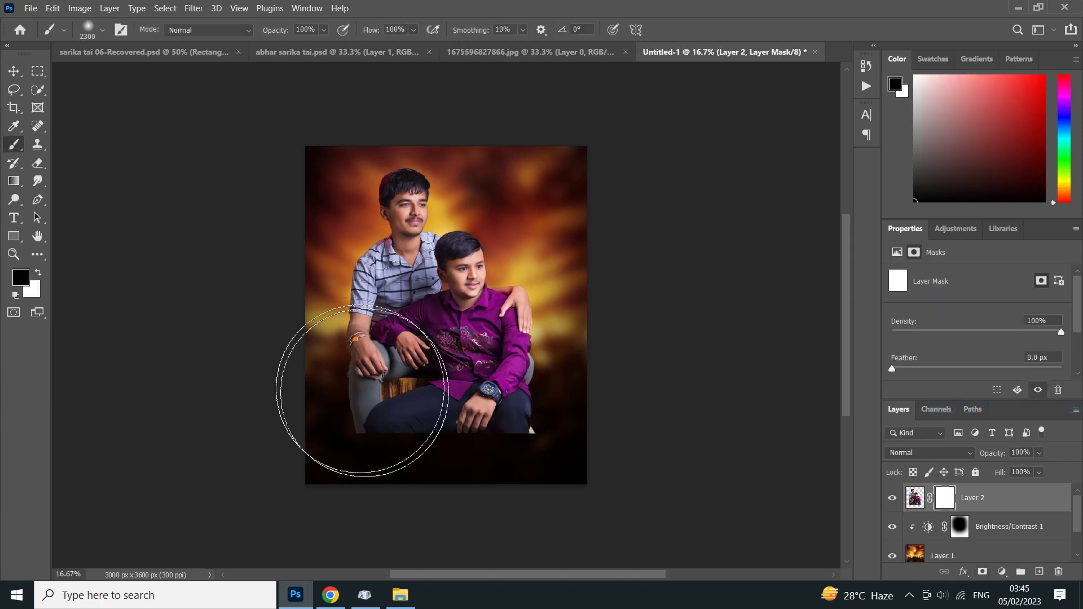
pyautogui.scroll(-1, 376, 435)
pyautogui.moveTo(376, 435)
pyautogui.mouseDown()
pyautogui.moveTo(331, 448)
pyautogui.moveTo(310, 426)
pyautogui.moveTo(438, 467)
pyautogui.moveTo(515, 467)
pyautogui.moveTo(573, 431)
pyautogui.mouseUp()
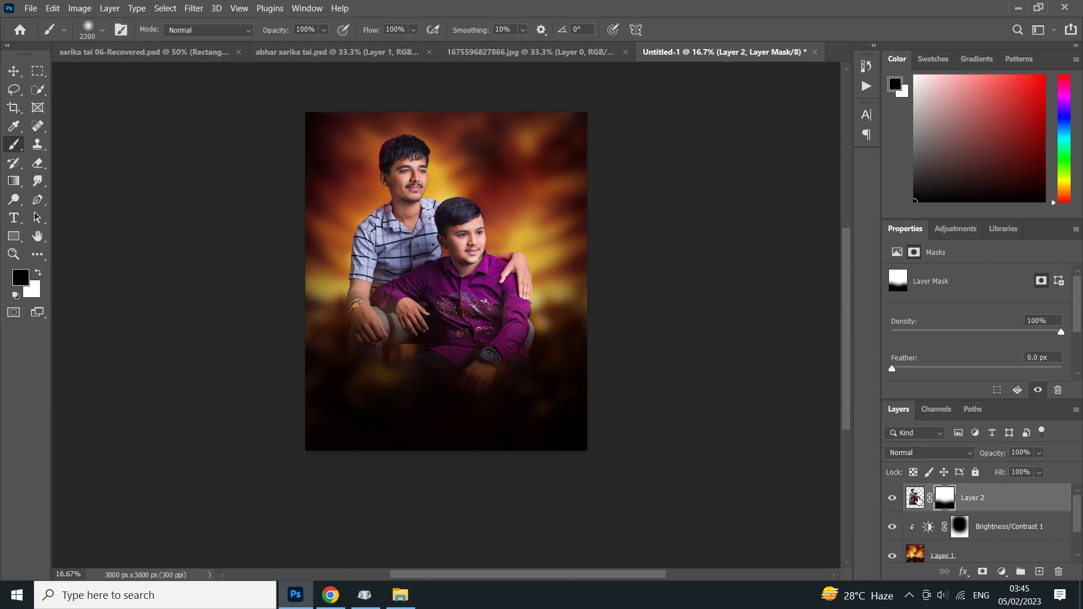
# - Apply Camera Raw to the photo: Exposure +0.50, Contrast +41, Highlights -100, Shadows +100, Texture +82
pyautogui.click(915, 498)
pyautogui.click(193, 8)
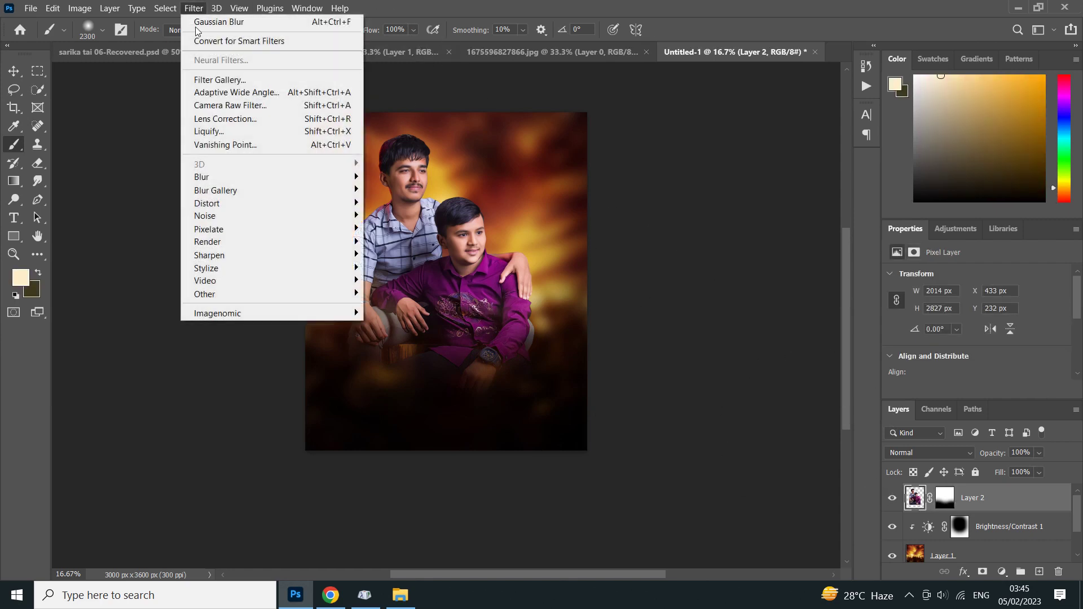
pyautogui.click(204, 109)
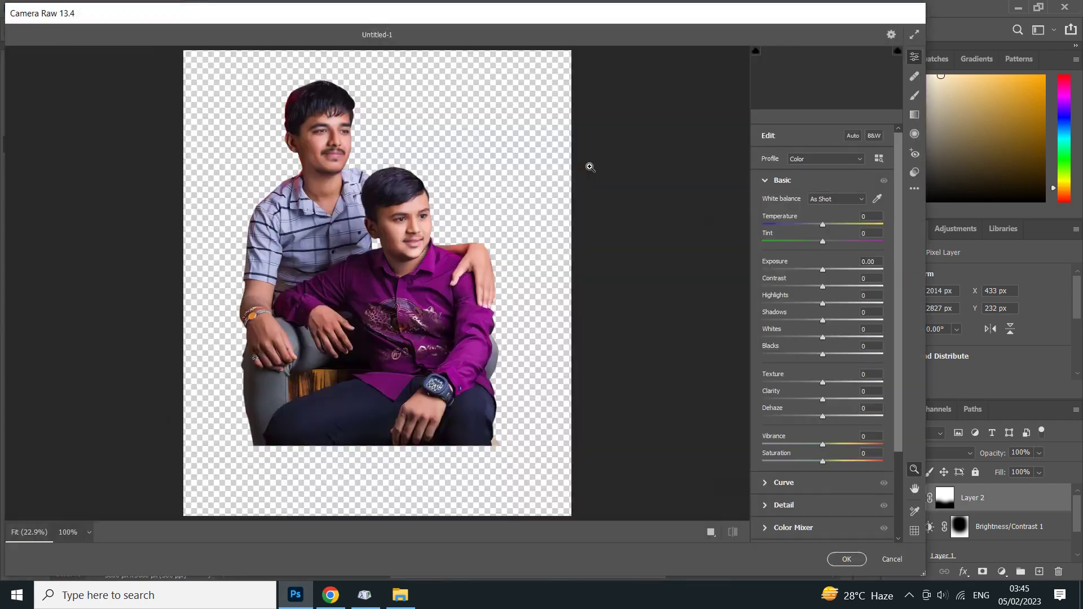
pyautogui.moveTo(823, 287)
pyautogui.mouseDown()
pyautogui.moveTo(848, 286)
pyautogui.moveTo(852, 307)
pyautogui.moveTo(761, 319)
pyautogui.moveTo(889, 338)
pyautogui.mouseUp()
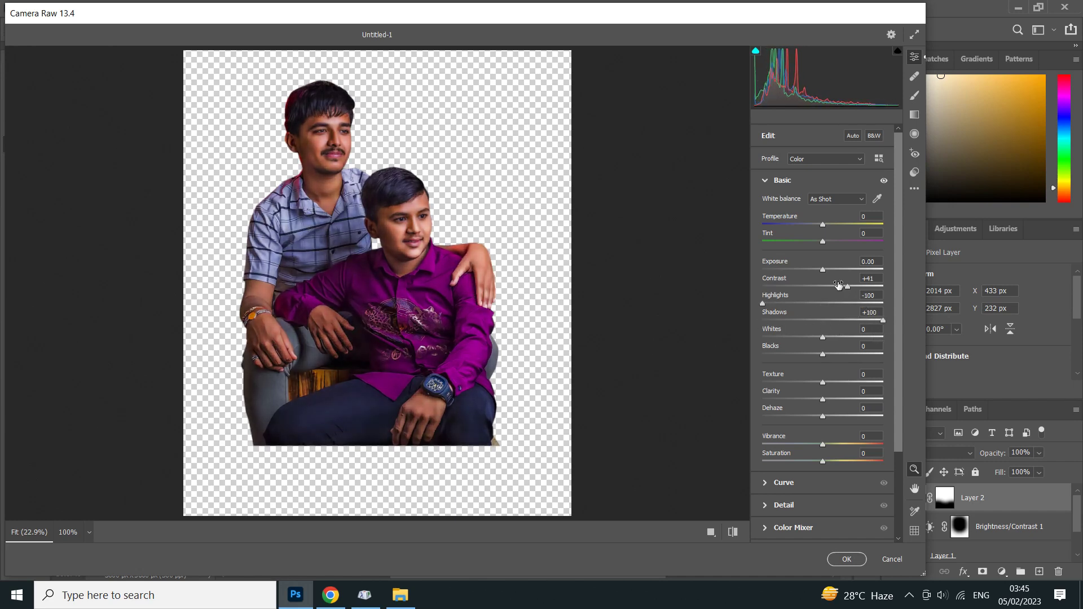
pyautogui.moveTo(823, 271); pyautogui.dragTo(828, 273)
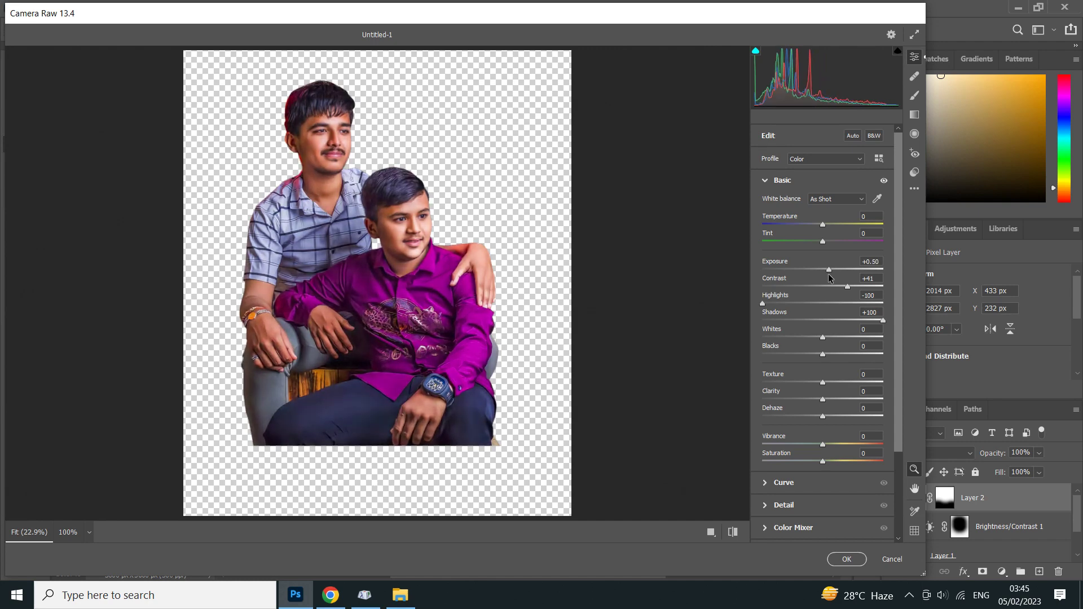
pyautogui.moveTo(823, 337)
pyautogui.mouseDown()
pyautogui.moveTo(851, 337)
pyautogui.moveTo(852, 383)
pyautogui.moveTo(873, 384)
pyautogui.mouseUp()
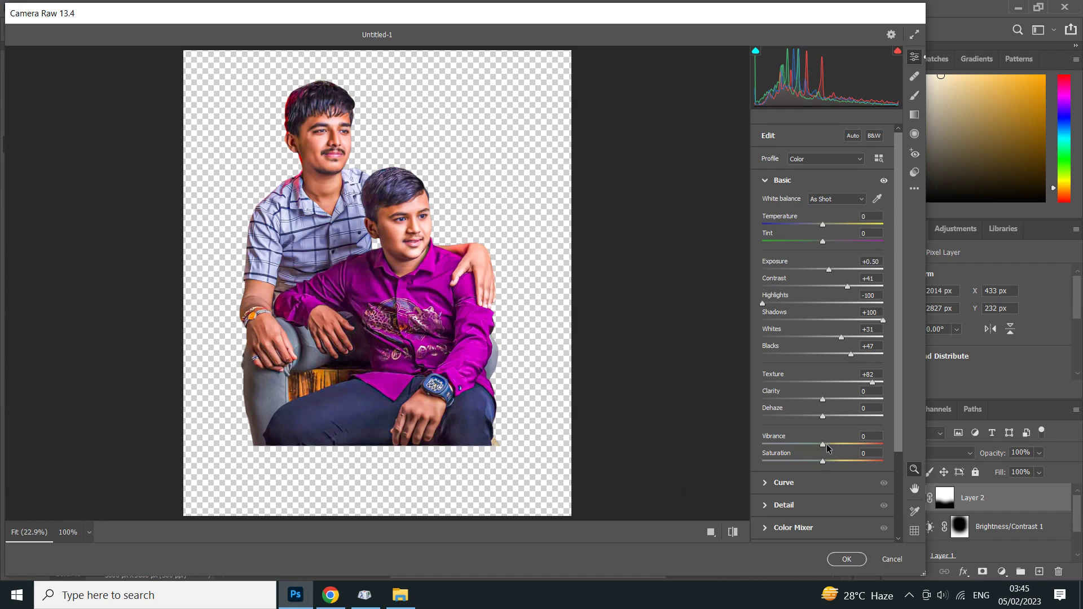
pyautogui.click(845, 559)
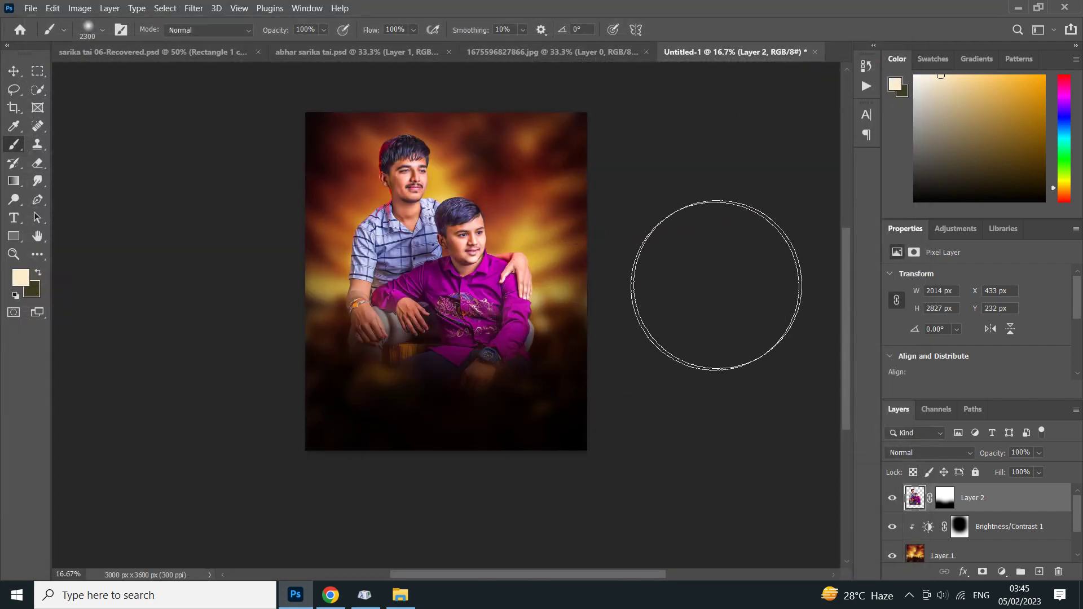
# - Hide the photo layer, add a ggg text layer and scale it up large
pyautogui.click(14, 71)
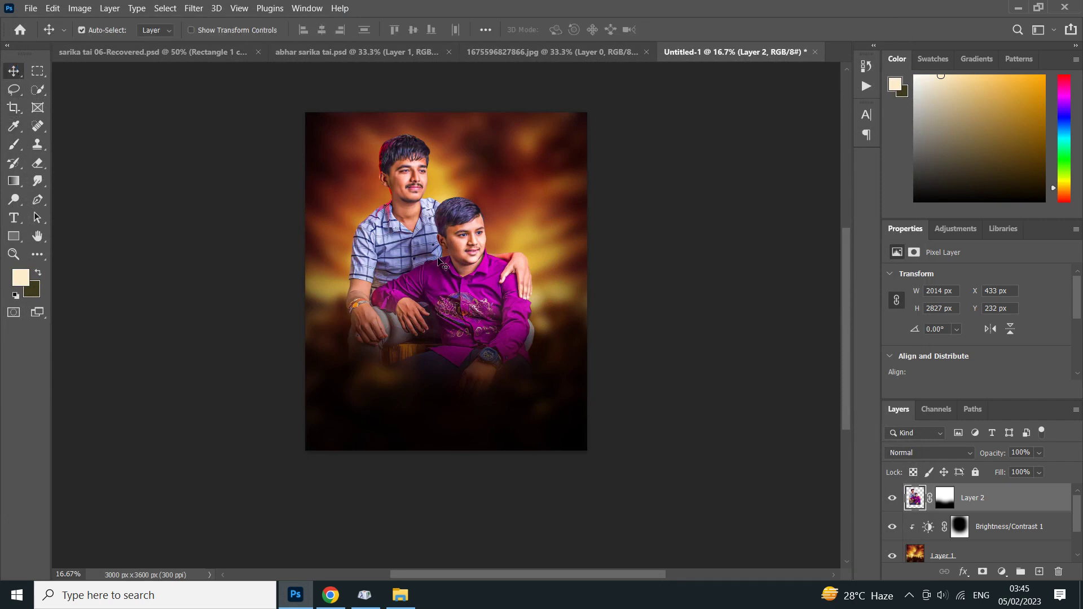
pyautogui.click(892, 499)
pyautogui.click(892, 499)
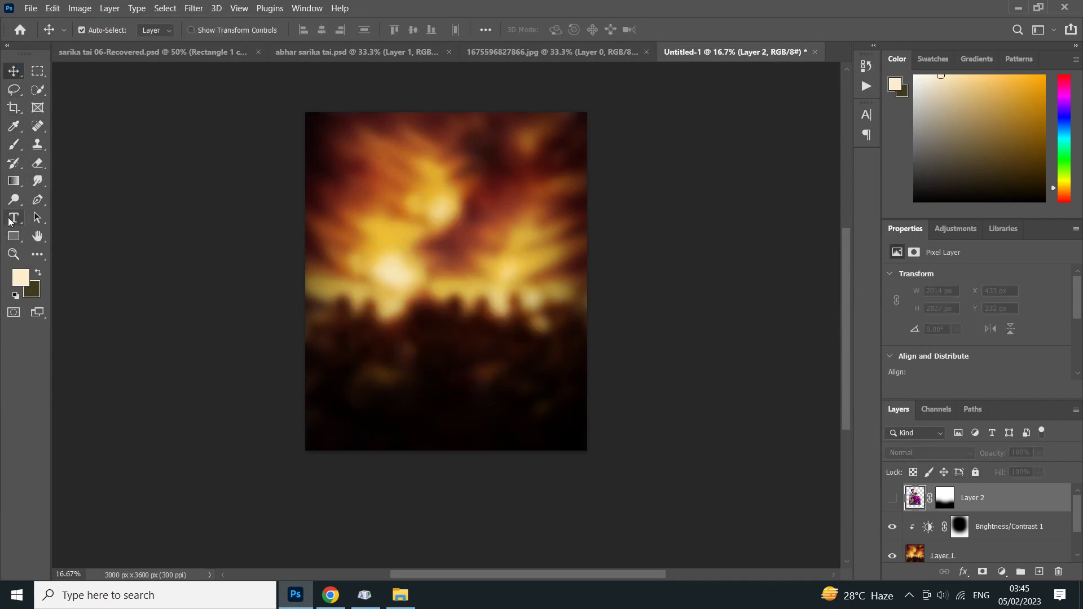
pyautogui.click(9, 221)
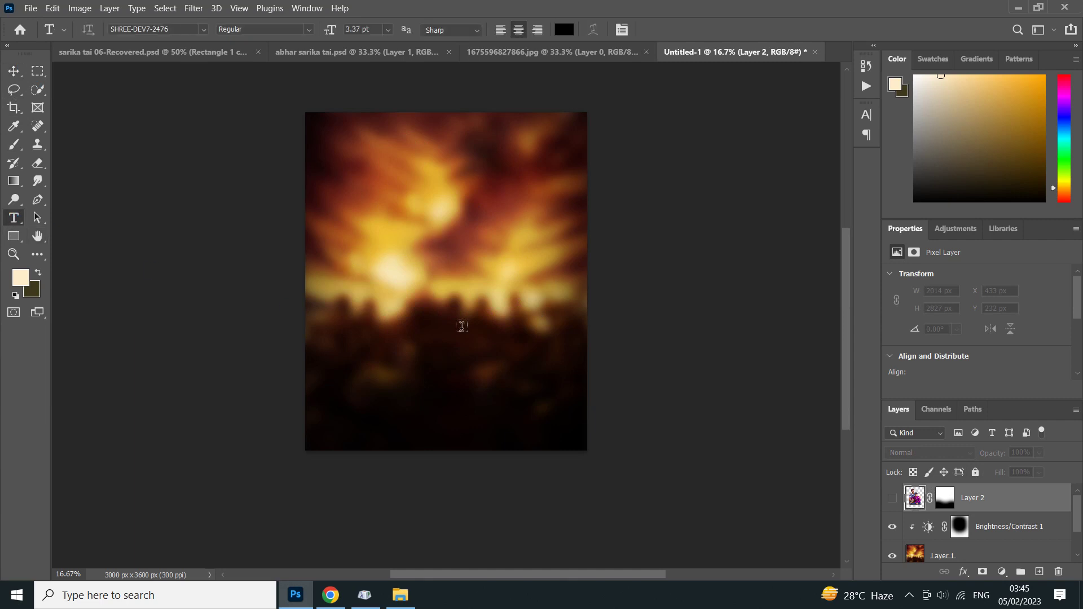
pyautogui.click(439, 237)
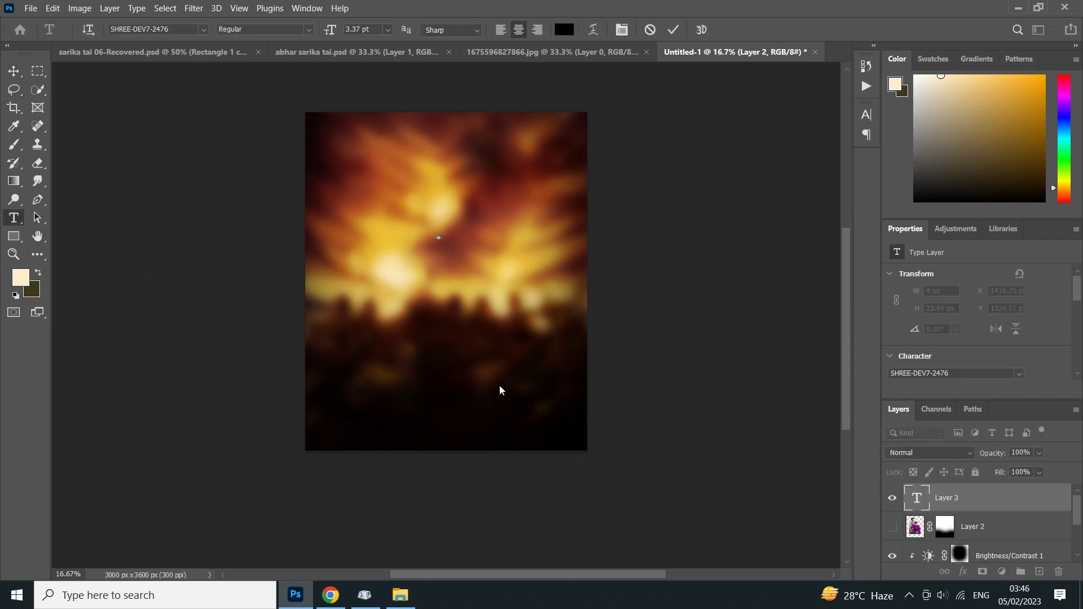
pyautogui.click(677, 31)
pyautogui.press('v')
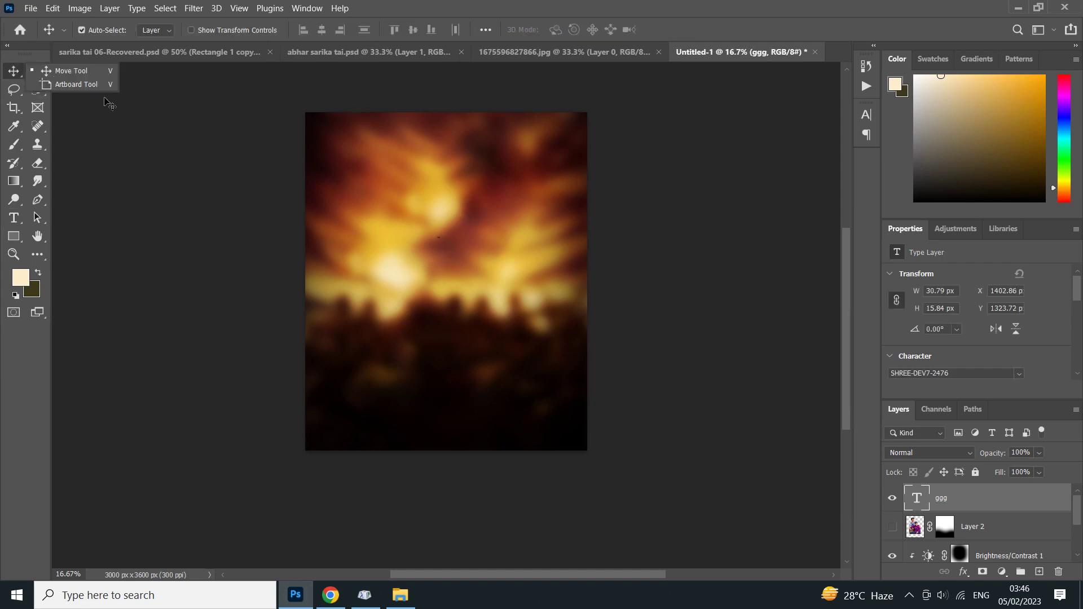
pyautogui.hotkey('ctrl', 't')
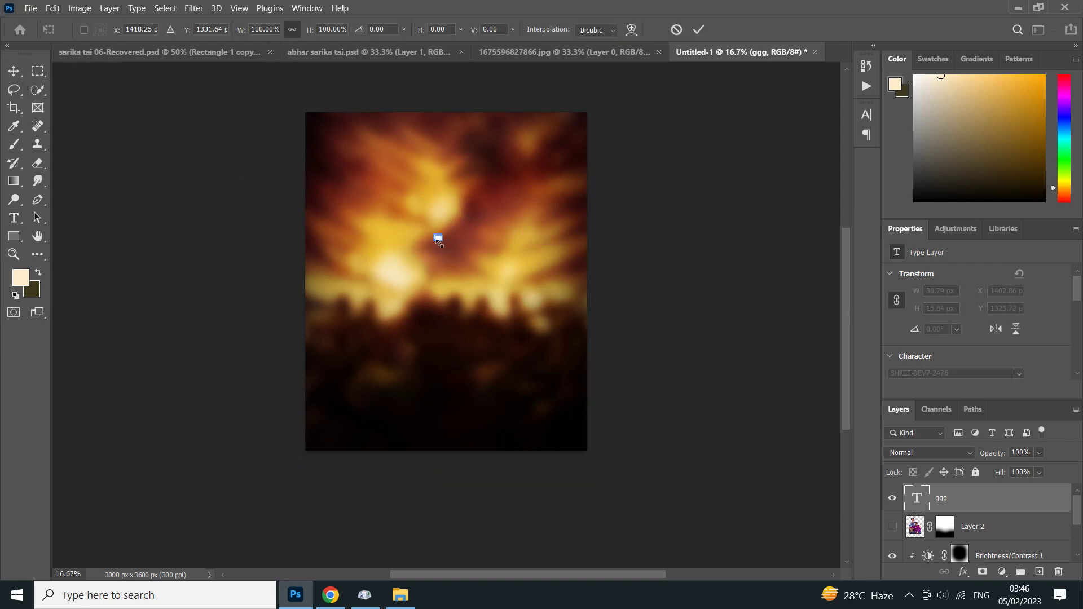
pyautogui.moveTo(443, 242); pyautogui.dragTo(578, 312)
pyautogui.click(699, 29)
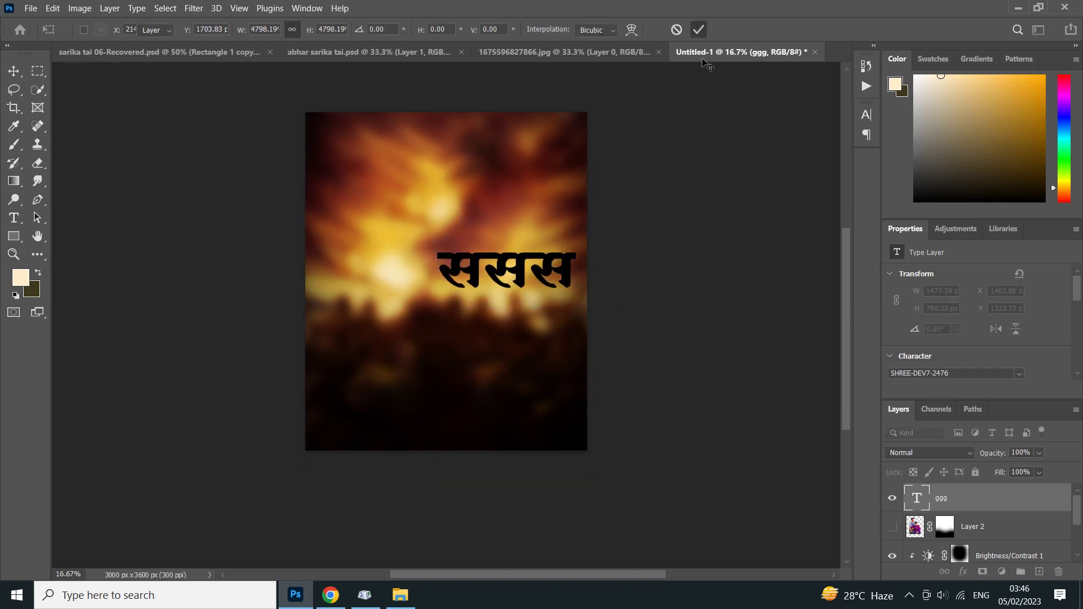
# - Retype the text as a Devanagari word in Khand Bold and shift it left
pyautogui.doubleClick(912, 498)
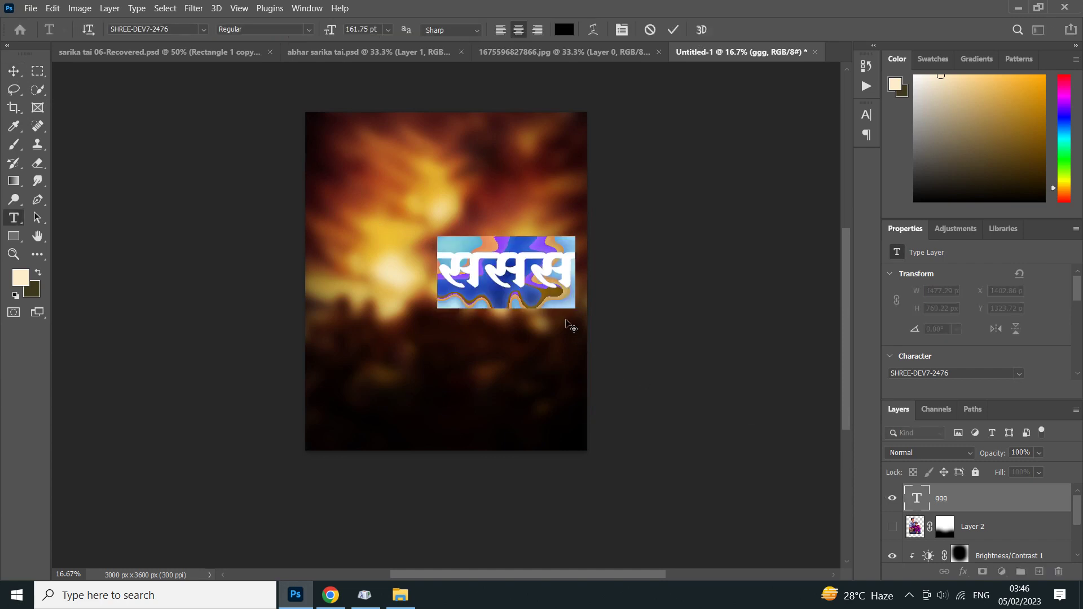
pyautogui.write('झळपस')
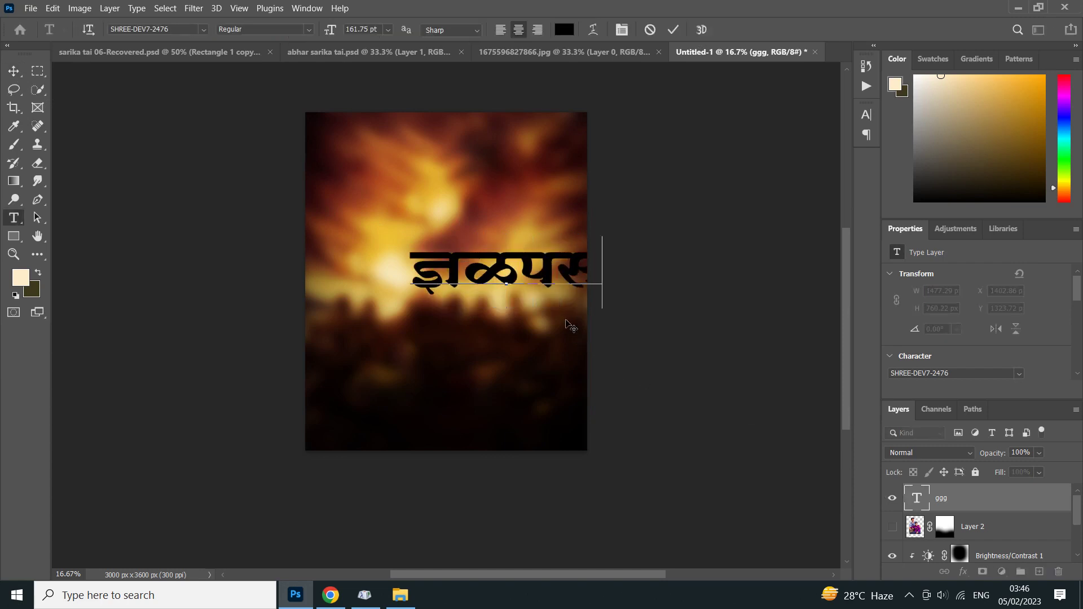
pyautogui.moveTo(596, 279); pyautogui.dragTo(414, 276)
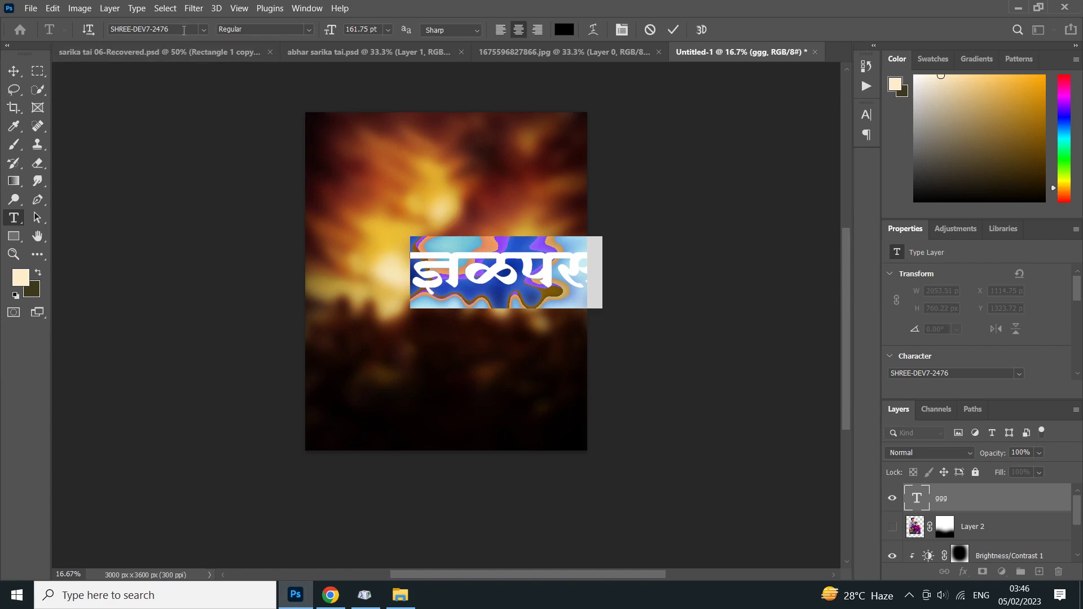
pyautogui.click(184, 30)
pyautogui.write('k')
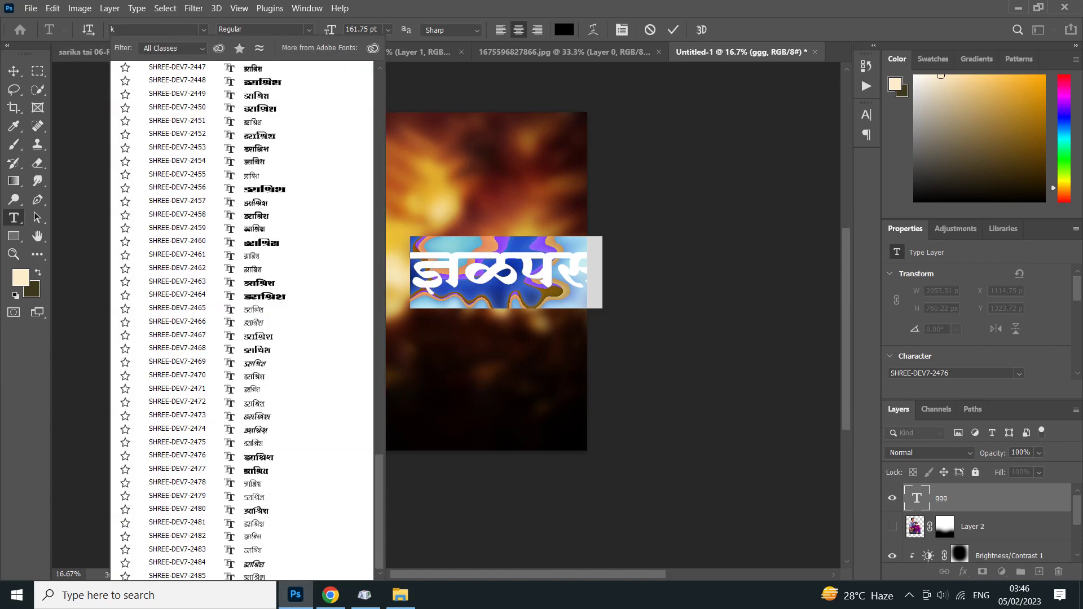
pyautogui.write('hand')
pyautogui.click(361, 126)
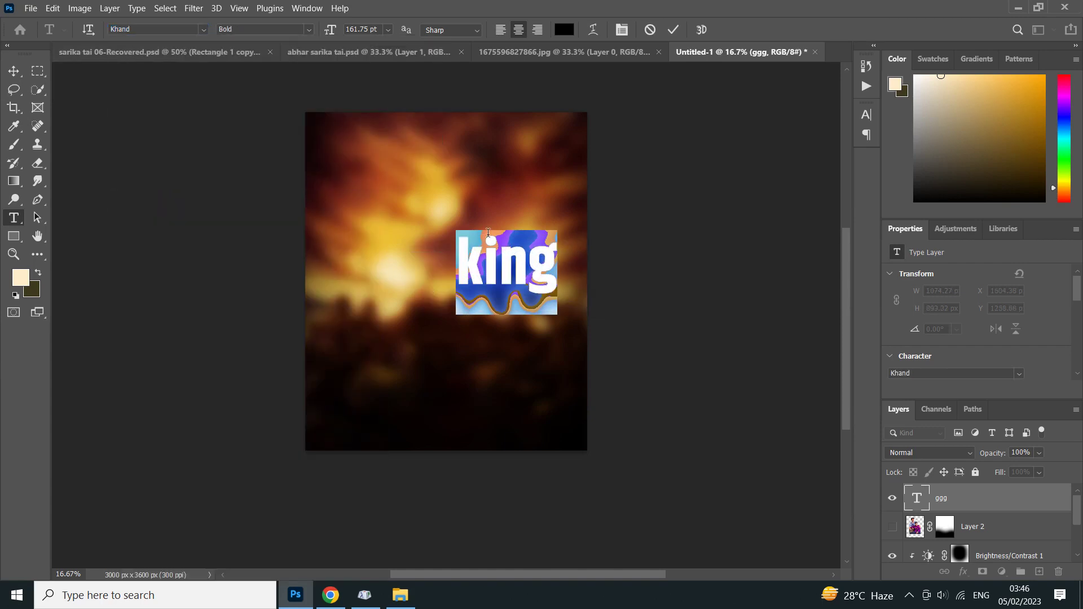
pyautogui.click(673, 29)
pyautogui.press('v')
pyautogui.moveTo(527, 258); pyautogui.dragTo(466, 251)
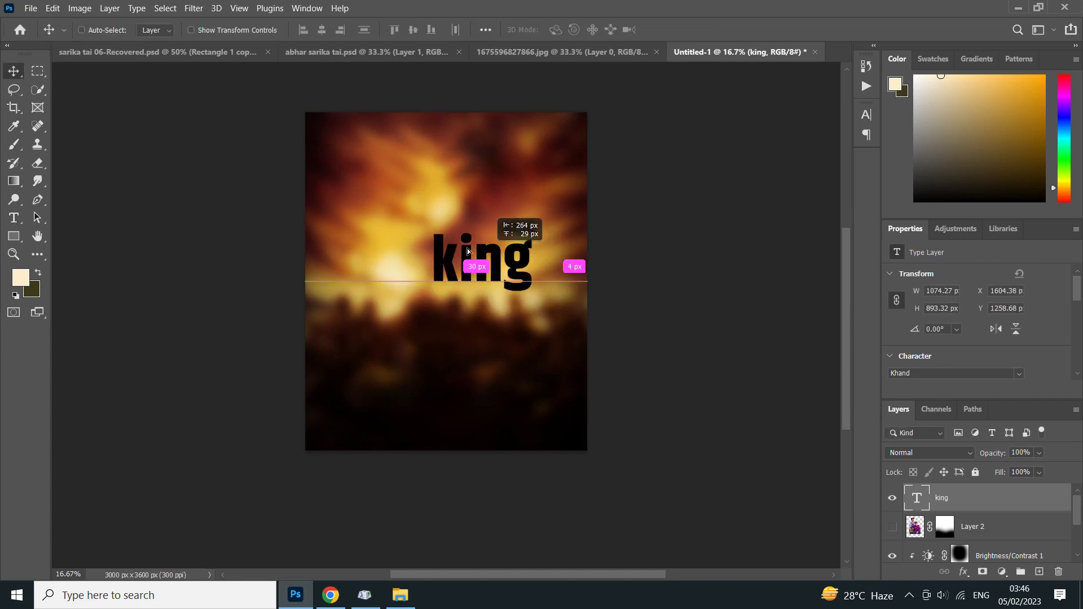
# - Replace the text with KING and colour it white (#ffffff)
pyautogui.doubleClick(466, 252)
pyautogui.press('BackSpace')
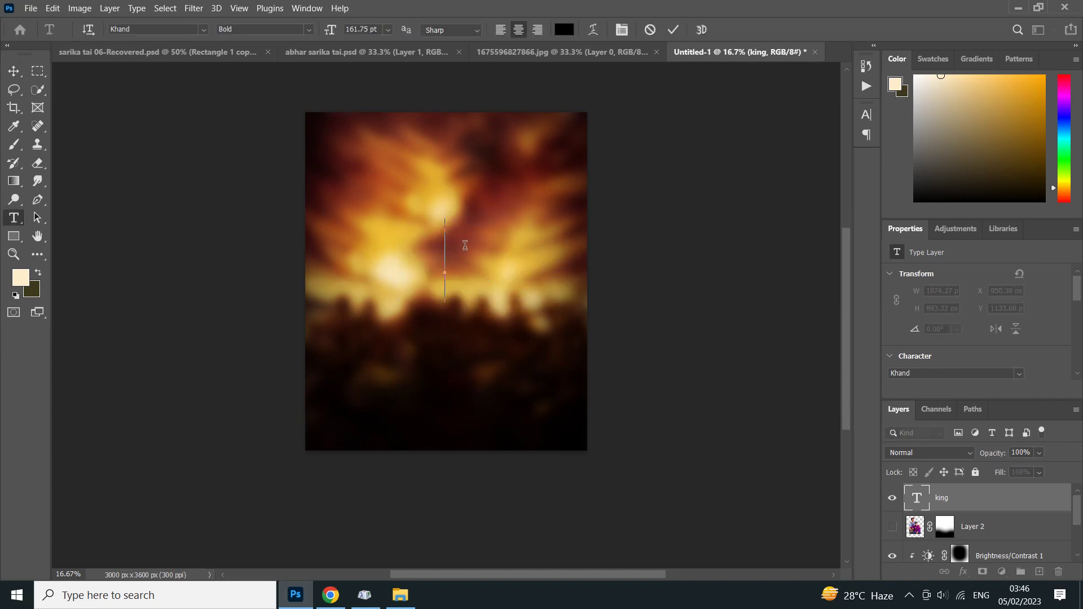
pyautogui.write('KING')
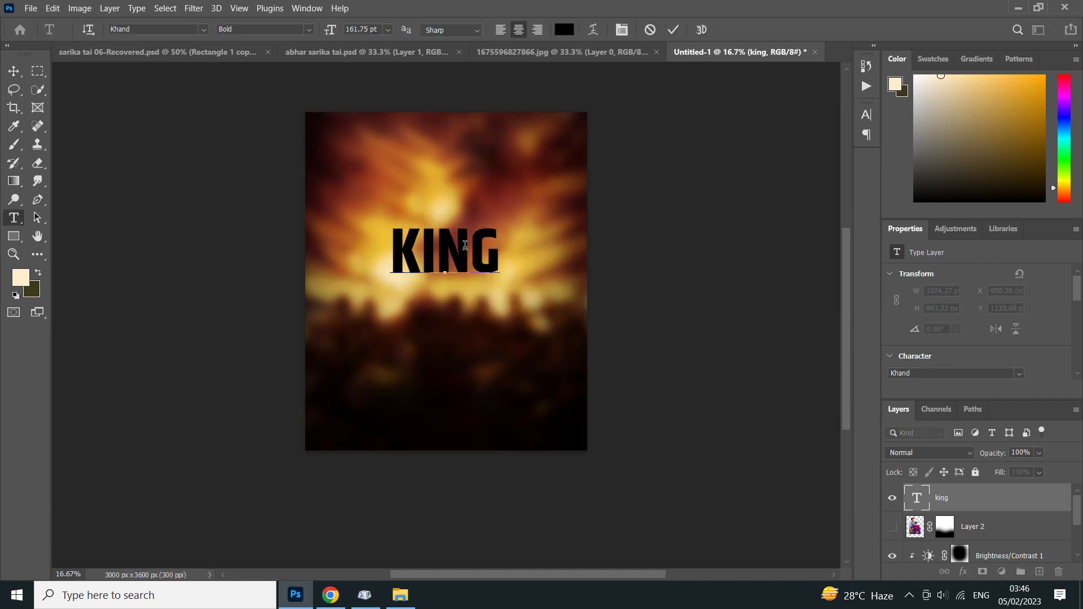
pyautogui.doubleClick(434, 268)
pyautogui.click(564, 30)
pyautogui.write('ffffff')
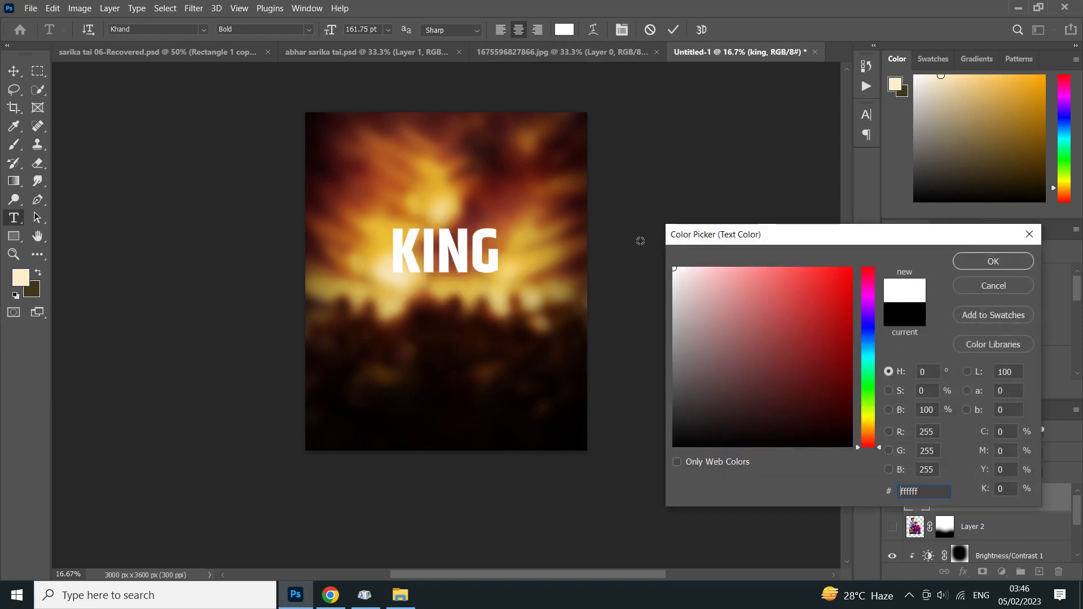
pyautogui.click(963, 262)
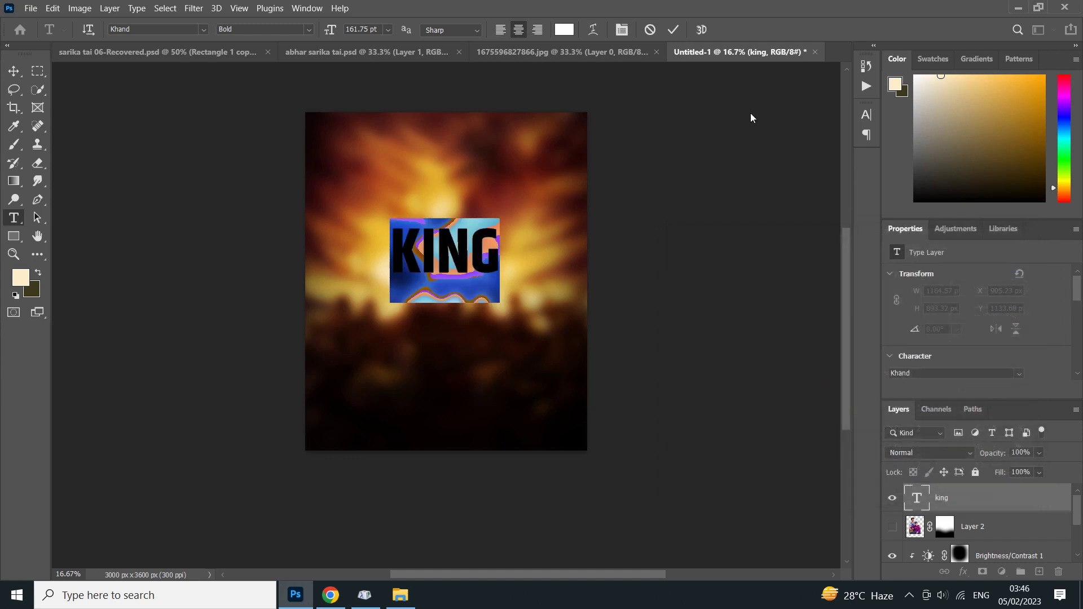
# - Set the KING layer's blend mode to Overlay
pyautogui.hotkey('ctrl', 'h')
pyautogui.hotkey('ctrl', 'Return')
pyautogui.press('v')
pyautogui.click(929, 452)
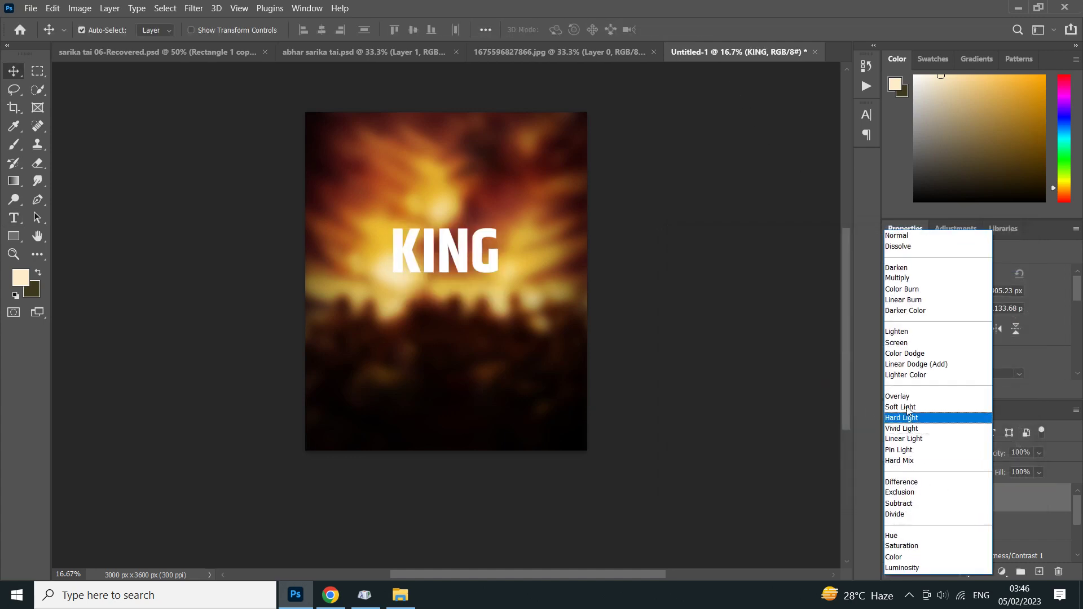
pyautogui.click(908, 395)
pyautogui.press('ctrl')
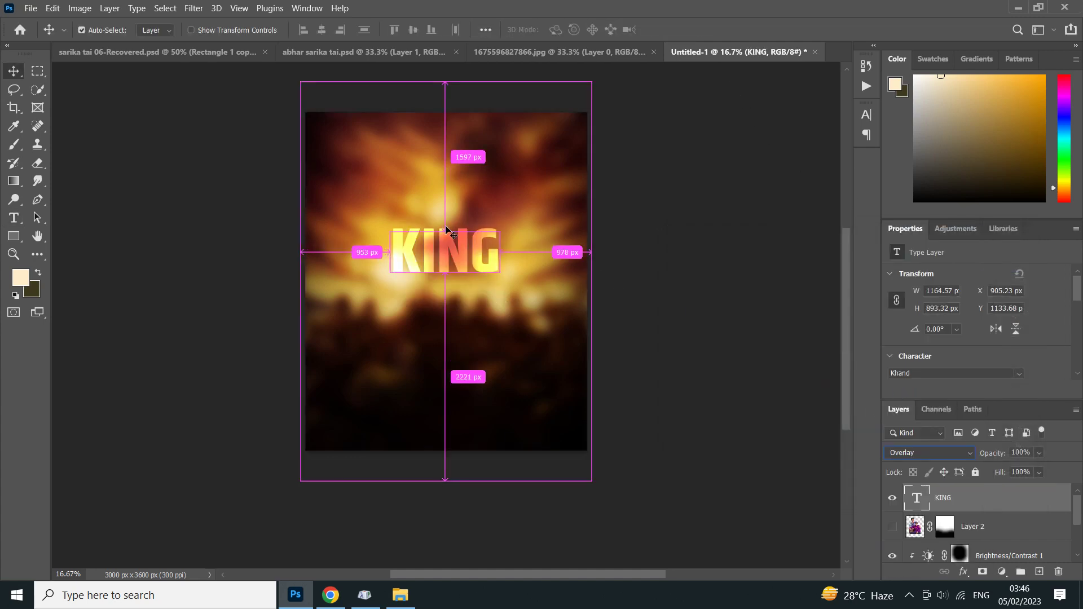
# - Enlarge KING to about 138%, move it near the top, and duplicate two rows below
pyautogui.hotkey('ctrl', 't')
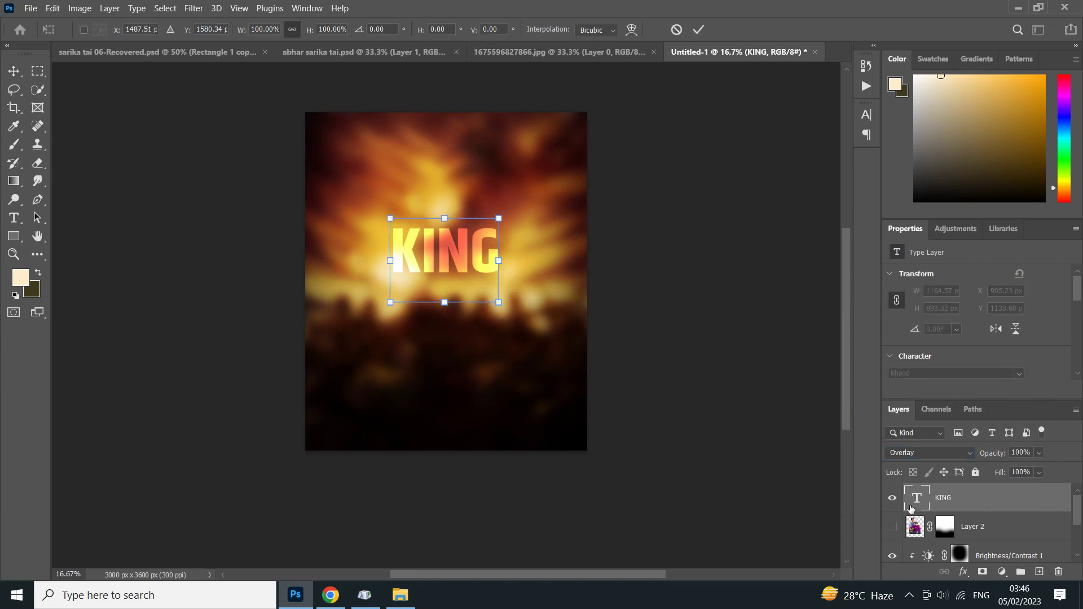
pyautogui.moveTo(442, 219); pyautogui.dragTo(442, 186)
pyautogui.moveTo(445, 243); pyautogui.dragTo(446, 179)
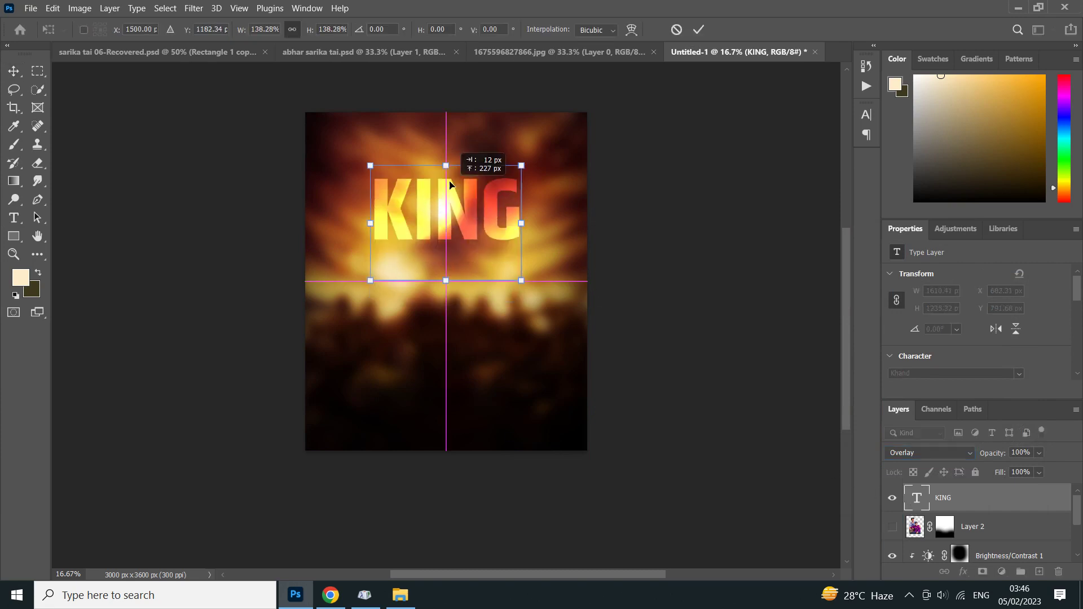
pyautogui.click(698, 29)
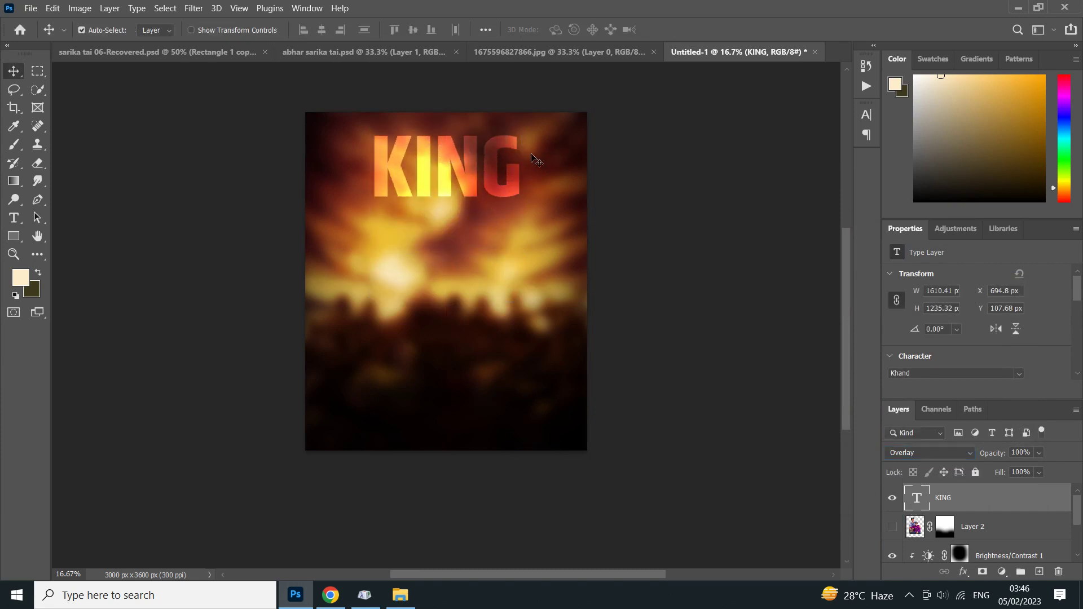
pyautogui.moveTo(494, 193); pyautogui.dragTo(490, 307)
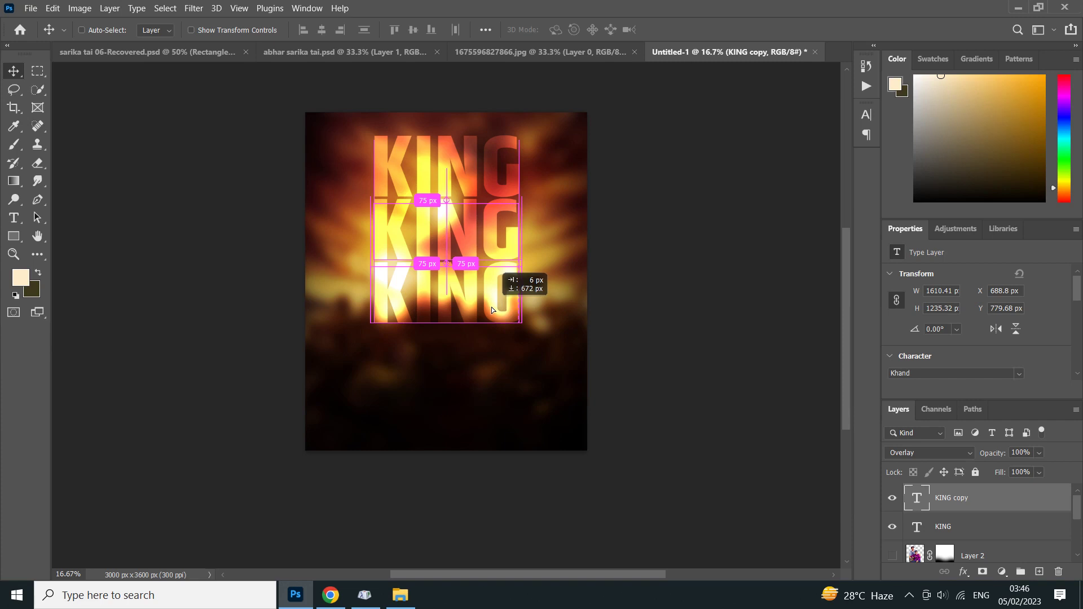
pyautogui.moveTo(489, 307); pyautogui.dragTo(492, 307)
# - Group the three KING layers, realign the middle row, and move the group left
pyautogui.keyDown('shift'); pyautogui.click(957, 548); pyautogui.keyUp('shift')
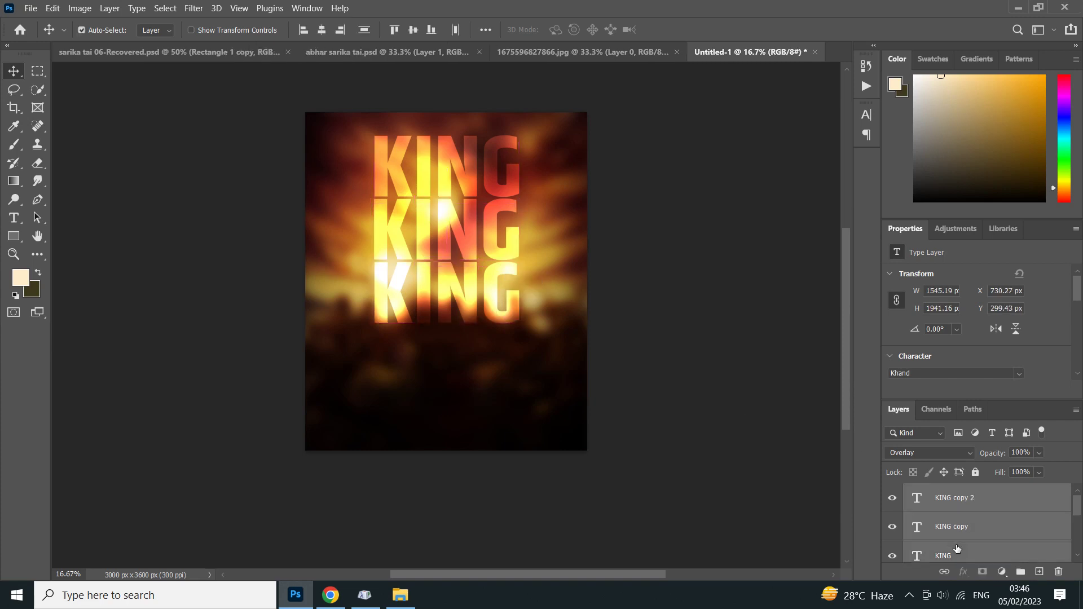
pyautogui.moveTo(990, 563); pyautogui.dragTo(1020, 572)
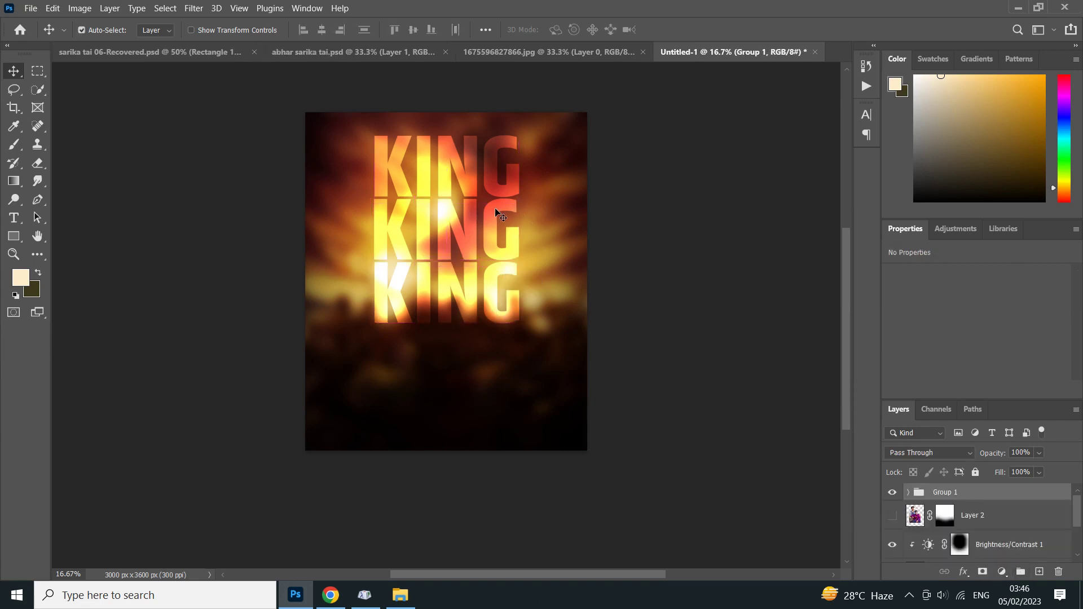
pyautogui.moveTo(478, 228); pyautogui.dragTo(466, 231)
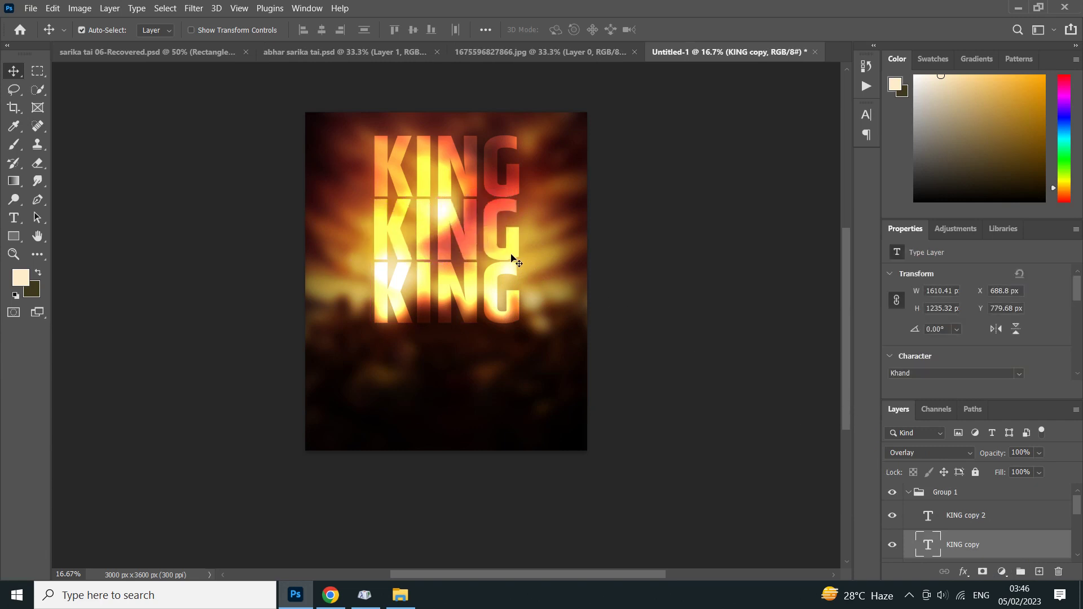
pyautogui.click(908, 492)
pyautogui.moveTo(513, 251); pyautogui.dragTo(459, 251)
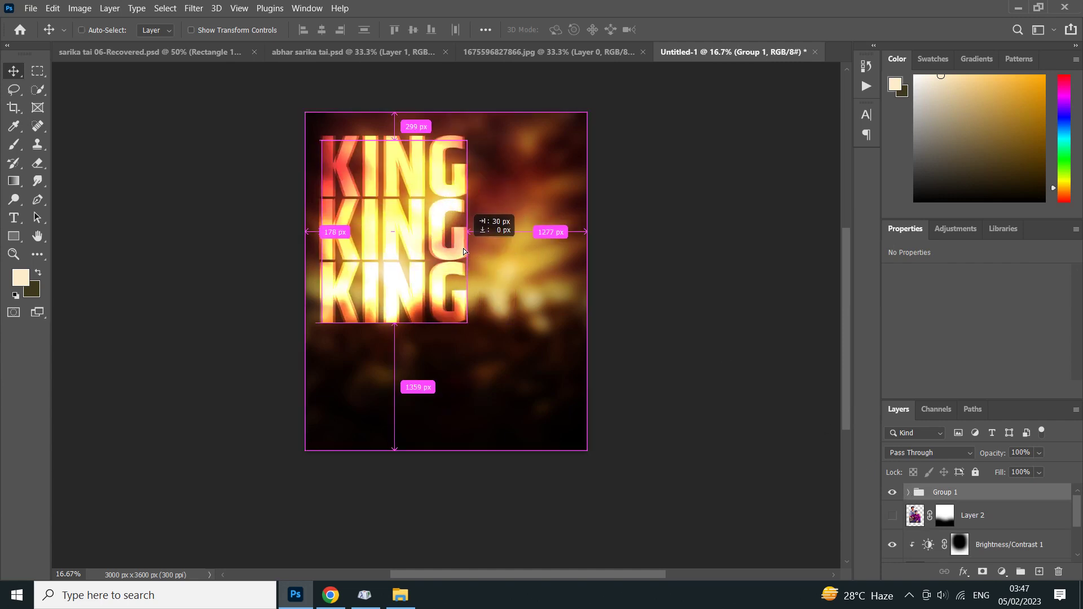
# - Duplicate the KING group to the right, scale both to about 83%, and centre them
pyautogui.moveTo(458, 251); pyautogui.dragTo(605, 247)
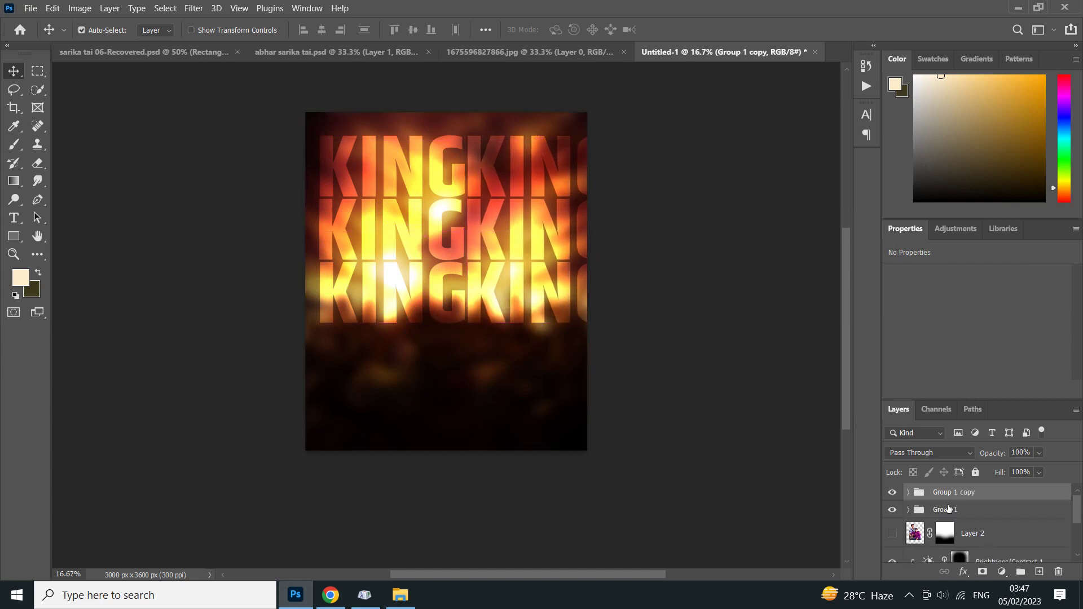
pyautogui.keyDown('shift'); pyautogui.click(938, 511); pyautogui.keyUp('shift')
pyautogui.hotkey('ctrl', 't')
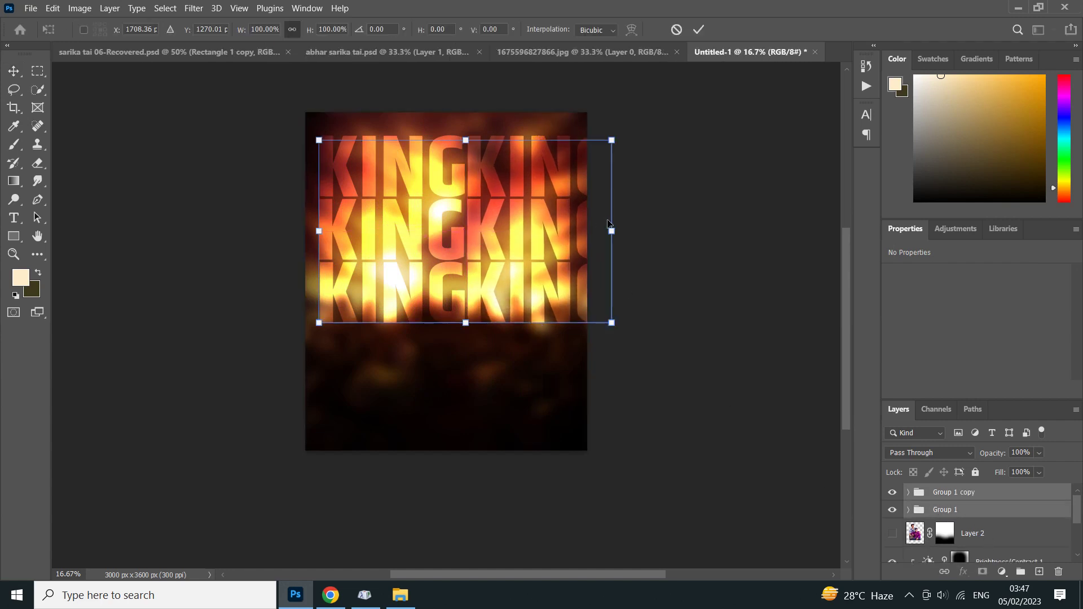
pyautogui.moveTo(612, 231); pyautogui.dragTo(568, 226)
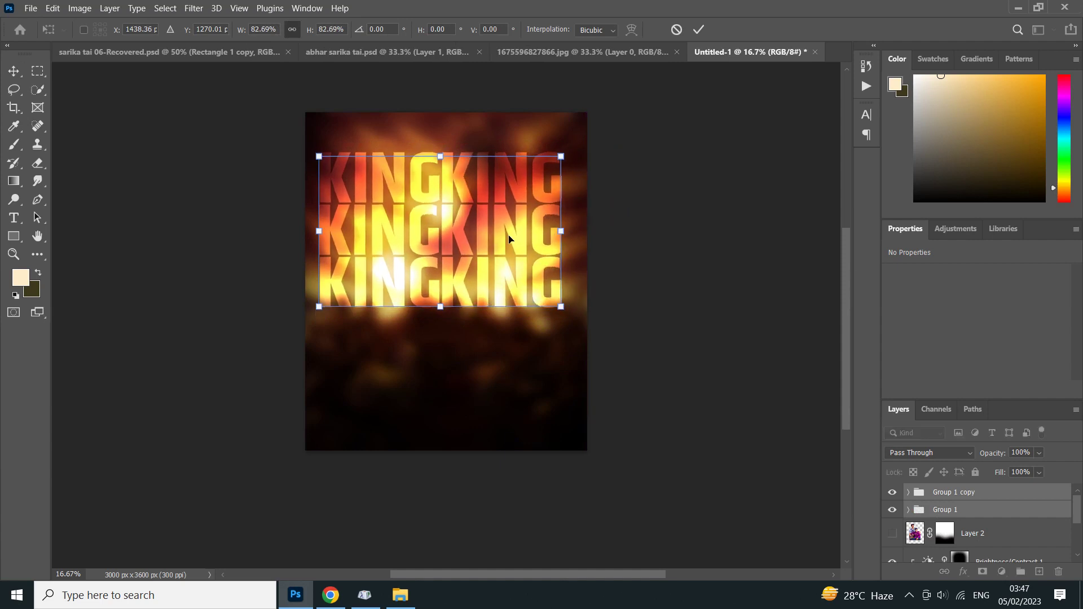
pyautogui.moveTo(499, 231); pyautogui.dragTo(509, 232)
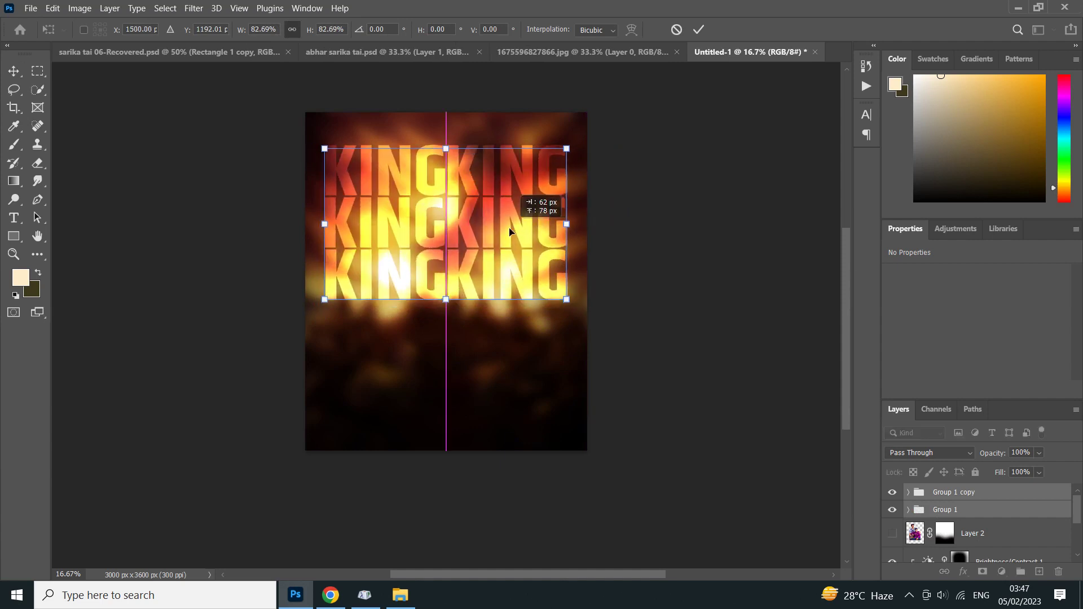
pyautogui.click(699, 30)
# - Lower the right KING column slightly and nudge the middle KING row left to close the gap
pyautogui.click(909, 493)
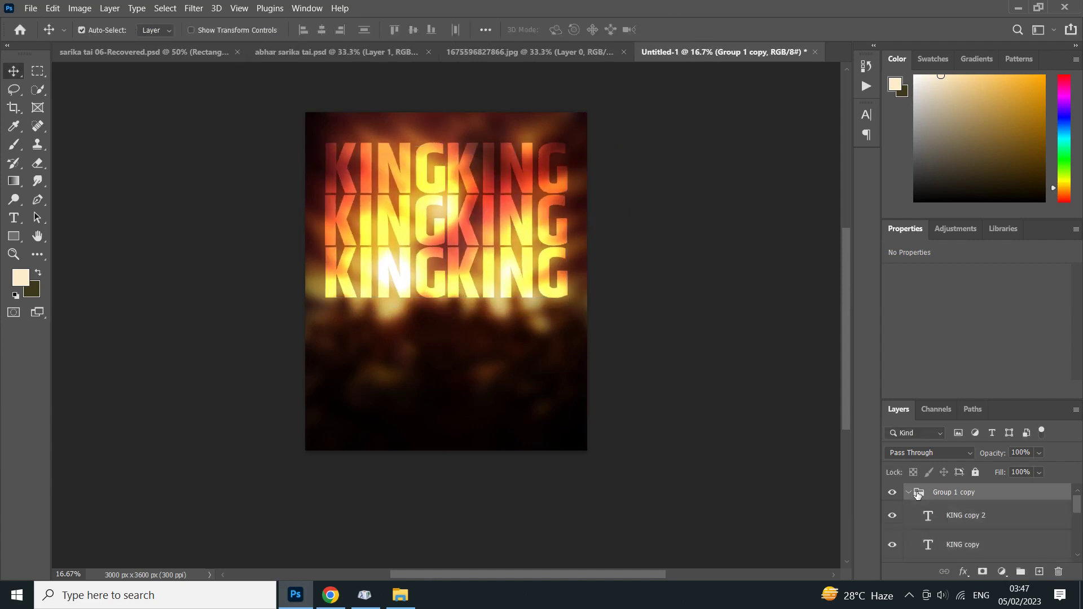
pyautogui.click(908, 495)
pyautogui.moveTo(524, 186)
pyautogui.mouseDown()
pyautogui.moveTo(526, 200)
pyautogui.moveTo(527, 191)
pyautogui.mouseUp()
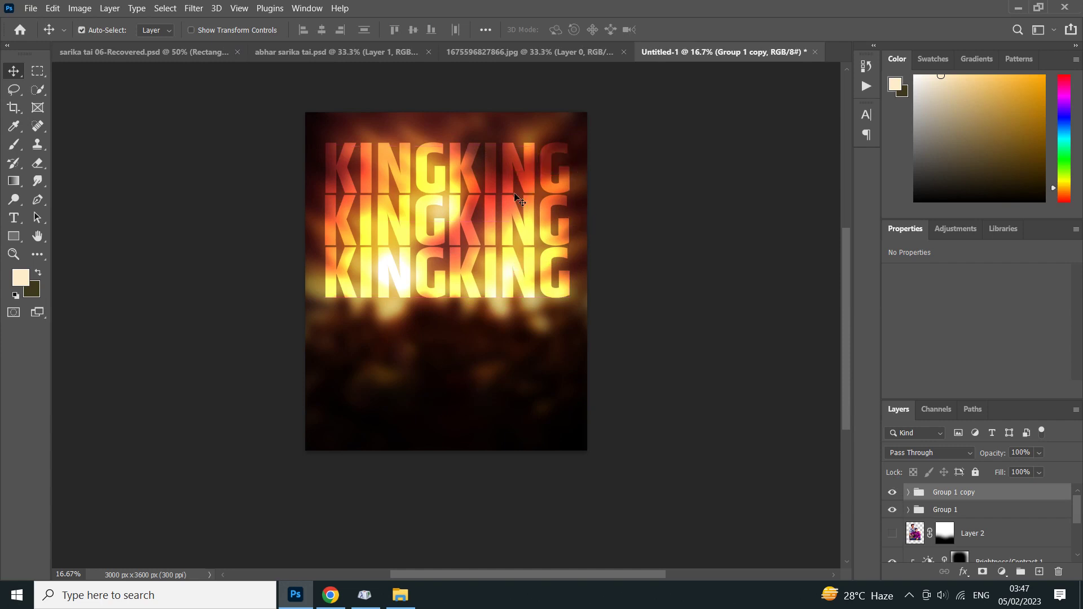
pyautogui.click(442, 238)
pyautogui.hotkey('shift', 'Left')
pyautogui.hotkey('shift', 'Left')
pyautogui.hotkey('shift', 'Left')
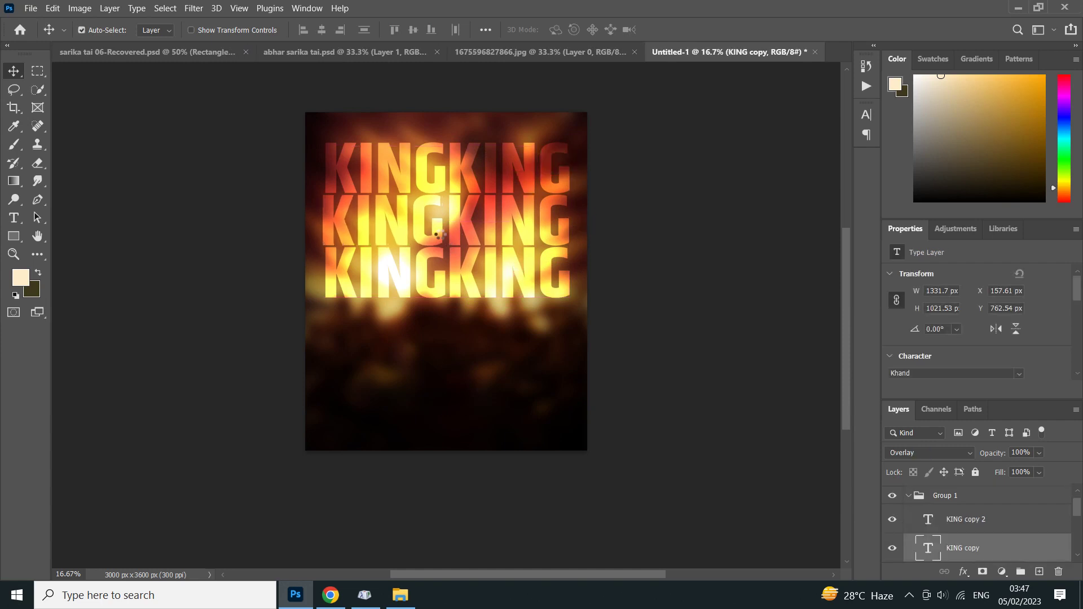
pyautogui.hotkey('shift', 'Left')
pyautogui.hotkey('shift', 'Left')
pyautogui.hotkey('shift', 'Left')
pyautogui.hotkey('shift', 'Left')
pyautogui.hotkey('shift', 'Left')
pyautogui.hotkey('shift', 'Left')
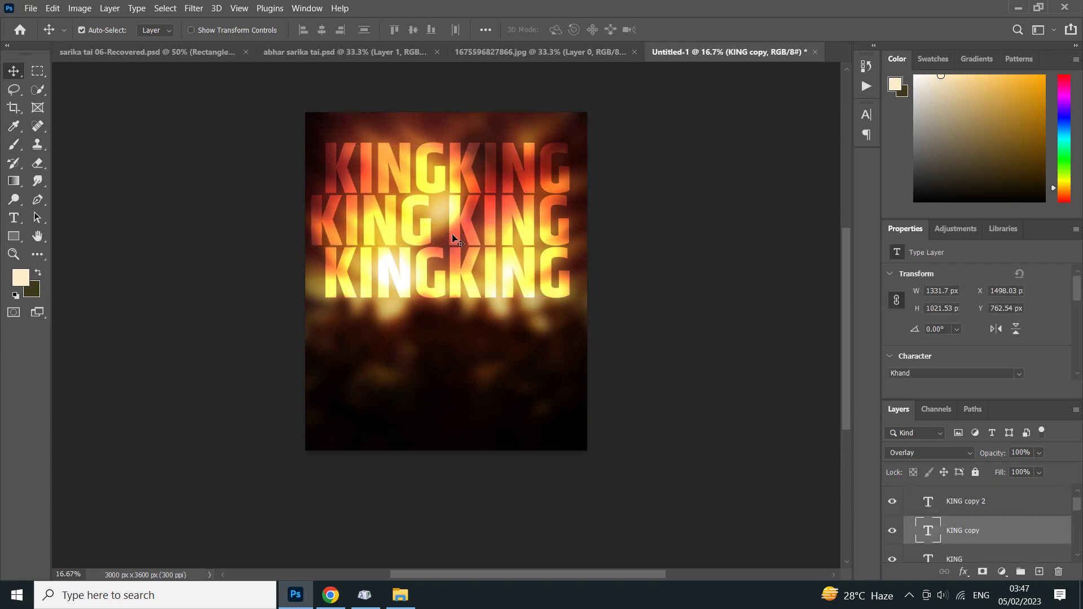
pyautogui.hotkey('shift', 'Left')
pyautogui.hotkey('shift', 'Left')
pyautogui.hotkey('shift', 'Left')
pyautogui.hotkey('shift', 'Left')
pyautogui.hotkey('shift', 'Left')
pyautogui.hotkey('shift', 'Left')
pyautogui.hotkey('shift', 'Left')
pyautogui.hotkey('shift', 'Left')
pyautogui.hotkey('shift', 'Left')
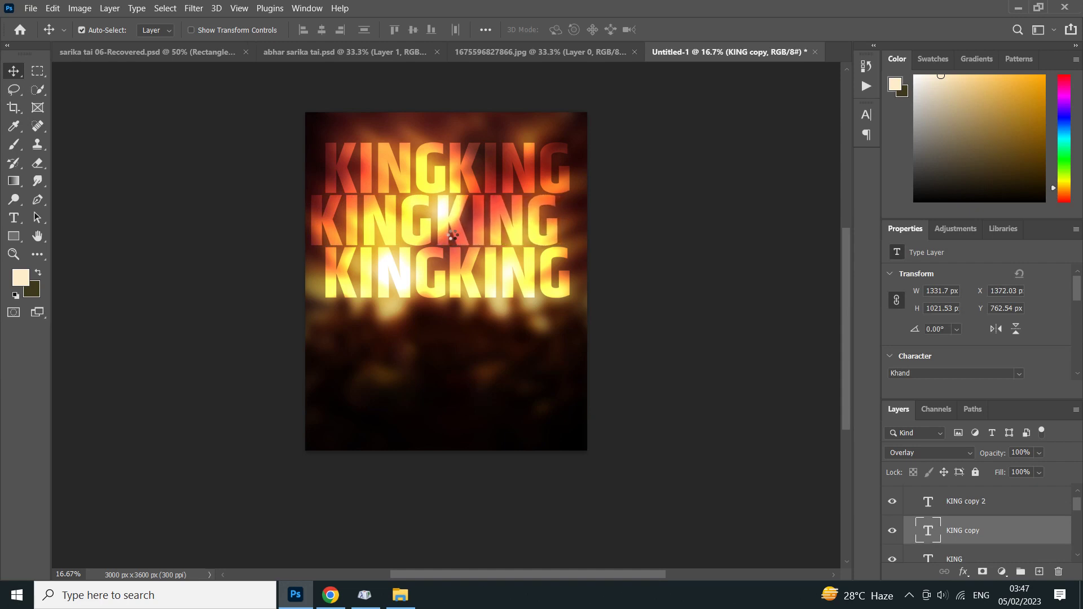
pyautogui.hotkey('shift', 'Left')
pyautogui.hotkey('shift', 'Left')
pyautogui.hotkey('shift', 'Left')
pyautogui.press('Left')
pyautogui.press('Left')
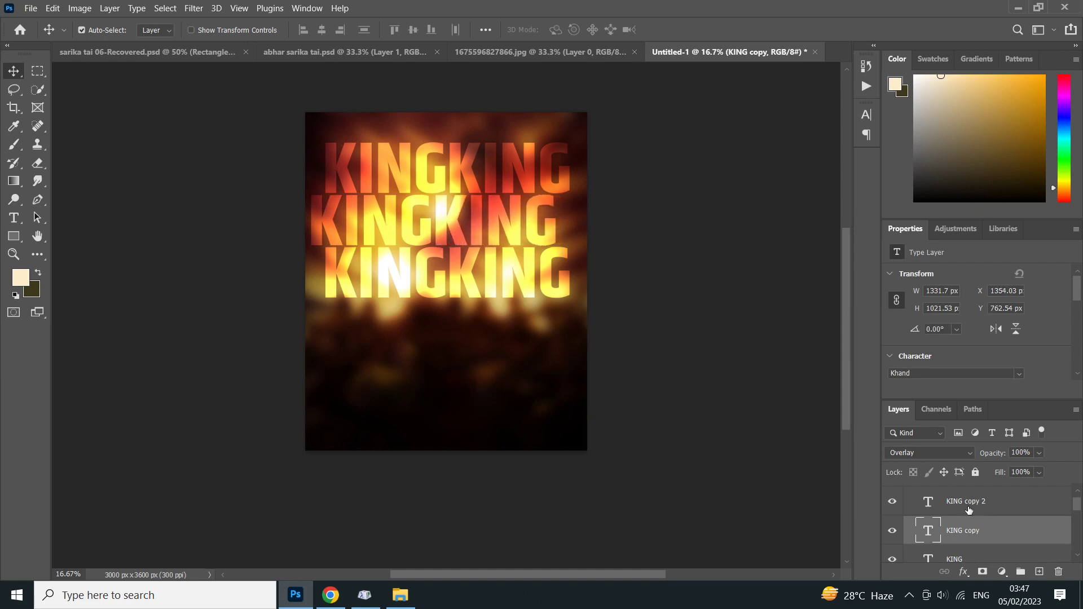
# - Merge Group 1 and Group 1 copy into a single layer
pyautogui.scroll(1, 968, 510)
pyautogui.click(909, 493)
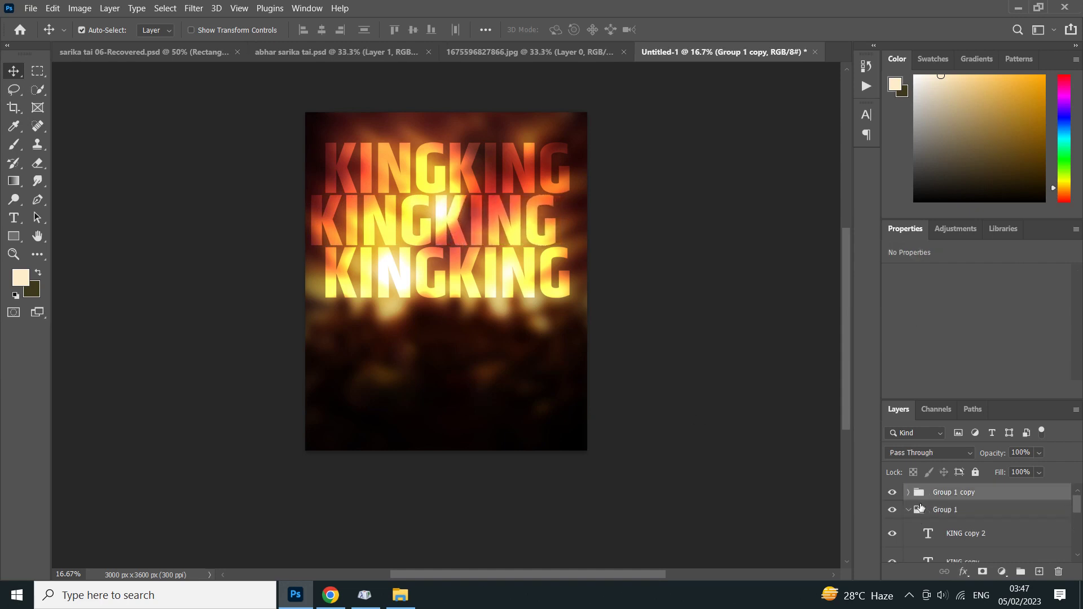
pyautogui.click(908, 511)
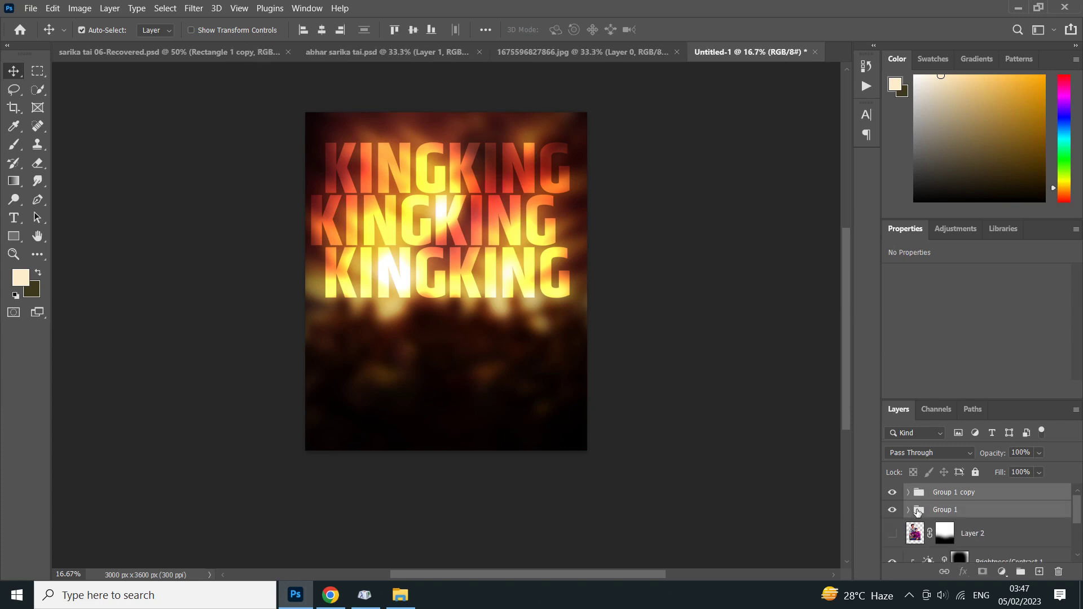
pyautogui.hotkey('ctrl', 'e')
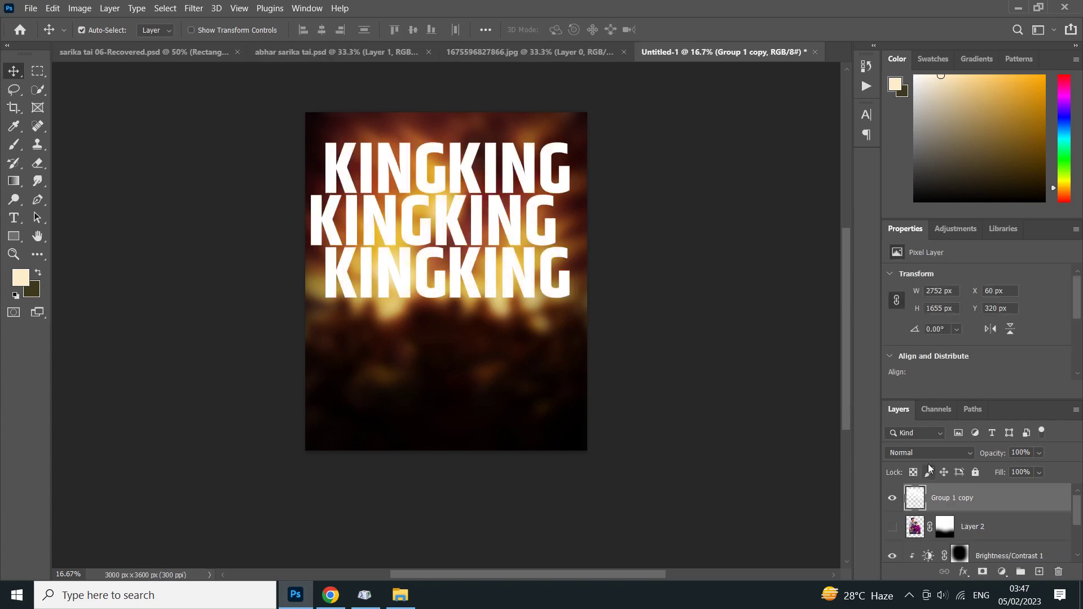
# - Switch the merged KING layer to Overlay blending and add a layer mask
pyautogui.click(930, 453)
pyautogui.click(909, 397)
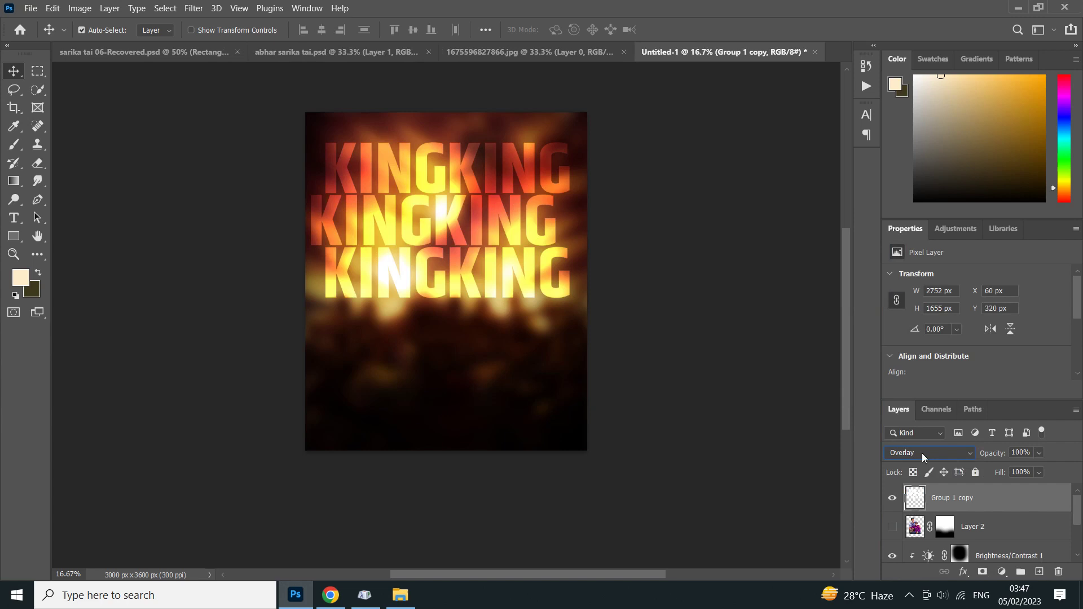
pyautogui.click(982, 571)
pyautogui.click(16, 145)
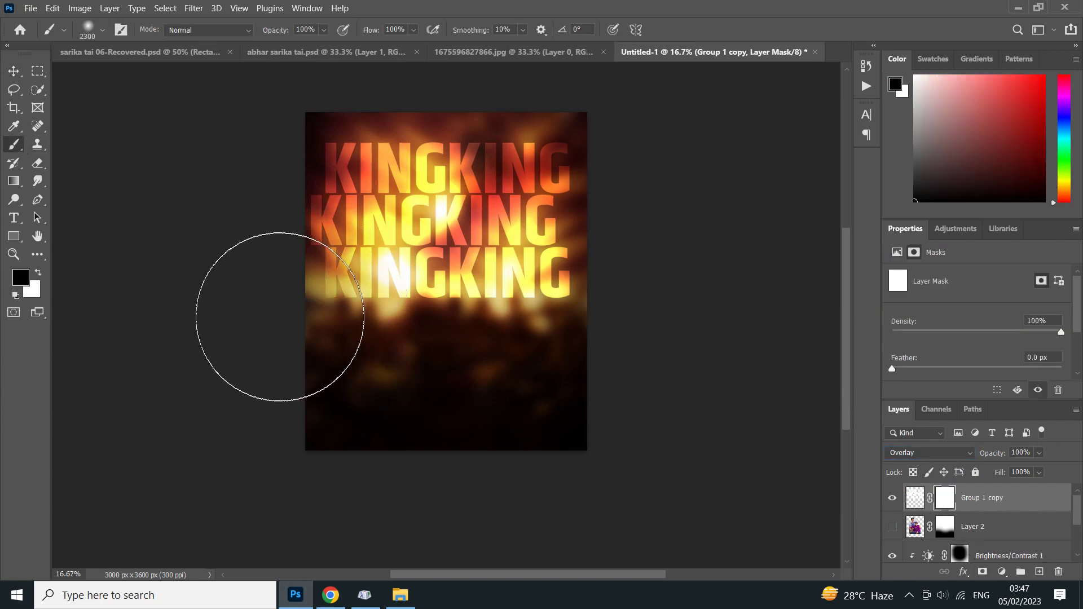
# - Paint out the KING rows' outer edges on the mask and lower Fill to 71%
pyautogui.moveTo(280, 314)
pyautogui.mouseDown()
pyautogui.moveTo(263, 235)
pyautogui.moveTo(273, 150)
pyautogui.mouseUp()
pyautogui.moveTo(640, 150)
pyautogui.mouseDown()
pyautogui.moveTo(617, 258)
pyautogui.moveTo(573, 350)
pyautogui.moveTo(435, 367)
pyautogui.moveTo(595, 356)
pyautogui.mouseUp()
pyautogui.moveTo(1001, 476); pyautogui.dragTo(1000, 478)
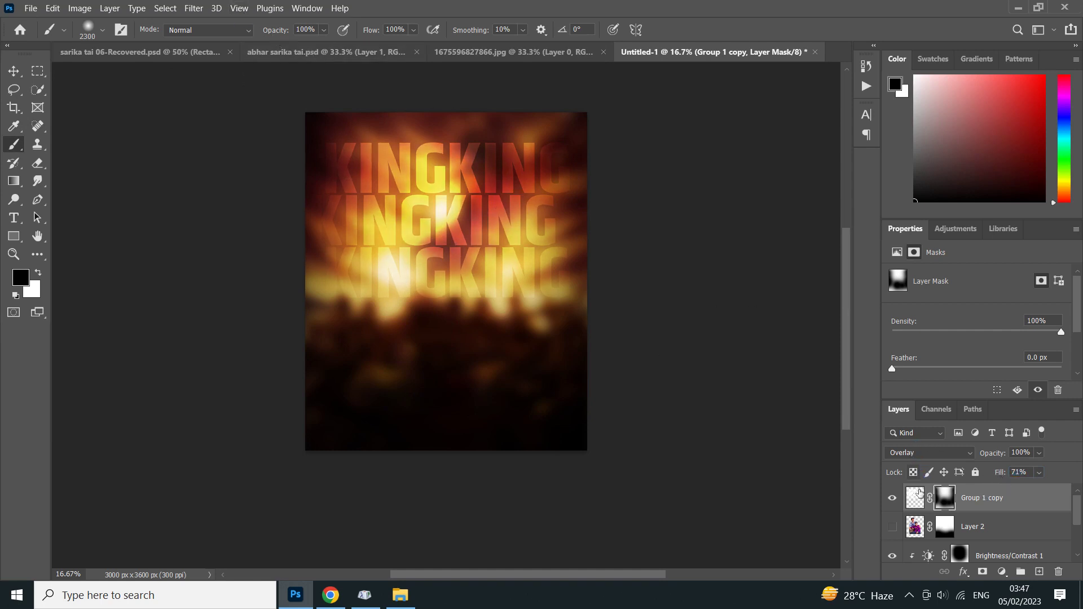
pyautogui.click(916, 497)
pyautogui.click(194, 8)
pyautogui.moveTo(254, 177)
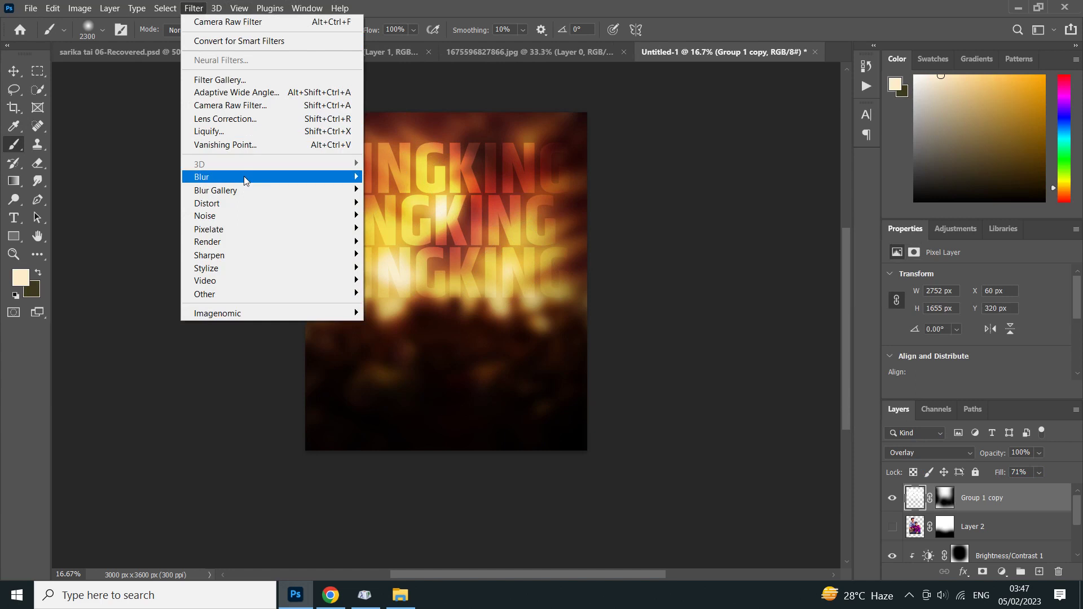
# - Gaussian-blur the KING rows (about 6.4 px) and shift them slightly up and right
pyautogui.click(401, 228)
pyautogui.moveTo(690, 377); pyautogui.dragTo(683, 377)
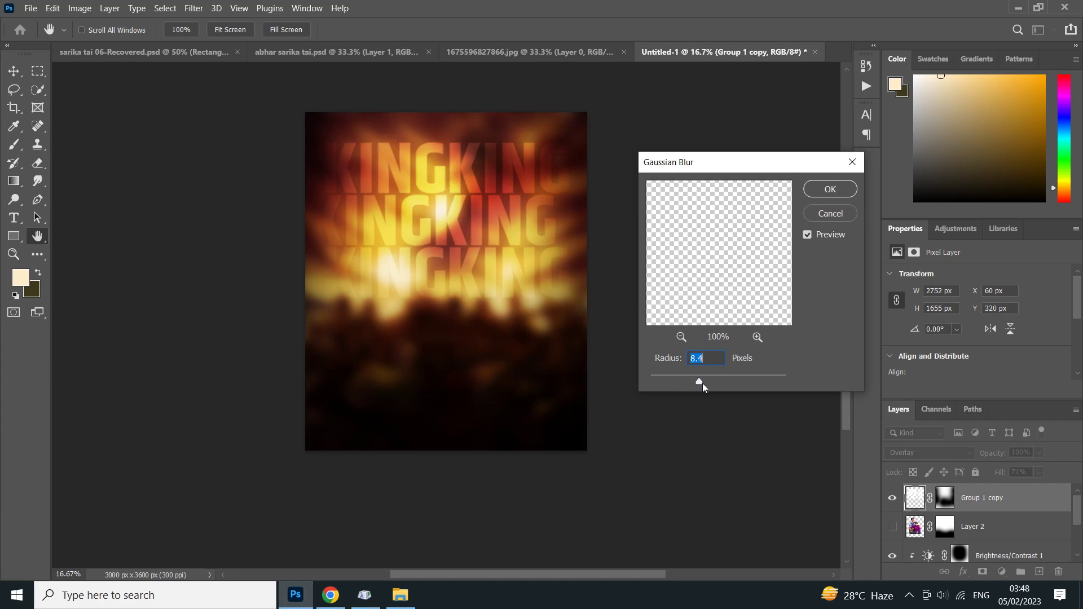
pyautogui.moveTo(702, 384); pyautogui.dragTo(709, 386)
pyautogui.click(821, 193)
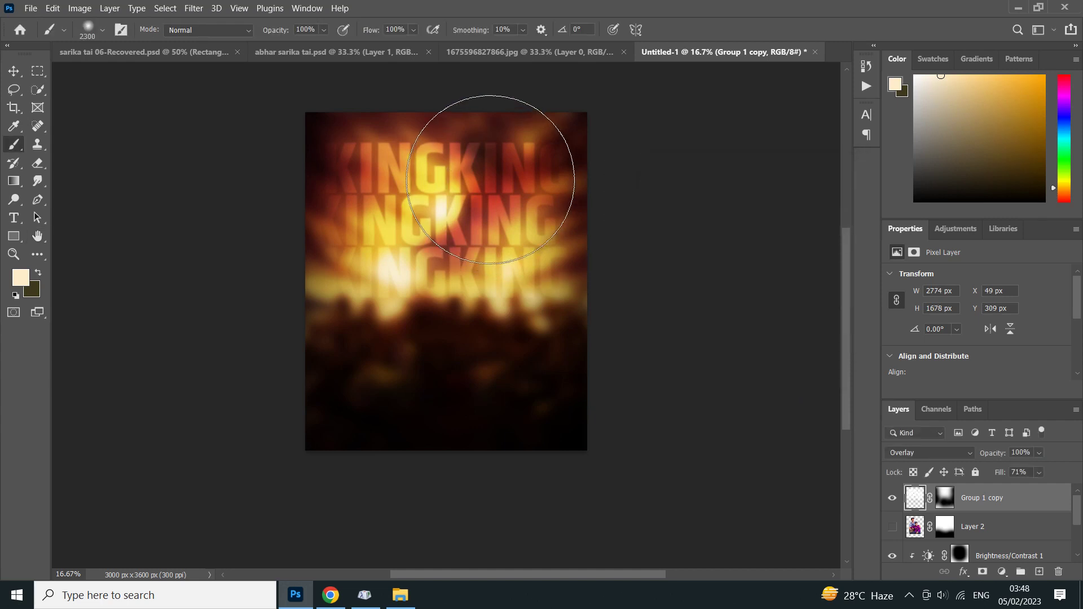
pyautogui.click(13, 71)
pyautogui.moveTo(467, 177); pyautogui.dragTo(470, 168)
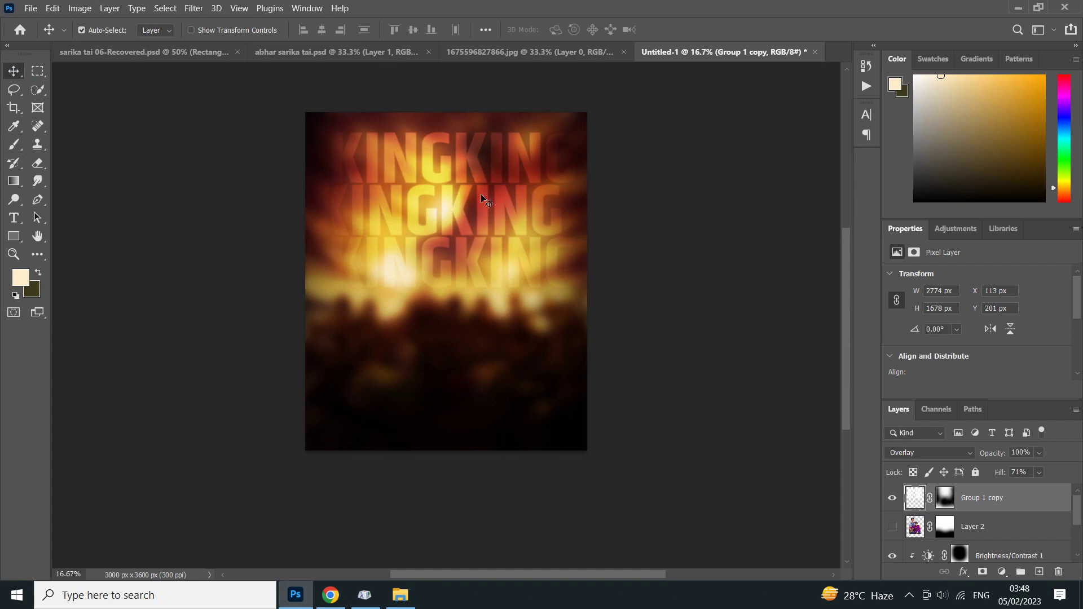
# - Stretch the KING rows to about 106% with a −2.6° tilt, behind the visible portrait
pyautogui.press('Up')
pyautogui.press('Up')
pyautogui.press('Up')
pyautogui.hotkey('ctrl', 't')
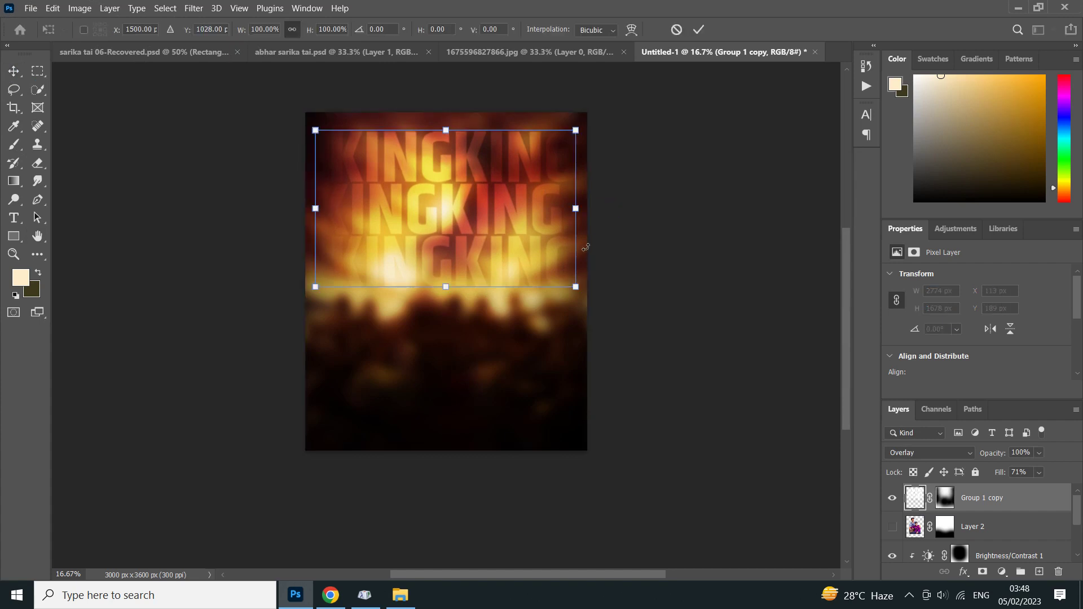
pyautogui.moveTo(580, 215); pyautogui.dragTo(581, 203)
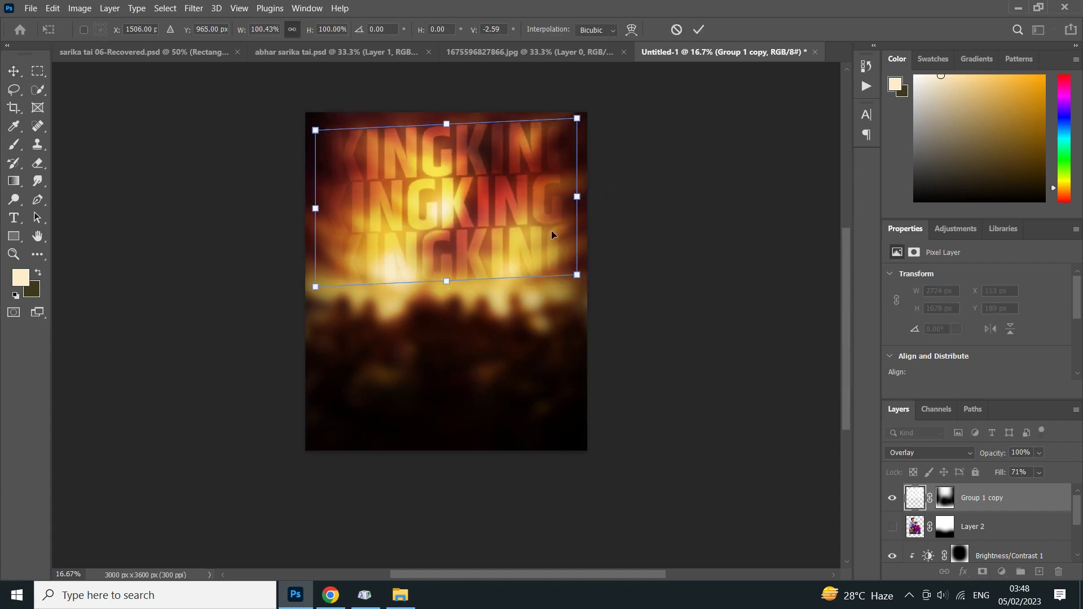
pyautogui.moveTo(451, 283); pyautogui.dragTo(451, 303)
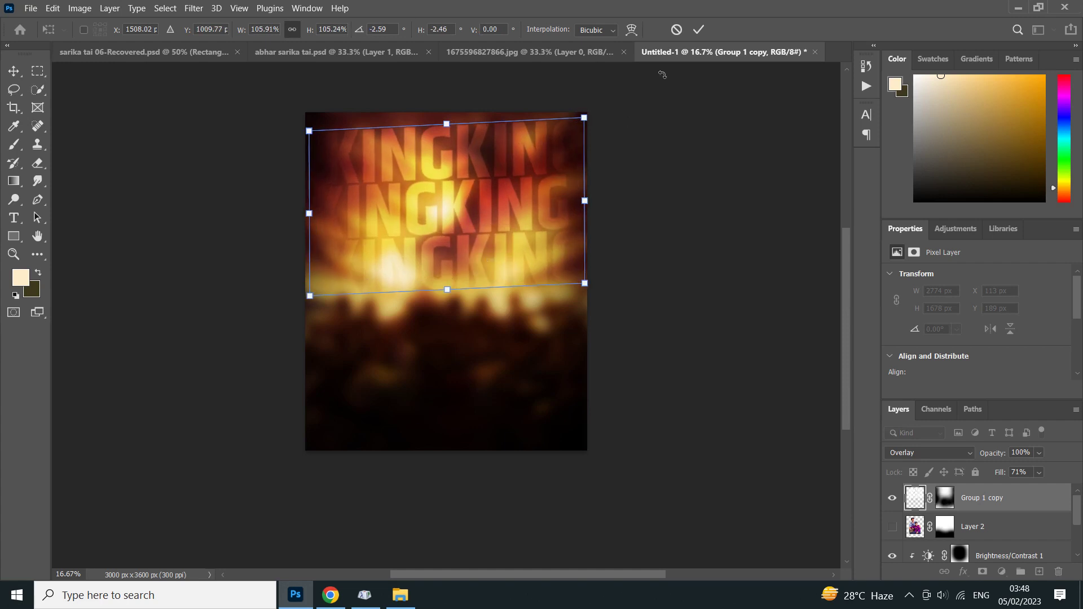
pyautogui.click(699, 30)
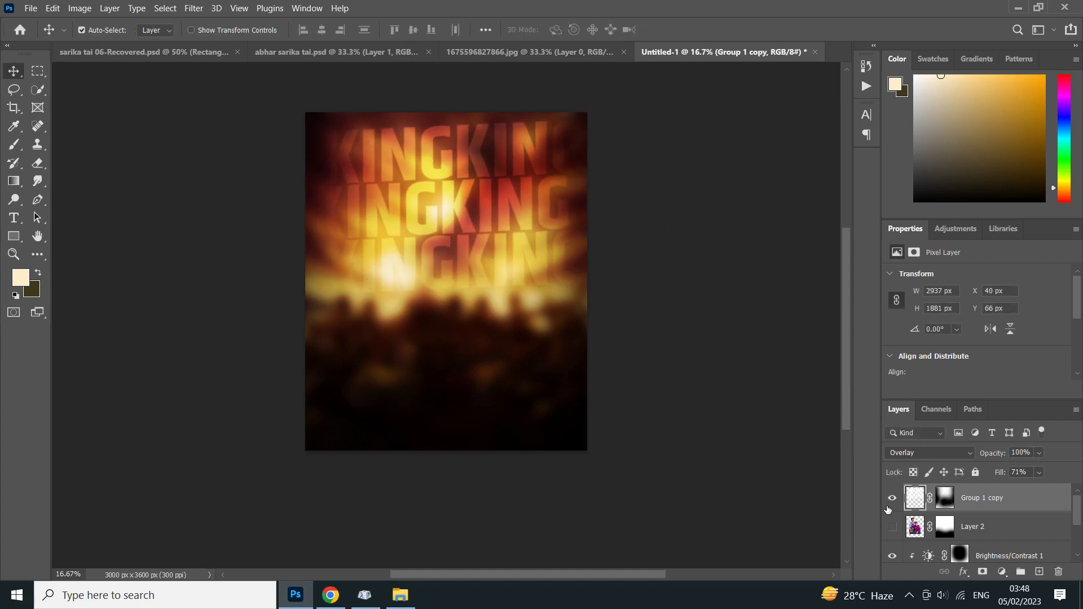
pyautogui.click(892, 526)
pyautogui.moveTo(949, 514); pyautogui.dragTo(953, 541)
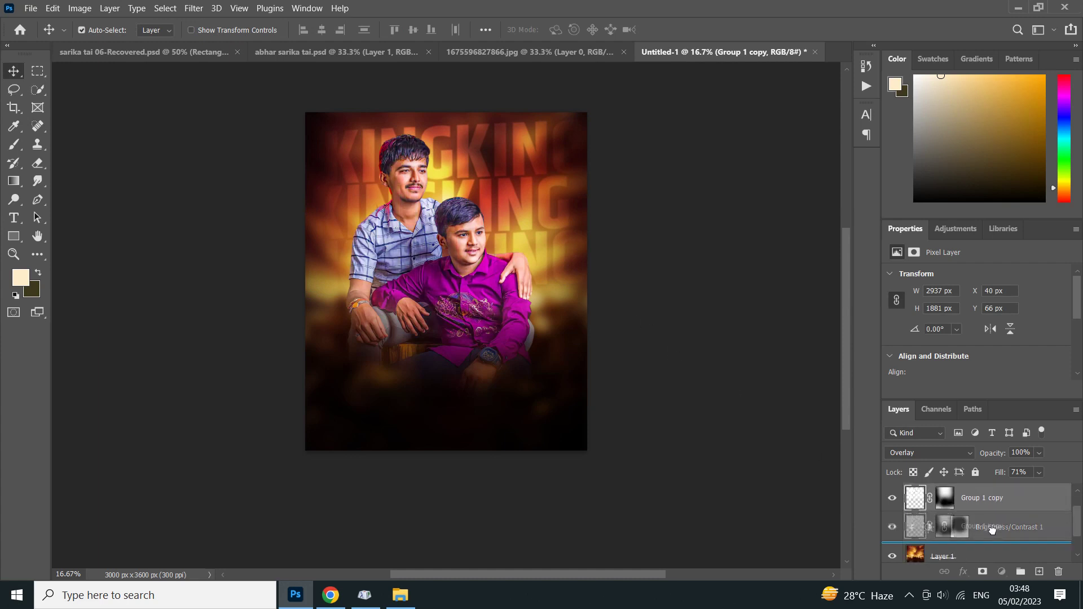
# - Try the KING layer below the brightness adjustment, undo it, and compare its visibility
pyautogui.moveTo(996, 526); pyautogui.dragTo(994, 534)
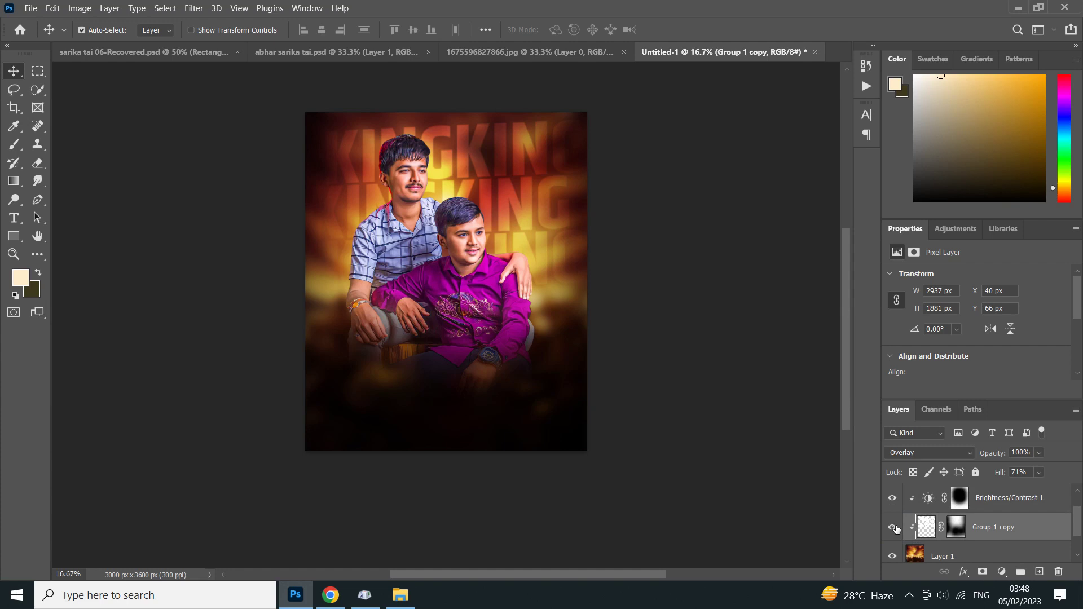
pyautogui.hotkey('ctrl', 'z')
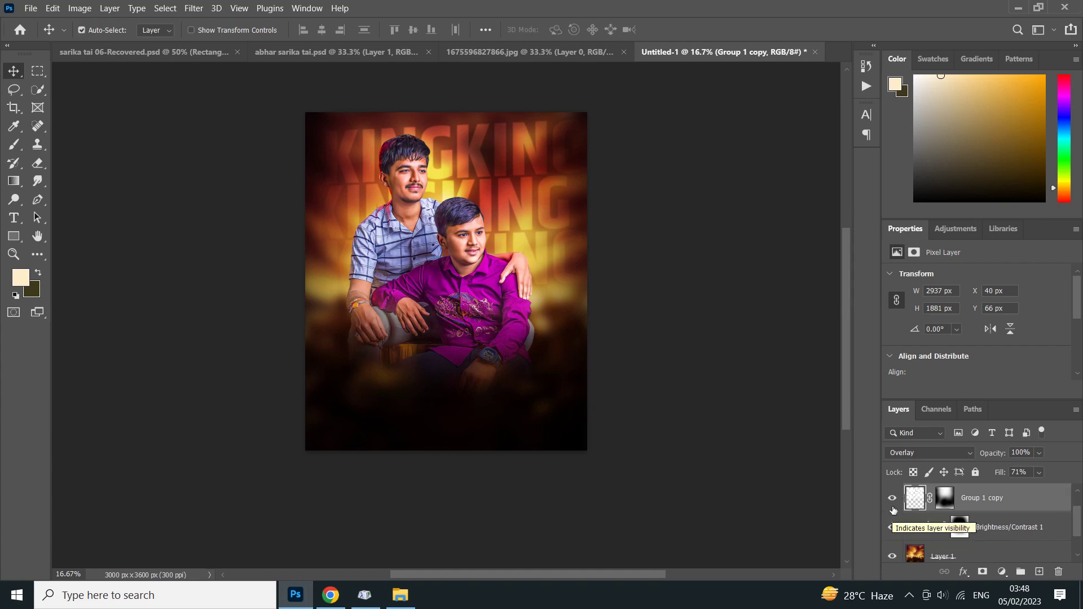
pyautogui.scroll(1, 902, 519)
pyautogui.click(893, 526)
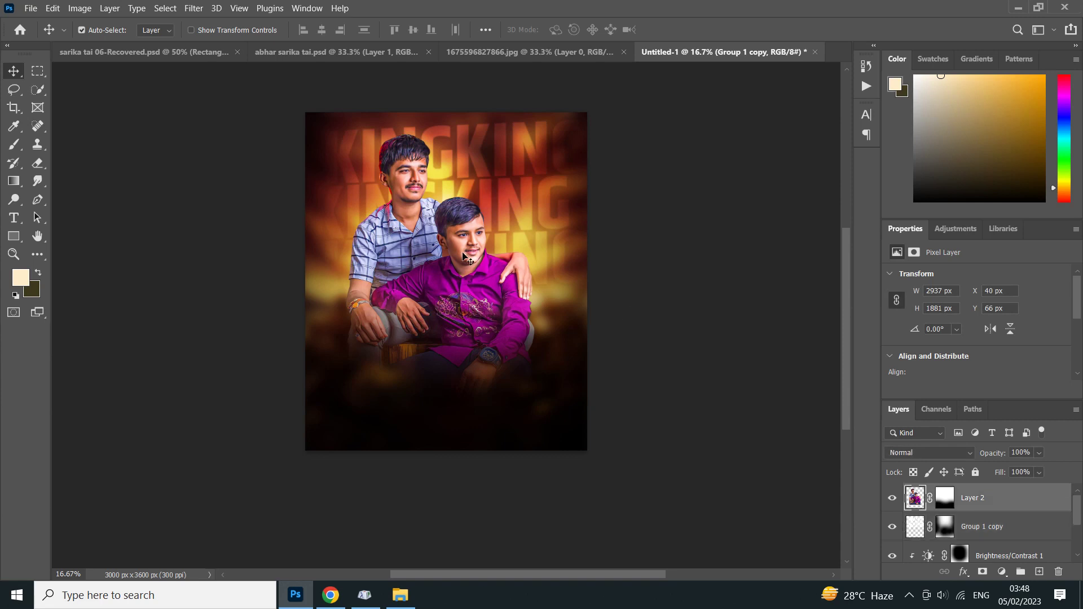
# - Shift the two-person portrait slightly right and down in the frame
pyautogui.moveTo(458, 256); pyautogui.dragTo(482, 263)
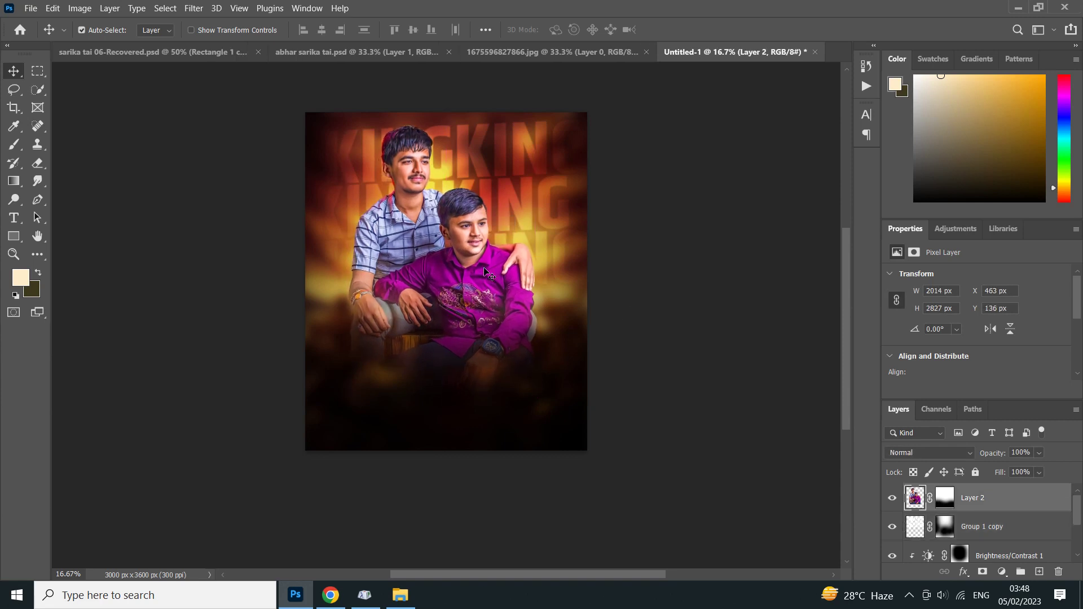
pyautogui.hotkey('shift', 'Down')
pyautogui.hotkey('shift', 'Down')
pyautogui.hotkey('shift', 'Down')
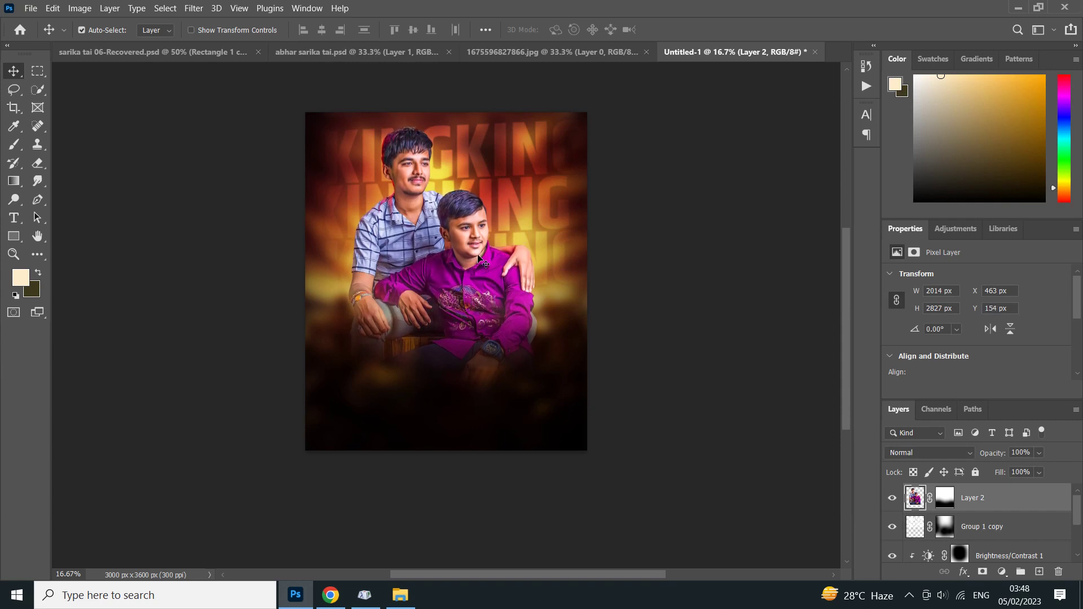
pyautogui.click(986, 529)
# - Add a new Soft Light layer and set the brush colour to white
pyautogui.click(1040, 572)
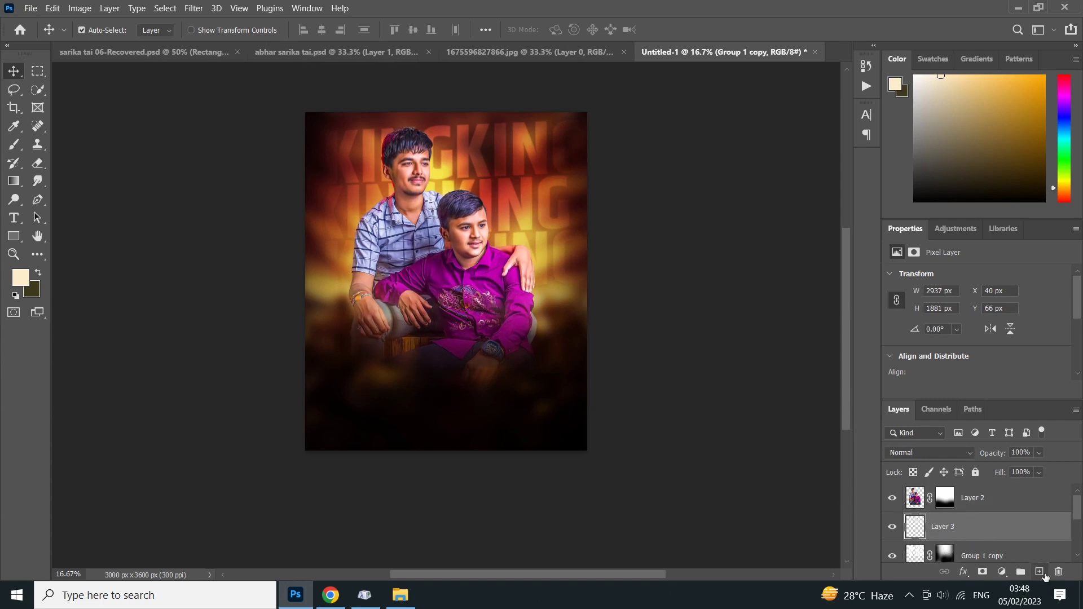
pyautogui.click(13, 144)
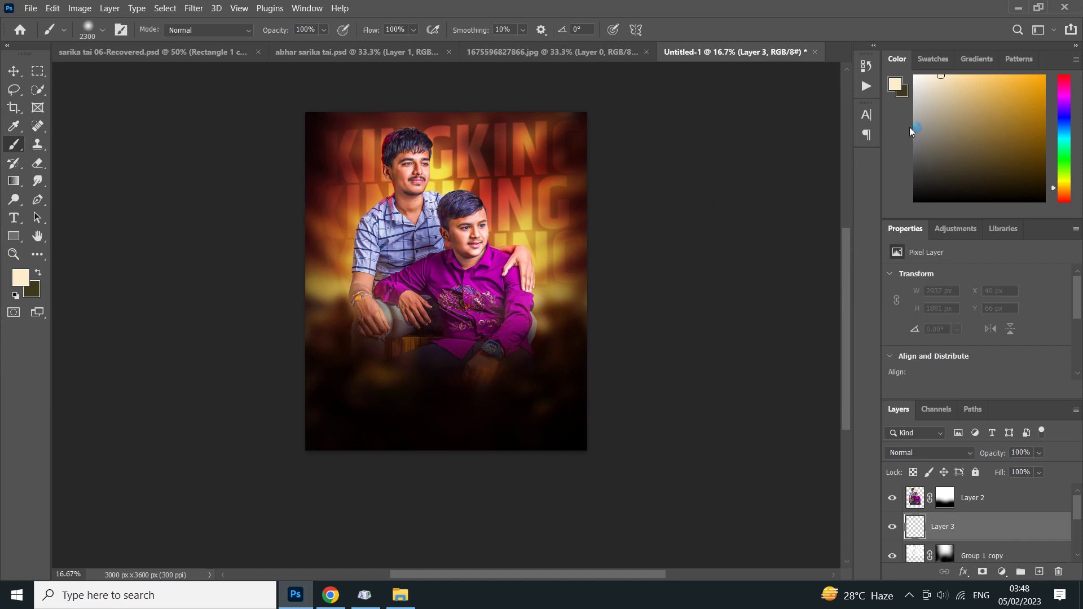
pyautogui.click(915, 76)
pyautogui.click(929, 453)
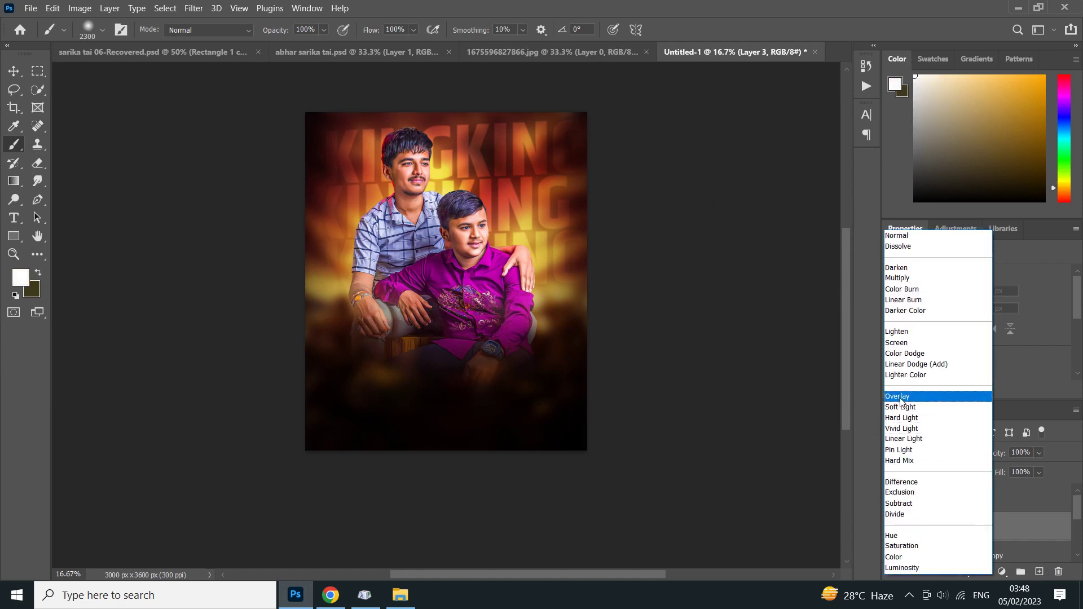
pyautogui.click(909, 407)
# - Paint a white glow around the two people and compare it on and off
pyautogui.moveTo(412, 207); pyautogui.dragTo(593, 313)
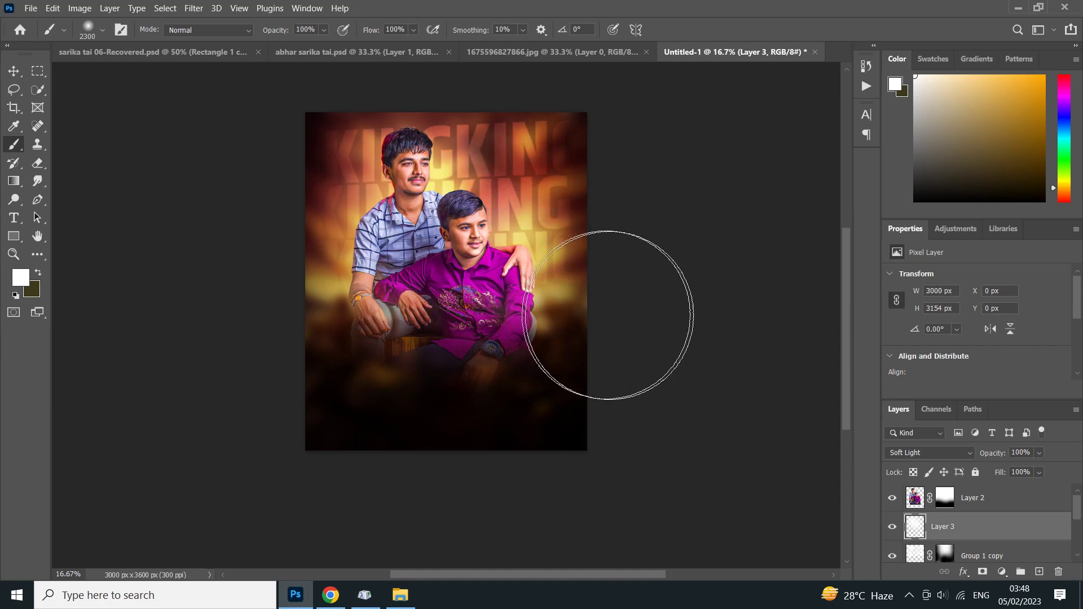
pyautogui.click(892, 527)
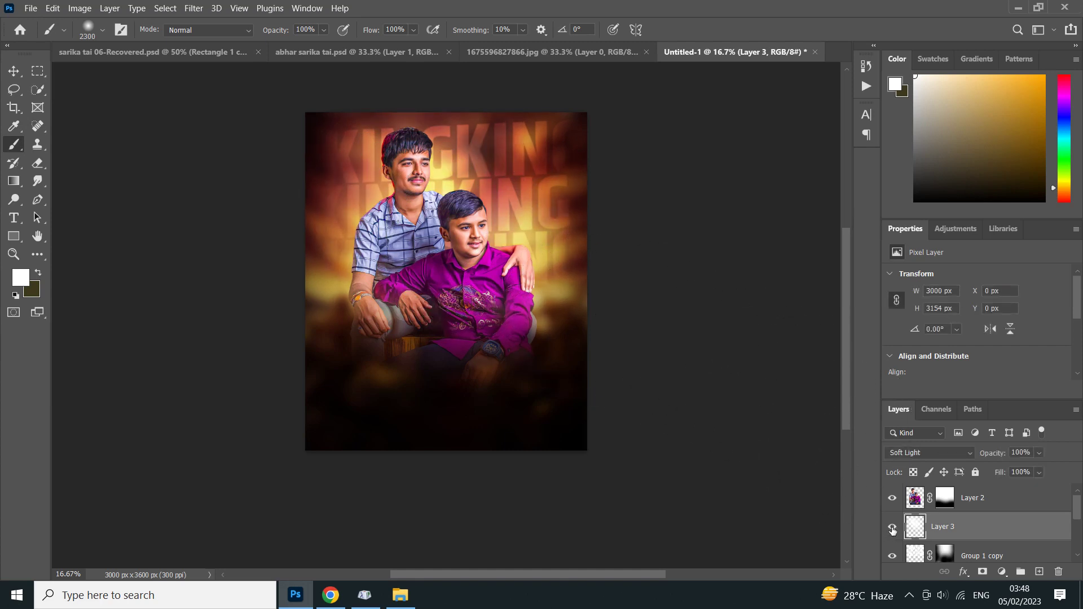
pyautogui.click(330, 595)
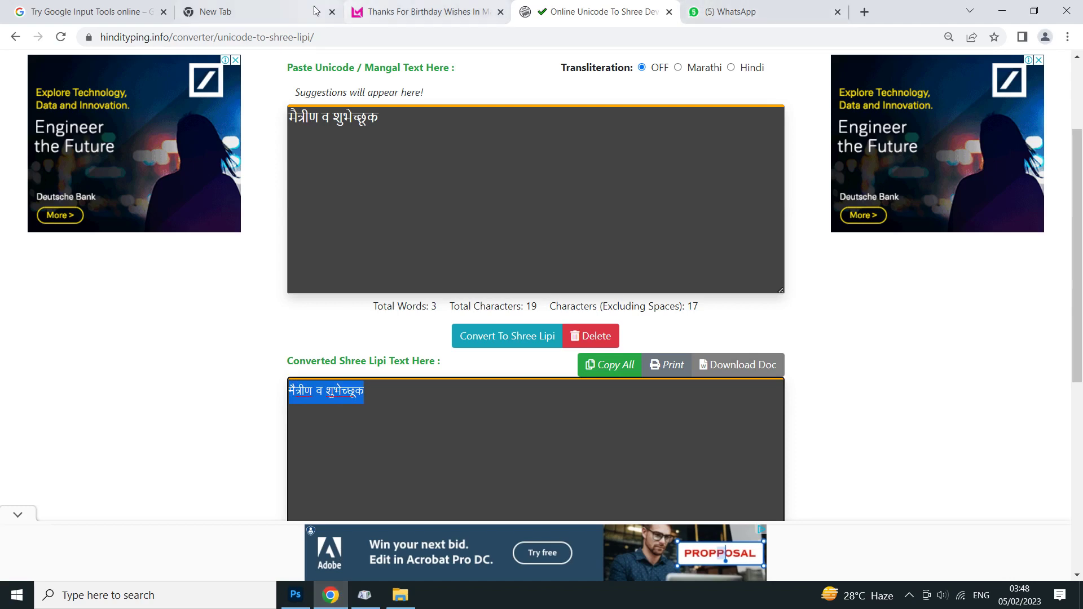
# - Clear the old Google Input Tools text and start spelling the name in Marathi
pyautogui.click(91, 11)
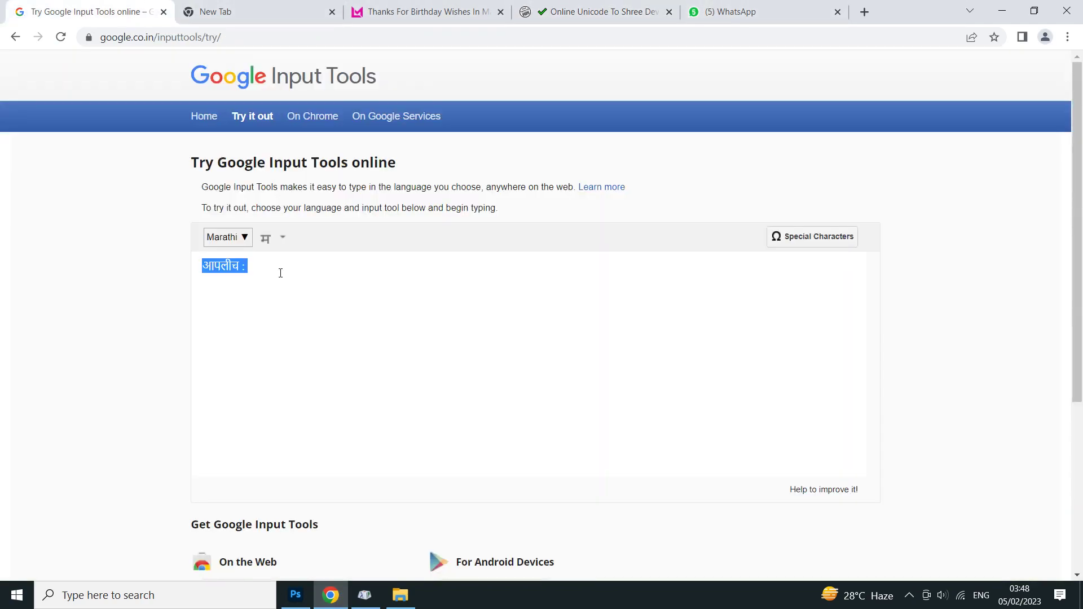
pyautogui.press('BackSpace')
pyautogui.write('vikii')
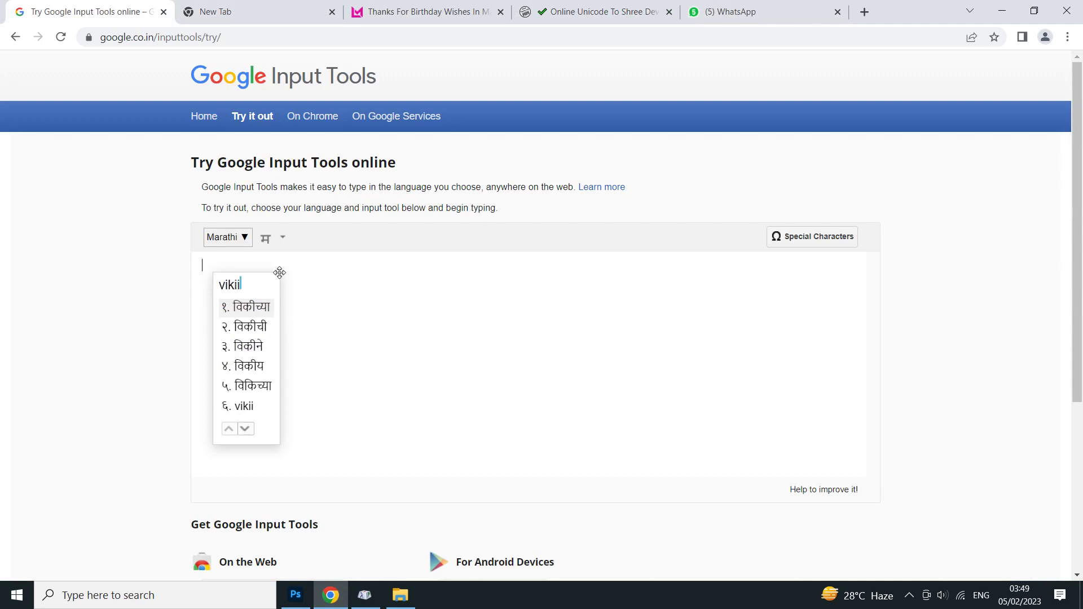
pyautogui.press('BackSpace')
pyautogui.press('BackSpace')
pyautogui.press('BackSpace')
pyautogui.write('ck')
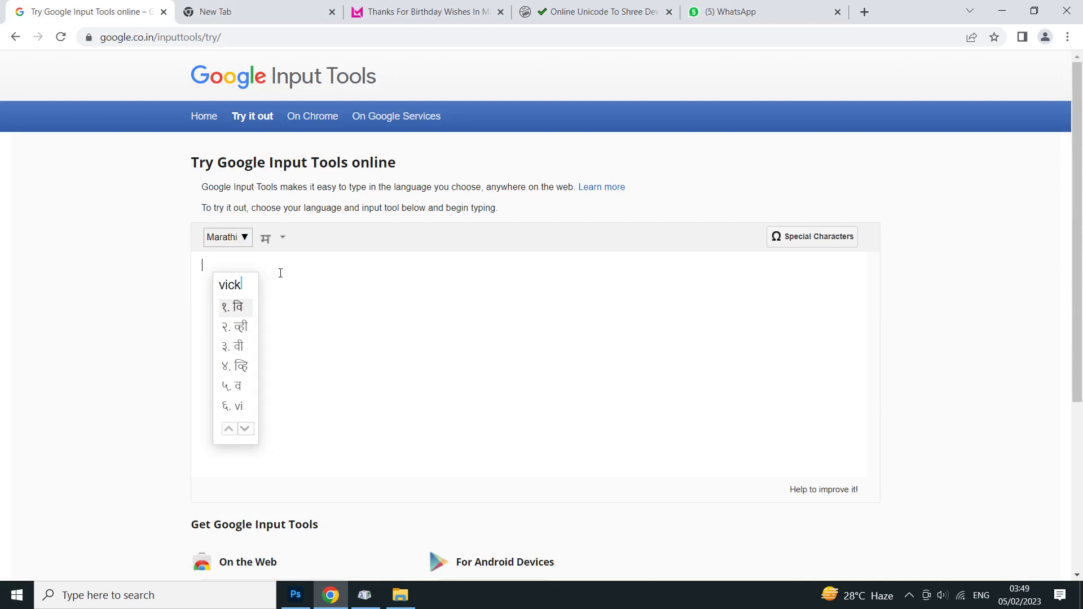
pyautogui.write('y')
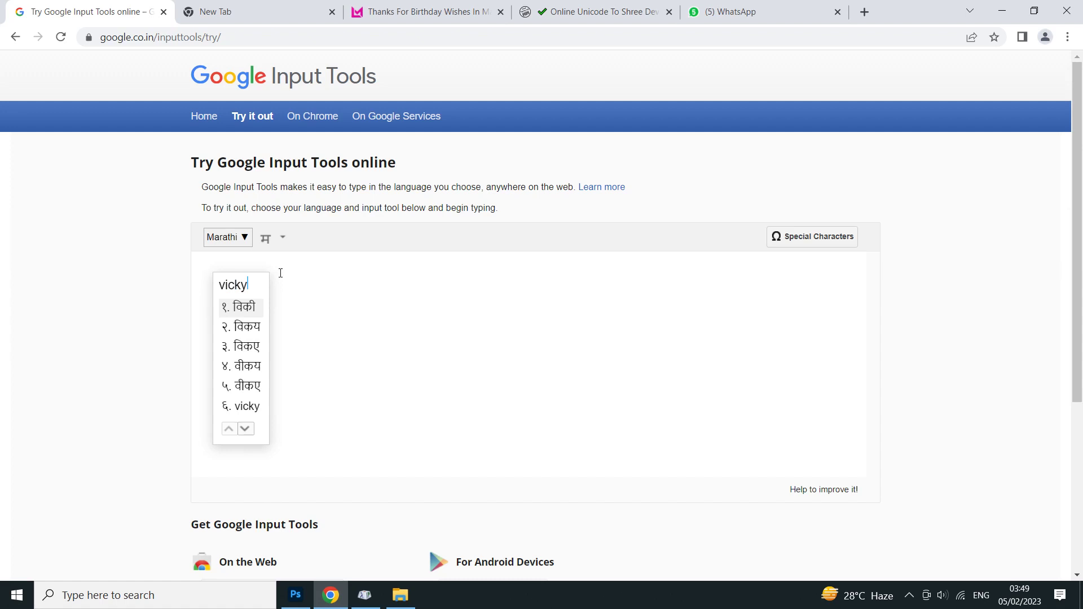
pyautogui.press('BackSpace')
pyautogui.press('BackSpace')
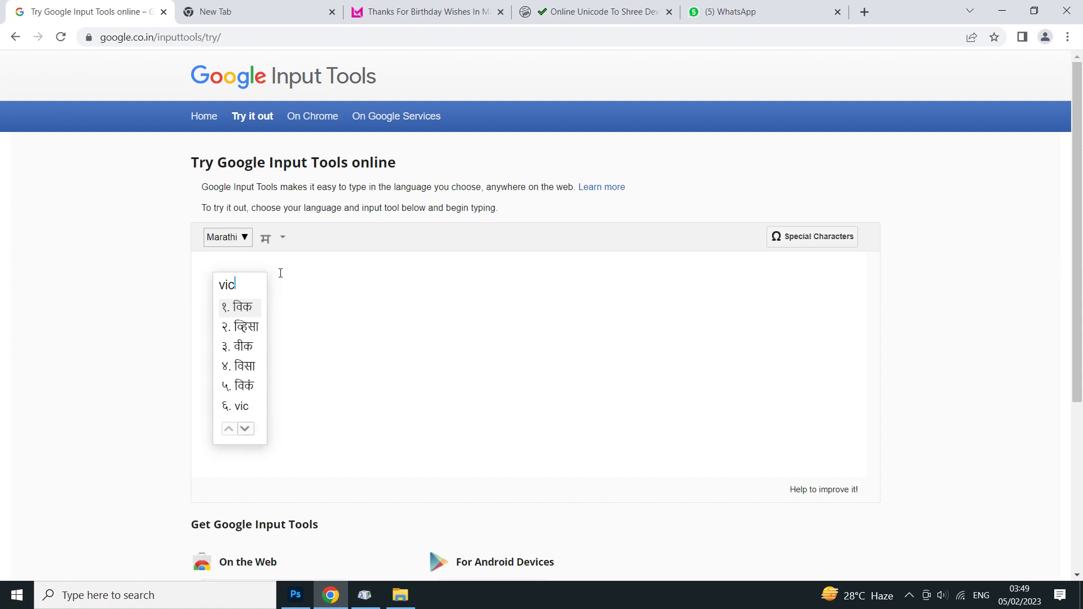
pyautogui.press('BackSpace')
pyautogui.press('BackSpace')
pyautogui.press('BackSpace')
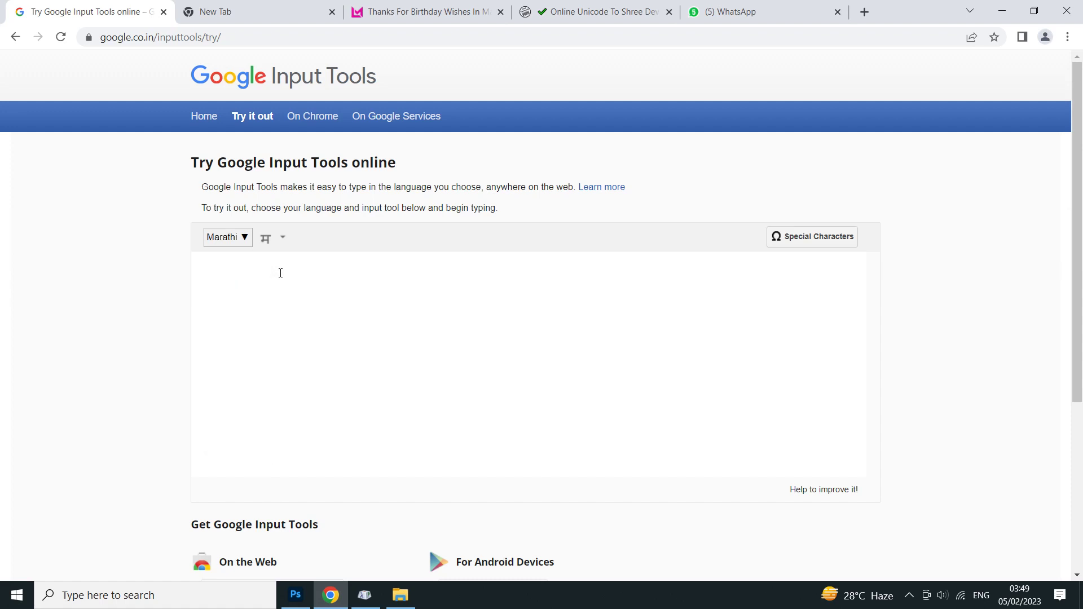
# - Transliterate the person's first name and surname into Devanagari and select the result
pyautogui.write('vikky')
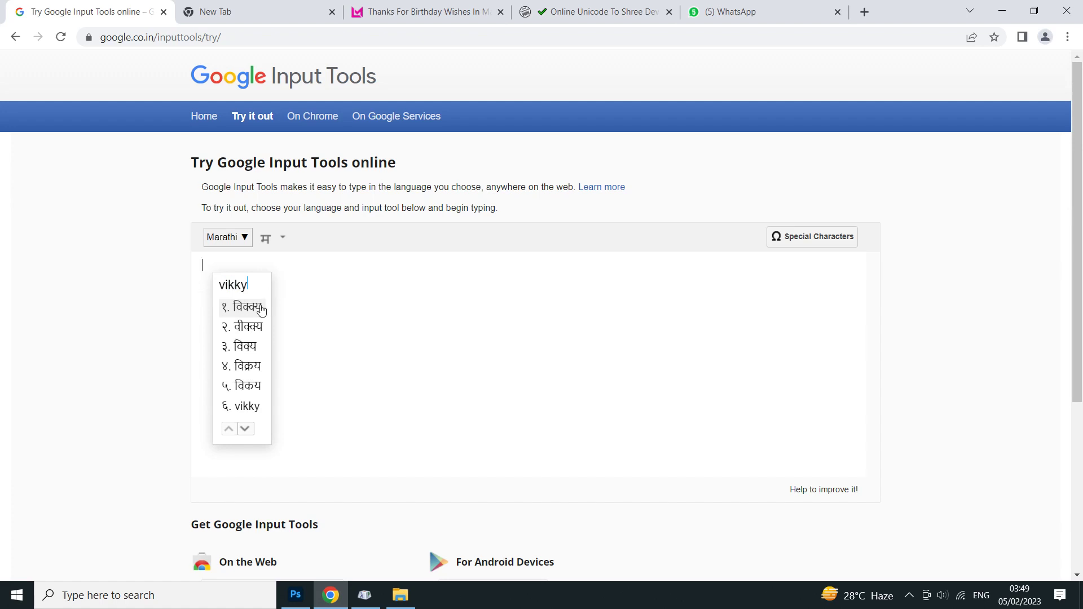
pyautogui.press('BackSpace')
pyautogui.write('i')
pyautogui.press('space')
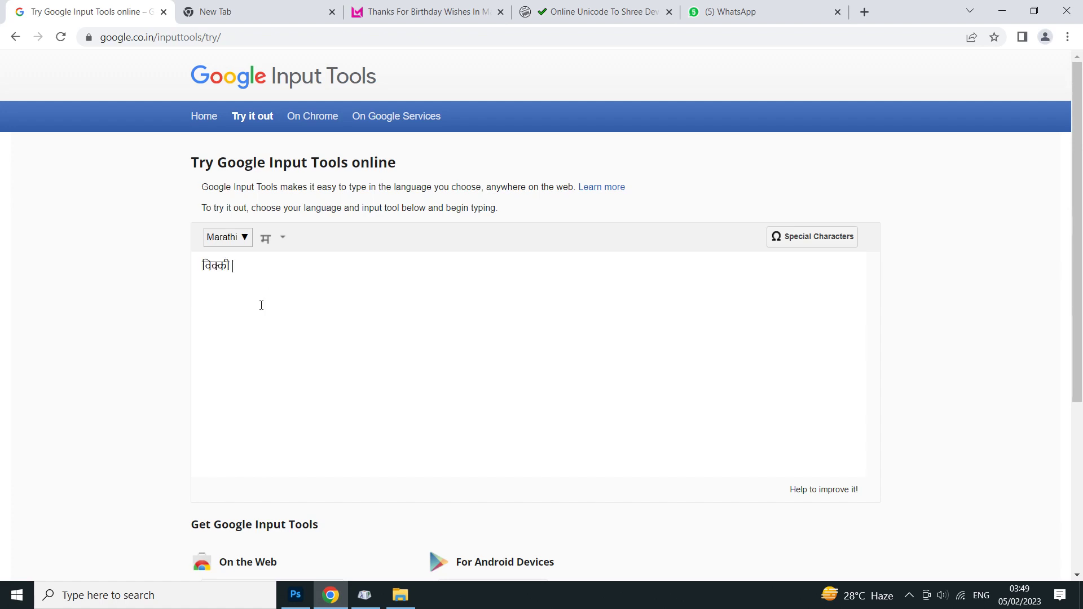
pyautogui.write('jagta')
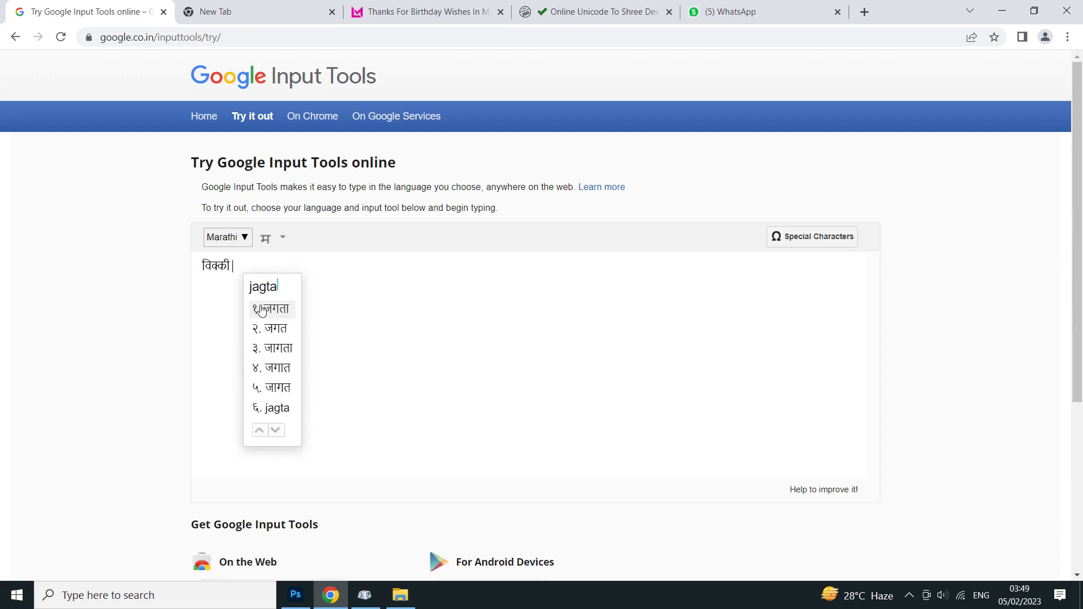
pyautogui.write('p')
pyautogui.press('space')
pyautogui.moveTo(282, 282); pyautogui.dragTo(196, 285)
pyautogui.hotkey('ctrl', 'c')
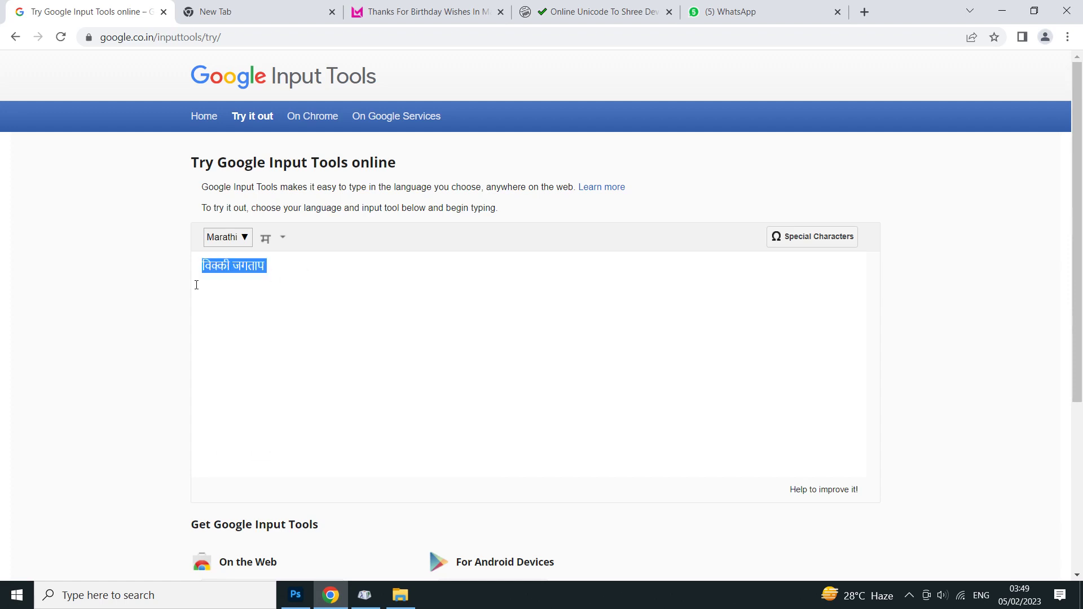
pyautogui.click(295, 595)
# - Paste the Marathi name as a new text layer below the portrait
pyautogui.click(14, 218)
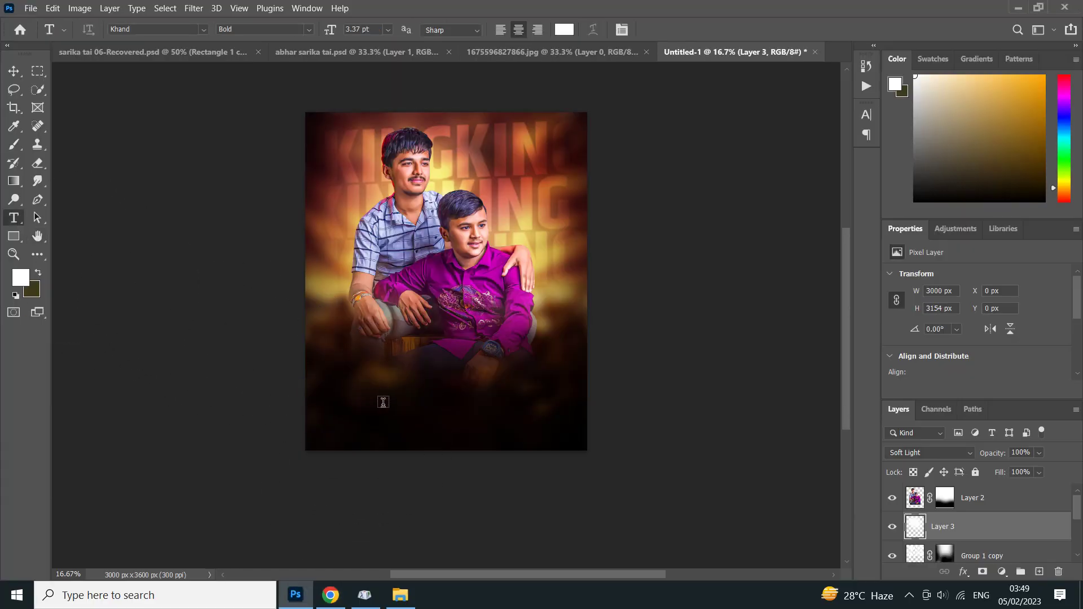
pyautogui.click(398, 401)
pyautogui.hotkey('ctrl', 'v')
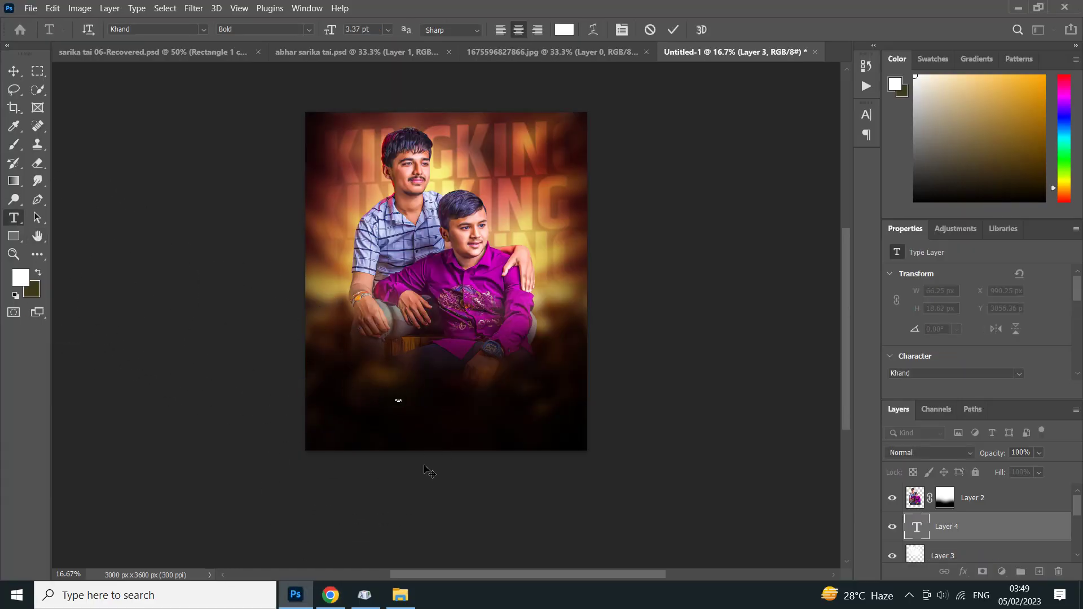
pyautogui.click(674, 30)
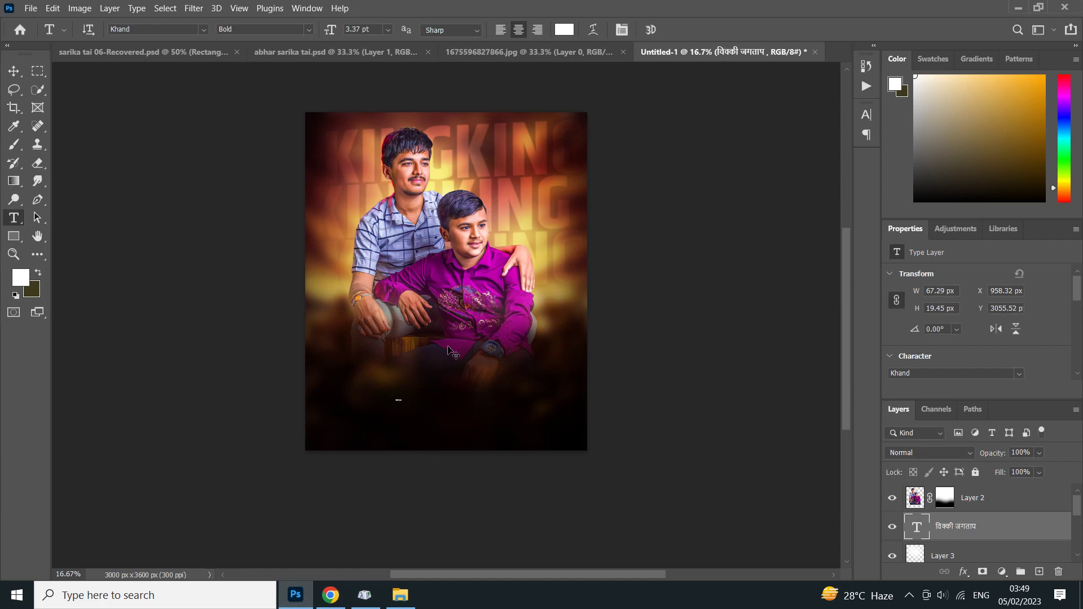
# - Scale the name text up into a large headline below the portrait
pyautogui.hotkey('ctrl', 't')
pyautogui.moveTo(399, 402); pyautogui.dragTo(398, 423)
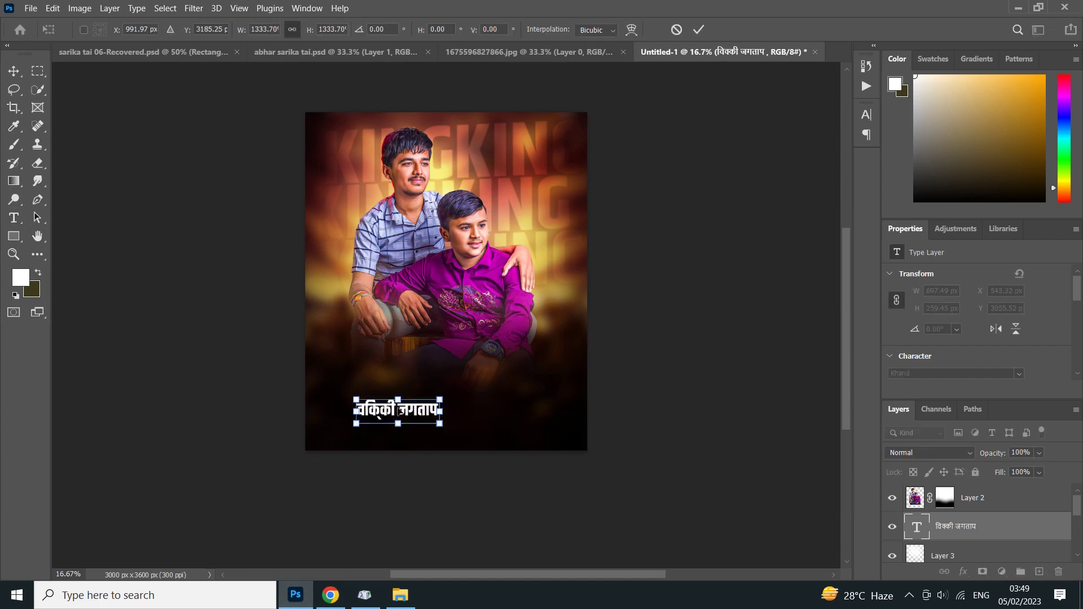
pyautogui.click(676, 30)
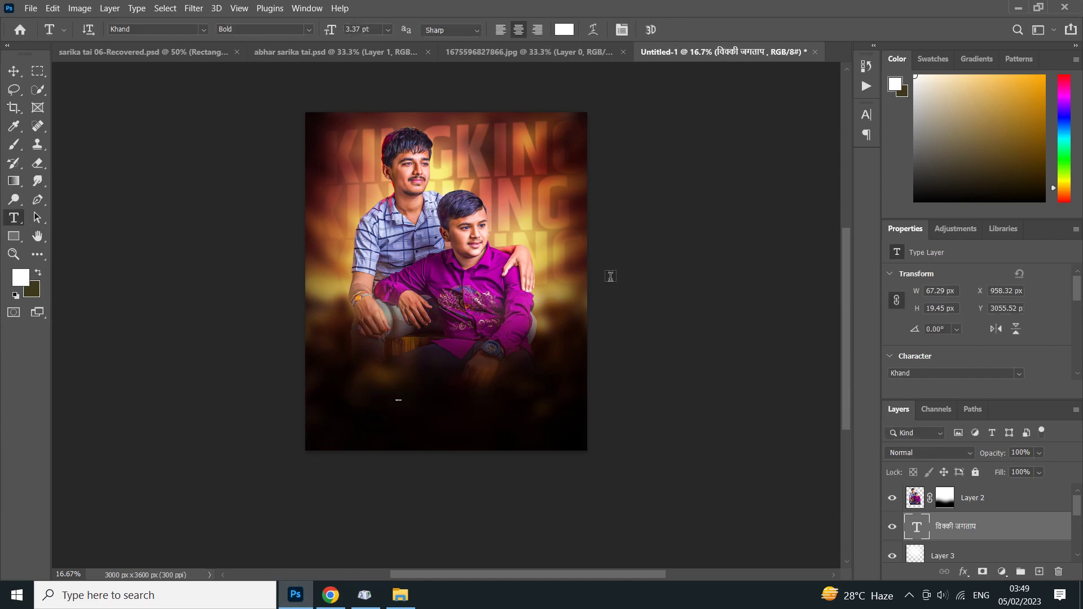
pyautogui.hotkey('ctrl', 't')
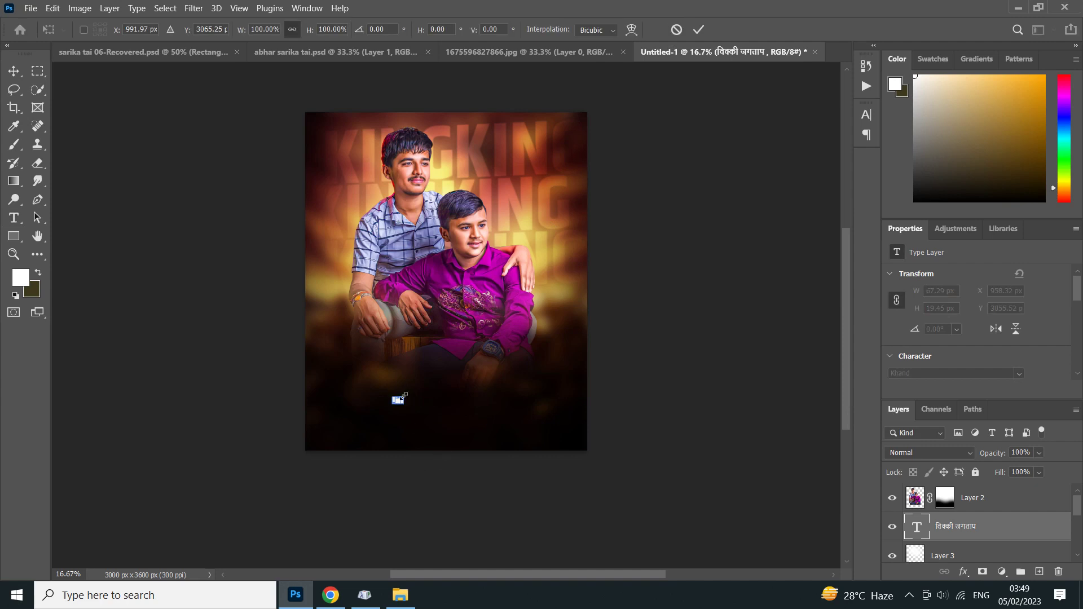
pyautogui.moveTo(402, 397); pyautogui.dragTo(538, 359)
pyautogui.click(699, 30)
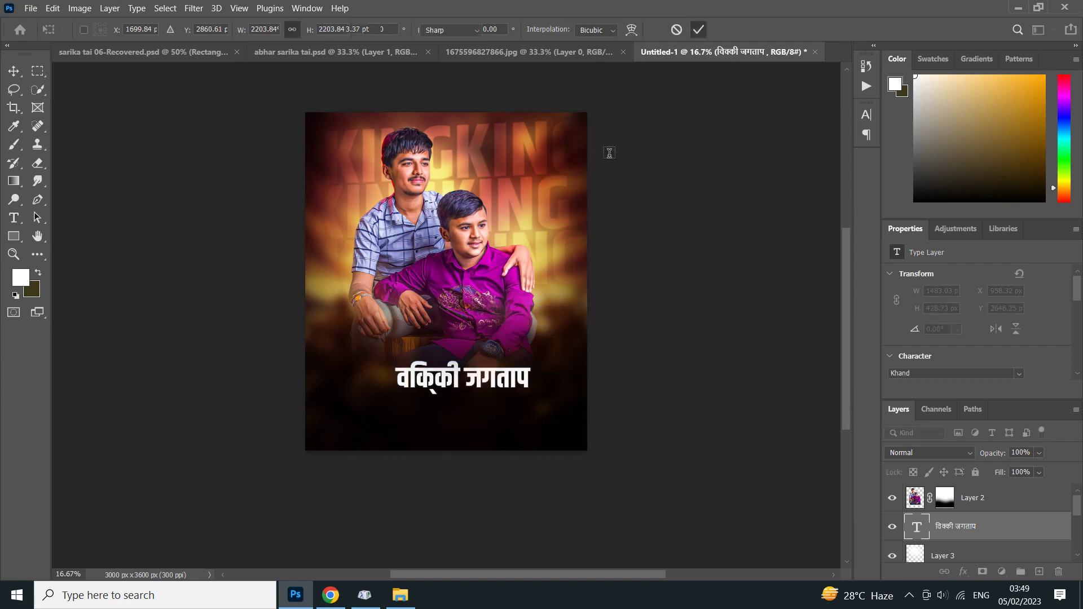
# - Convert the name to Shree Lipi encoding in the Unicode-to-Shree-Lipi web converter
pyautogui.click(330, 593)
pyautogui.click(561, 7)
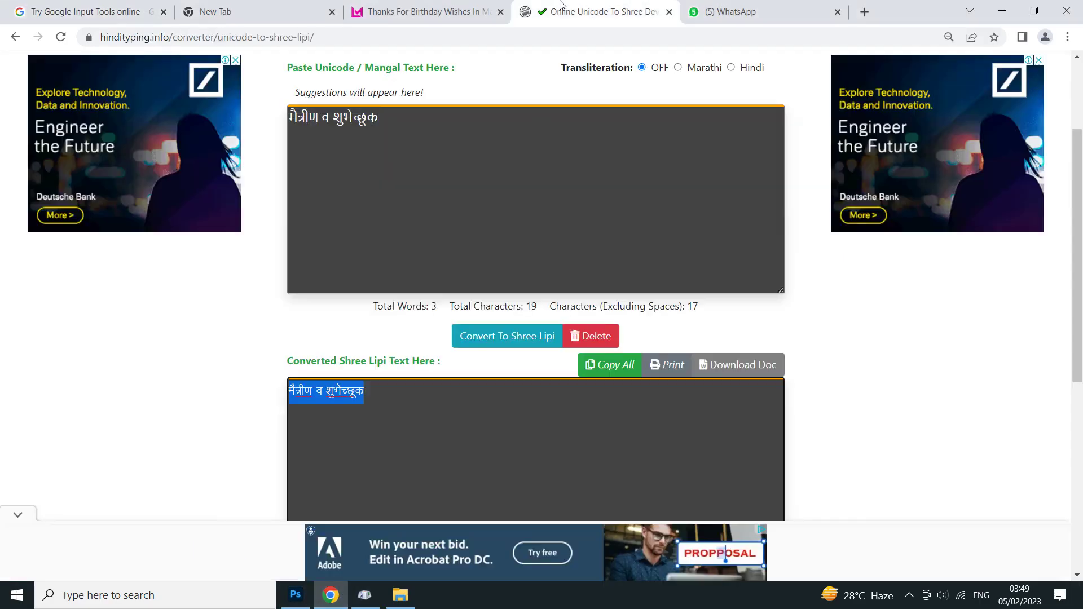
pyautogui.click(358, 147)
pyautogui.hotkey('ctrl', 'a')
pyautogui.press('BackSpace')
pyautogui.hotkey('ctrl', 'v')
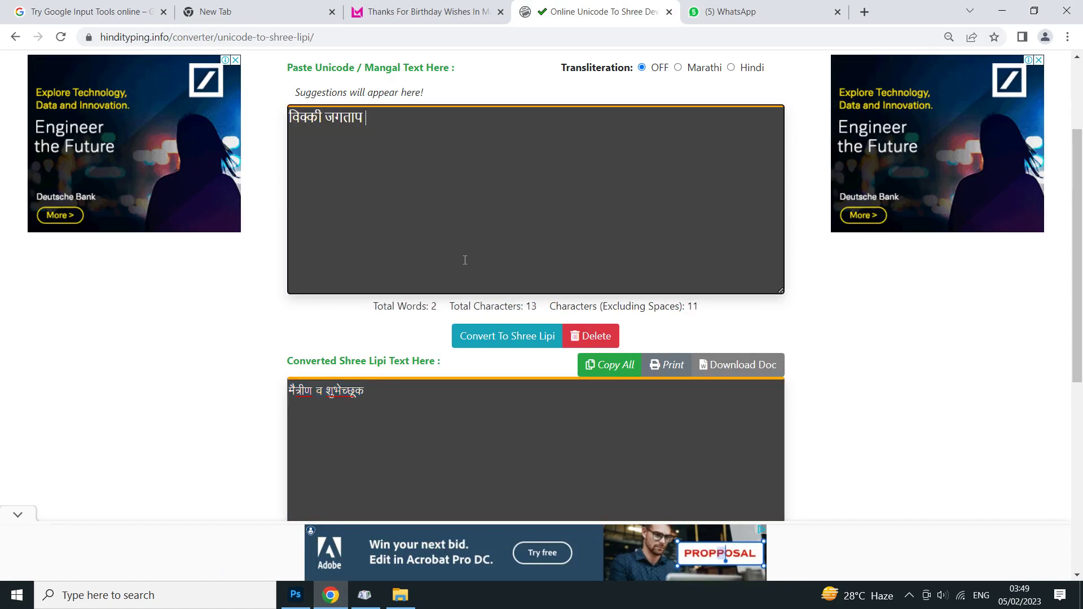
pyautogui.click(483, 337)
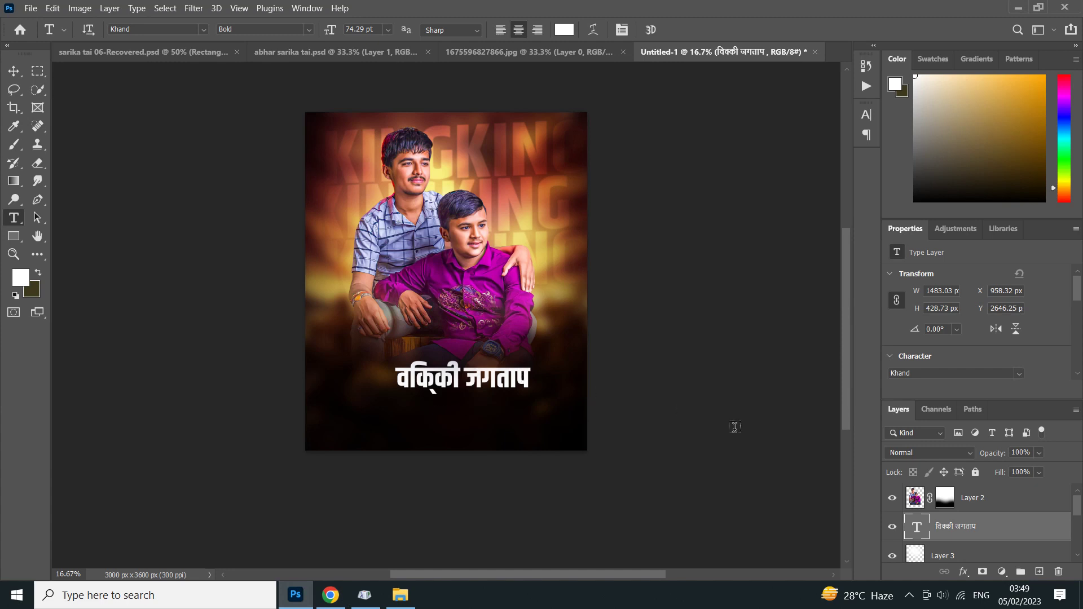
# - Replace the name text with the Shree Lipi version and move the layer above Layer 2
pyautogui.doubleClick(916, 527)
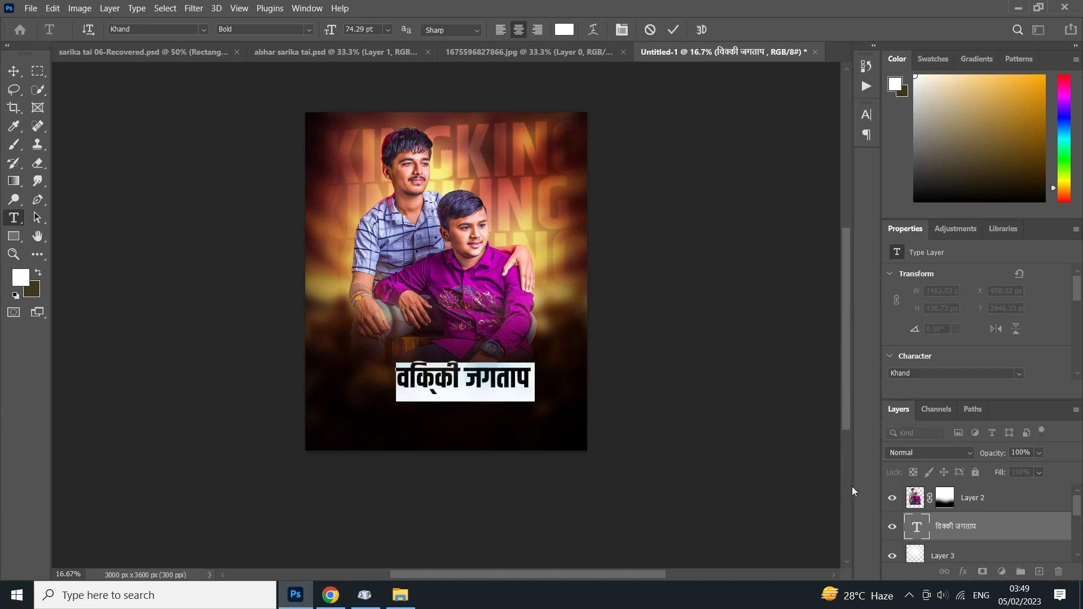
pyautogui.press('BackSpace')
pyautogui.hotkey('ctrl', 'v')
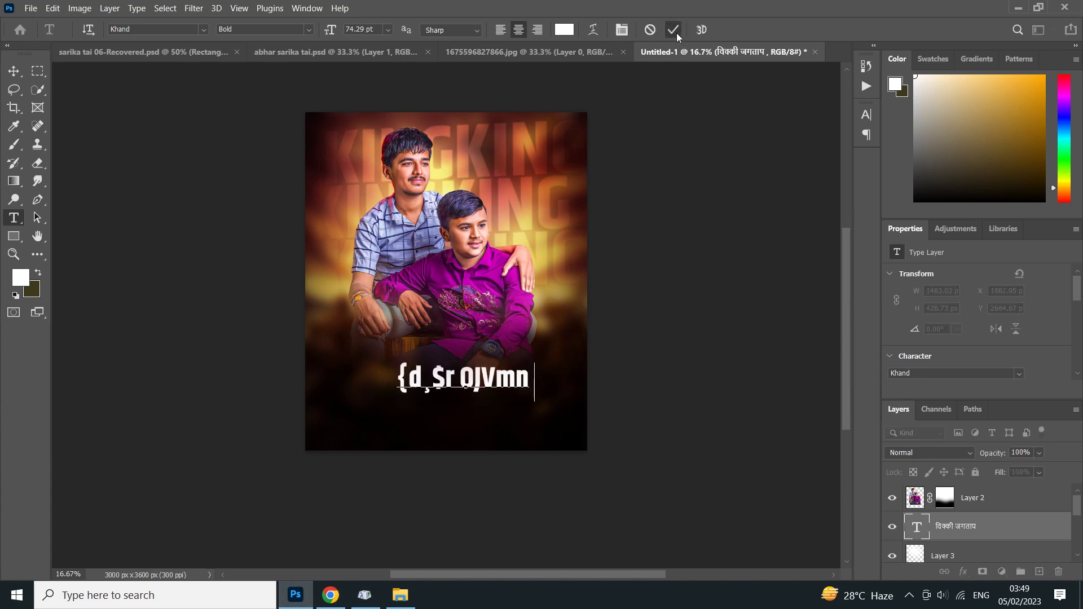
pyautogui.click(673, 30)
pyautogui.moveTo(925, 526)
pyautogui.mouseDown()
pyautogui.moveTo(922, 479)
pyautogui.moveTo(917, 498)
pyautogui.mouseUp()
# - Set the name text's font to SHREE-DEV7-2342 so the Devanagari renders correctly
pyautogui.doubleClick(917, 497)
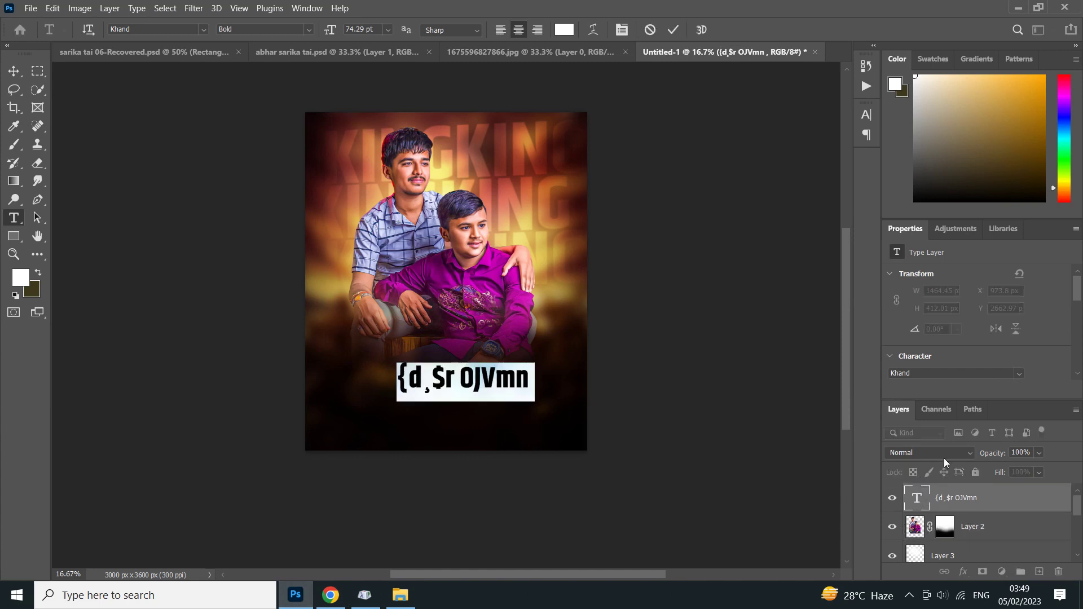
pyautogui.scroll(-1, 1019, 347)
pyautogui.click(1019, 349)
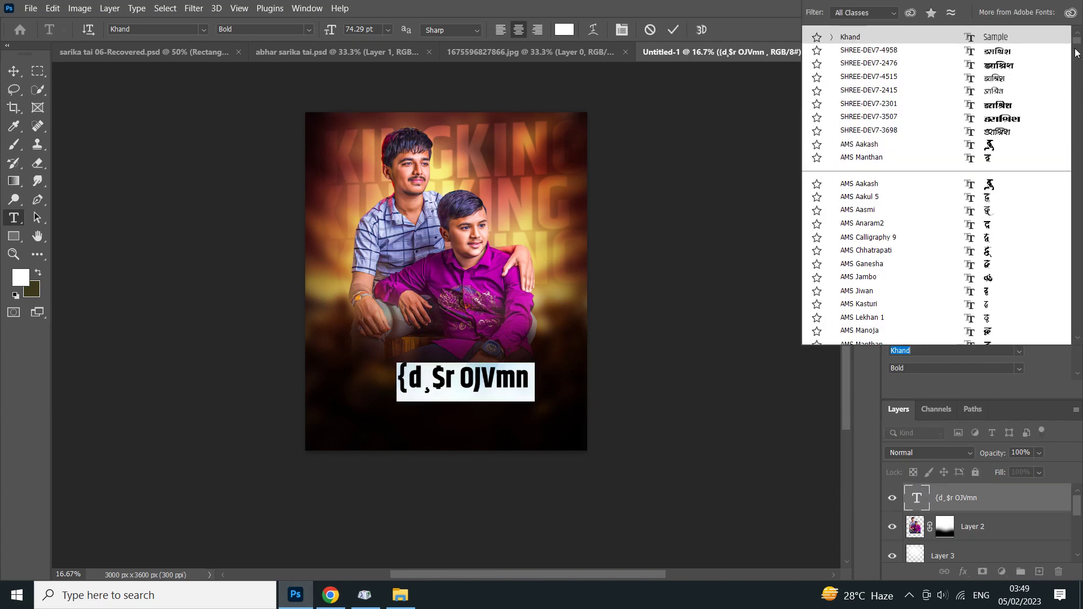
pyautogui.moveTo(1078, 51); pyautogui.dragTo(1076, 152)
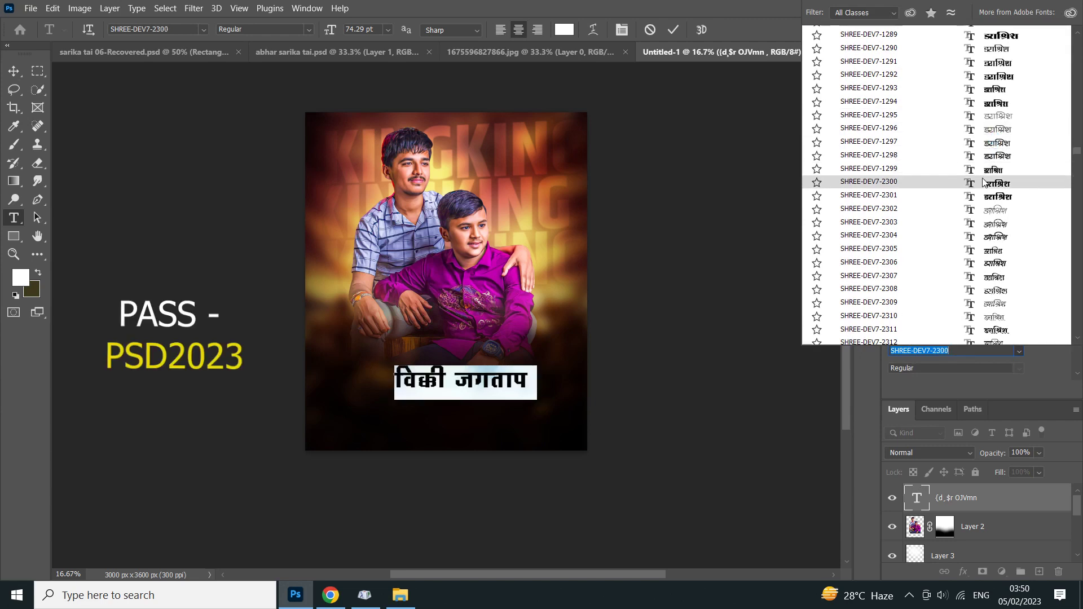
pyautogui.scroll(-2, 982, 198)
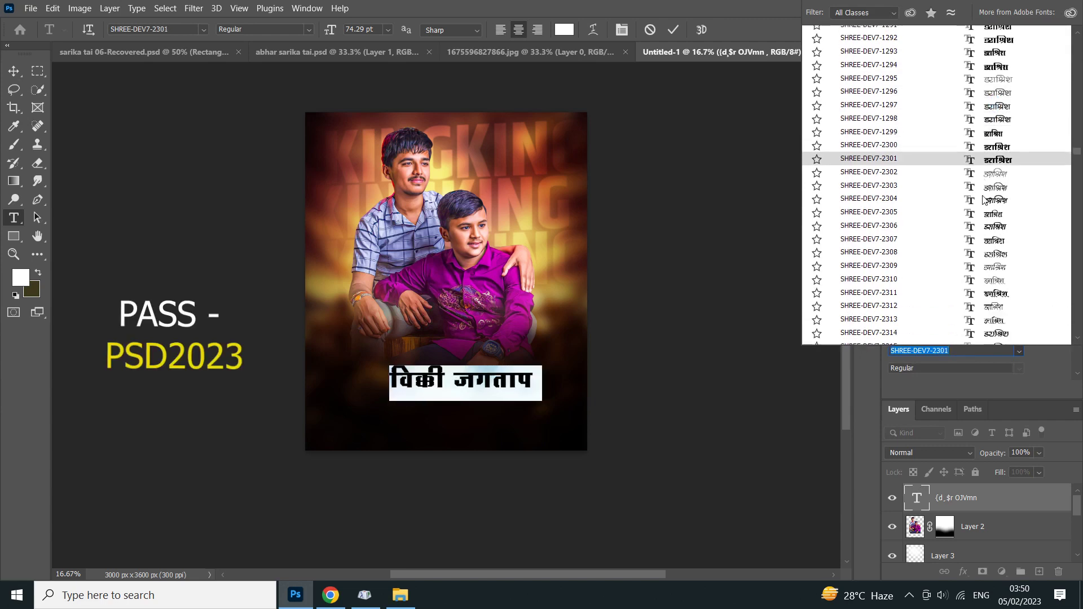
pyautogui.scroll(-2, 984, 217)
pyautogui.scroll(-1, 986, 235)
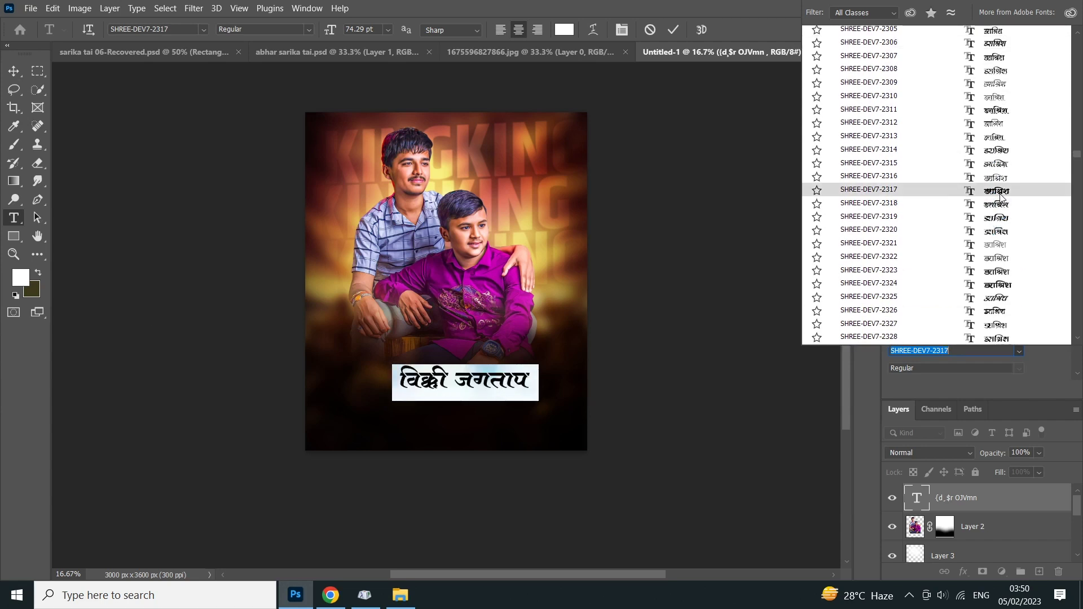
pyautogui.scroll(-3, 993, 197)
pyautogui.scroll(-1, 993, 197)
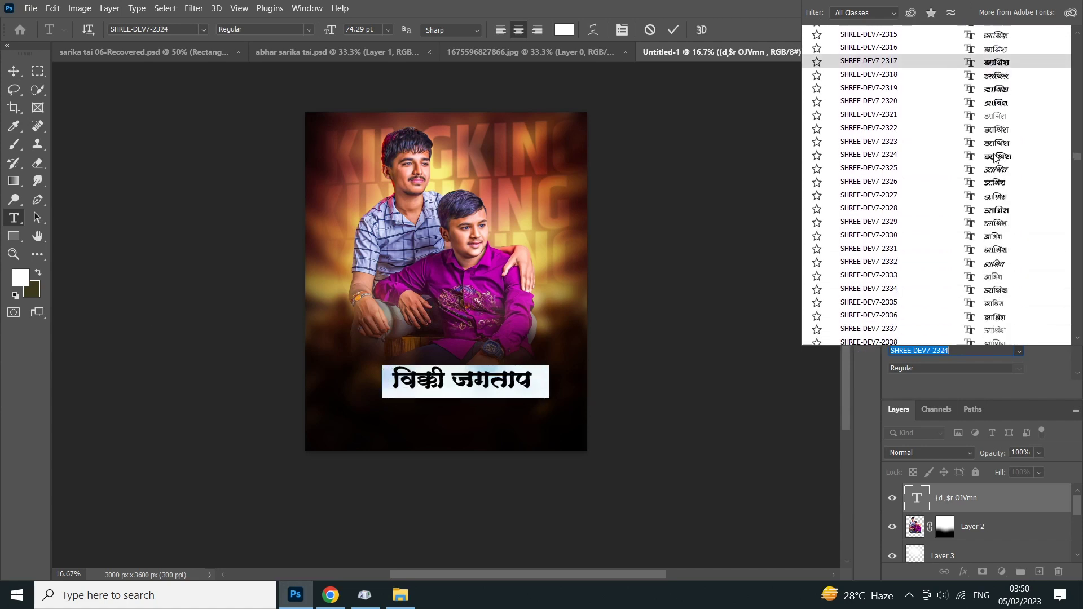
pyautogui.scroll(-1, 995, 158)
pyautogui.scroll(-3, 994, 160)
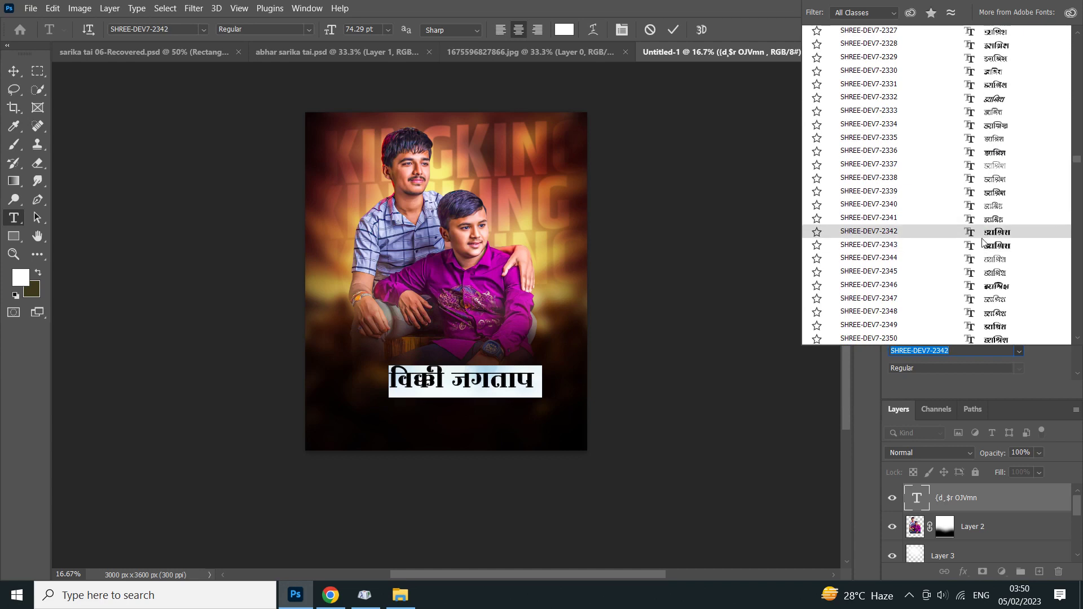
pyautogui.click(982, 237)
# - Break the name onto two lines and tighten the leading to 42 pt
pyautogui.click(455, 373)
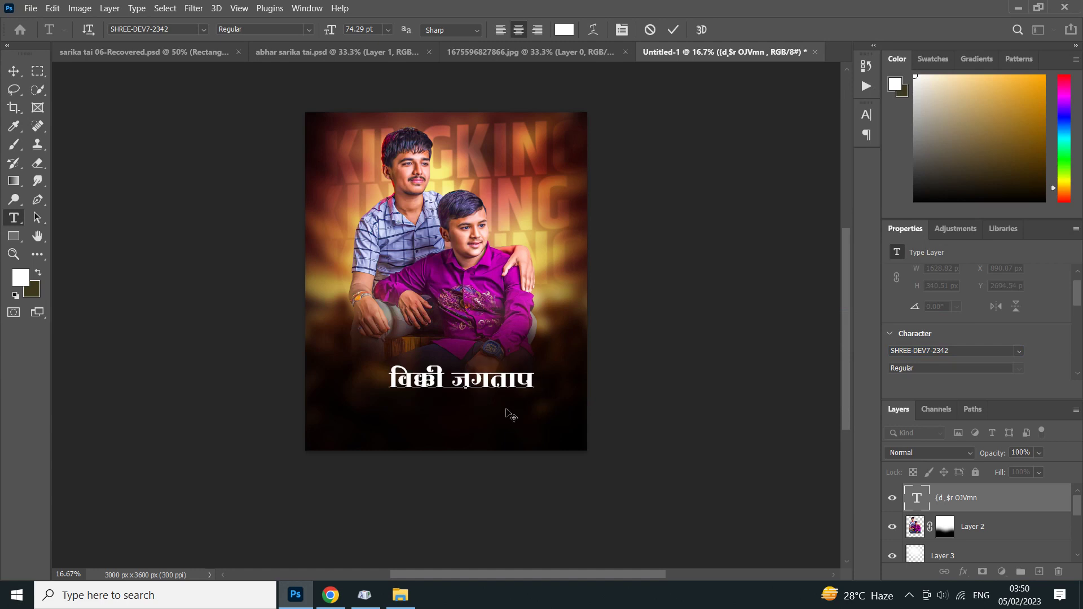
pyautogui.press('Return')
pyautogui.moveTo(439, 377); pyautogui.dragTo(550, 428)
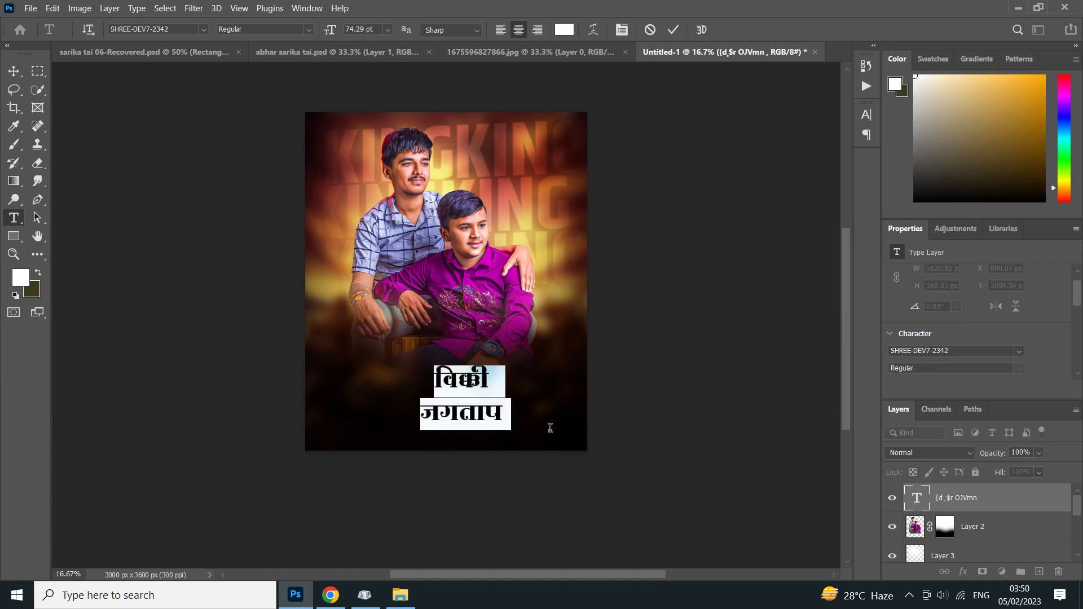
pyautogui.scroll(-2, 1004, 372)
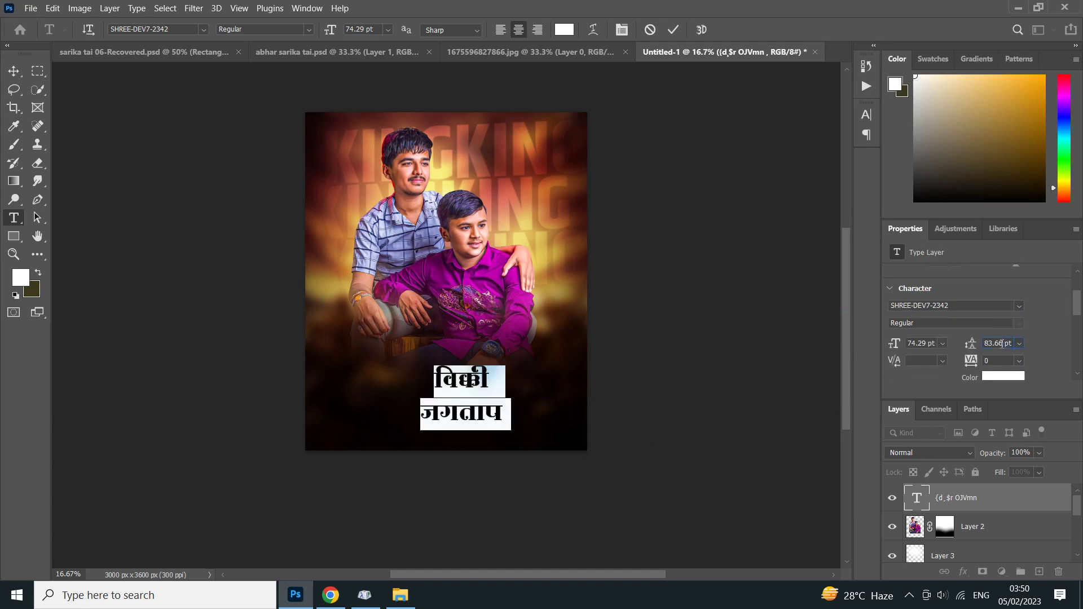
pyautogui.scroll(-5, 1001, 344)
pyautogui.scroll(-5, 1001, 343)
pyautogui.scroll(-5, 1002, 344)
pyautogui.scroll(-5, 1001, 343)
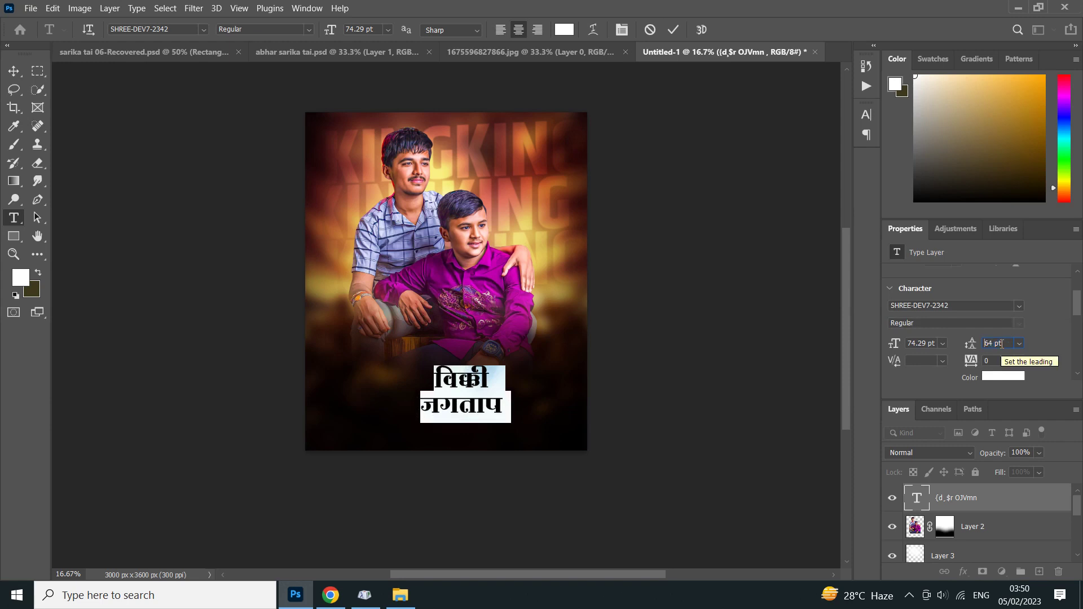
pyautogui.scroll(-5, 1001, 344)
pyautogui.scroll(-5, 1001, 344)
pyautogui.scroll(-6, 1001, 343)
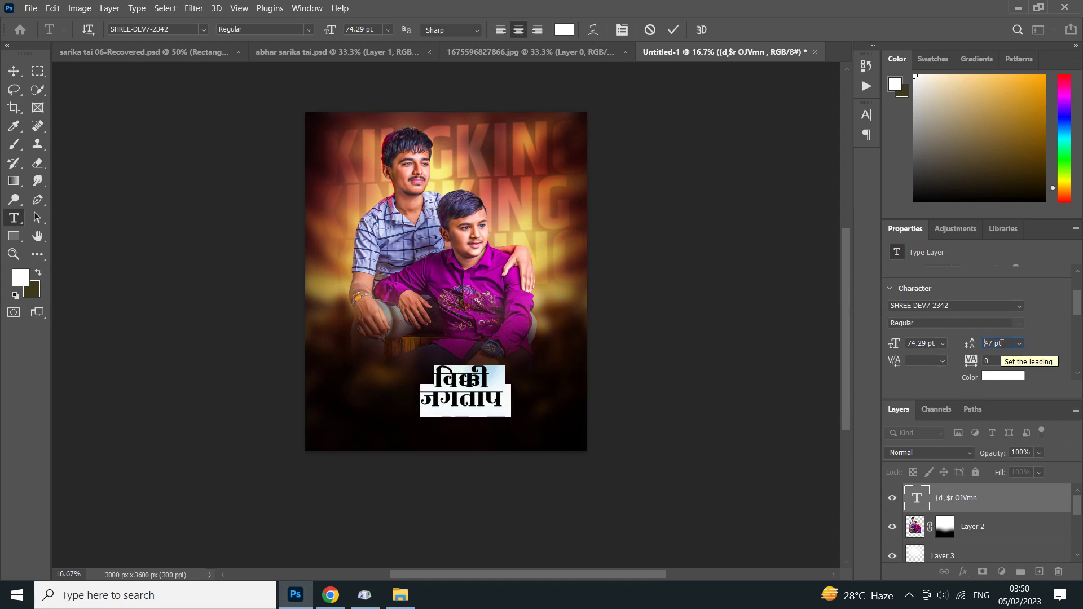
pyautogui.scroll(-2, 1001, 344)
pyautogui.scroll(-1, 1001, 344)
pyautogui.scroll(-2, 1001, 344)
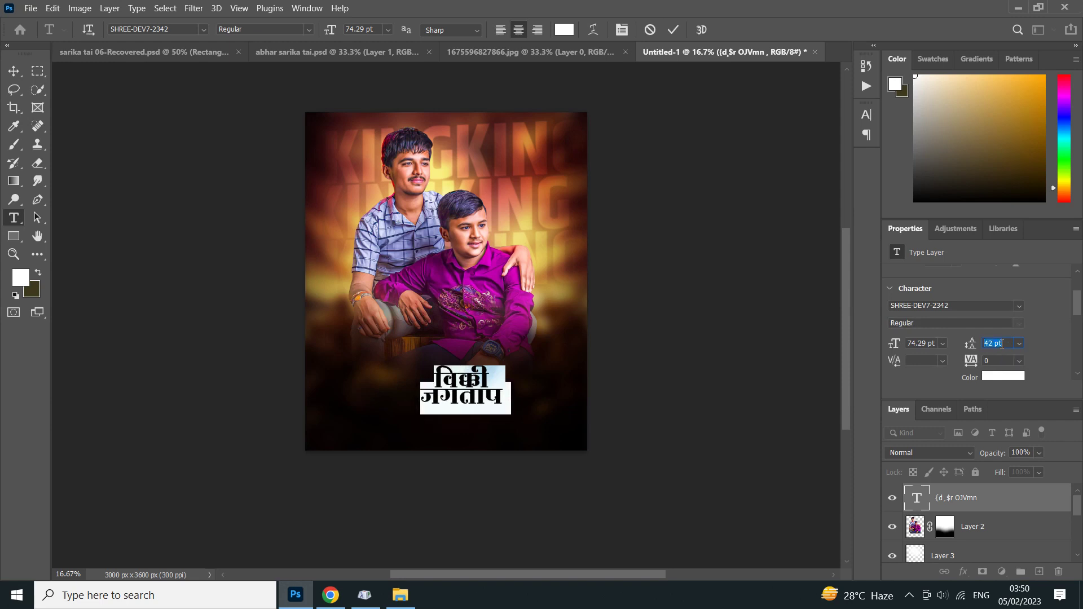
pyautogui.click(673, 29)
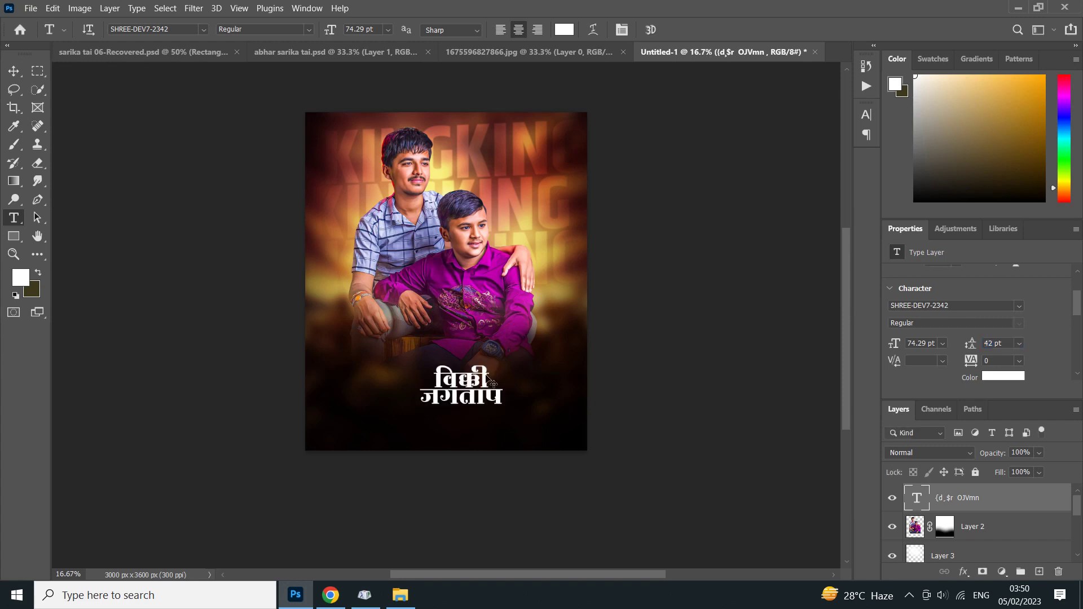
# - Enlarge the name to about 124 pt and move it to the portrait's lower left
pyautogui.hotkey('ctrl', 't')
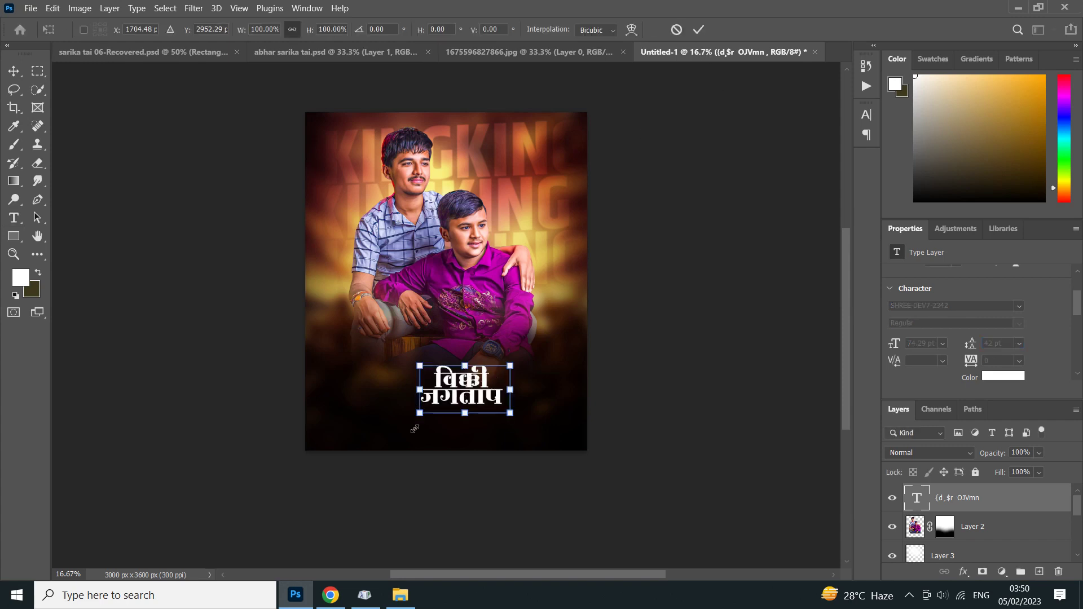
pyautogui.moveTo(414, 429); pyautogui.dragTo(397, 440)
pyautogui.moveTo(446, 373)
pyautogui.mouseDown()
pyautogui.moveTo(374, 370)
pyautogui.moveTo(397, 370)
pyautogui.moveTo(388, 337)
pyautogui.mouseUp()
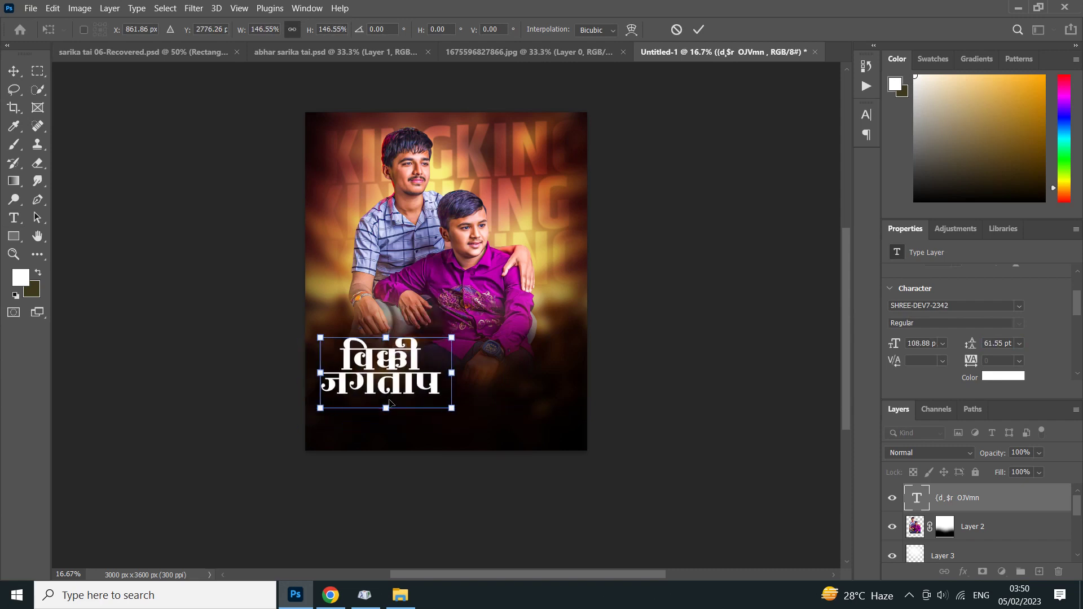
pyautogui.moveTo(387, 416); pyautogui.dragTo(387, 424)
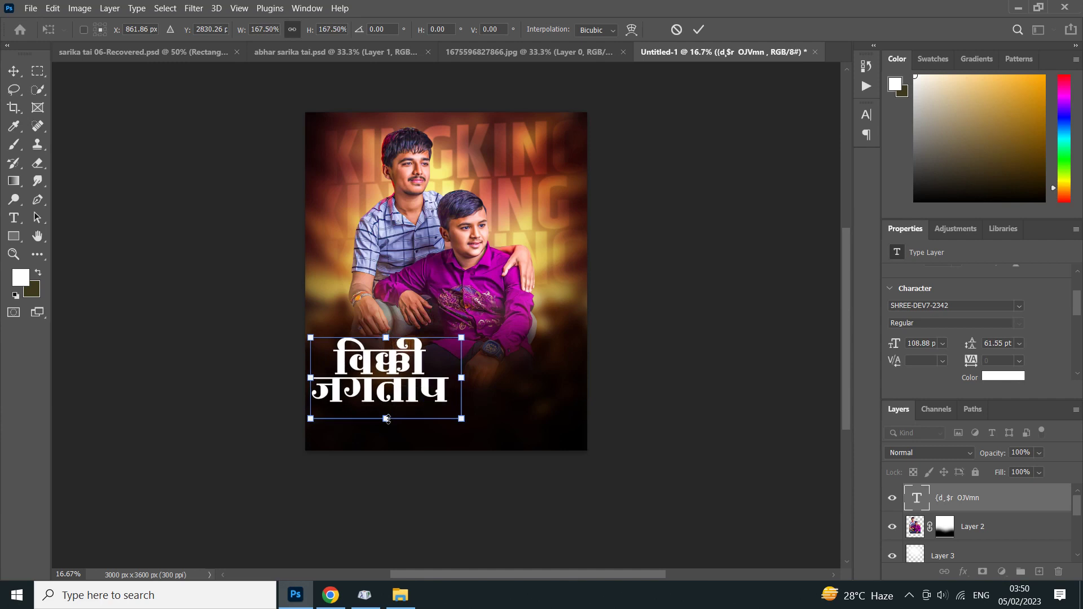
pyautogui.click(699, 29)
# - Nudge the name slightly right and down, then add a new layer above Layer 2
pyautogui.press('v')
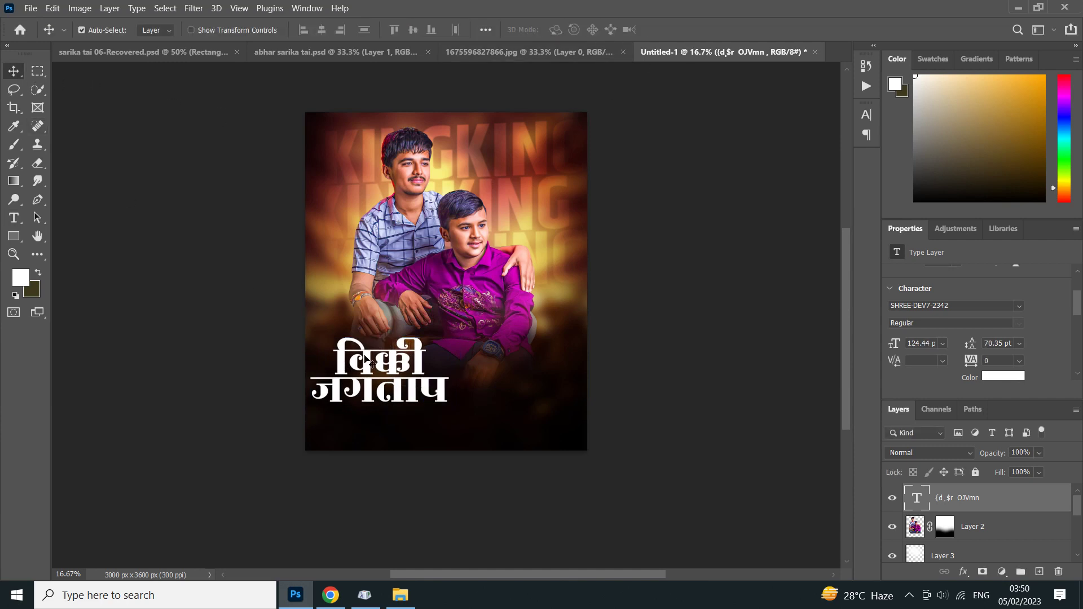
pyautogui.moveTo(366, 361); pyautogui.dragTo(373, 369)
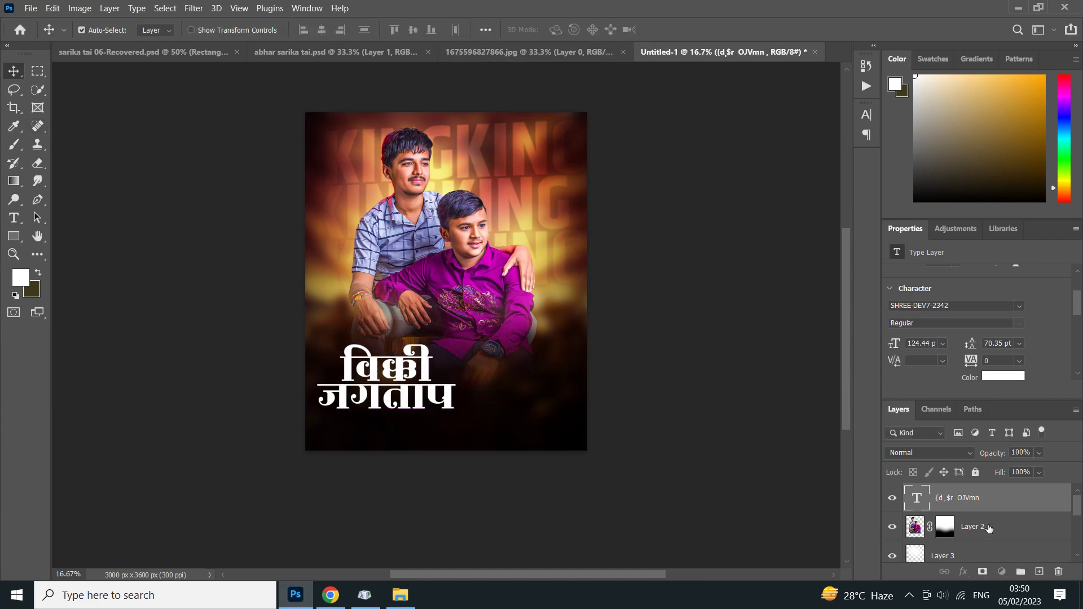
pyautogui.click(989, 528)
pyautogui.click(1039, 572)
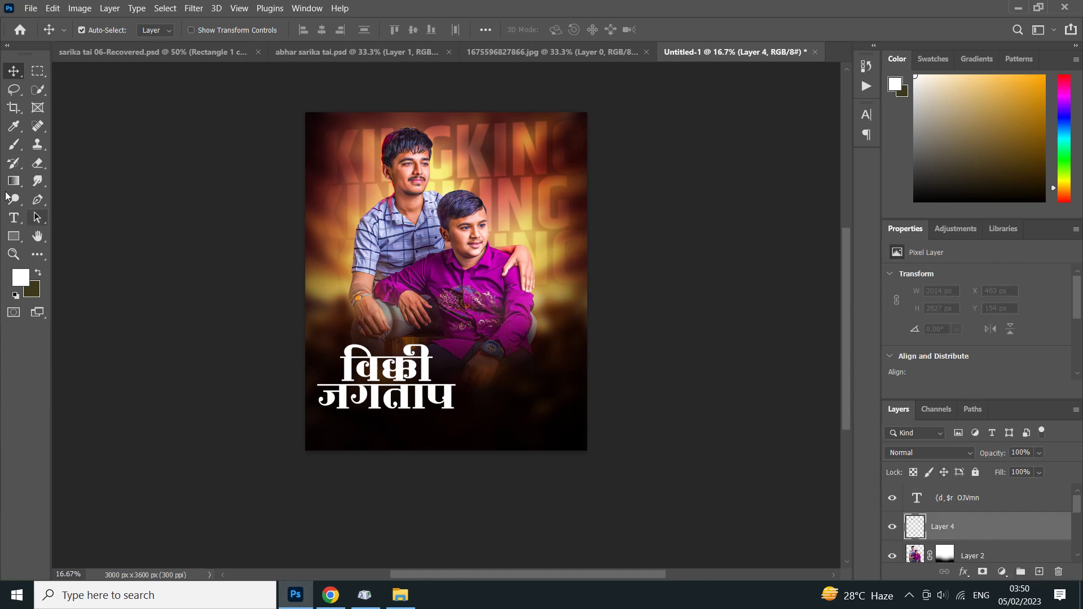
# - Pick a soft brush in dark brown and set the new layer to Overlay
pyautogui.click(14, 144)
pyautogui.rightClick(424, 326)
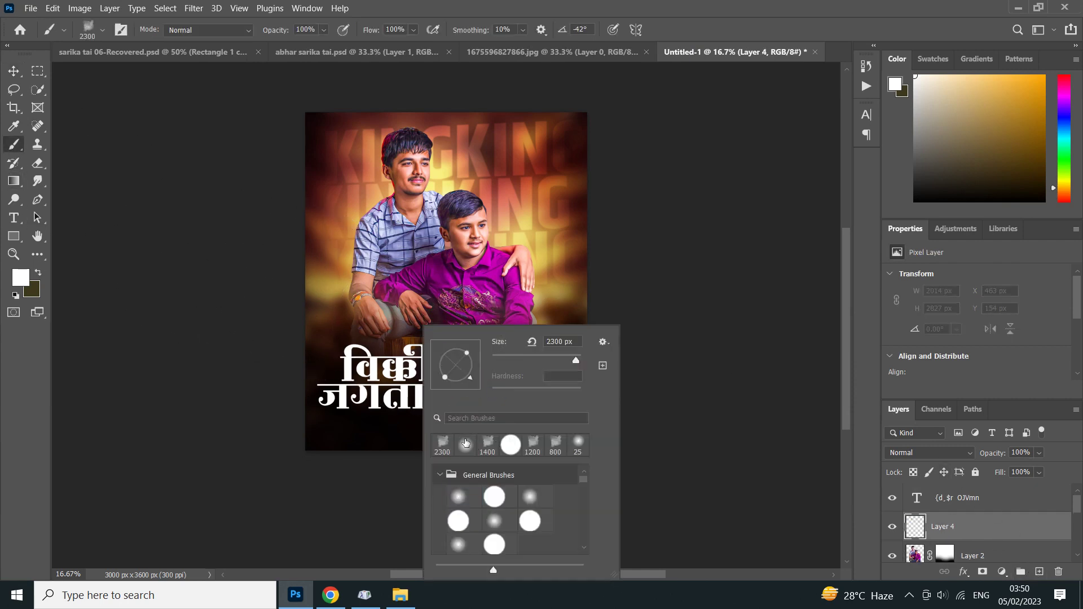
pyautogui.click(1063, 195)
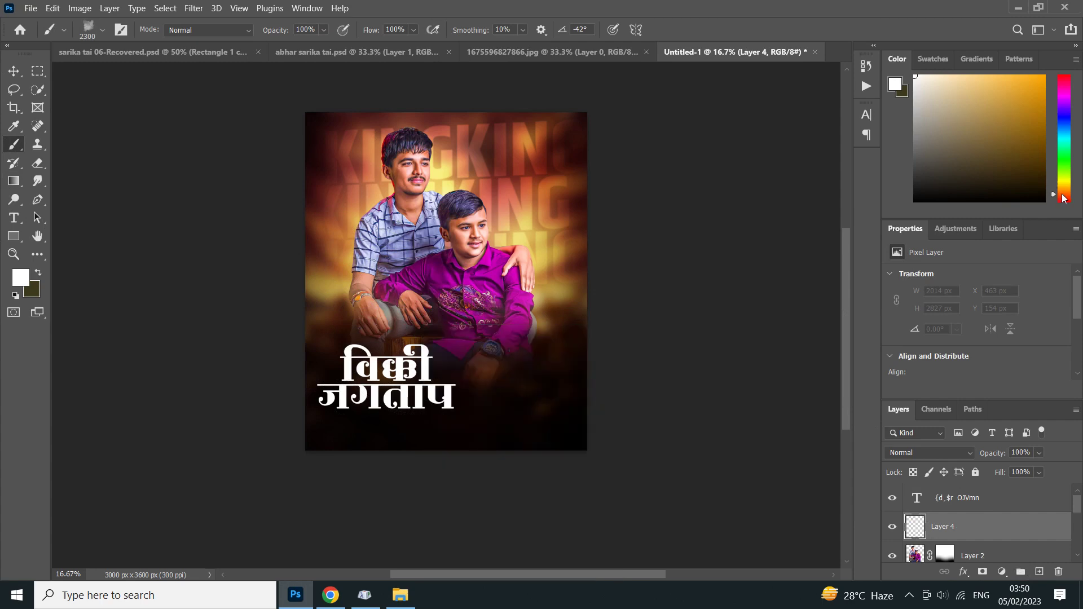
pyautogui.click(1043, 141)
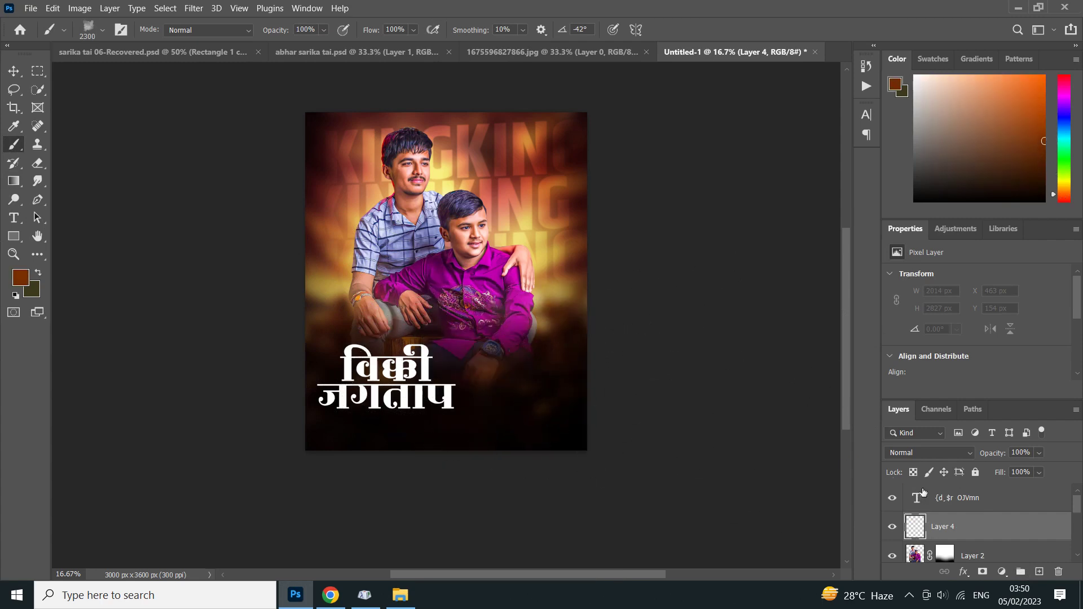
pyautogui.click(928, 452)
pyautogui.click(909, 397)
# - Try a smaller brown dab, undo it, and return the layer to Normal blending
pyautogui.click(14, 71)
pyautogui.click(14, 144)
pyautogui.press('[')
pyautogui.press('[')
pyautogui.click(372, 395)
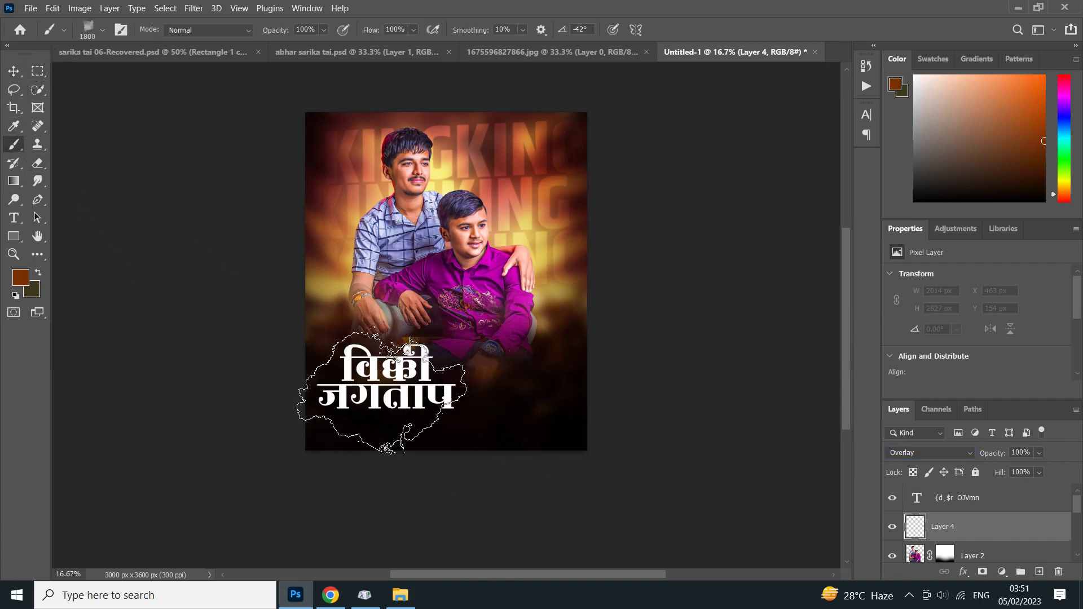
pyautogui.press('[')
pyautogui.press('[')
pyautogui.press('[')
pyautogui.hotkey('ctrl', 'z')
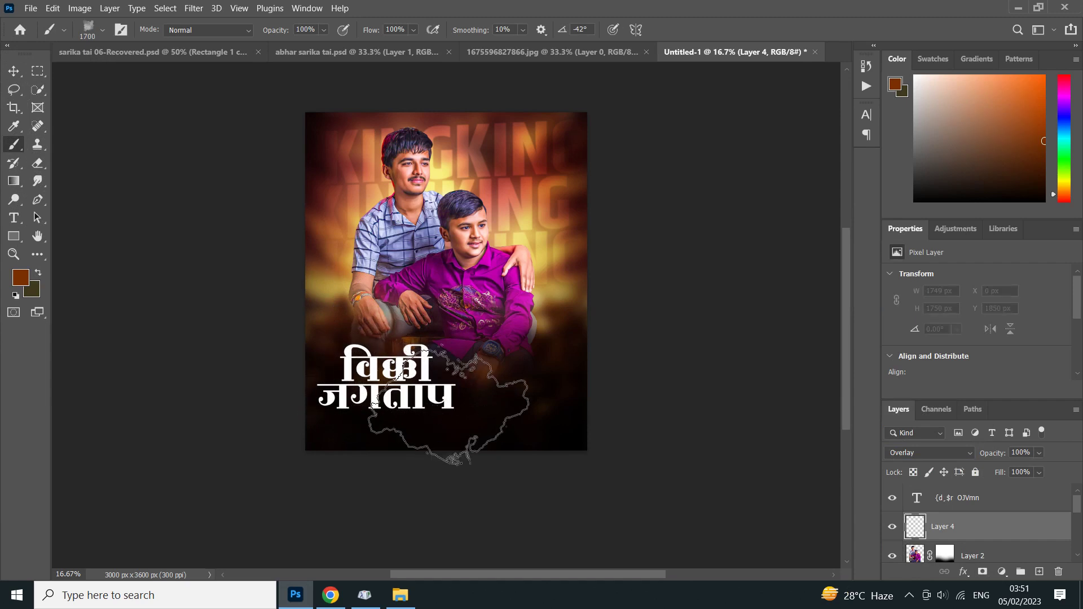
pyautogui.click(946, 454)
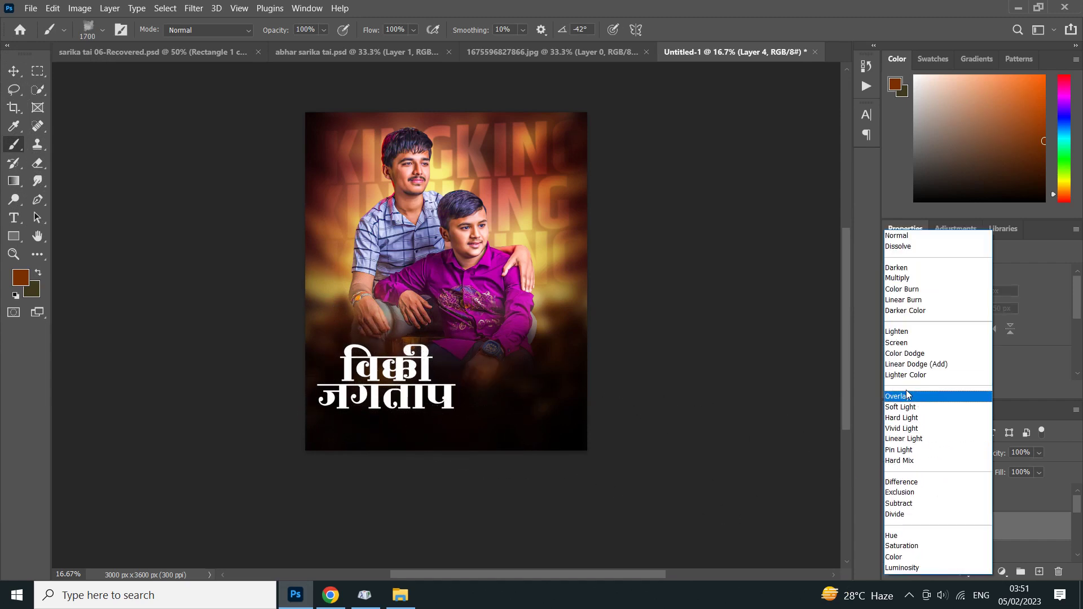
pyautogui.click(904, 235)
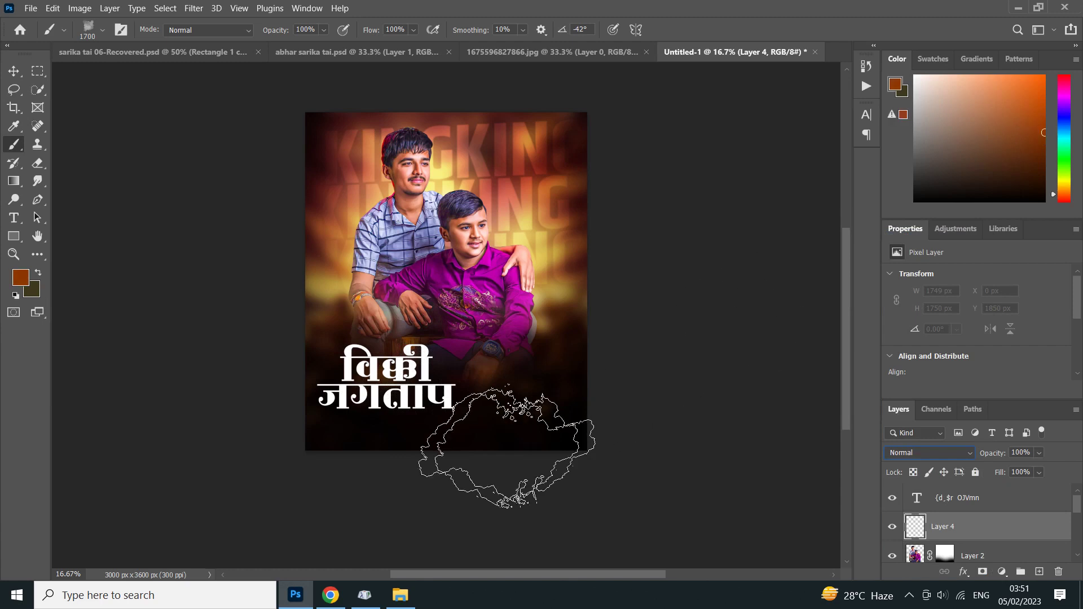
# - Paint a dark-brown glow behind the name and fade the layer to 40% opacity
pyautogui.click(398, 388)
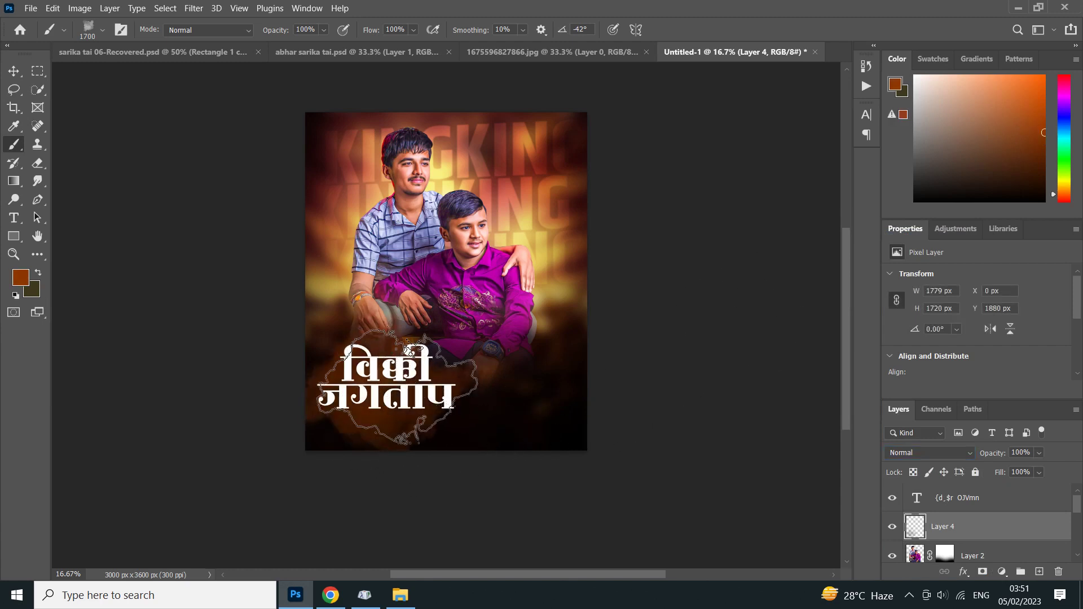
pyautogui.click(401, 383)
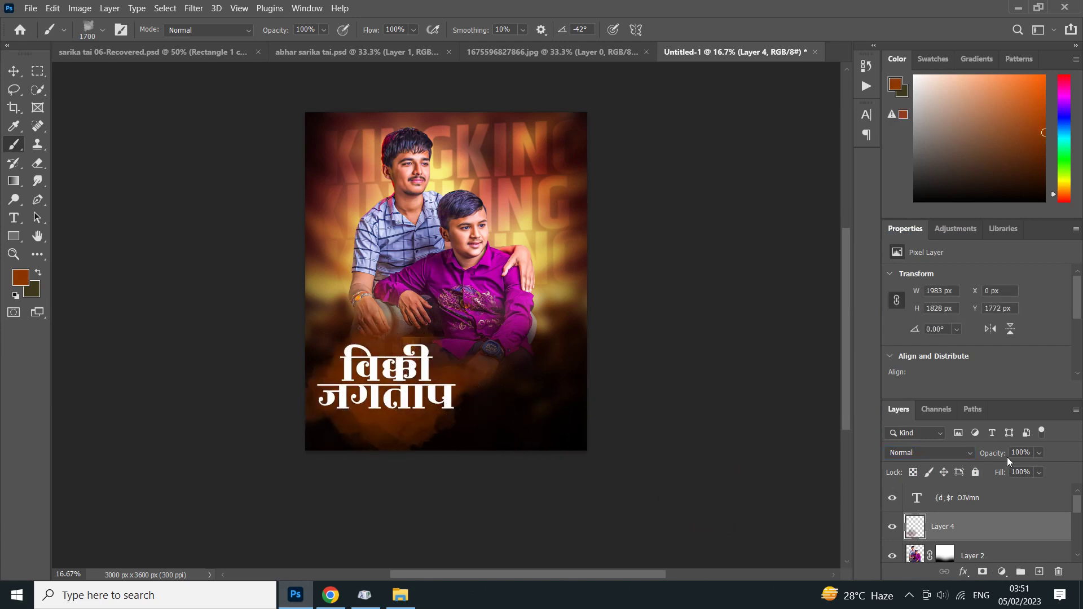
pyautogui.moveTo(1007, 457); pyautogui.dragTo(977, 455)
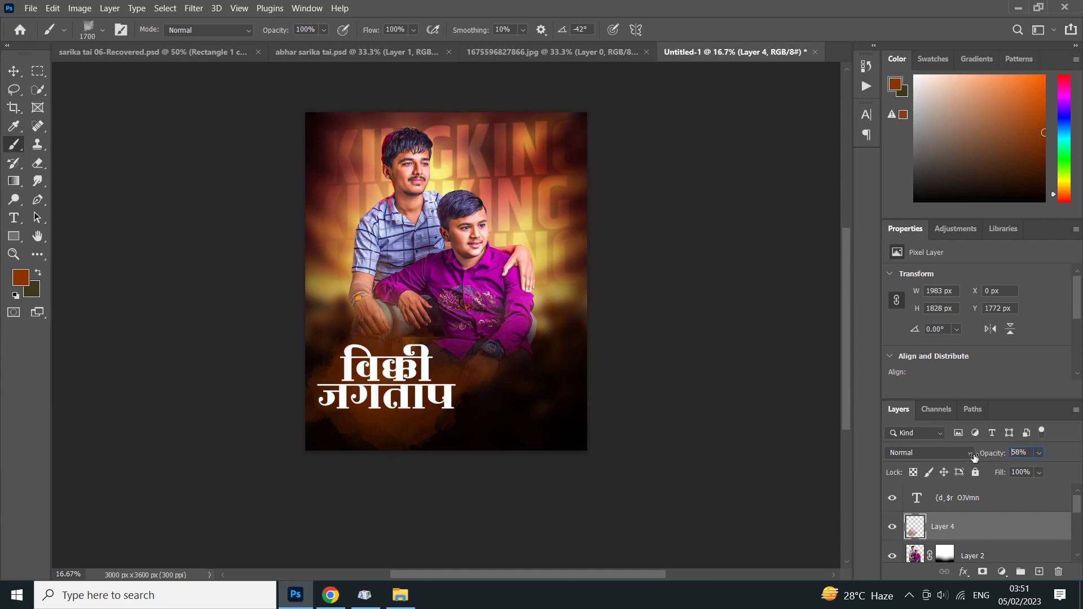
pyautogui.write('50')
pyautogui.press('Return')
pyautogui.moveTo(986, 459); pyautogui.dragTo(988, 454)
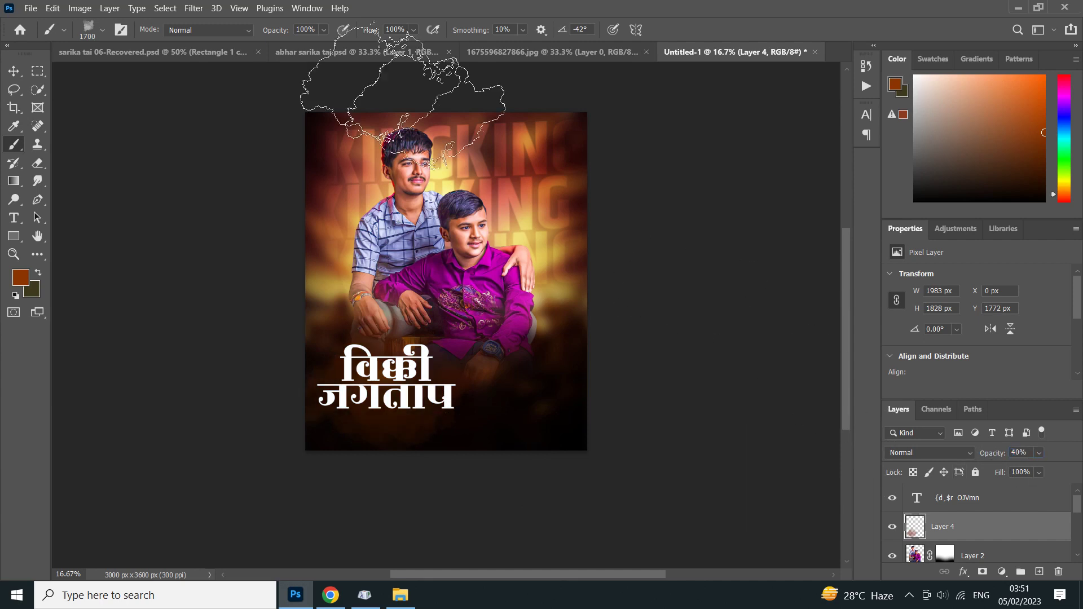
# - Apply a Gaussian Blur to the glow layer
pyautogui.click(193, 8)
pyautogui.moveTo(201, 177)
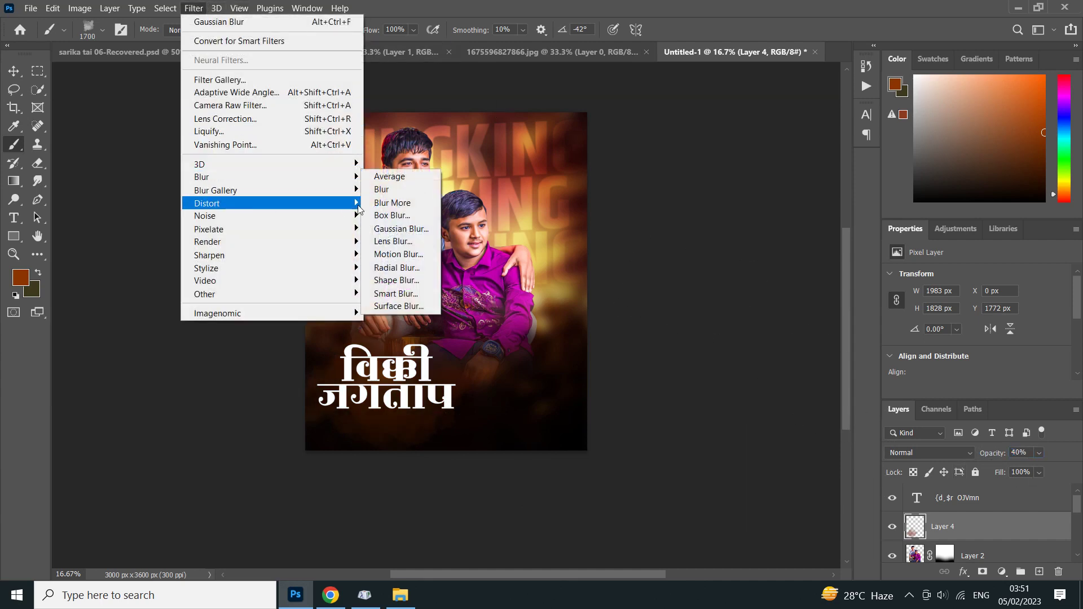
pyautogui.click(395, 226)
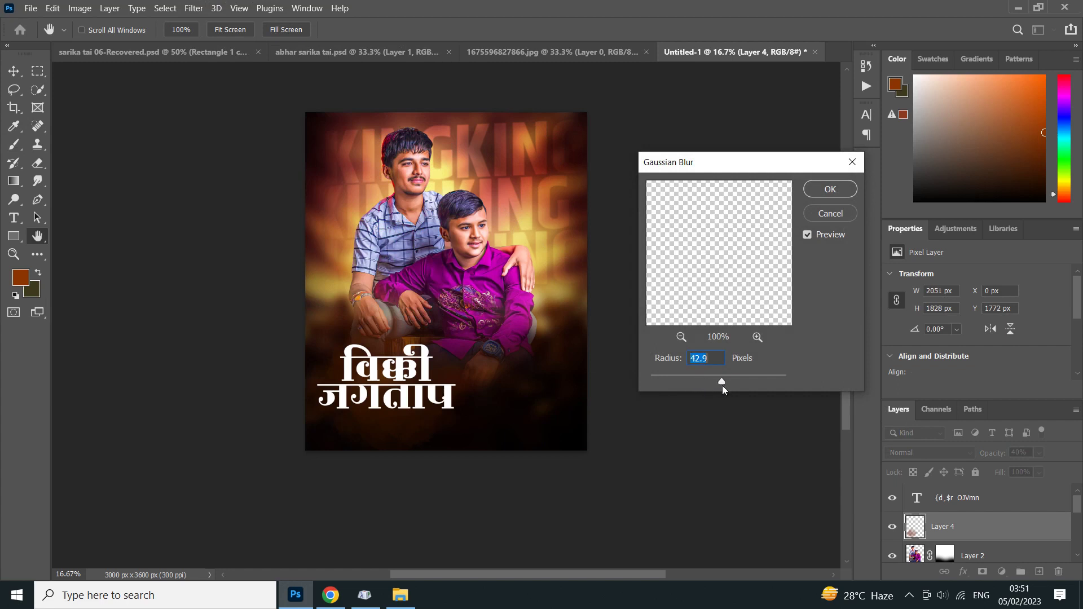
pyautogui.click(830, 189)
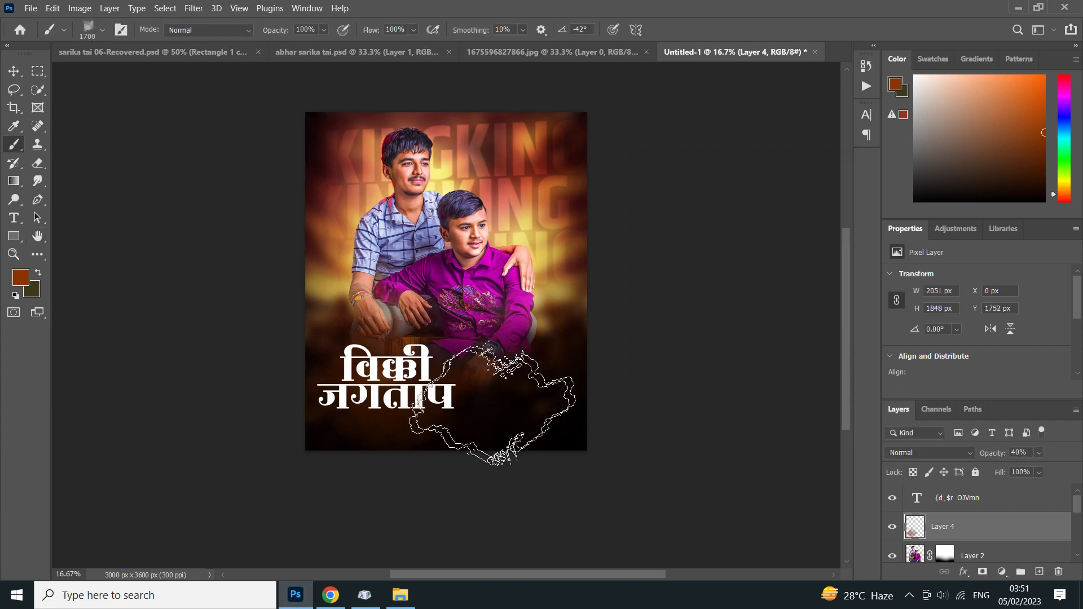
# - Enlarge Layer 4 slightly with Free Transform and commit the new size
pyautogui.click(13, 70)
pyautogui.hotkey('ctrl', 't')
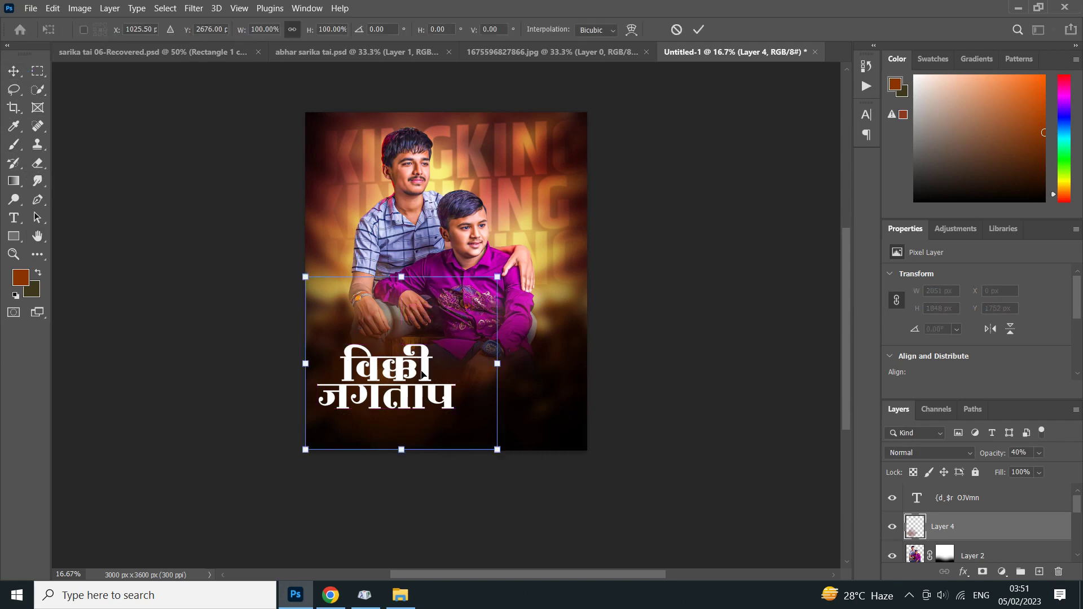
pyautogui.moveTo(401, 268)
pyautogui.mouseDown()
pyautogui.moveTo(402, 257)
pyautogui.moveTo(401, 274)
pyautogui.mouseUp()
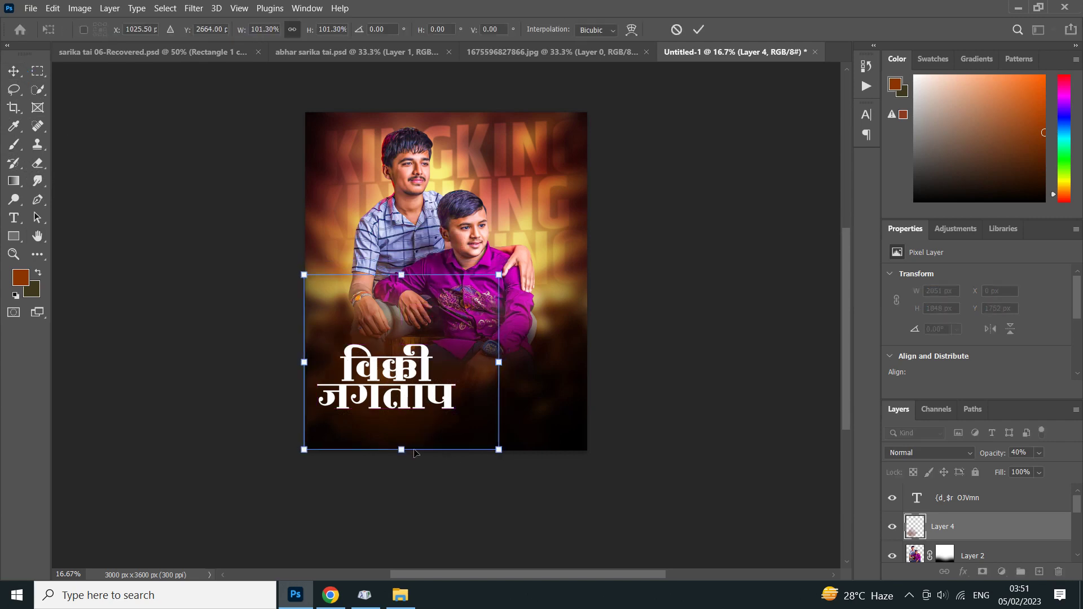
pyautogui.moveTo(493, 453); pyautogui.dragTo(501, 462)
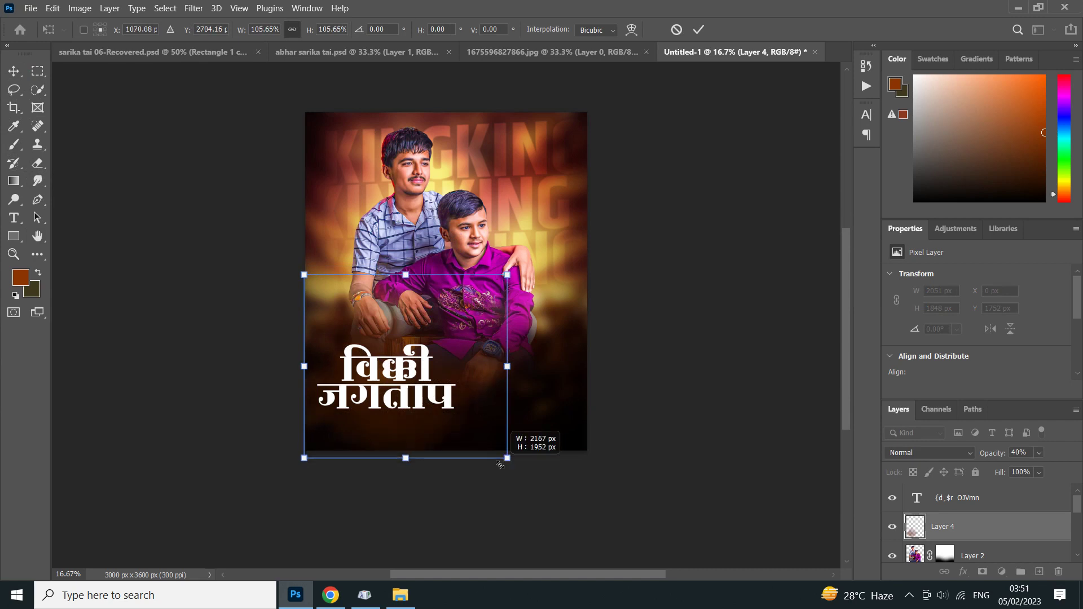
pyautogui.click(698, 30)
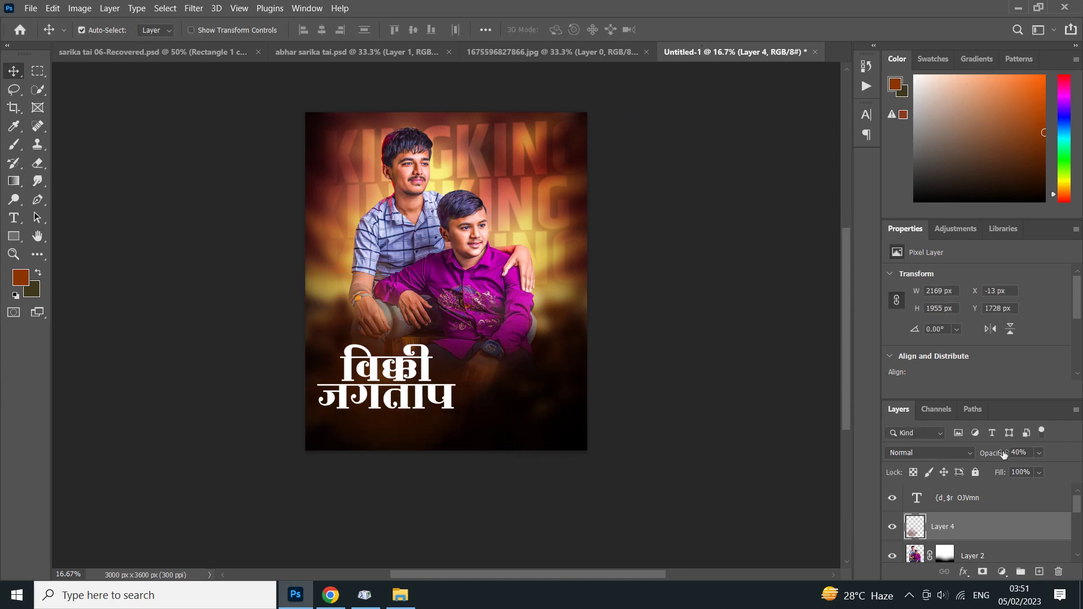
# - Fade Layer 4 to 32% opacity and move the white Marathi name slightly lower
pyautogui.moveTo(1004, 454)
pyautogui.mouseDown()
pyautogui.moveTo(986, 455)
pyautogui.moveTo(996, 455)
pyautogui.mouseUp()
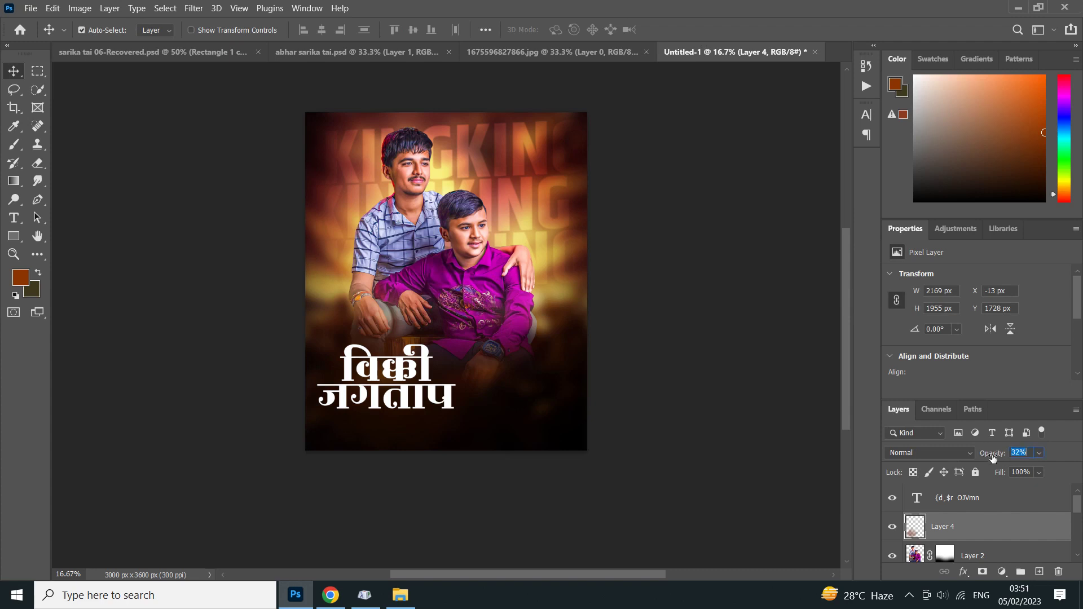
pyautogui.moveTo(450, 402); pyautogui.dragTo(453, 414)
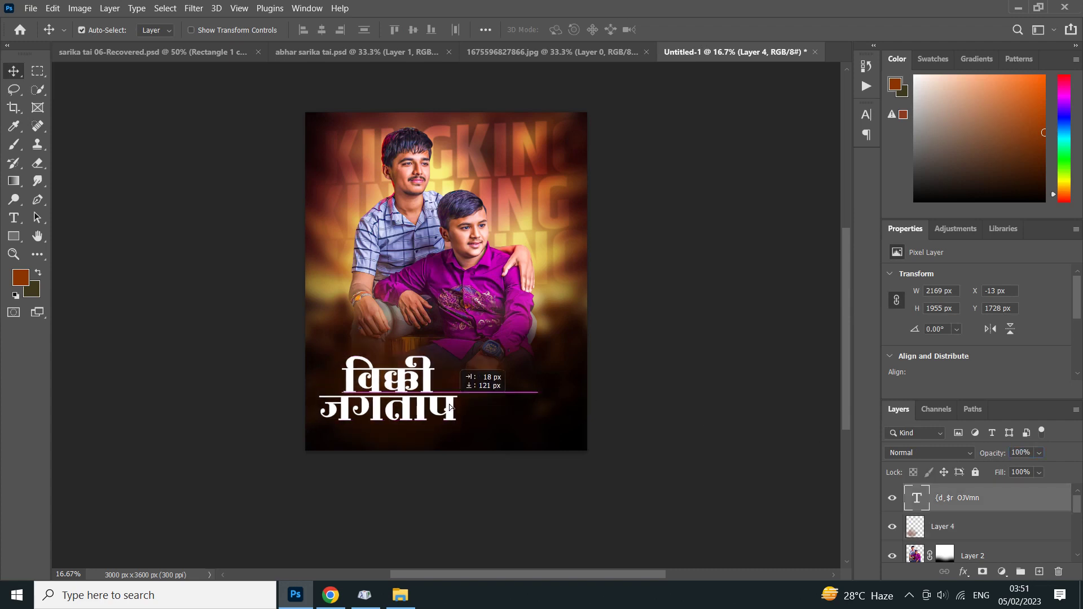
pyautogui.rightClick(941, 498)
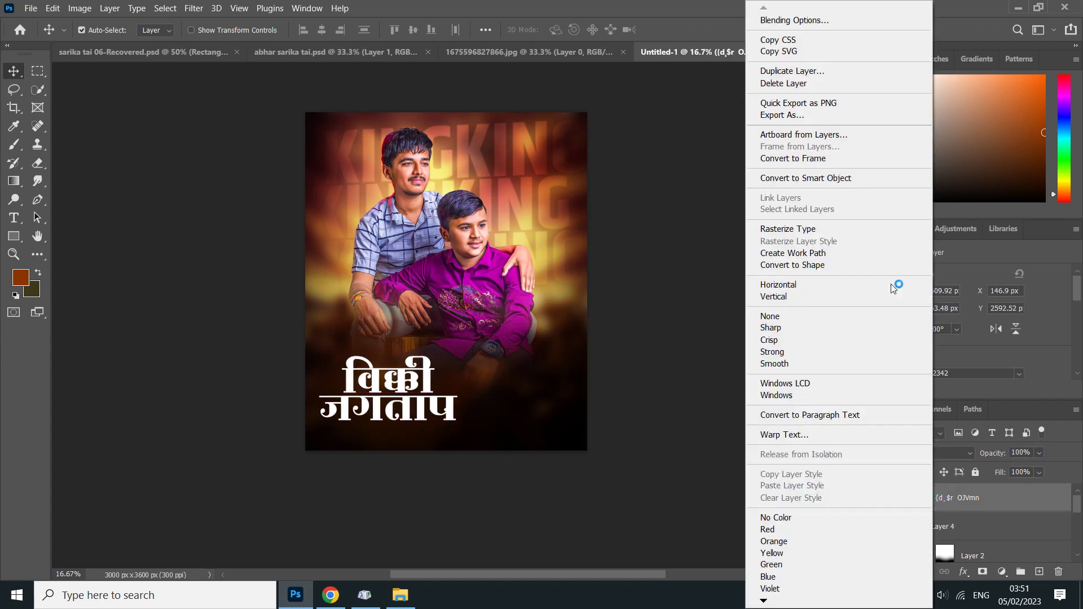
pyautogui.click(996, 500)
pyautogui.moveTo(364, 595)
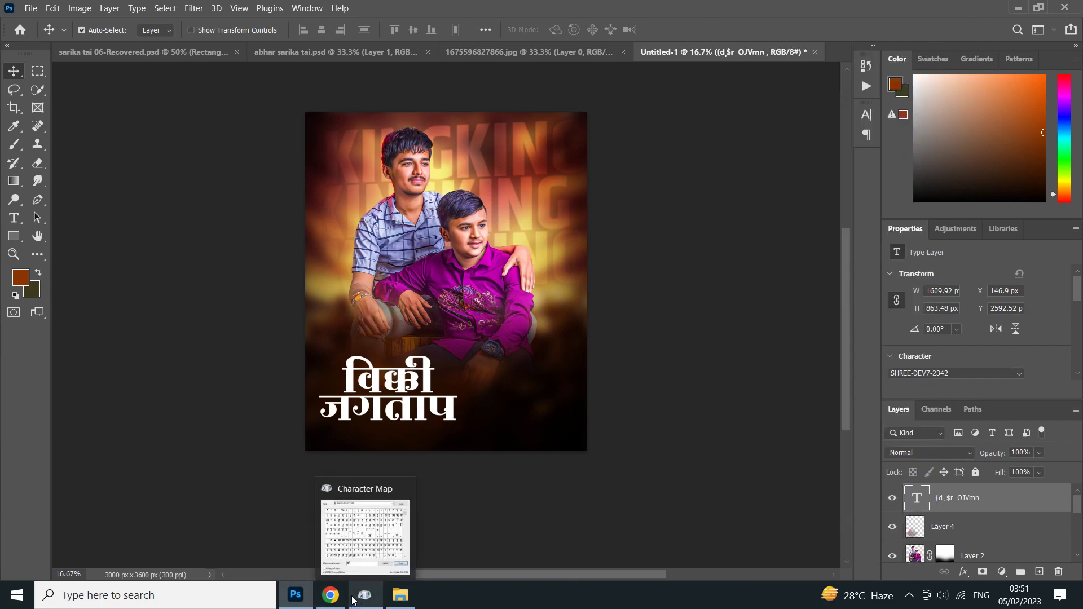
# - Briefly bring up Character Map, then return to the poster design
pyautogui.click(354, 598)
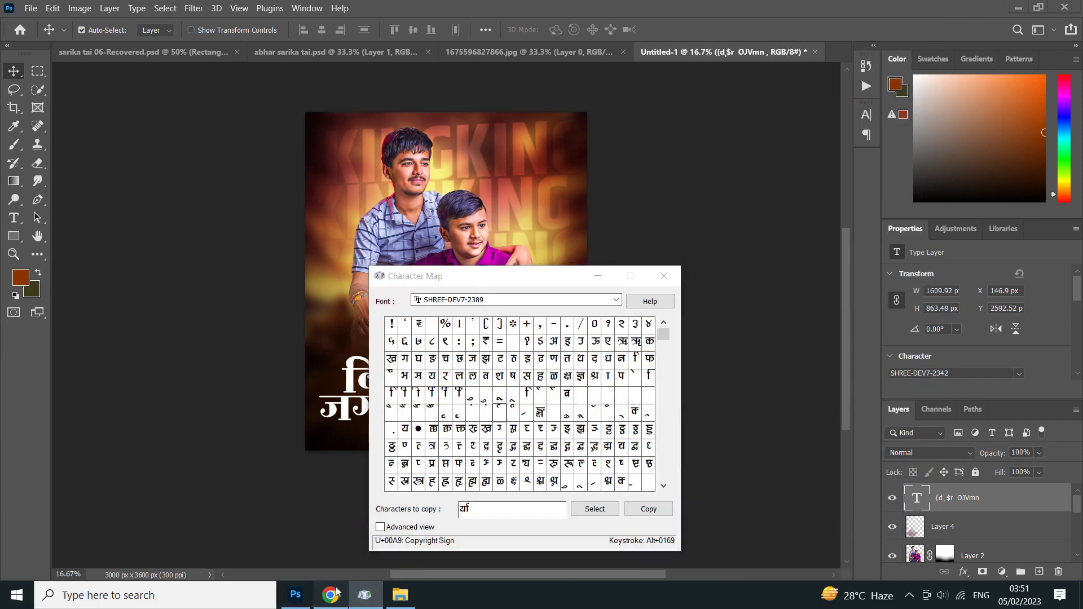
pyautogui.click(336, 592)
pyautogui.click(299, 602)
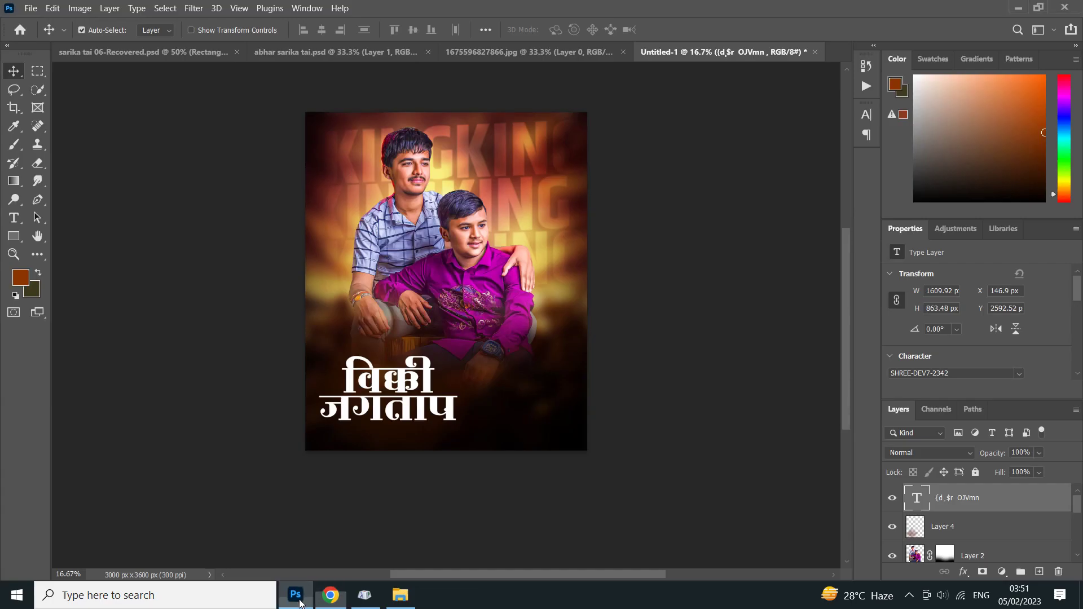
# - Transliterate 'भावा तुला ... हार्दिक शुभेच्छा' into Google Input Tools, replacing the previous name
pyautogui.click(331, 595)
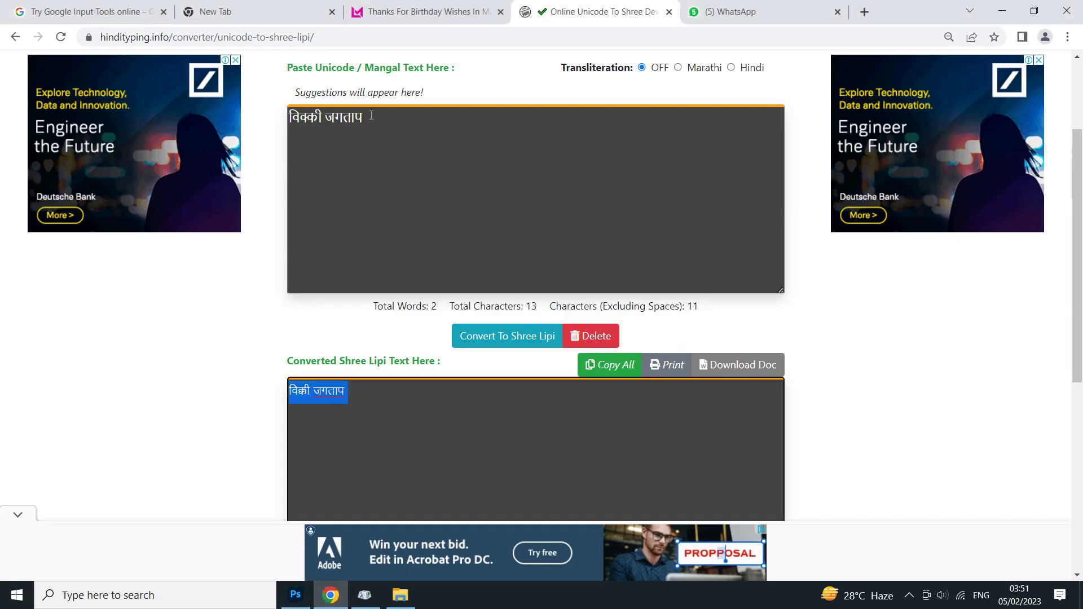
pyautogui.click(90, 12)
pyautogui.press('BackSpace')
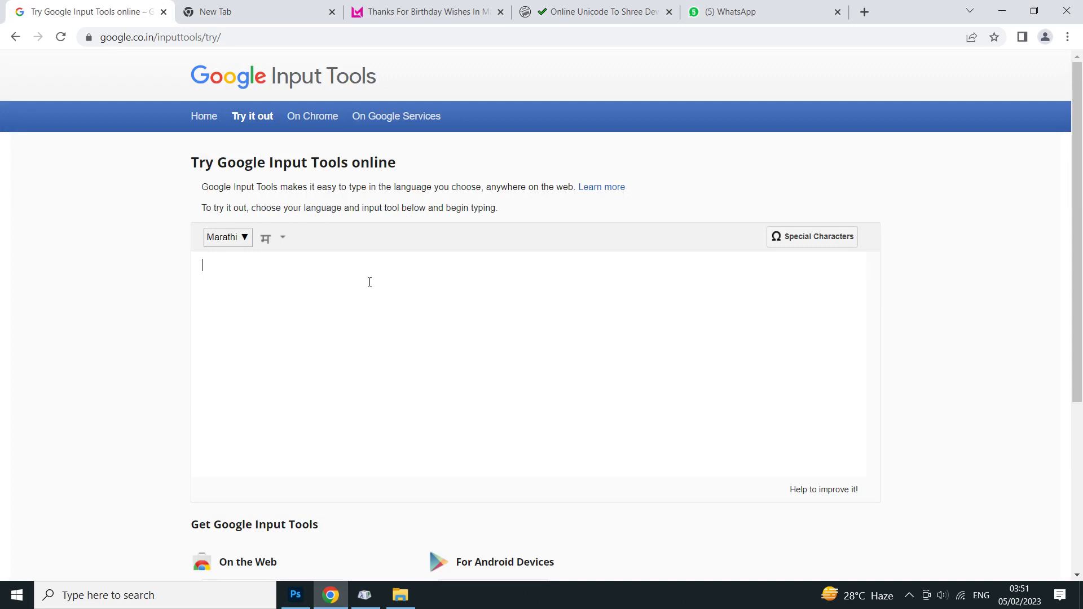
pyautogui.write('bha')
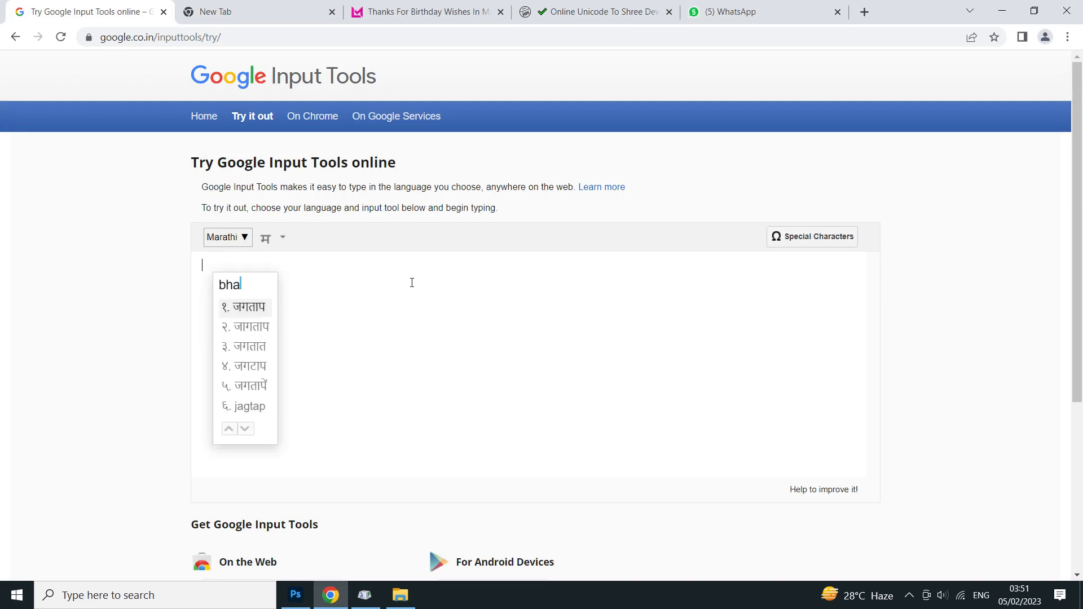
pyautogui.write('v')
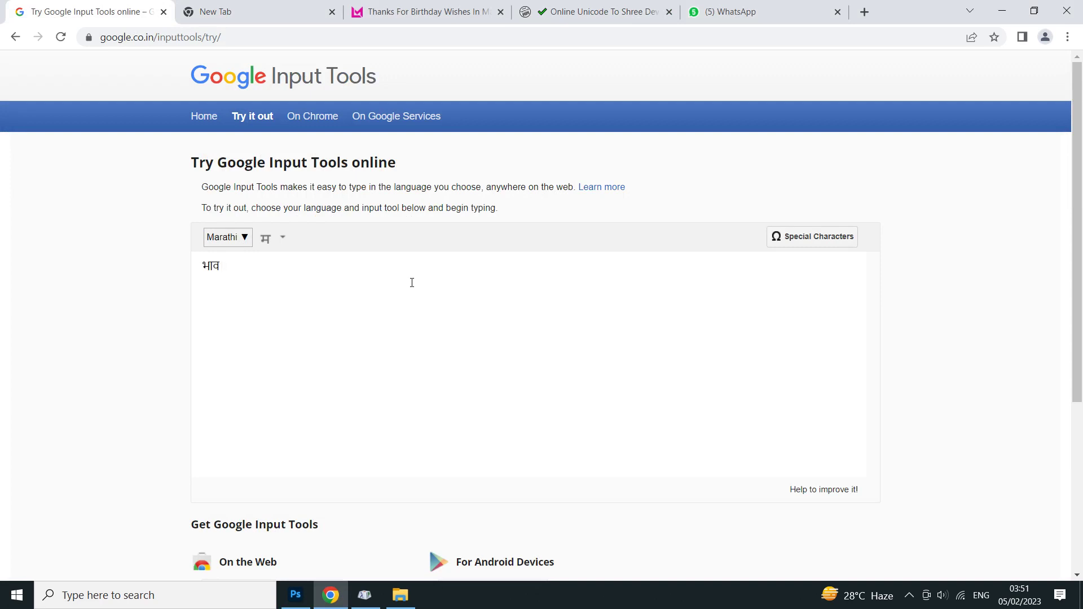
pyautogui.write(' bhaav')
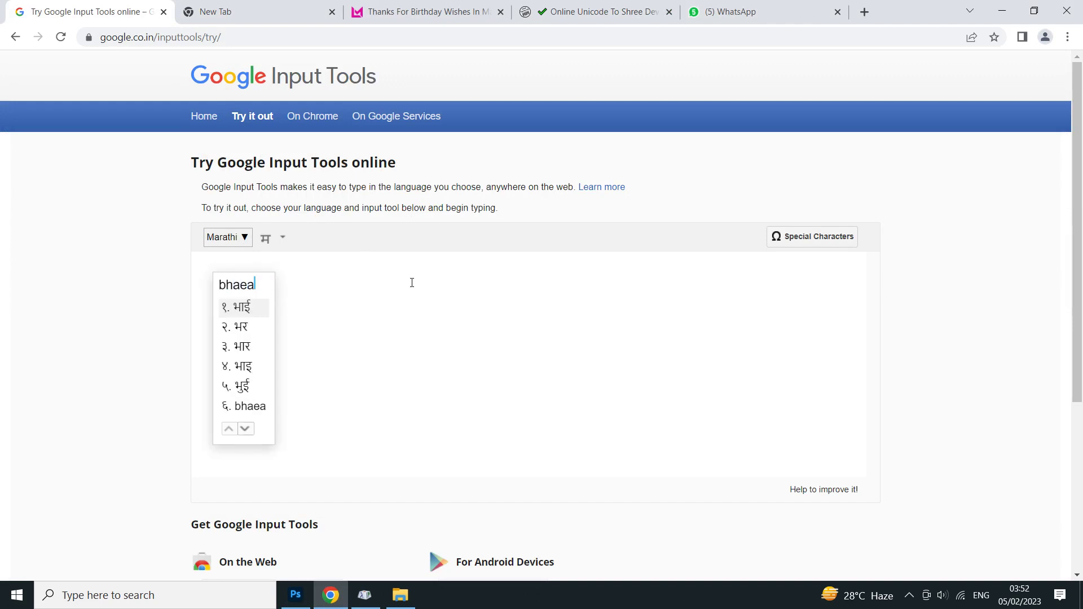
pyautogui.press('BackSpace')
pyautogui.press('BackSpace')
pyautogui.write('wa')
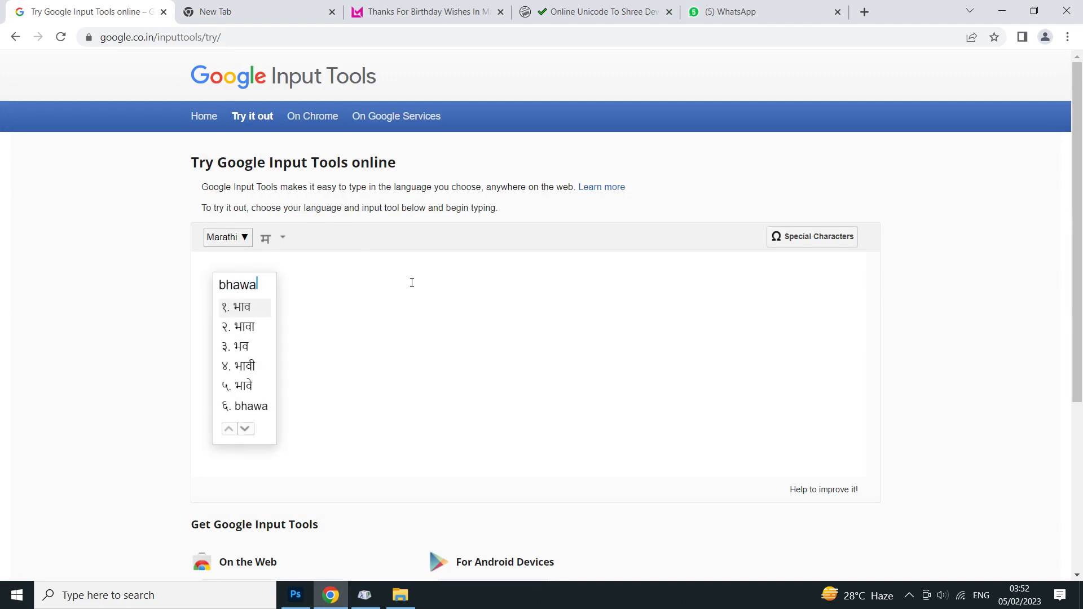
pyautogui.press('Down')
pyautogui.write('tula ')
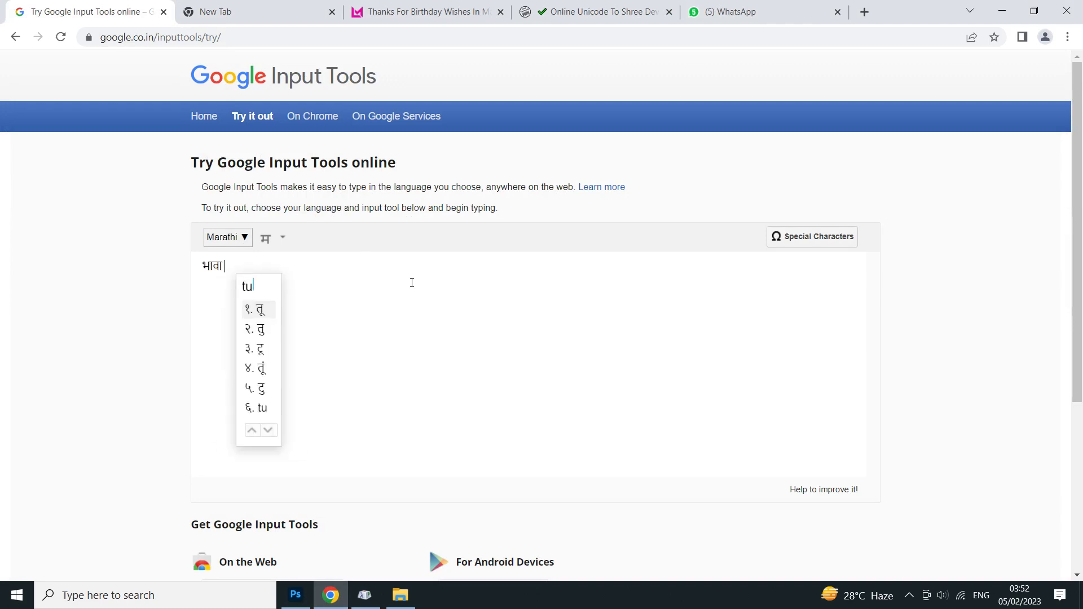
pyautogui.write('vad')
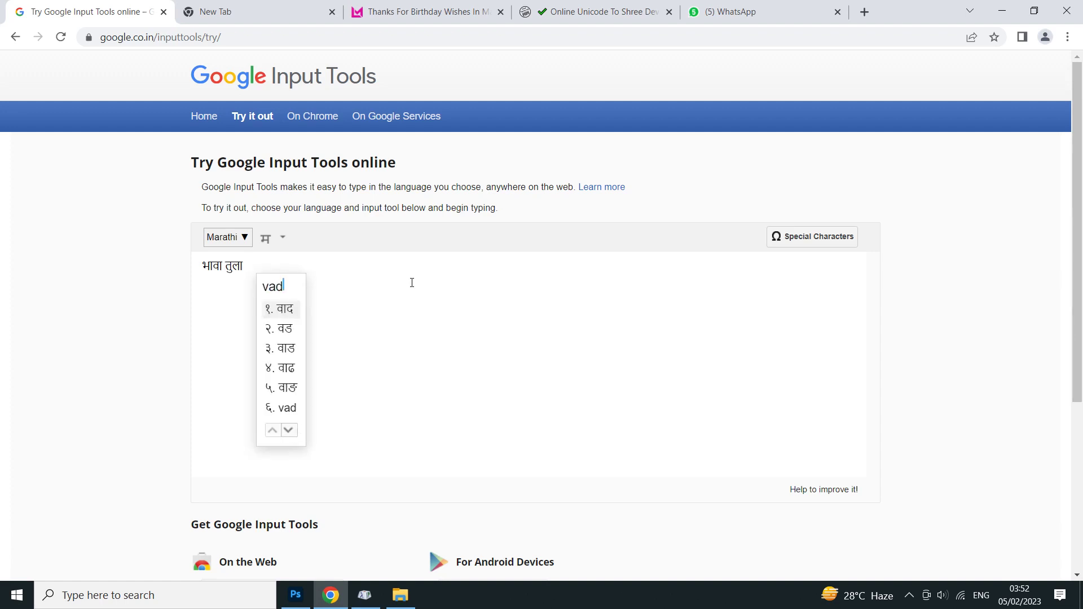
pyautogui.write('ivsach')
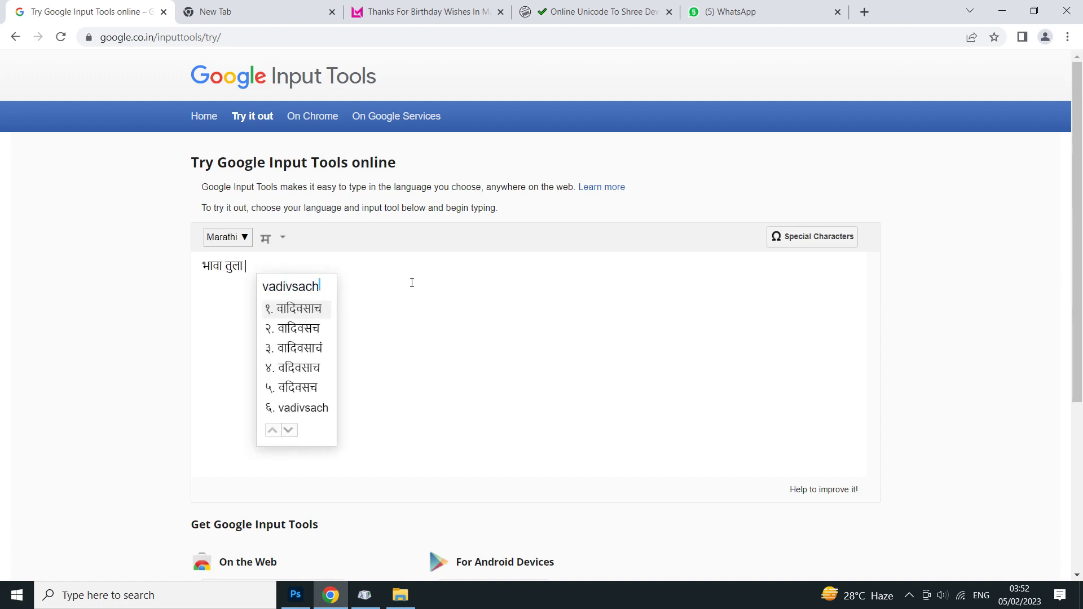
pyautogui.write('hh')
pyautogui.press('BackSpace')
pyautogui.press('BackSpace')
pyautogui.write('ya ')
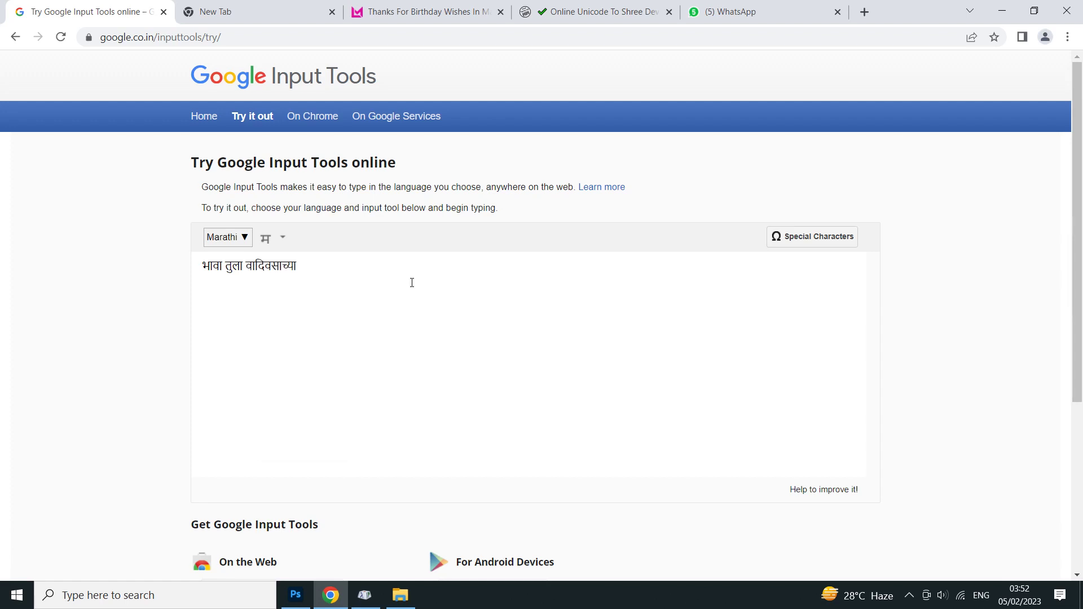
pyautogui.write('hard')
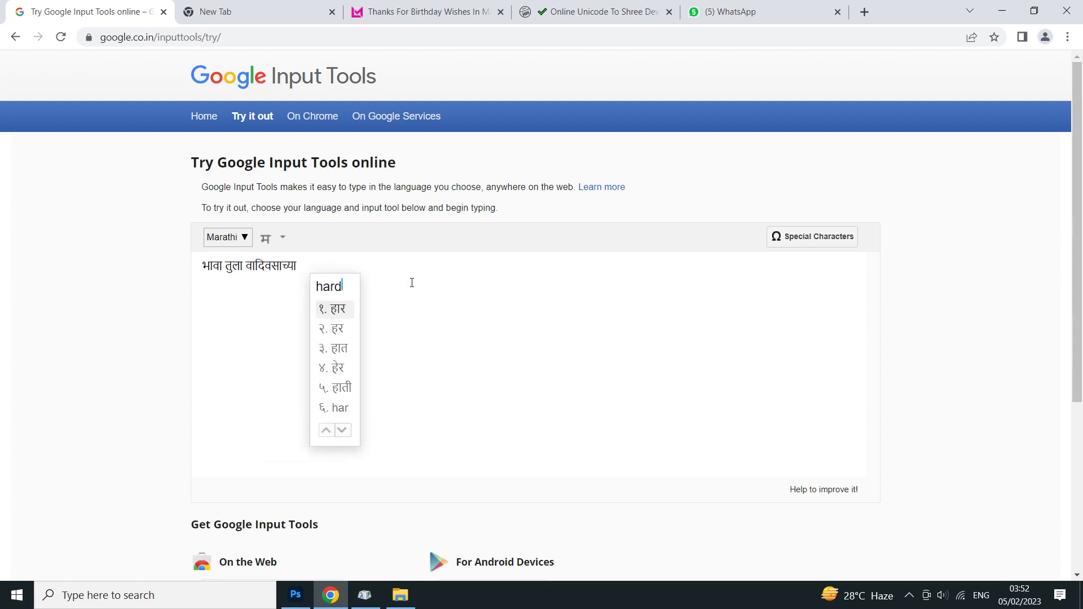
pyautogui.write('ik sh')
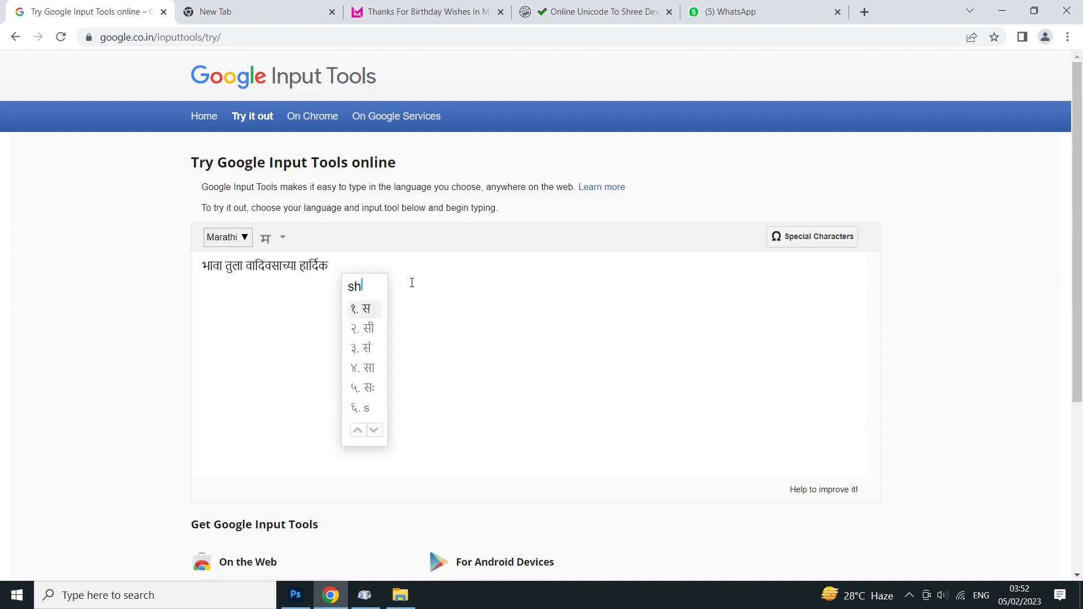
pyautogui.write('ubec')
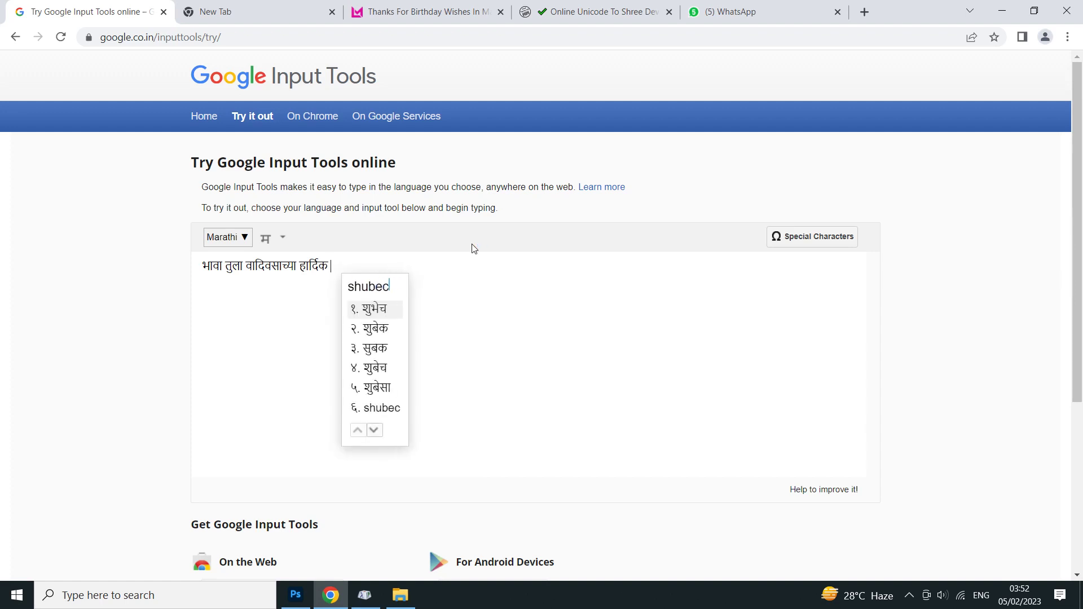
pyautogui.write('hhya')
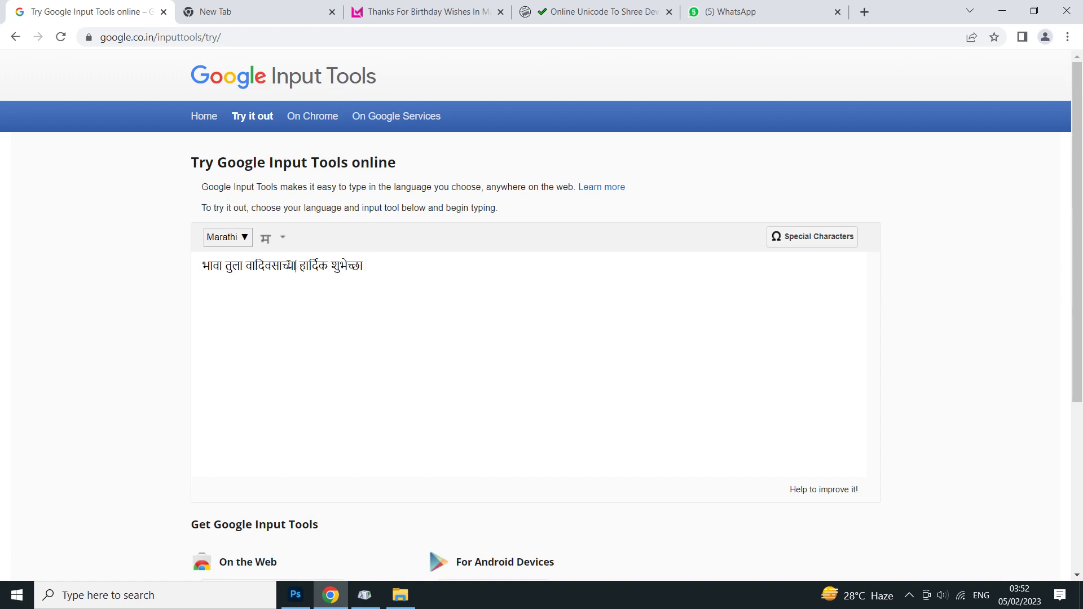
# - Fix the word to वाढदिवसाच्या, split the wish onto two lines ending '..!', and select it
pyautogui.moveTo(295, 266); pyautogui.dragTo(246, 266)
pyautogui.press('BackSpace')
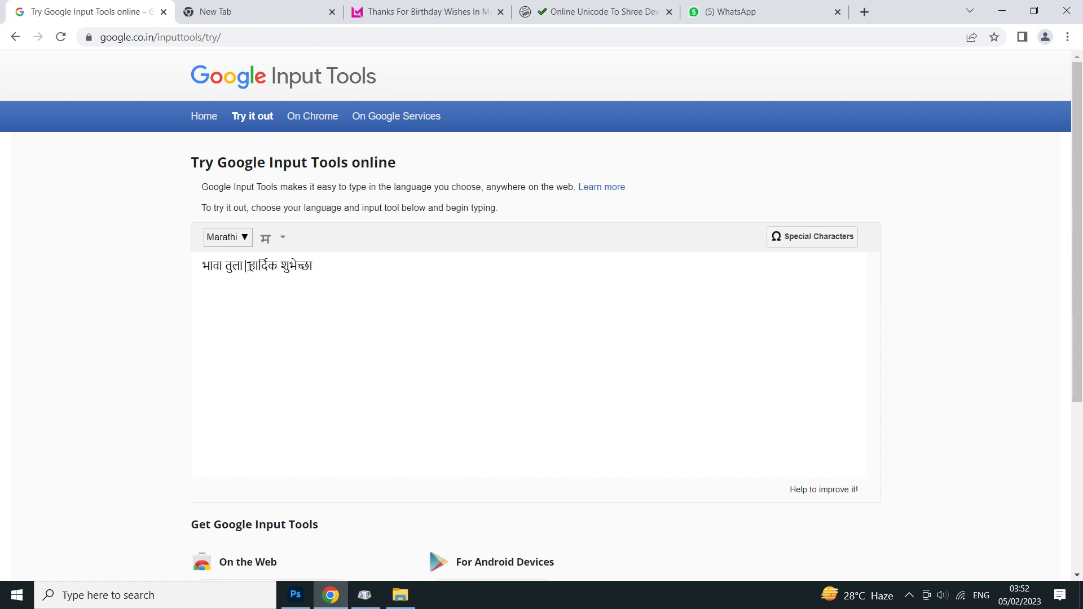
pyautogui.write('vaddiv')
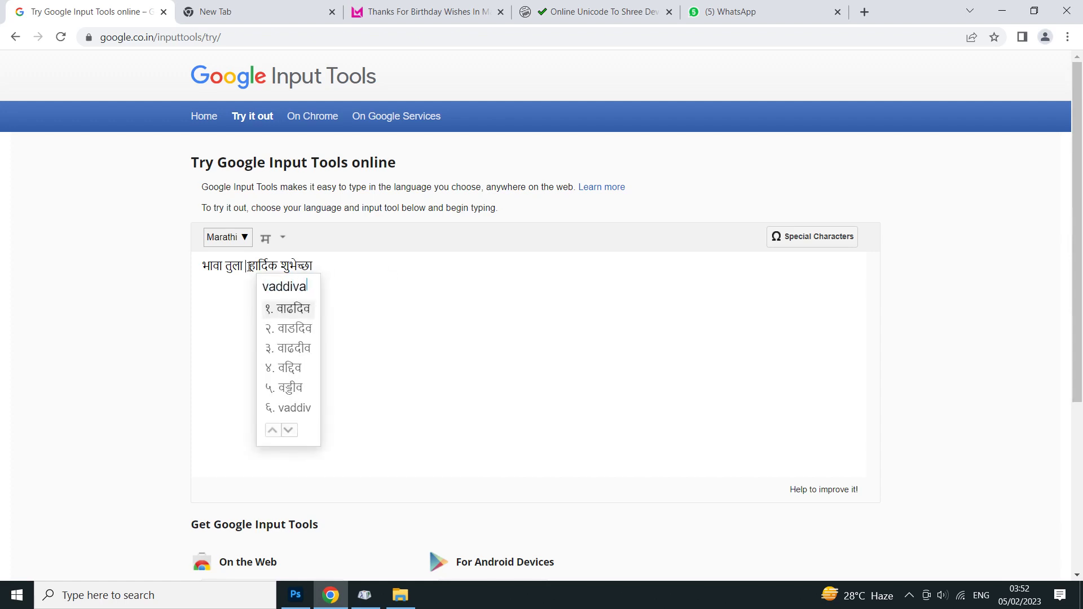
pyautogui.write('a')
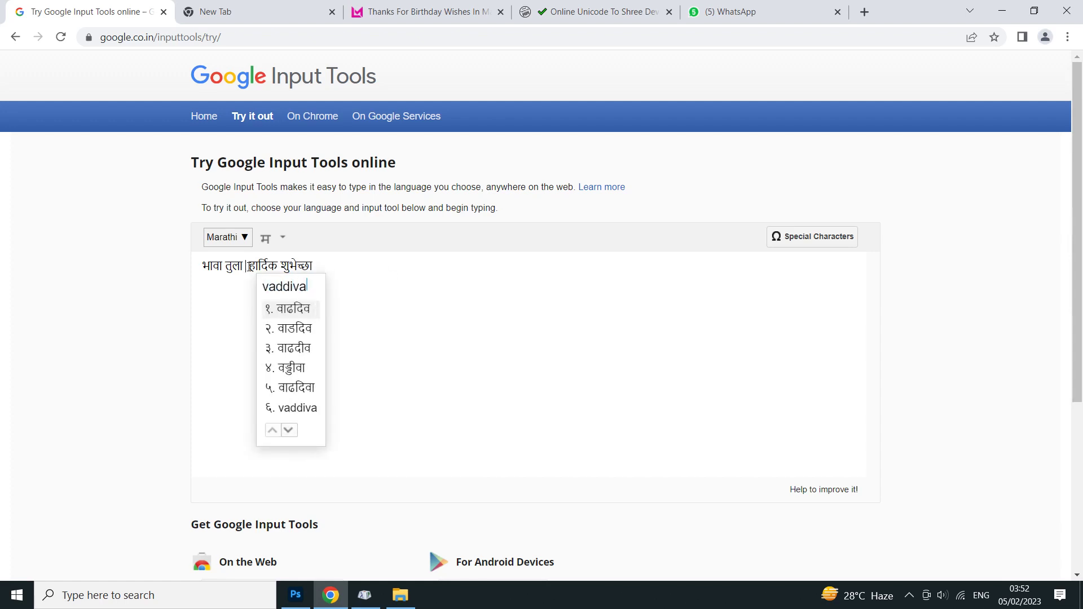
pyautogui.write('sachya')
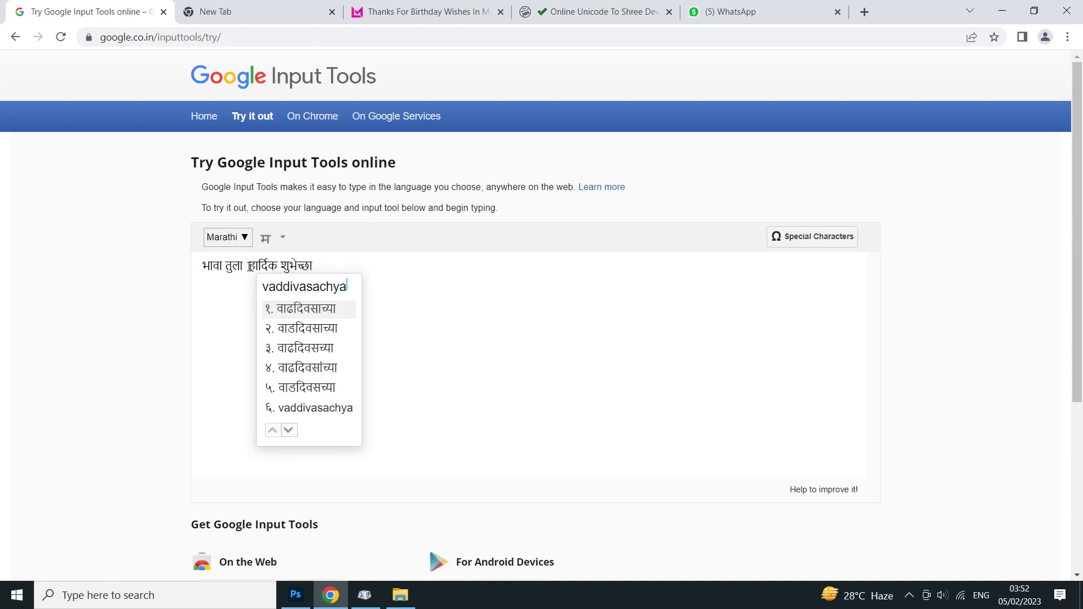
pyautogui.press('Return')
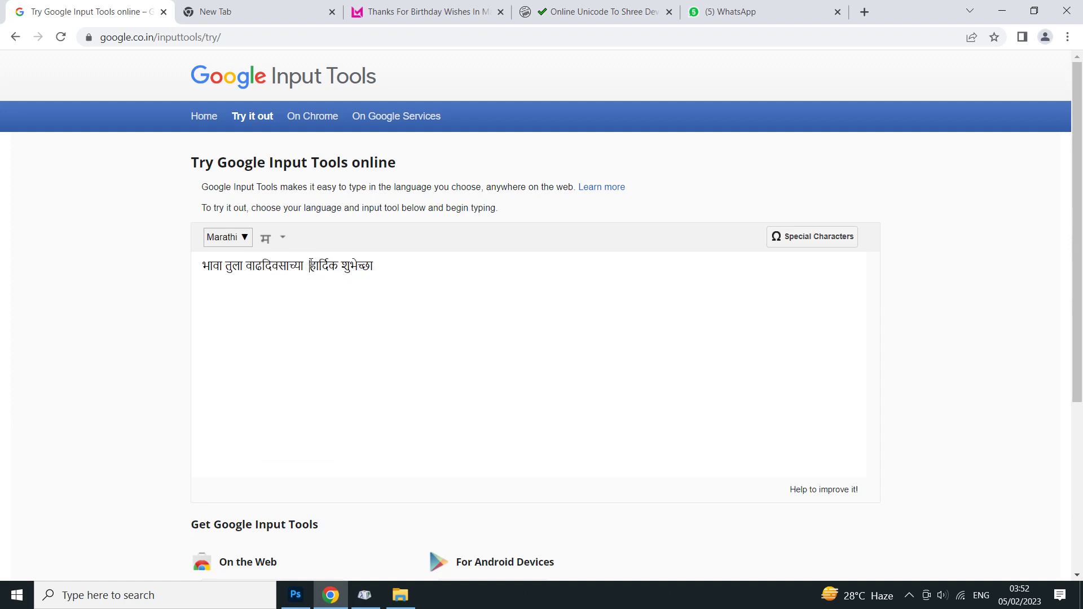
pyautogui.press('BackSpace')
pyautogui.press('Return')
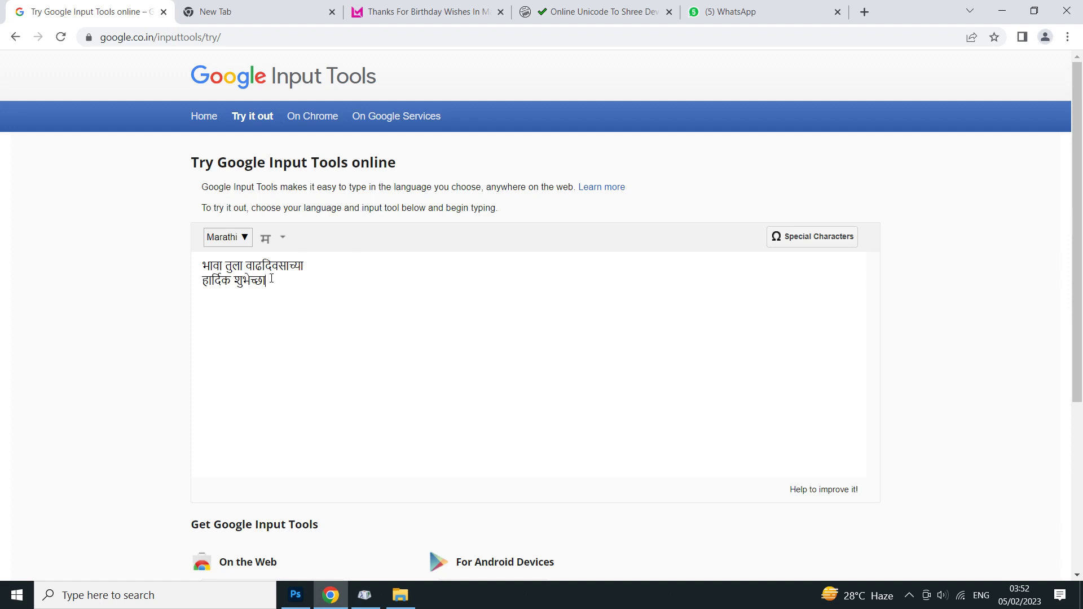
pyautogui.write('..!')
pyautogui.hotkey('ctrl', 'a')
pyautogui.hotkey('ctrl', 'c')
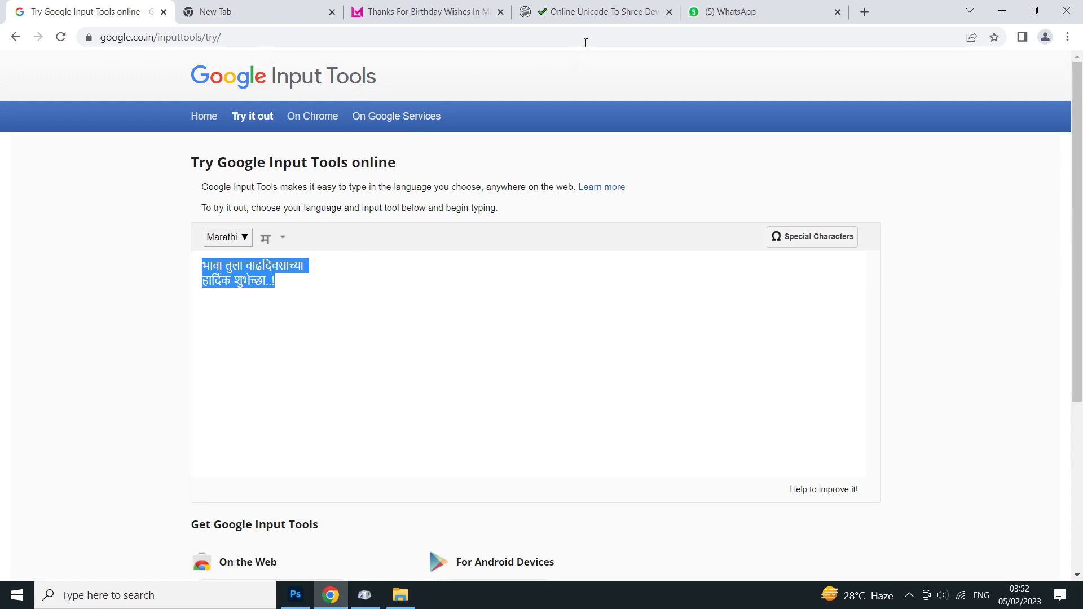
# - Paste the wish into the converter, convert it to Shree Lipi, select the output, and return to Photoshop
pyautogui.click(587, 12)
pyautogui.hotkey('ctrl', 'a')
pyautogui.press('BackSpace')
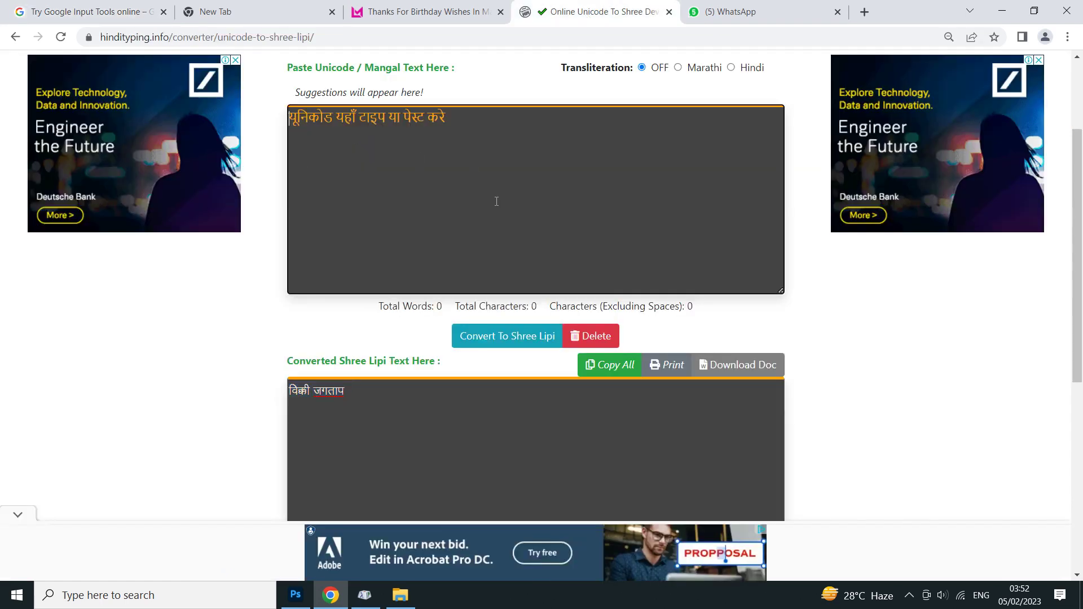
pyautogui.hotkey('ctrl', 'v')
pyautogui.click(507, 335)
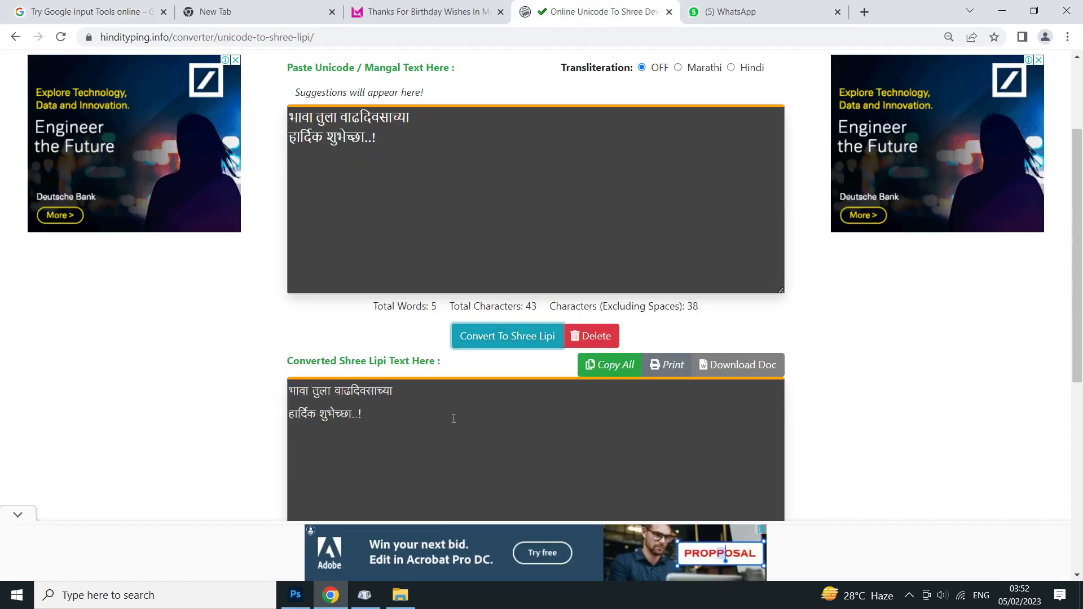
pyautogui.moveTo(367, 420); pyautogui.dragTo(272, 394)
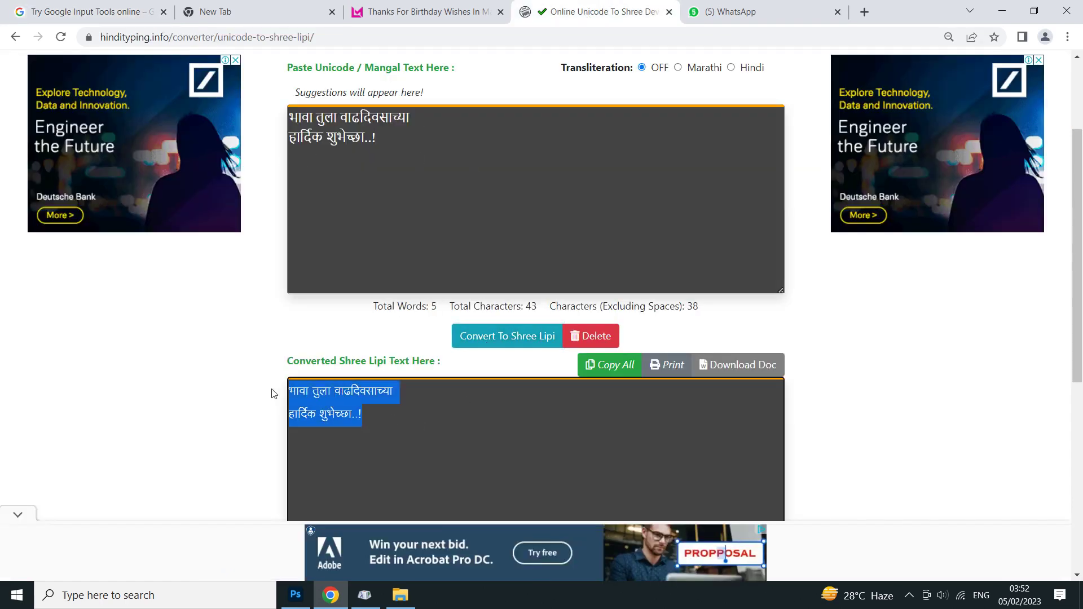
pyautogui.click(296, 595)
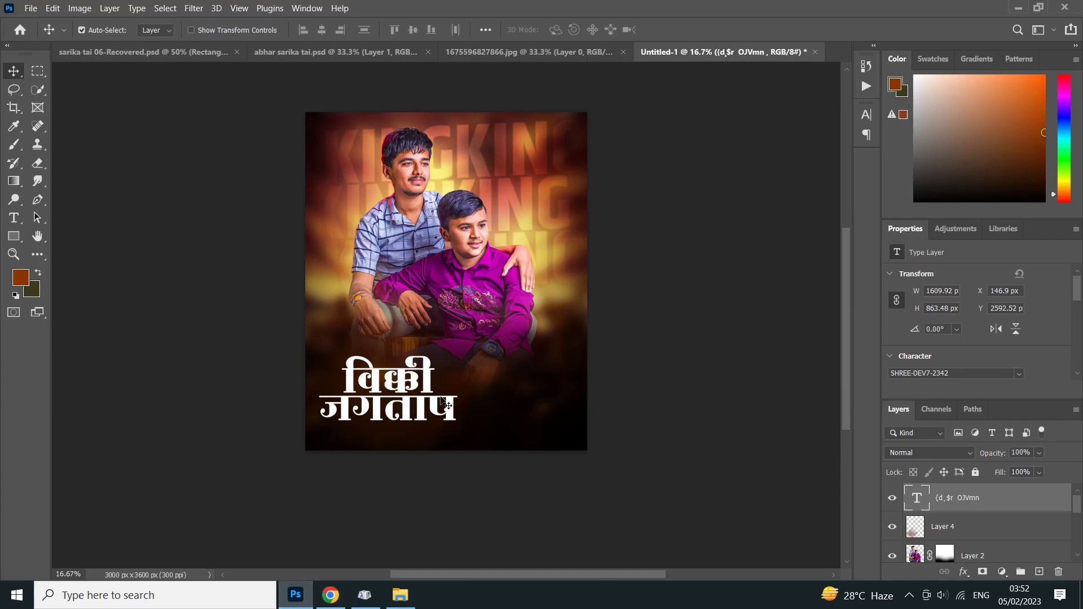
# - Duplicate the name text layer and replace its content with the pasted birthday wish
pyautogui.moveTo(461, 407); pyautogui.dragTo(489, 388)
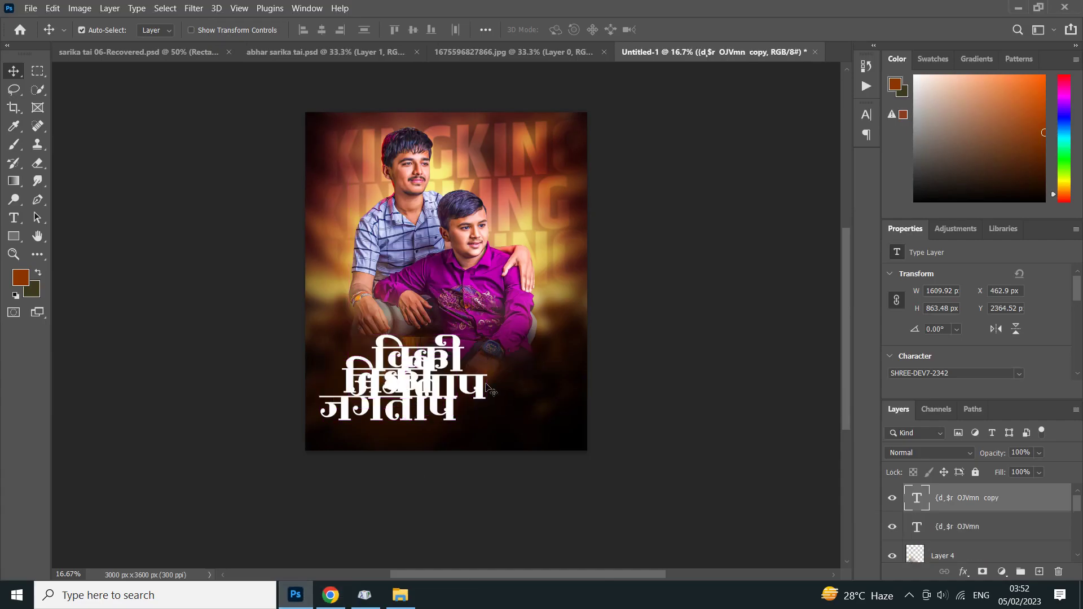
pyautogui.doubleClick(480, 391)
pyautogui.hotkey('ctrl', 'v')
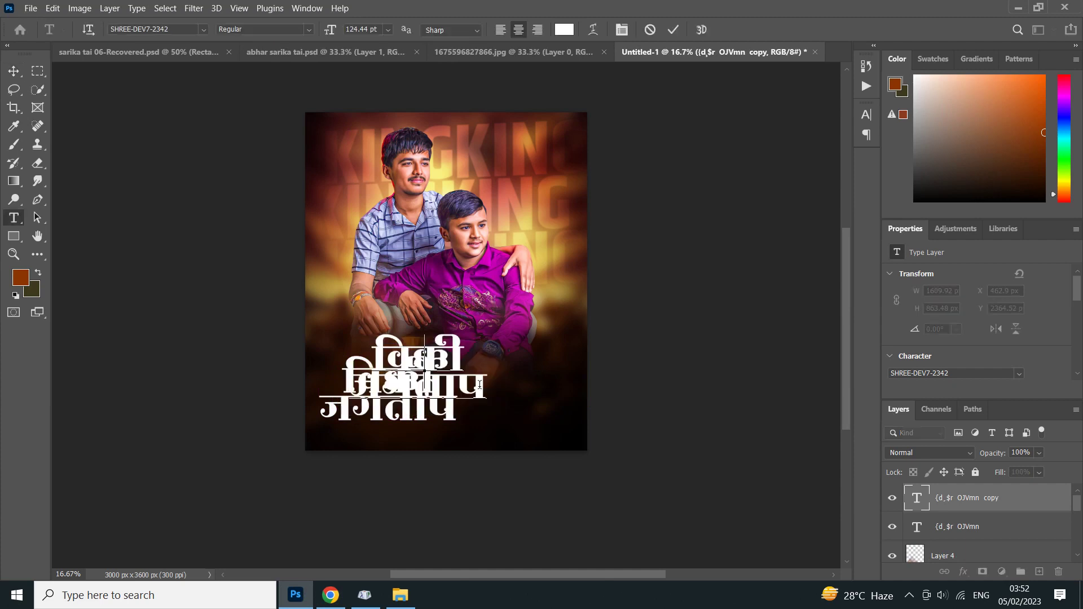
pyautogui.hotkey('ctrl', 'v')
pyautogui.click(671, 29)
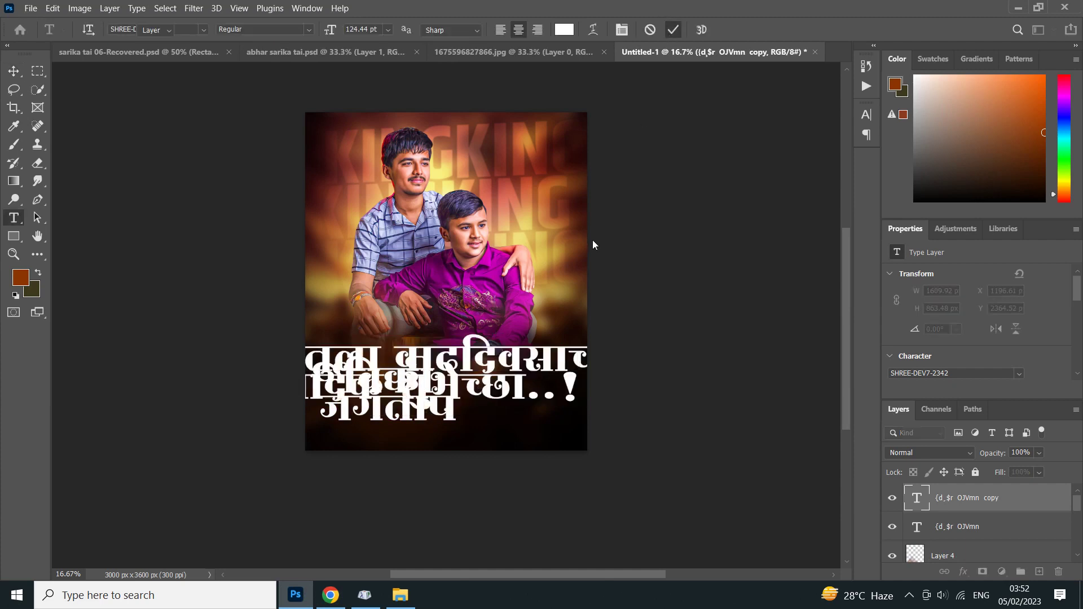
# - Shrink the wish text and place it beneath the name
pyautogui.hotkey('ctrl', 't')
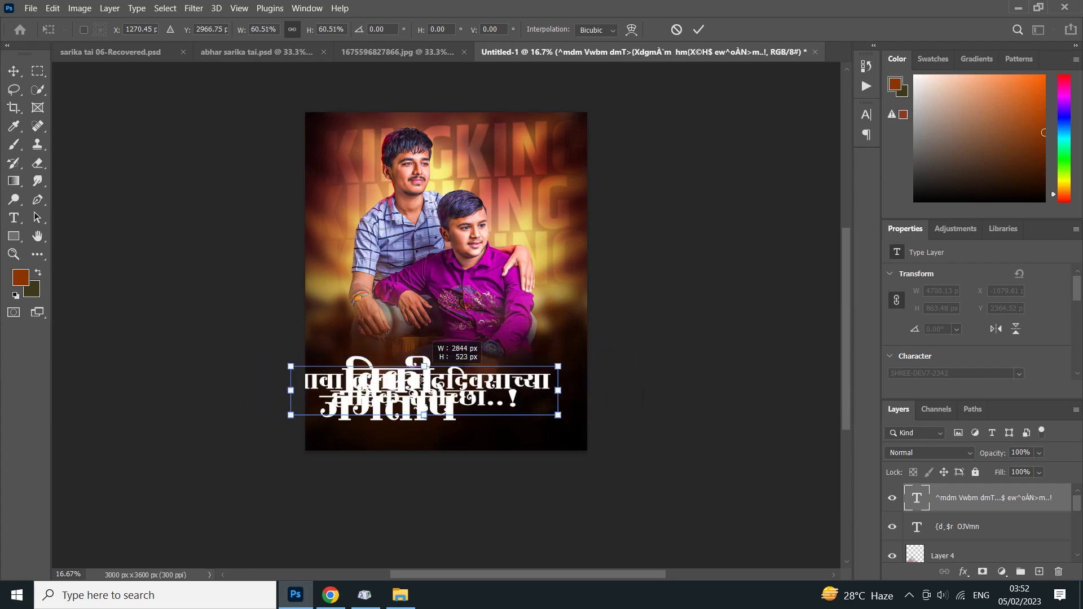
pyautogui.moveTo(424, 335)
pyautogui.mouseDown()
pyautogui.moveTo(424, 388)
pyautogui.moveTo(490, 447)
pyautogui.mouseUp()
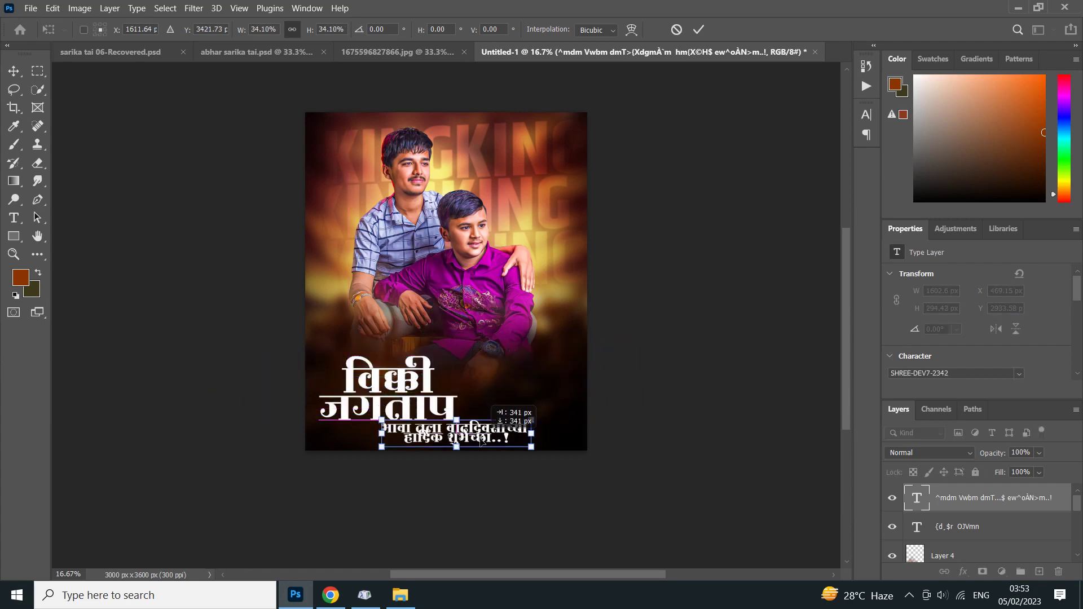
pyautogui.click(698, 30)
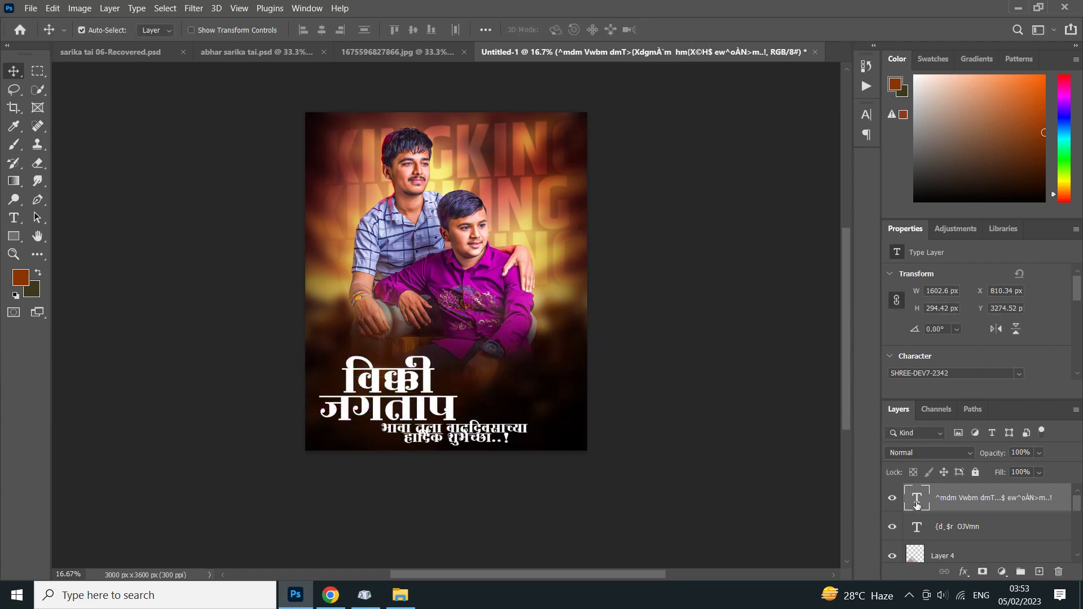
# - Change the birthday wish font to SHREE-DEV7-4515
pyautogui.doubleClick(917, 498)
pyautogui.click(956, 373)
pyautogui.write('4')
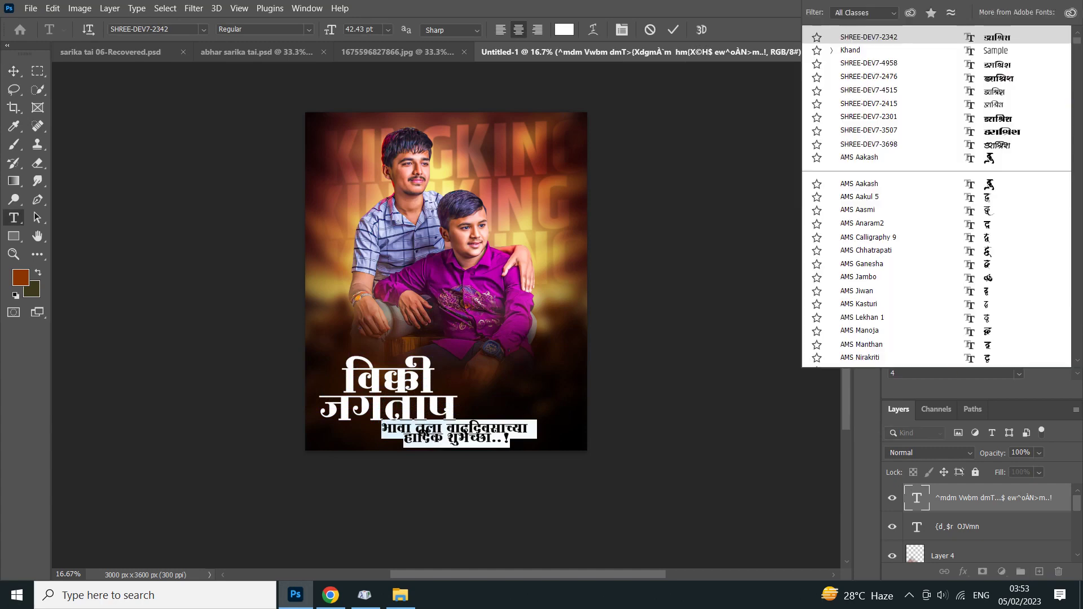
pyautogui.write('515')
pyautogui.click(962, 418)
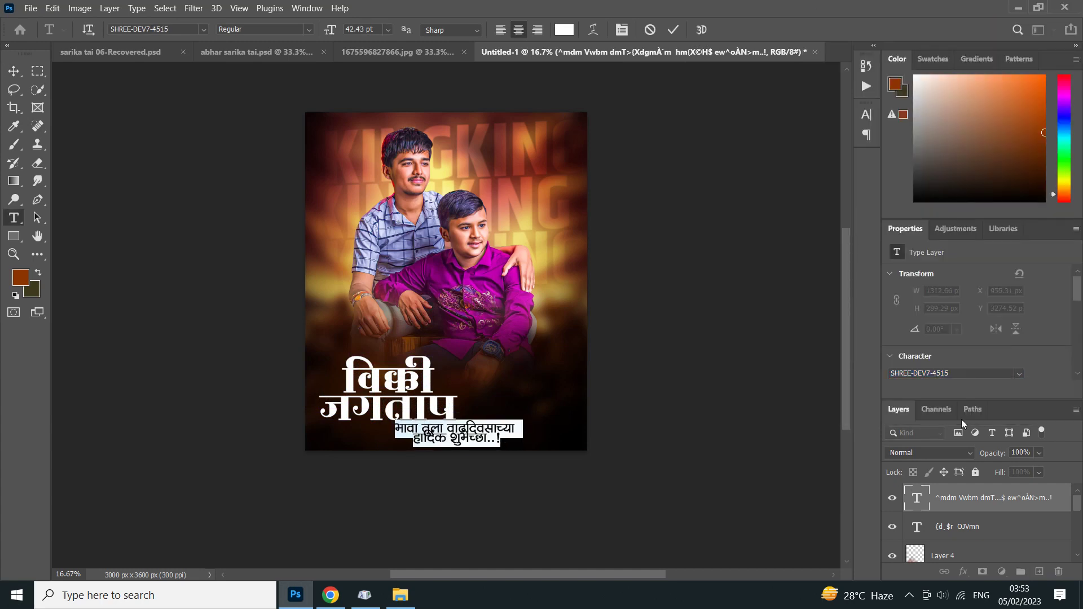
pyautogui.click(673, 29)
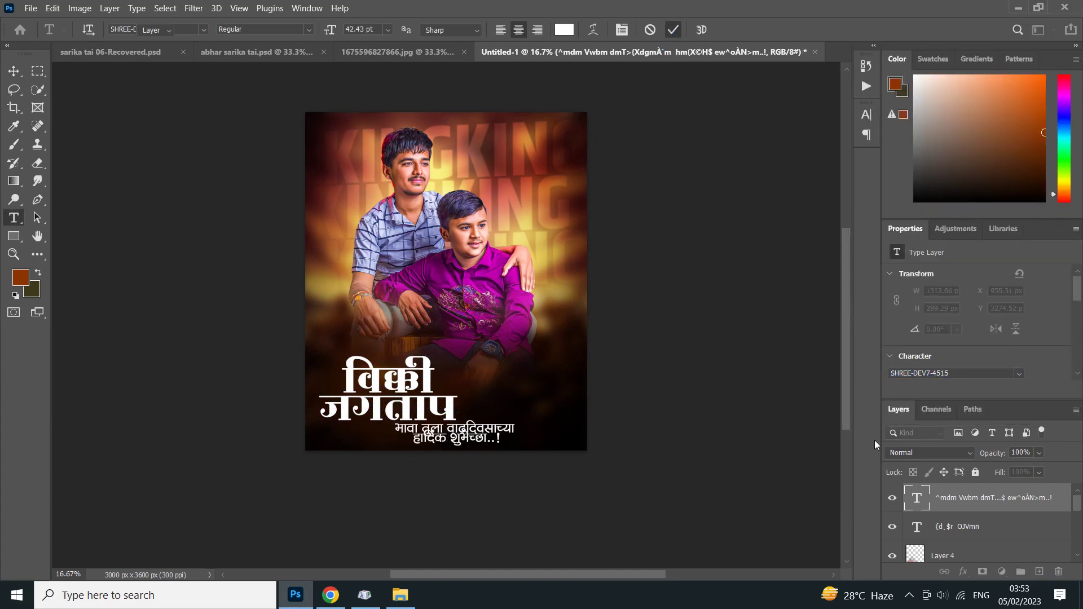
# - Set the wish's line spacing to 35 pt, first trying 28 pt
pyautogui.press('v')
pyautogui.doubleClick(911, 499)
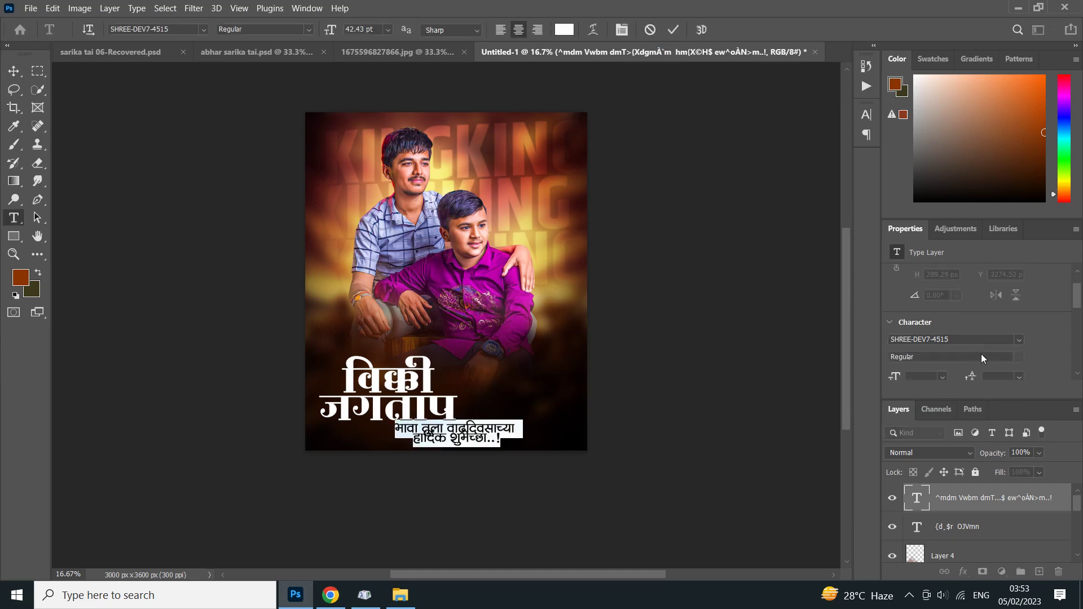
pyautogui.doubleClick(992, 354)
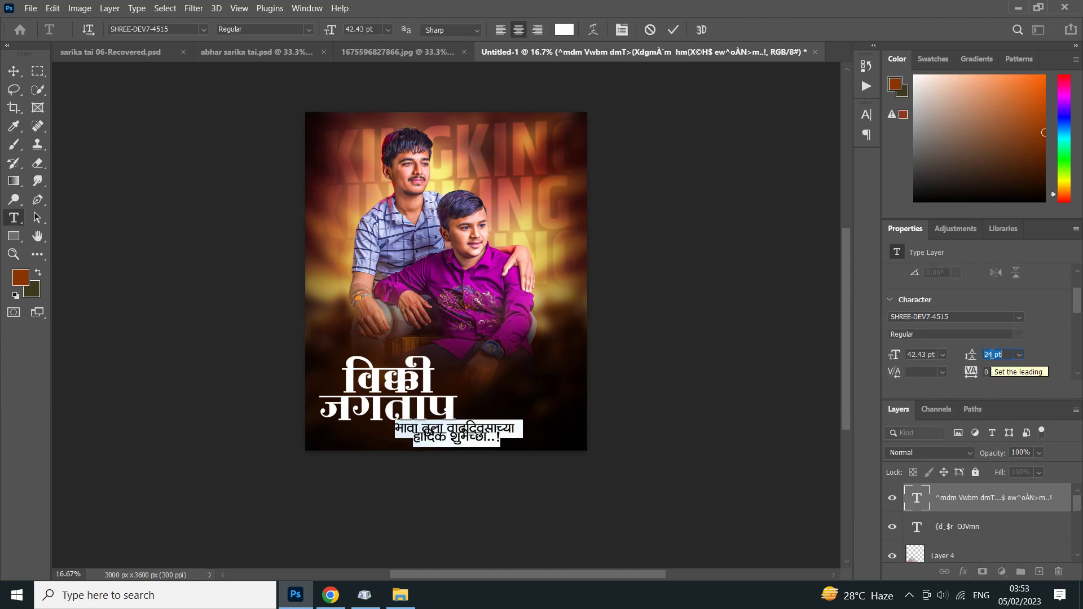
pyautogui.write('28')
pyautogui.press('Return')
pyautogui.scroll(3, 991, 355)
pyautogui.scroll(4, 992, 354)
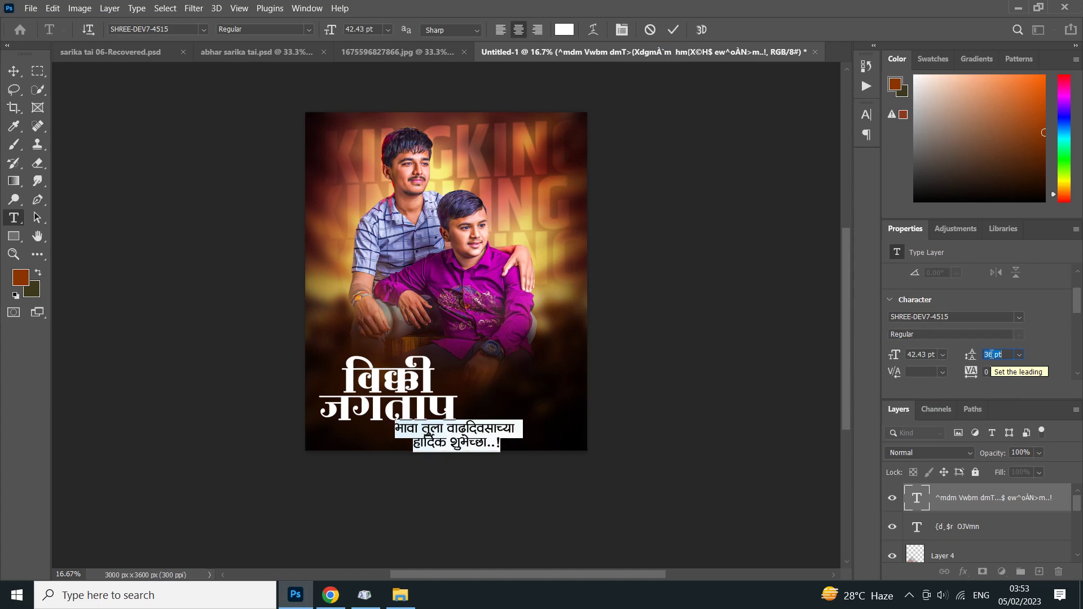
pyautogui.scroll(3, 991, 354)
pyautogui.scroll(-3, 991, 354)
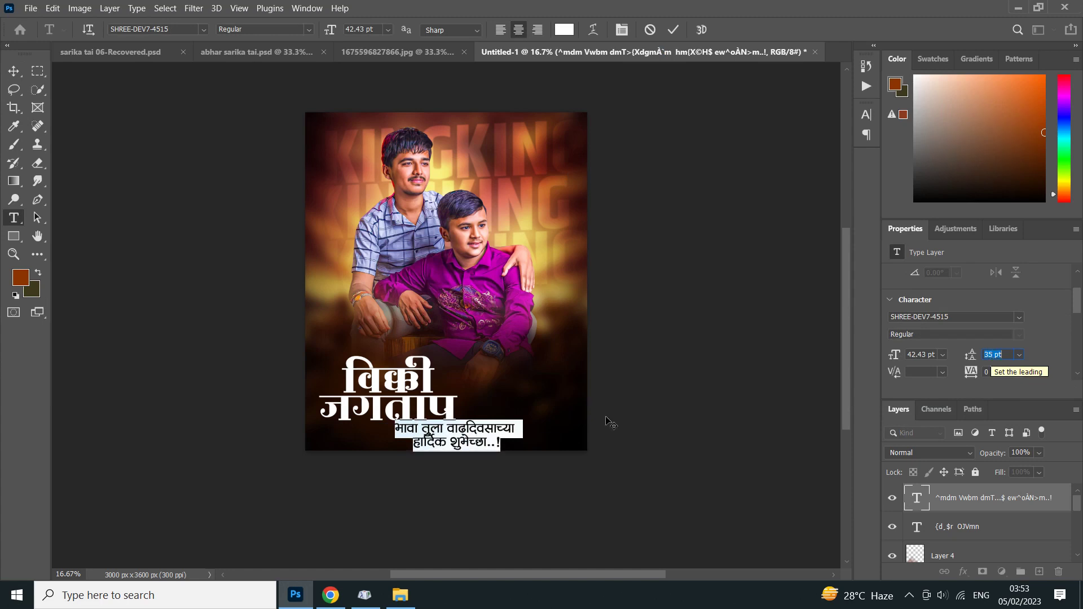
pyautogui.click(414, 441)
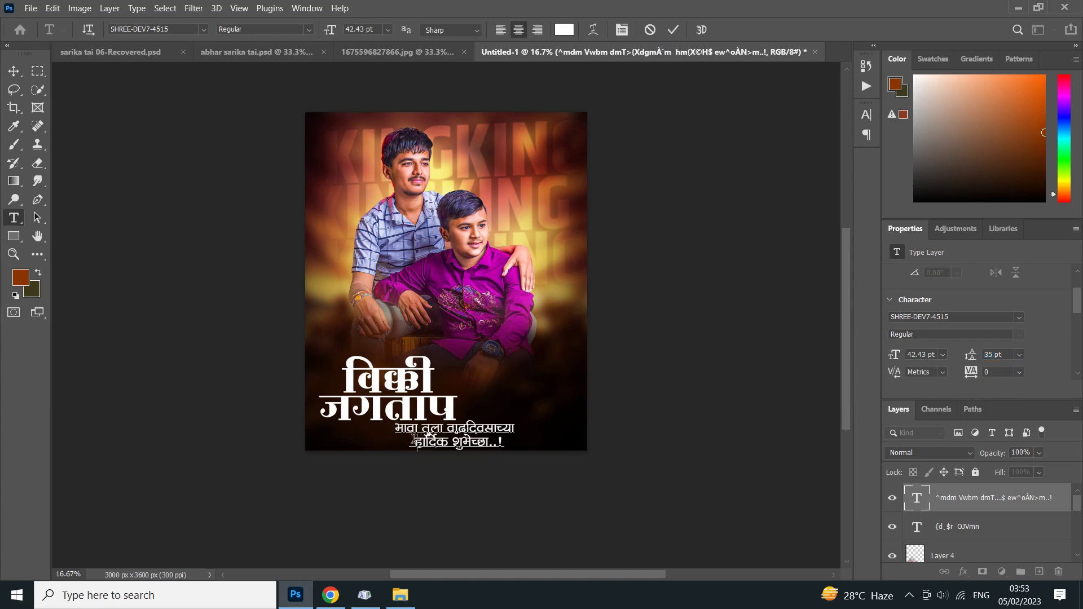
# - Scale the birthday wish down to about 64% of its size
pyautogui.click(672, 32)
pyautogui.press('v')
pyautogui.hotkey('ctrl', 't')
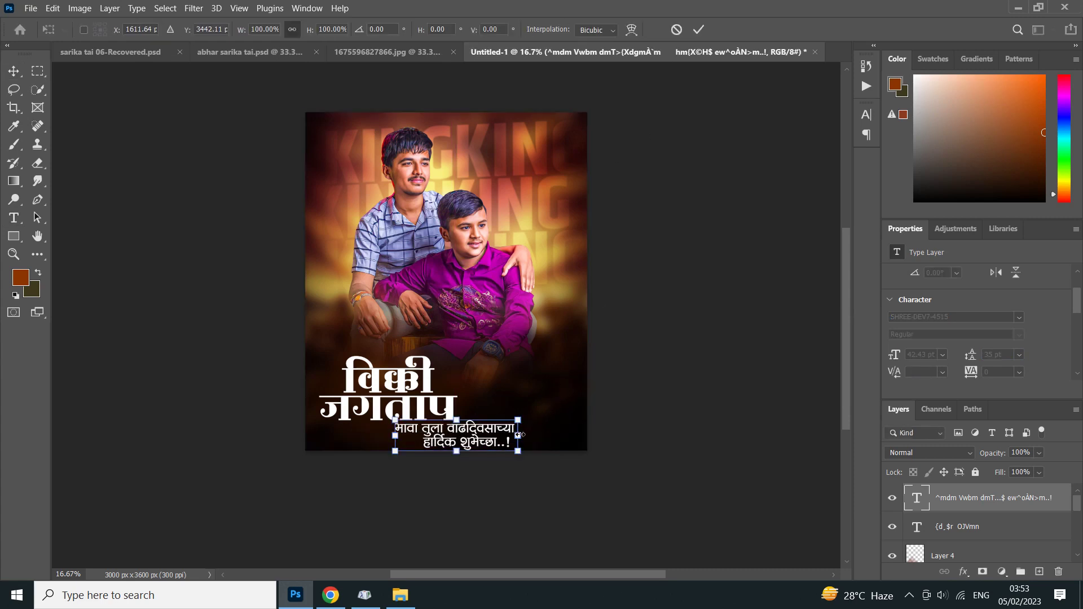
pyautogui.moveTo(518, 434); pyautogui.dragTo(474, 435)
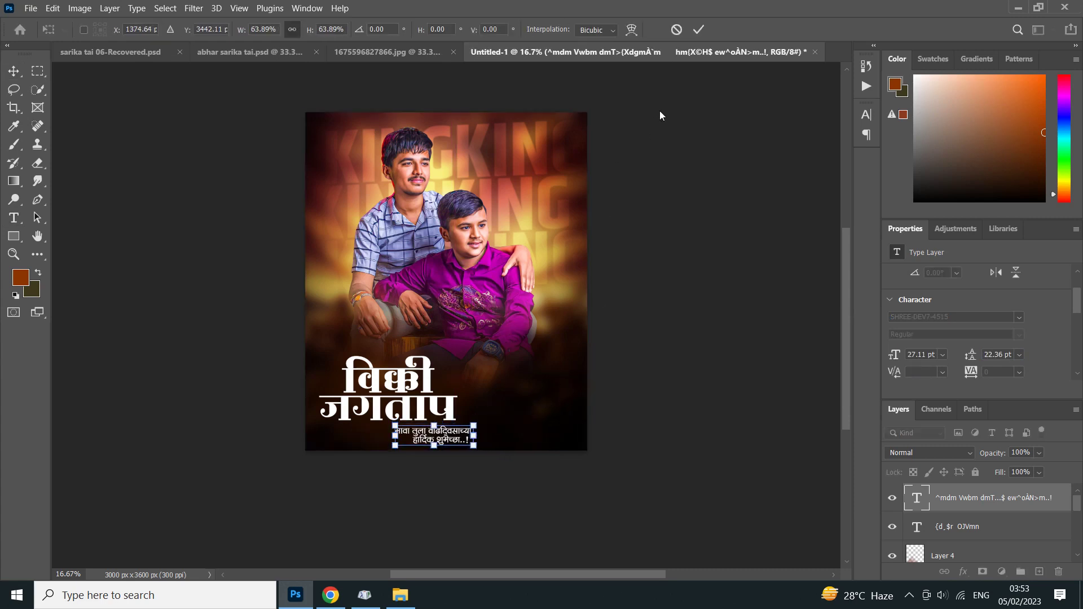
pyautogui.click(699, 30)
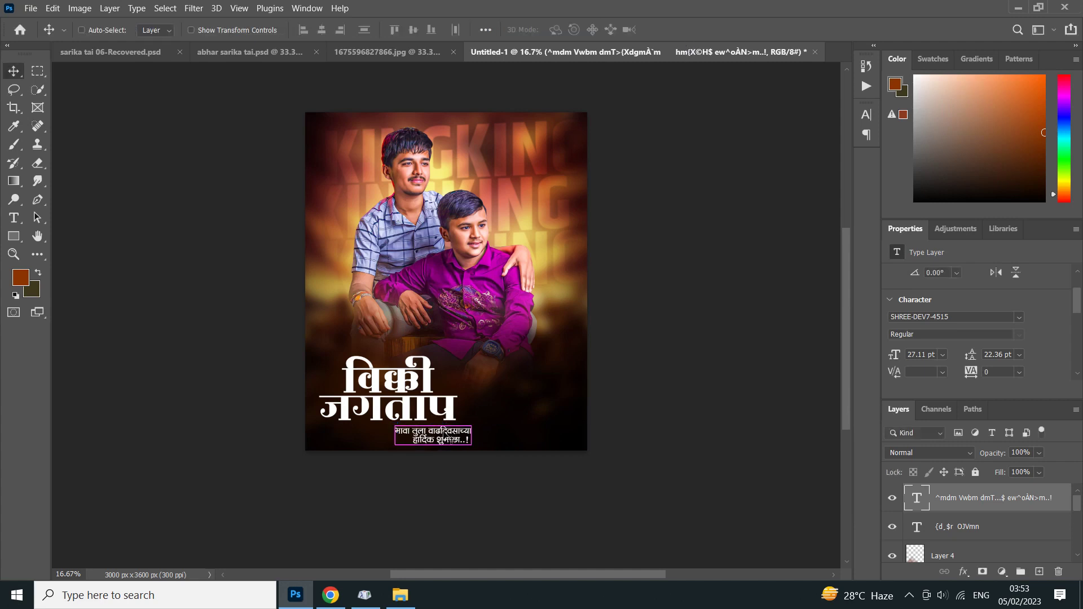
# - Position the wish beneath the name, offset toward its right end
pyautogui.moveTo(451, 440); pyautogui.dragTo(444, 440)
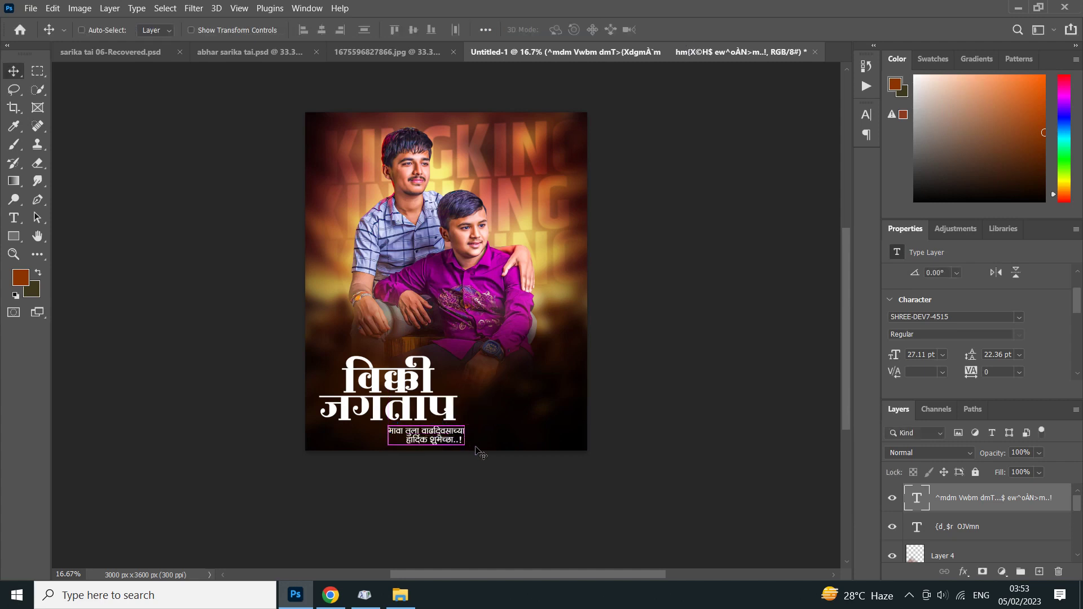
pyautogui.hotkey('ctrl', 't')
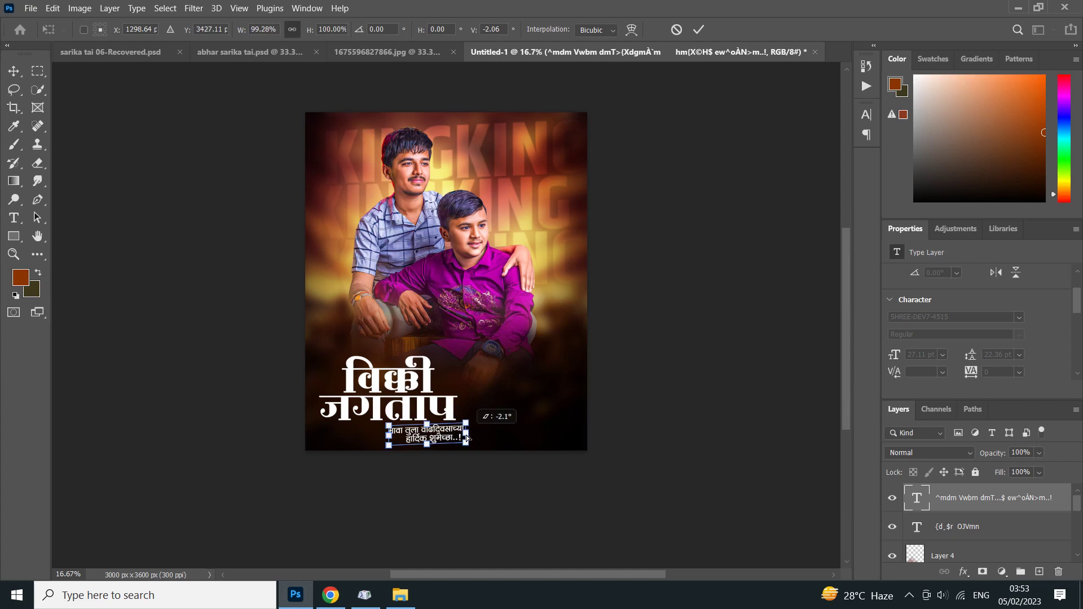
pyautogui.click(699, 29)
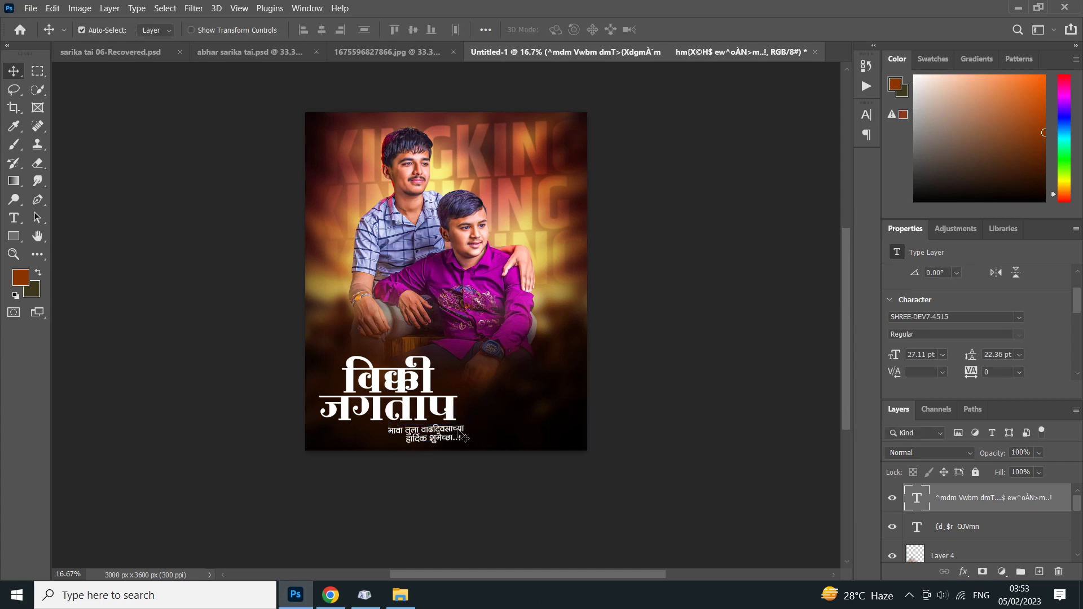
pyautogui.moveTo(434, 434)
pyautogui.mouseDown()
pyautogui.moveTo(466, 431)
pyautogui.moveTo(455, 405)
pyautogui.mouseUp()
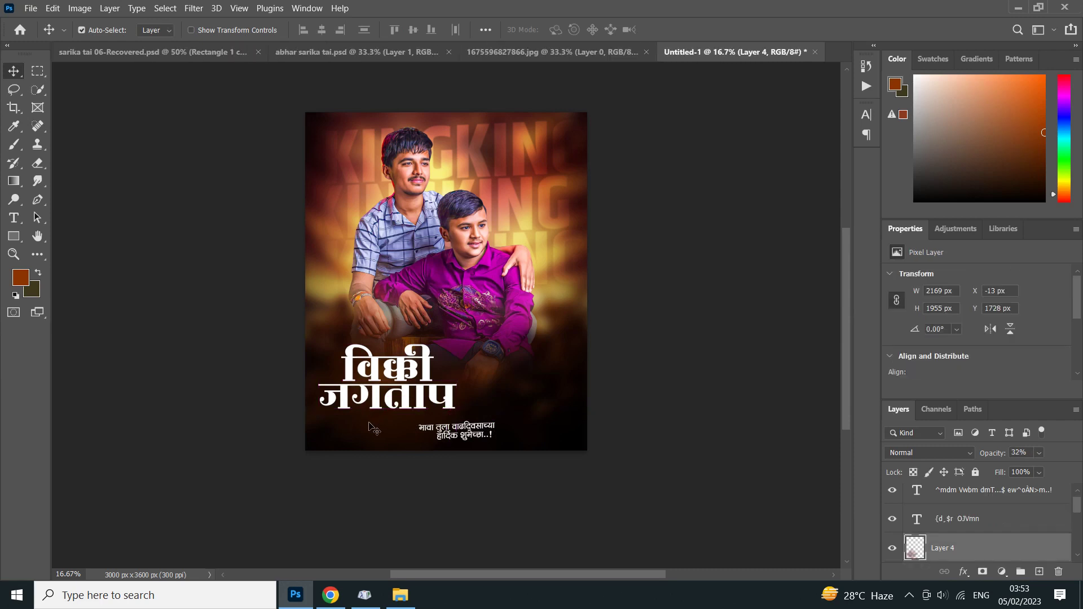
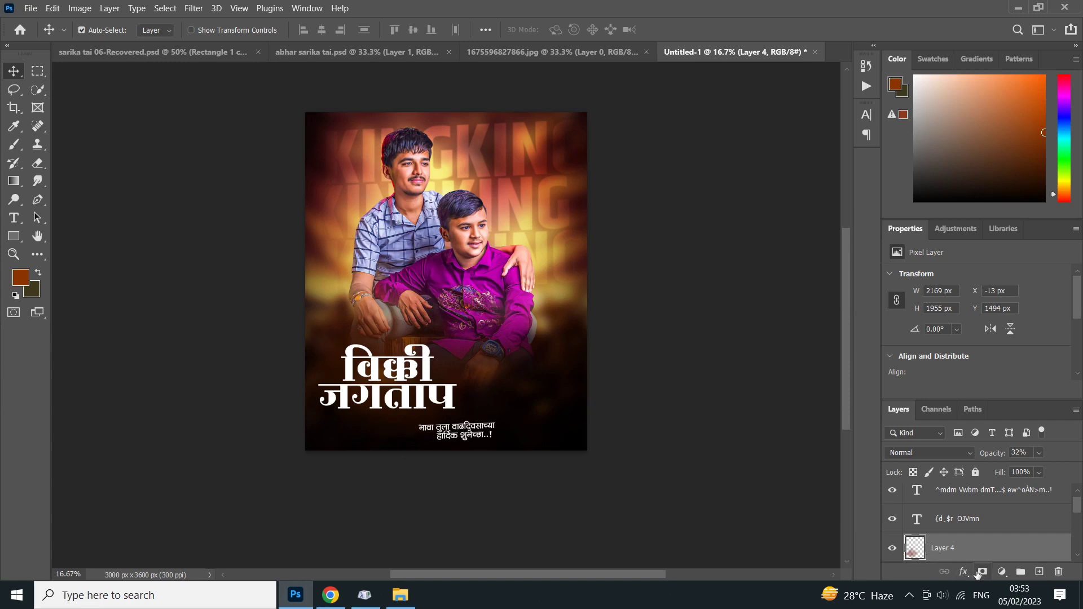
# - Clear Layer 4 and paint a brown brush patch behind the name title at 33% opacity
pyautogui.hotkey('ctrl', 'z')
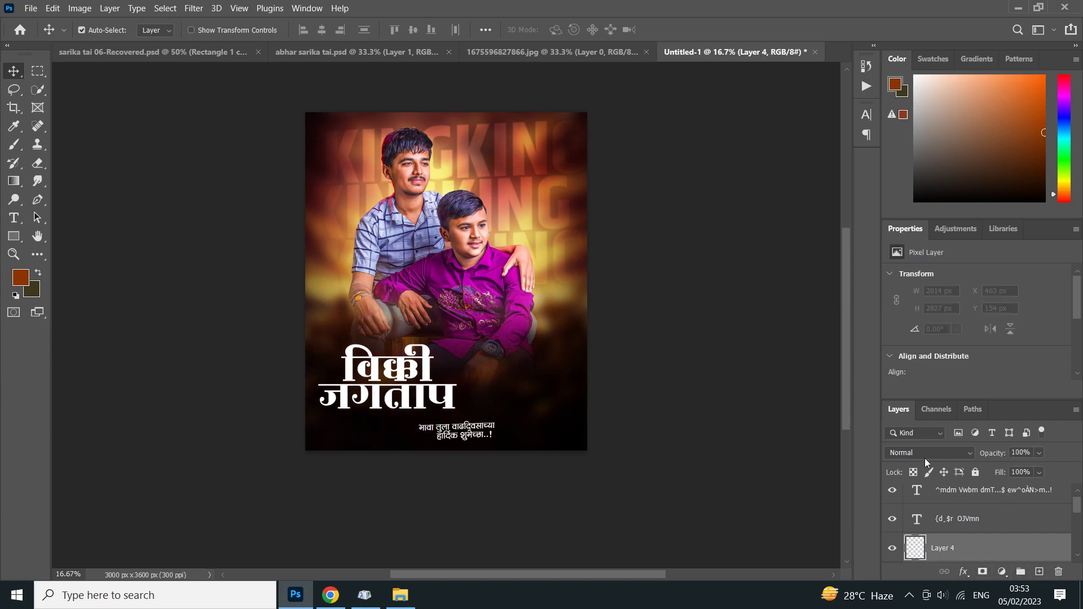
pyautogui.click(13, 145)
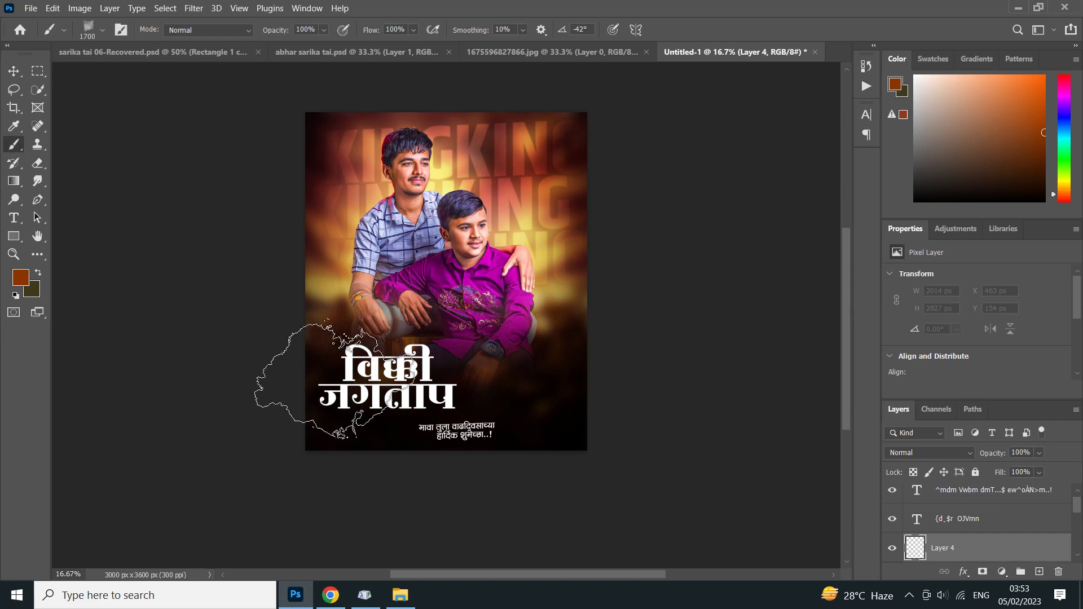
pyautogui.click(399, 384)
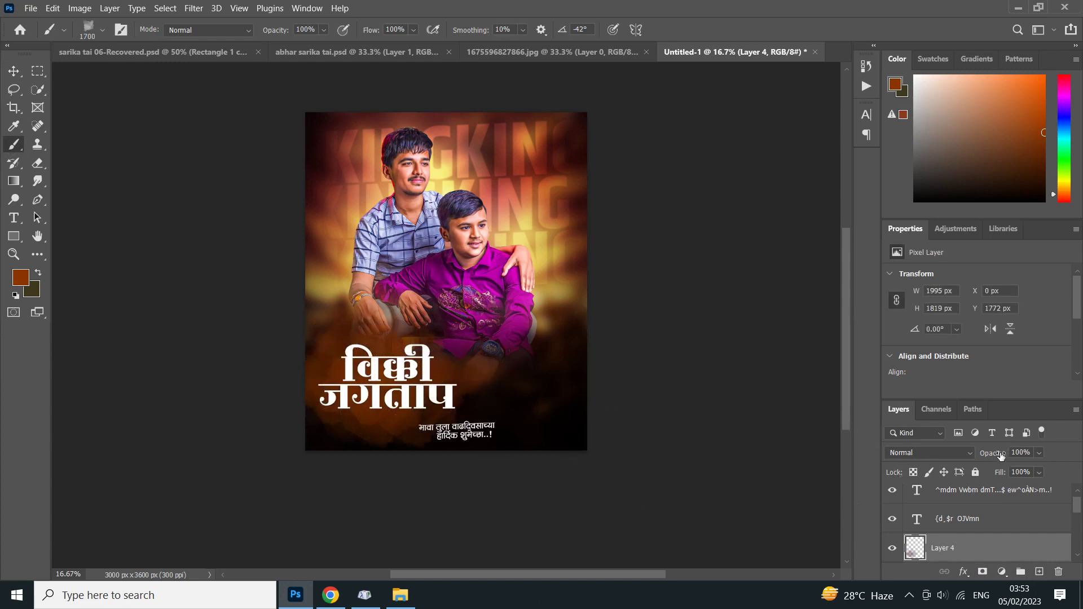
pyautogui.moveTo(1001, 456); pyautogui.dragTo(978, 456)
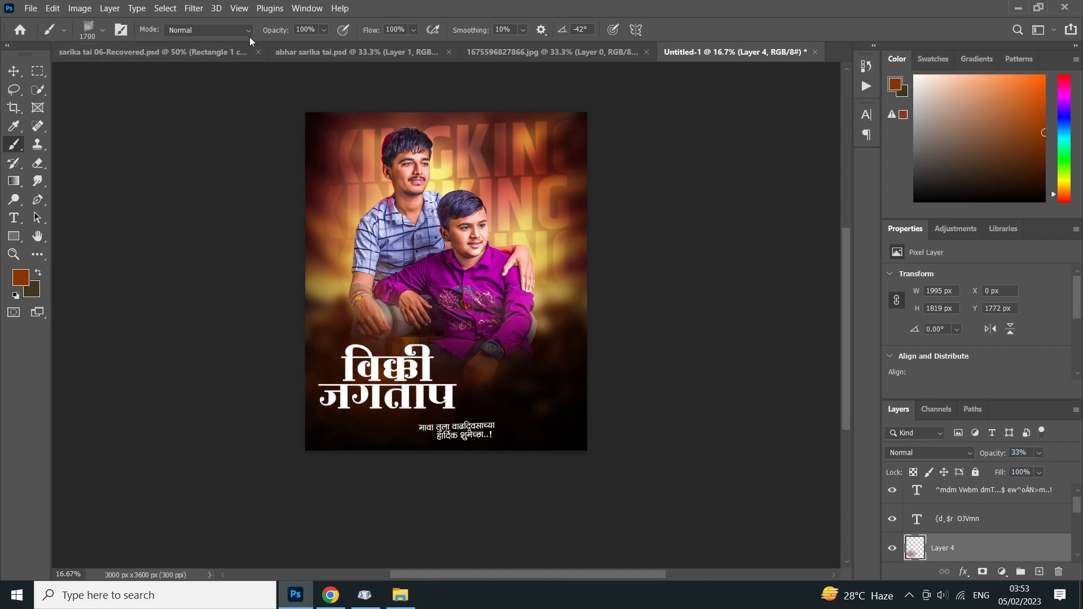
# - Gaussian Blur the brown patch at 42.9 px radius and nudge the greeting text up
pyautogui.click(172, 8)
pyautogui.moveTo(202, 177)
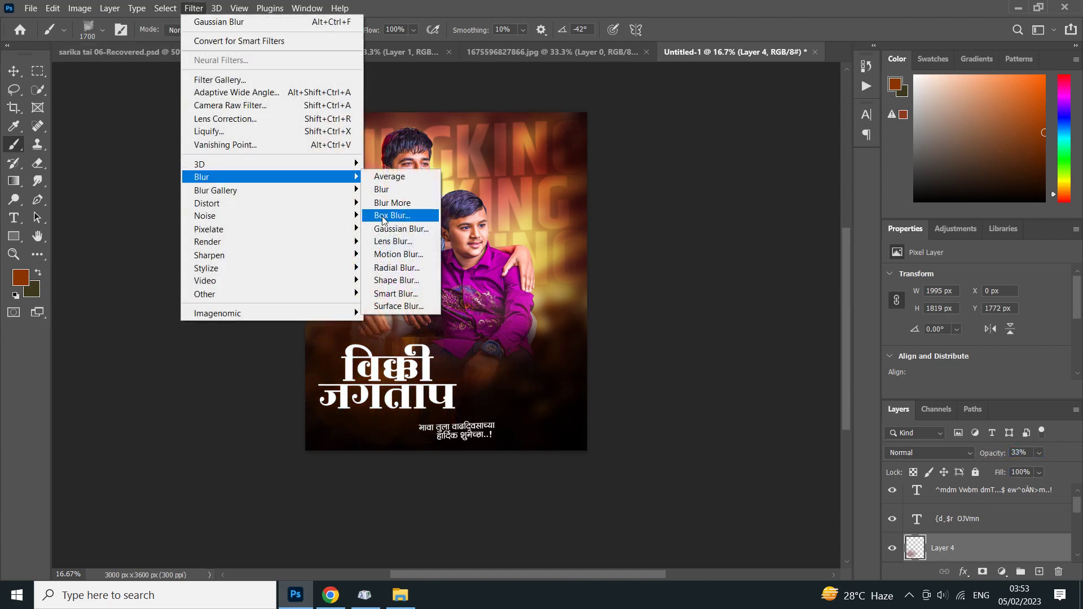
pyautogui.click(395, 229)
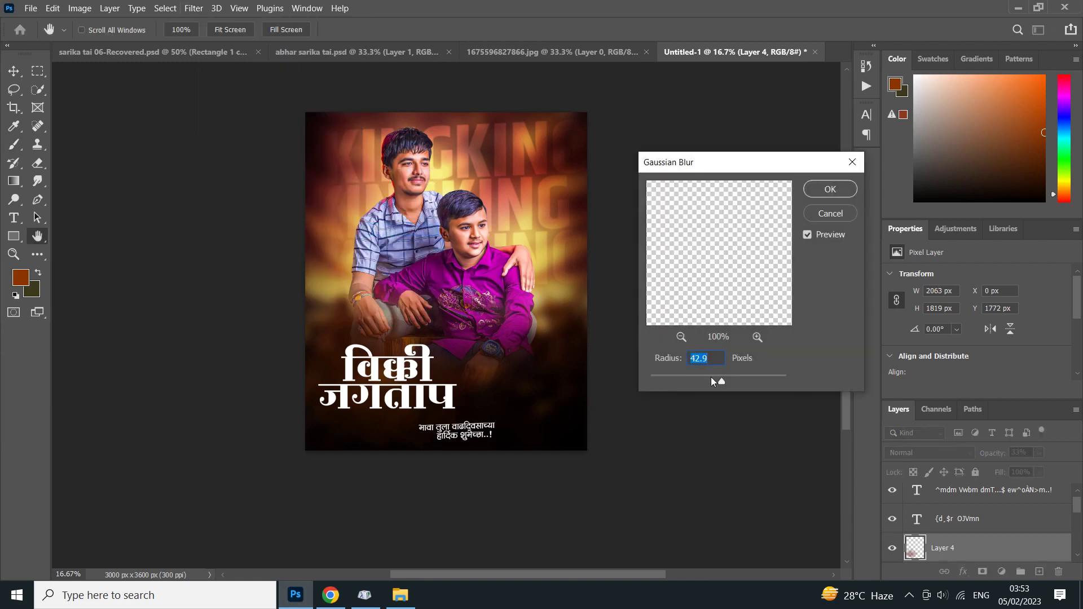
pyautogui.click(829, 189)
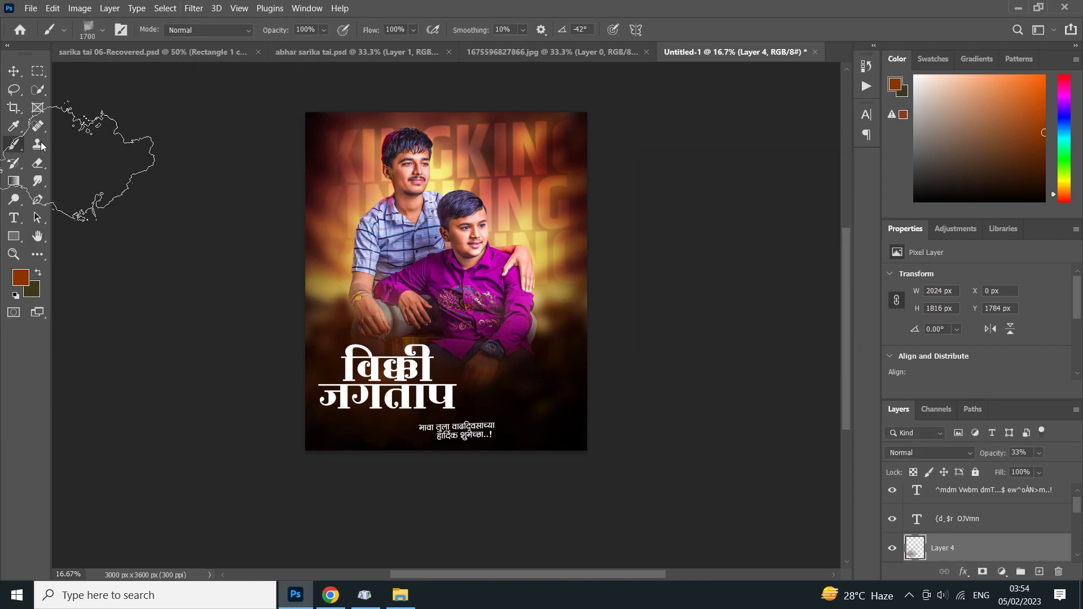
pyautogui.click(13, 71)
pyautogui.moveTo(460, 434); pyautogui.dragTo(460, 422)
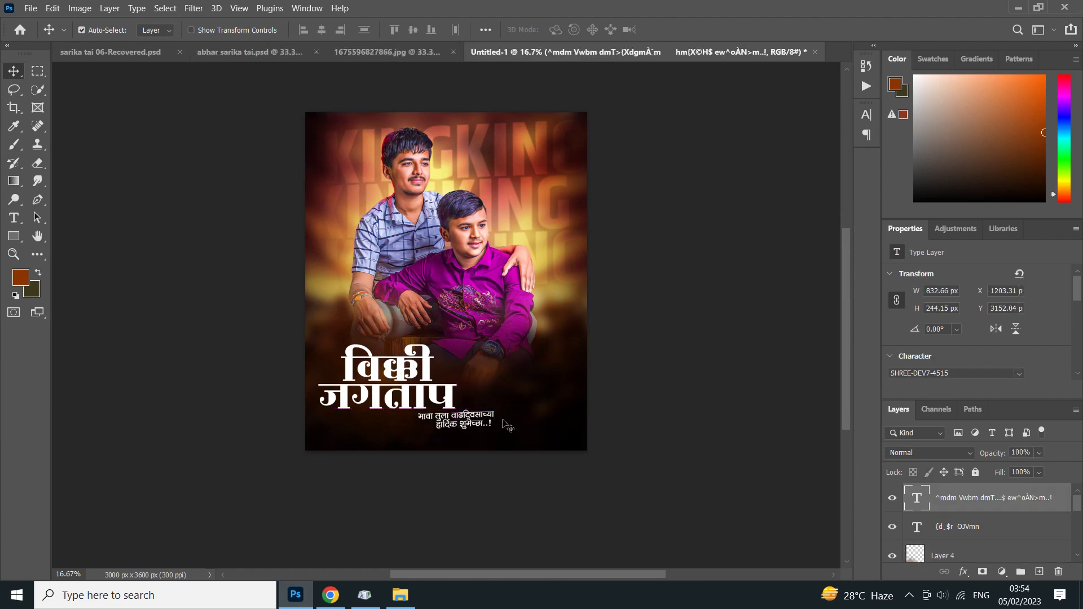
# - Scale the greeting text up to about 109% and nudge it down slightly
pyautogui.hotkey('ctrl', 't')
pyautogui.moveTo(502, 425); pyautogui.dragTo(509, 425)
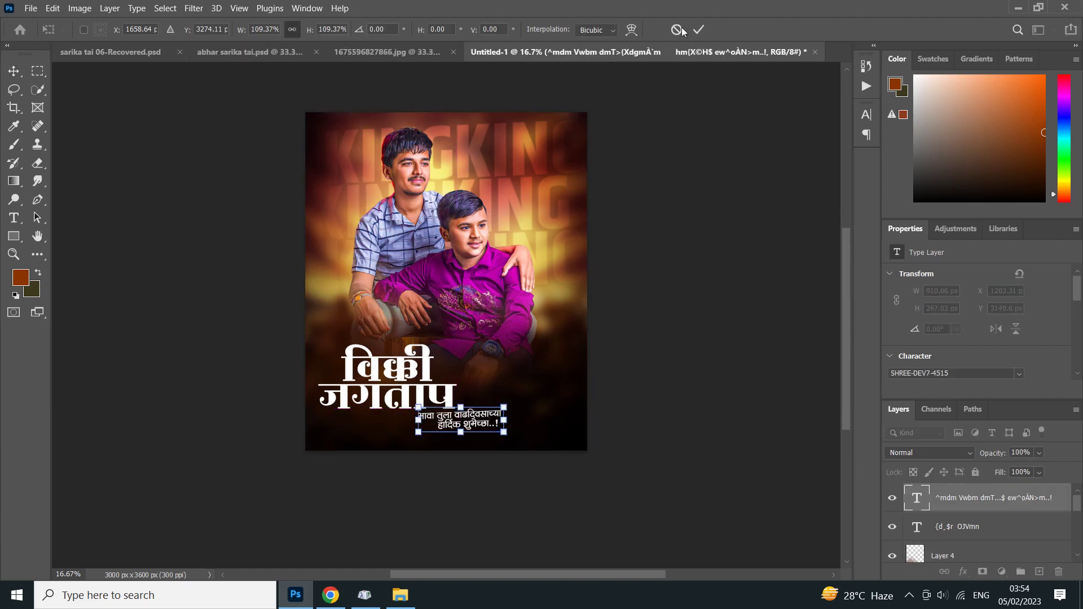
pyautogui.click(698, 30)
pyautogui.press('Down')
pyautogui.press('Down')
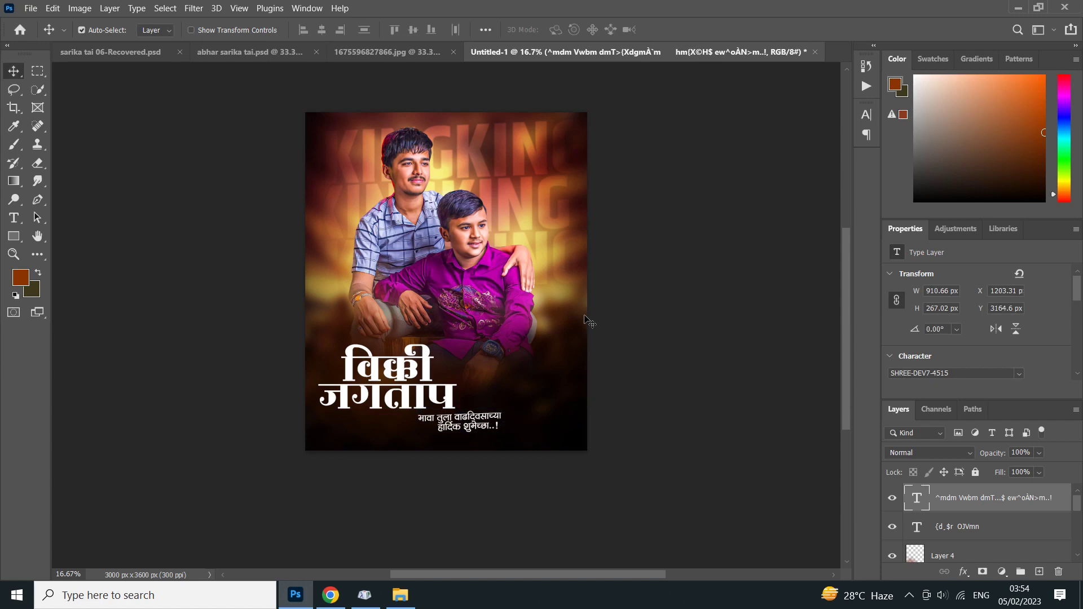
# - Zoom in and bring up Blending Options for the name title layer
pyautogui.hotkey('ctrl', '+')
pyautogui.scroll(-1, 518, 372)
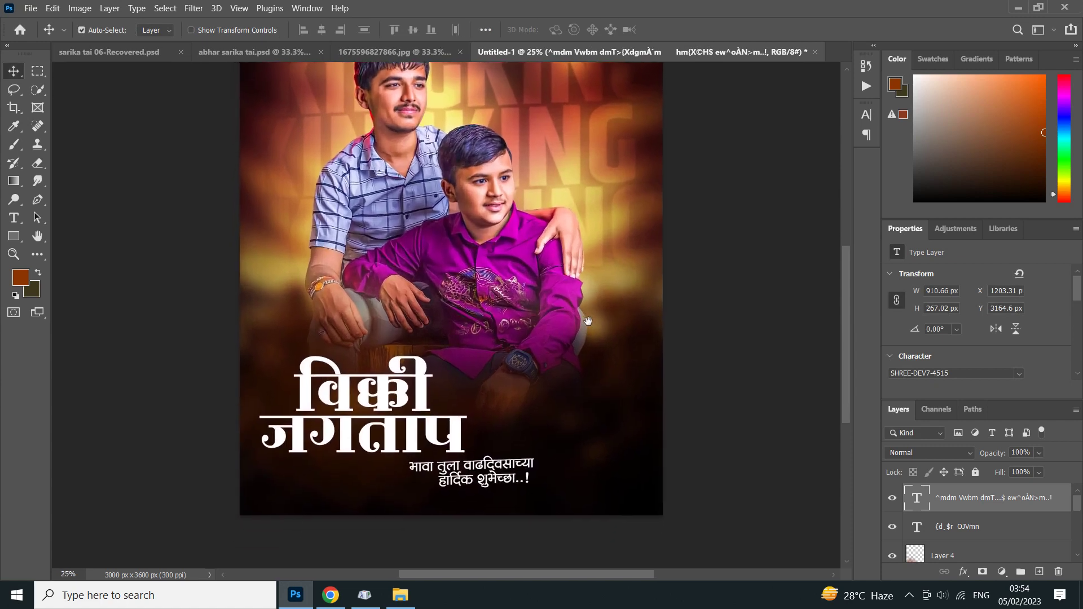
pyautogui.click(933, 522)
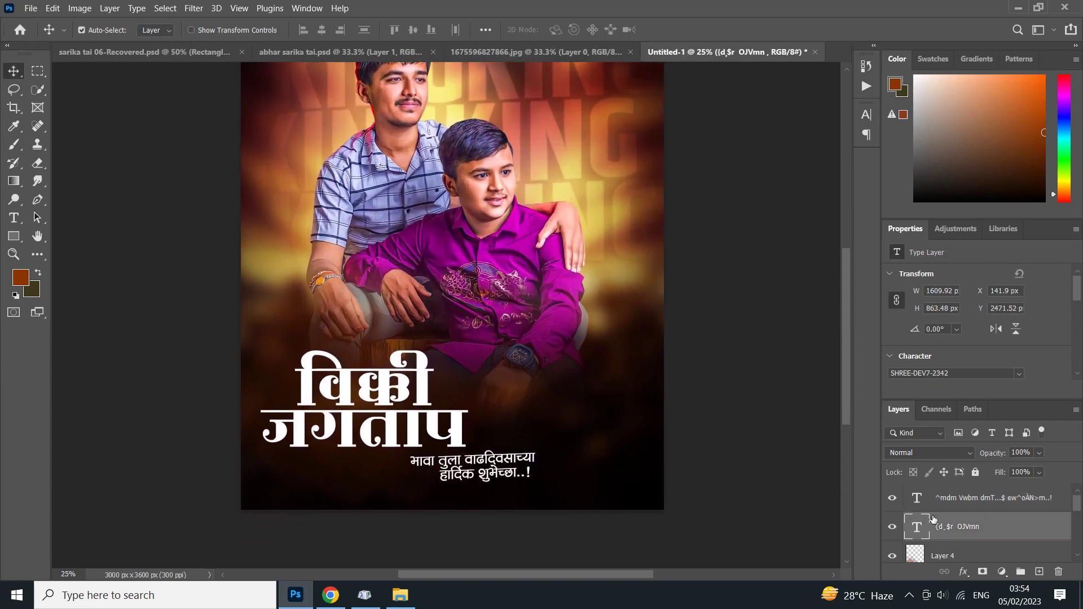
pyautogui.rightClick(941, 530)
pyautogui.click(817, 20)
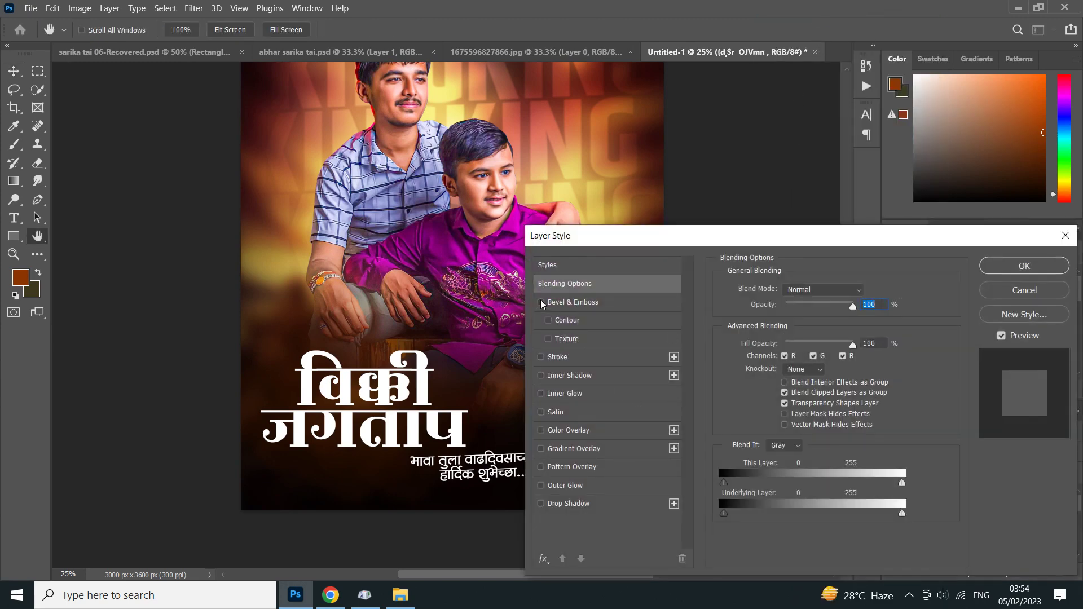
# - Enable a deepened Bevel & Emboss, an Inner Shadow and a gold Gradient Overlay on the title
pyautogui.click(541, 303)
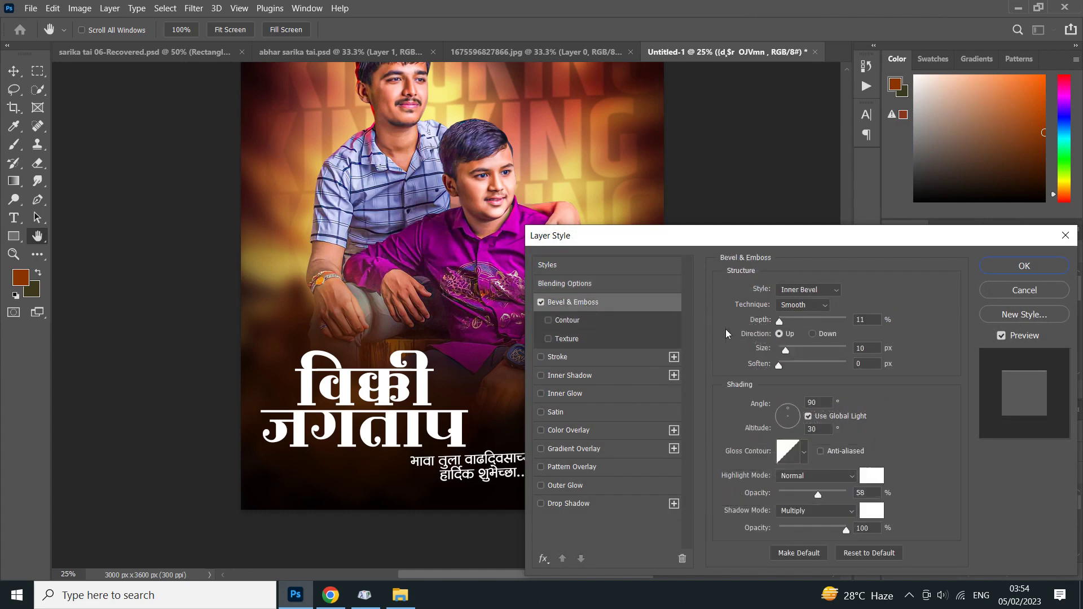
pyautogui.moveTo(786, 321)
pyautogui.mouseDown()
pyautogui.moveTo(816, 324)
pyautogui.moveTo(793, 350)
pyautogui.mouseUp()
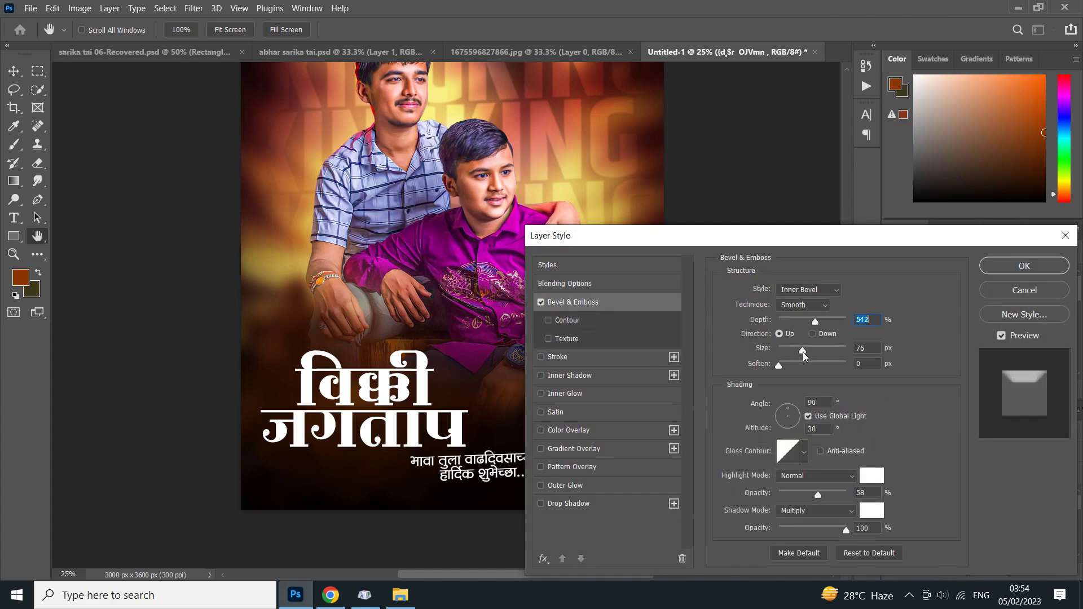
pyautogui.click(559, 375)
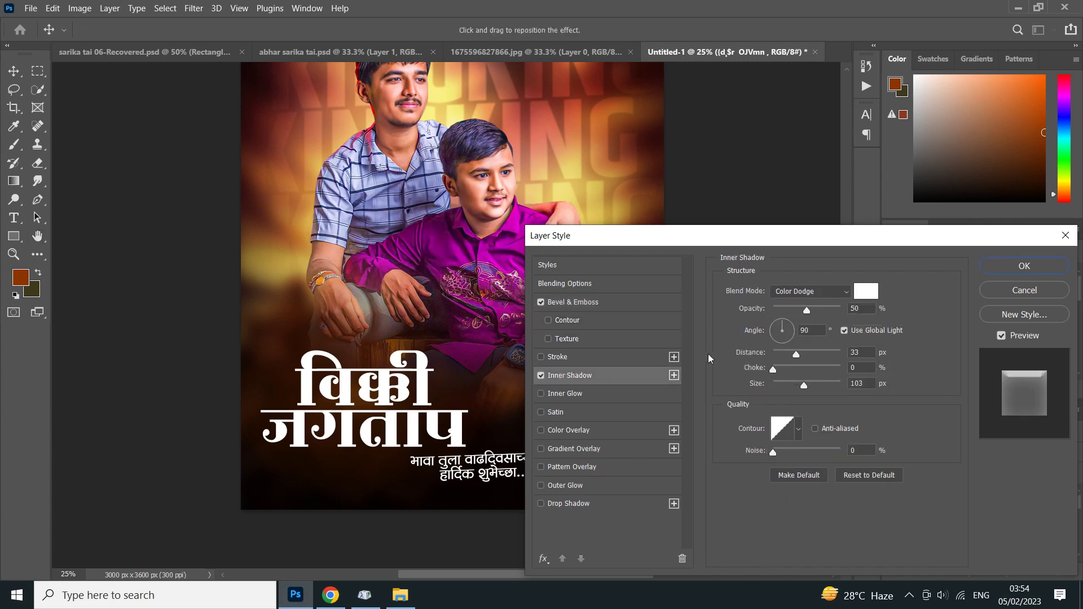
pyautogui.click(573, 447)
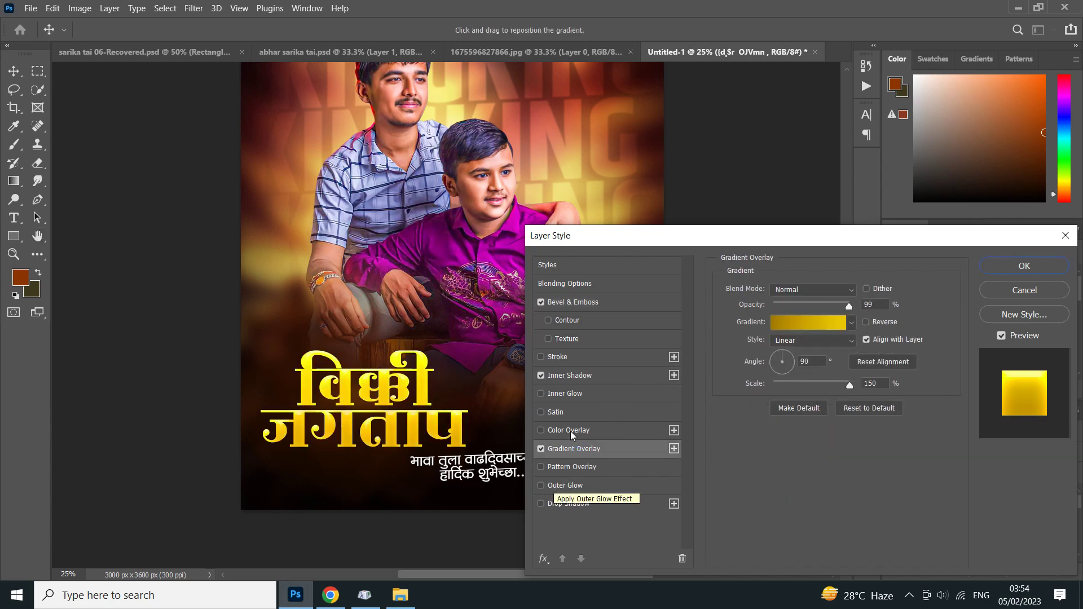
# - Tune the Color Dodge Inner Shadow to 35% opacity, 33 px distance and 65 px size
pyautogui.click(580, 378)
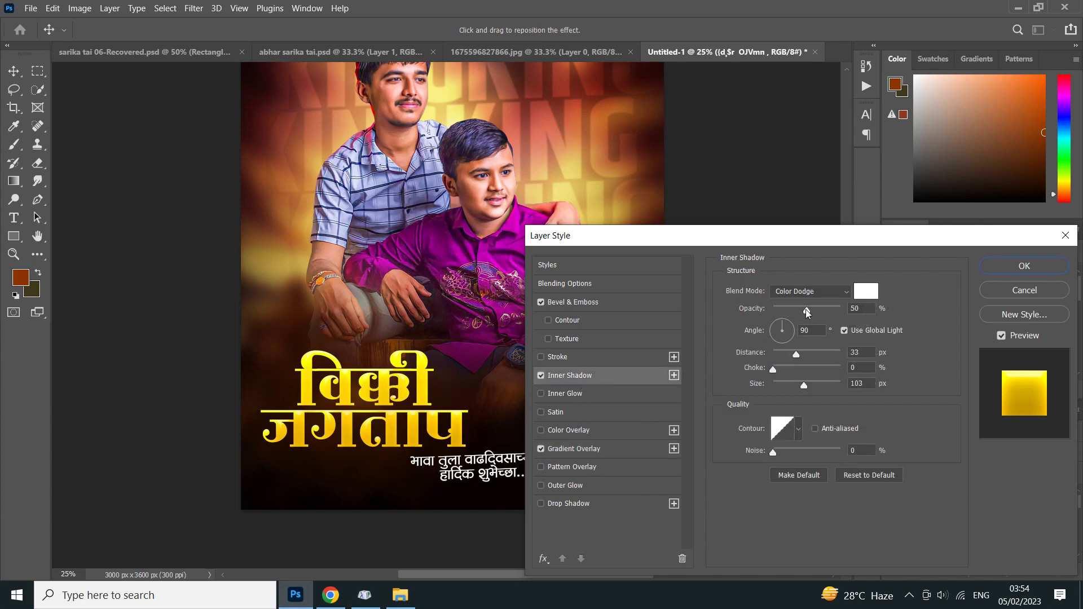
pyautogui.moveTo(807, 312)
pyautogui.mouseDown()
pyautogui.moveTo(824, 315)
pyautogui.moveTo(781, 310)
pyautogui.mouseUp()
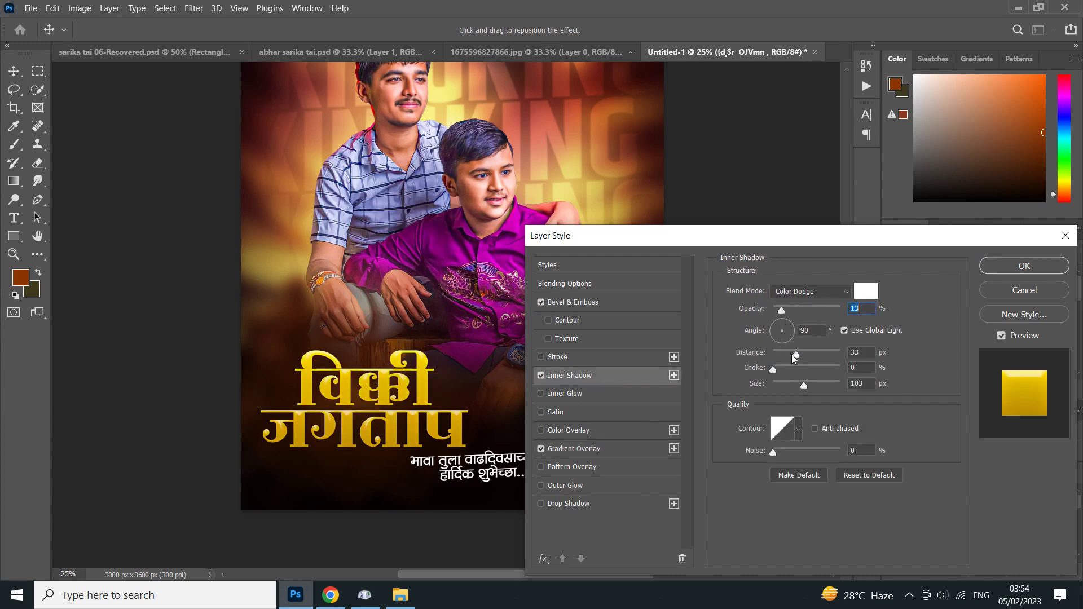
pyautogui.moveTo(792, 355); pyautogui.dragTo(787, 386)
pyautogui.moveTo(800, 310); pyautogui.dragTo(805, 310)
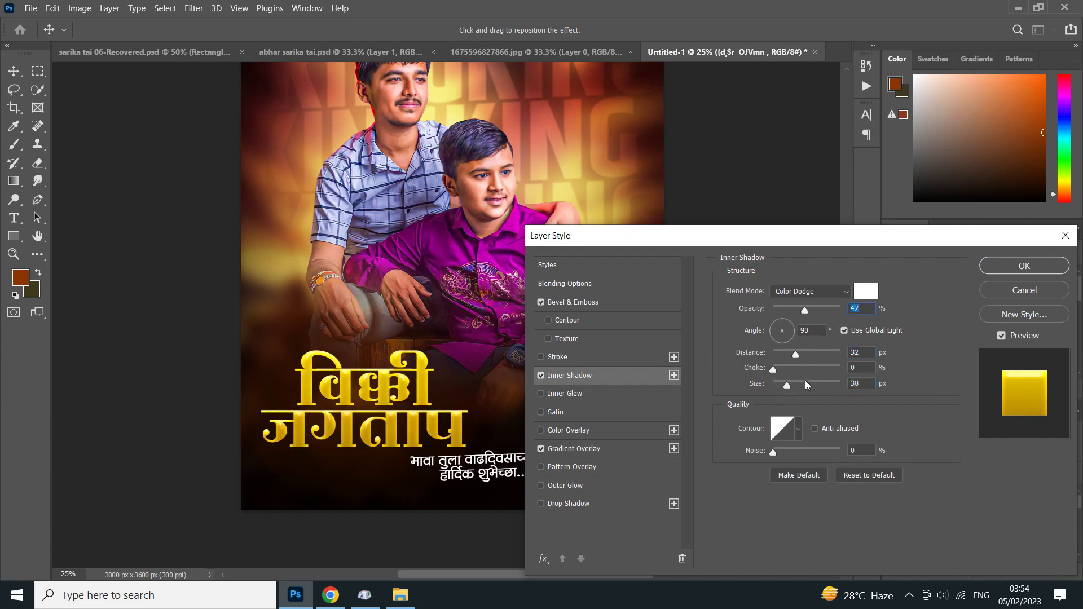
pyautogui.moveTo(792, 384)
pyautogui.mouseDown()
pyautogui.moveTo(801, 368)
pyautogui.moveTo(770, 369)
pyautogui.moveTo(798, 355)
pyautogui.moveTo(782, 327)
pyautogui.moveTo(791, 332)
pyautogui.moveTo(787, 316)
pyautogui.moveTo(797, 310)
pyautogui.mouseUp()
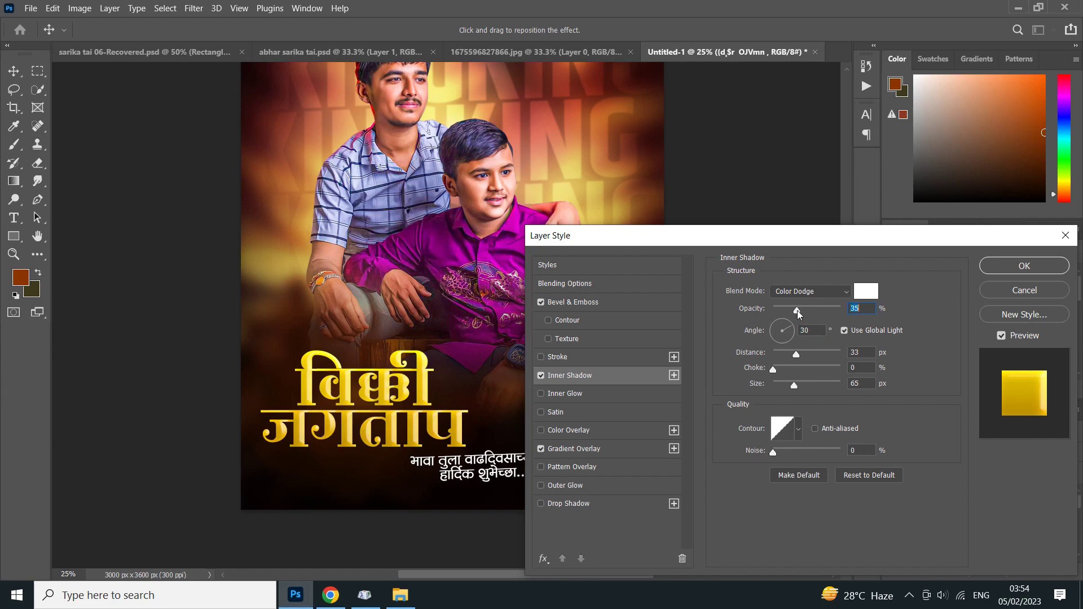
# - Add a faint Satin and a tight Outer Glow (50% opacity, 5 px size) to the title
pyautogui.click(550, 413)
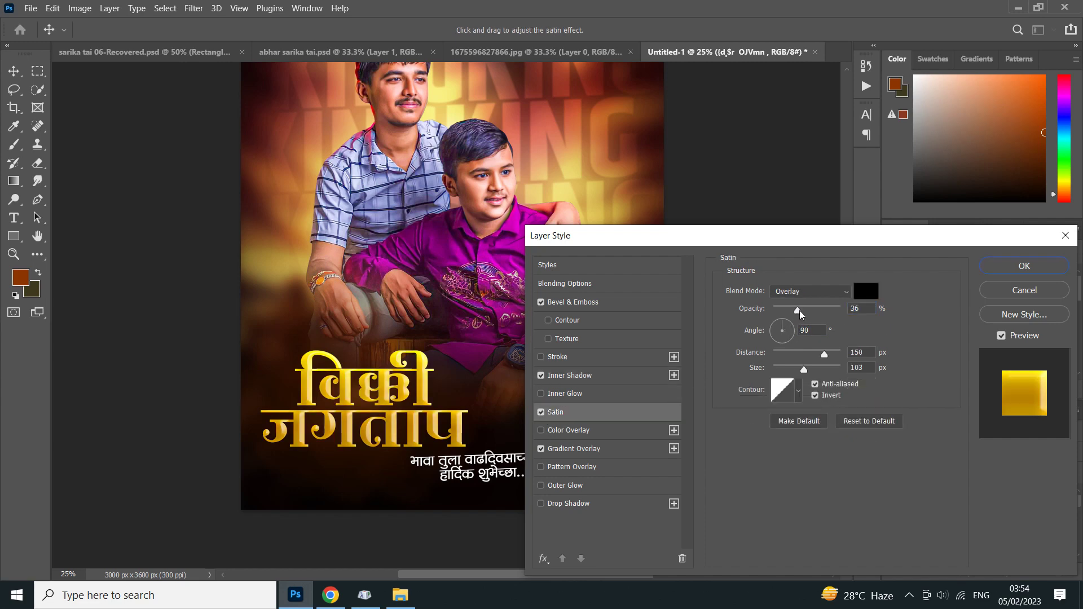
pyautogui.moveTo(800, 313); pyautogui.dragTo(774, 314)
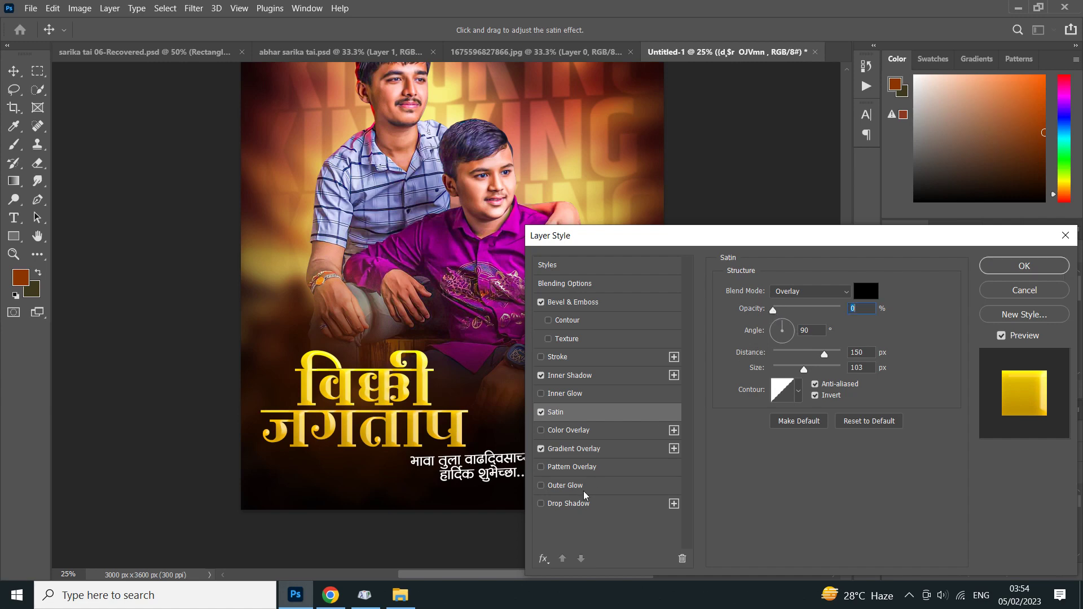
pyautogui.click(560, 489)
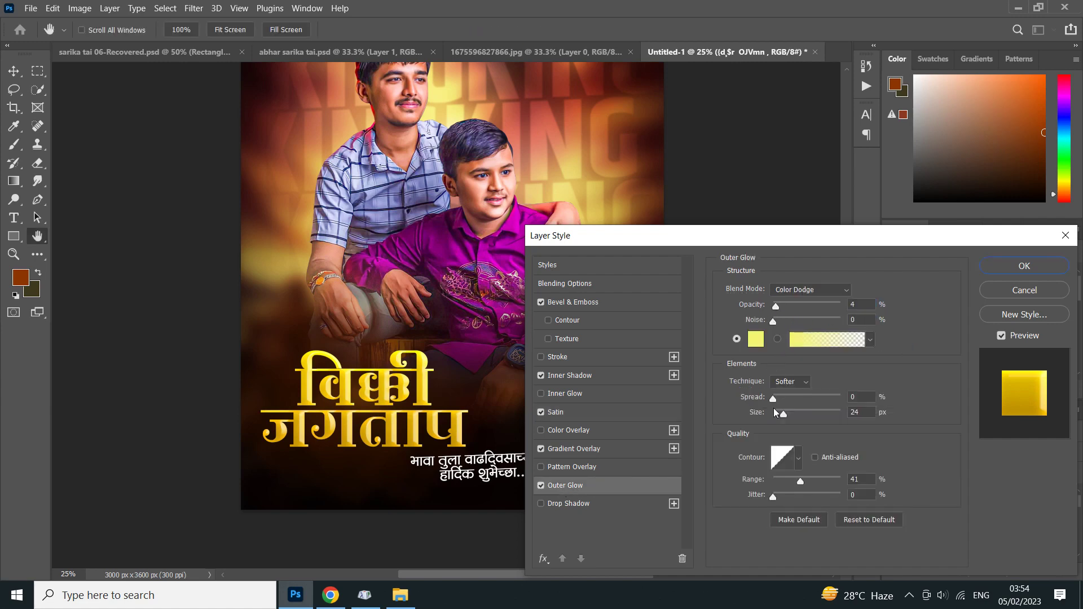
pyautogui.moveTo(781, 305)
pyautogui.mouseDown()
pyautogui.moveTo(818, 310)
pyautogui.moveTo(807, 310)
pyautogui.mouseUp()
pyautogui.moveTo(783, 414)
pyautogui.mouseDown()
pyautogui.moveTo(814, 415)
pyautogui.moveTo(787, 417)
pyautogui.mouseUp()
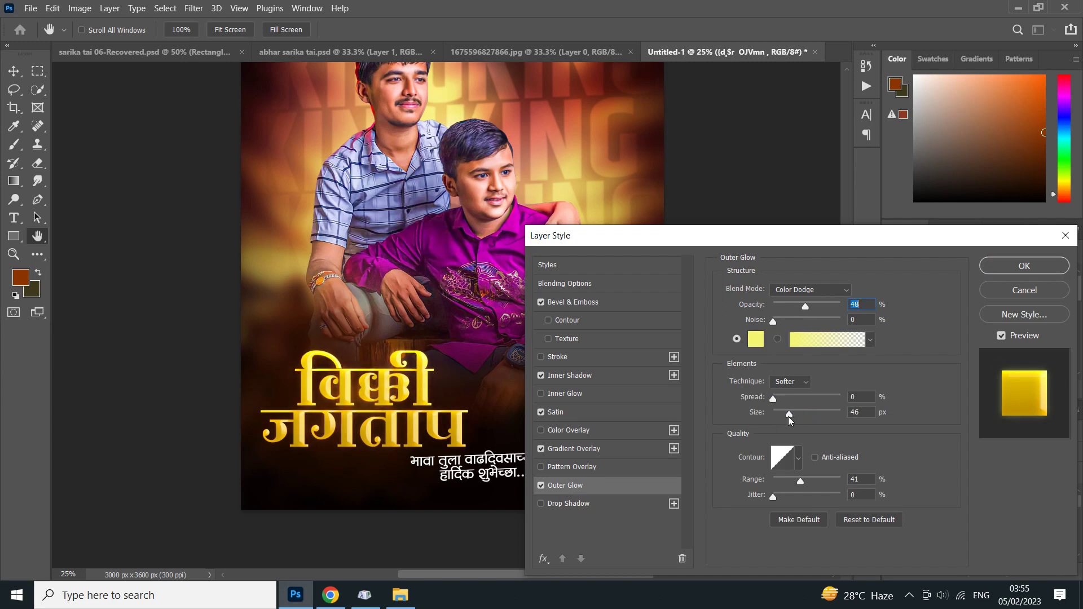
pyautogui.moveTo(773, 322)
pyautogui.mouseDown()
pyautogui.moveTo(818, 308)
pyautogui.moveTo(807, 310)
pyautogui.mouseUp()
pyautogui.moveTo(786, 410); pyautogui.dragTo(776, 411)
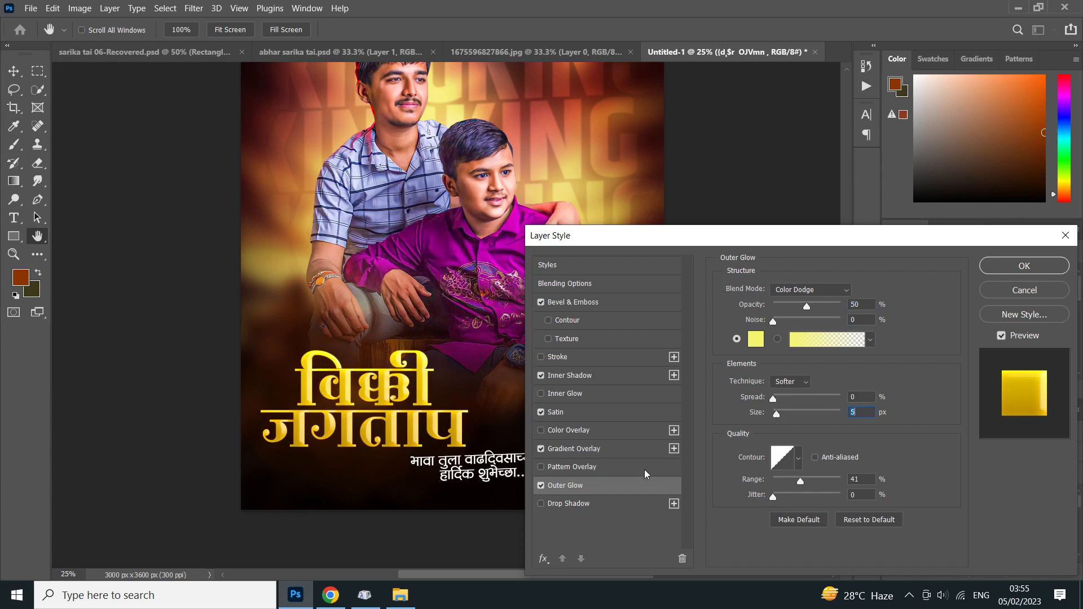
# - Add a black Drop Shadow at 21% opacity, 90° angle, 0 px distance, 27 px size
pyautogui.click(556, 508)
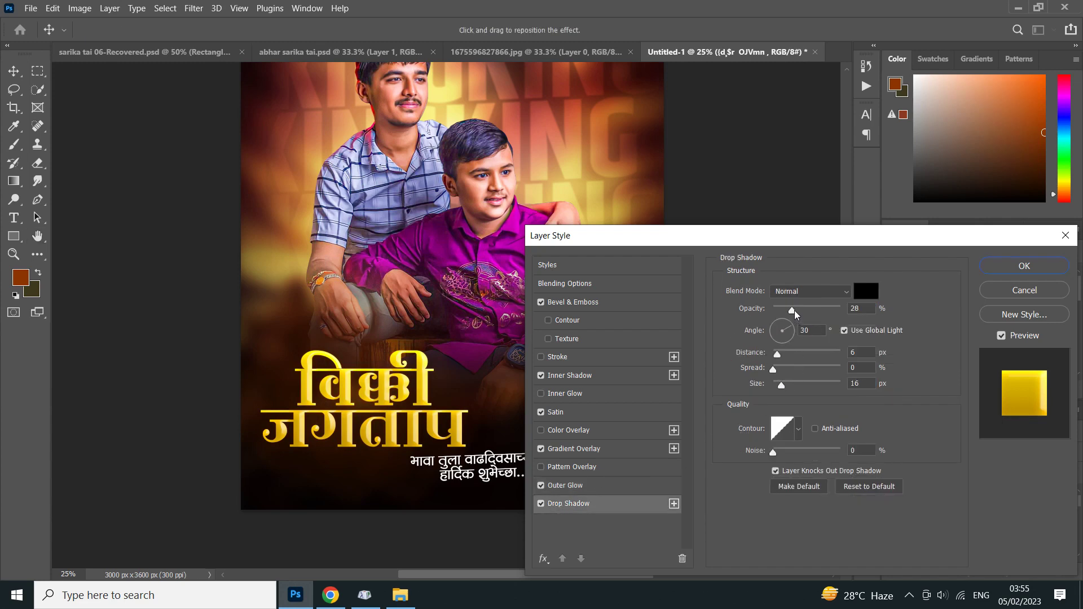
pyautogui.moveTo(792, 311); pyautogui.dragTo(798, 311)
pyautogui.moveTo(778, 354)
pyautogui.mouseDown()
pyautogui.moveTo(802, 356)
pyautogui.moveTo(785, 356)
pyautogui.moveTo(784, 384)
pyautogui.mouseUp()
pyautogui.moveTo(788, 338)
pyautogui.mouseDown()
pyautogui.moveTo(792, 321)
pyautogui.moveTo(795, 335)
pyautogui.moveTo(812, 330)
pyautogui.mouseUp()
pyautogui.write('90')
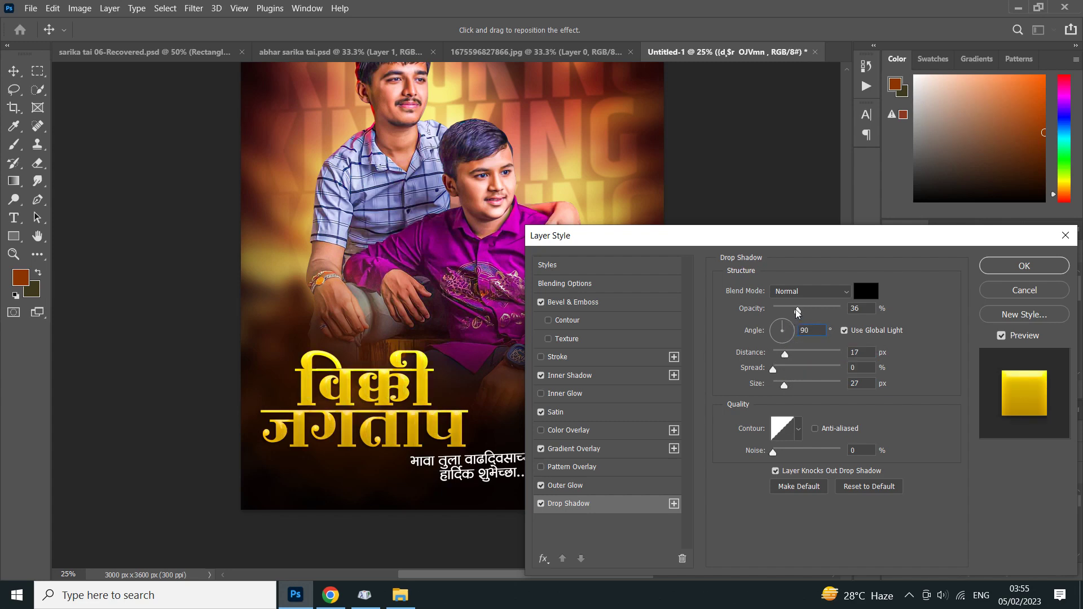
pyautogui.moveTo(797, 310); pyautogui.dragTo(786, 309)
pyautogui.moveTo(785, 354); pyautogui.dragTo(761, 360)
# - Set the bevel's shadow opacity to 69%, highlight to 74%, size 32 px and depth 729%
pyautogui.click(581, 307)
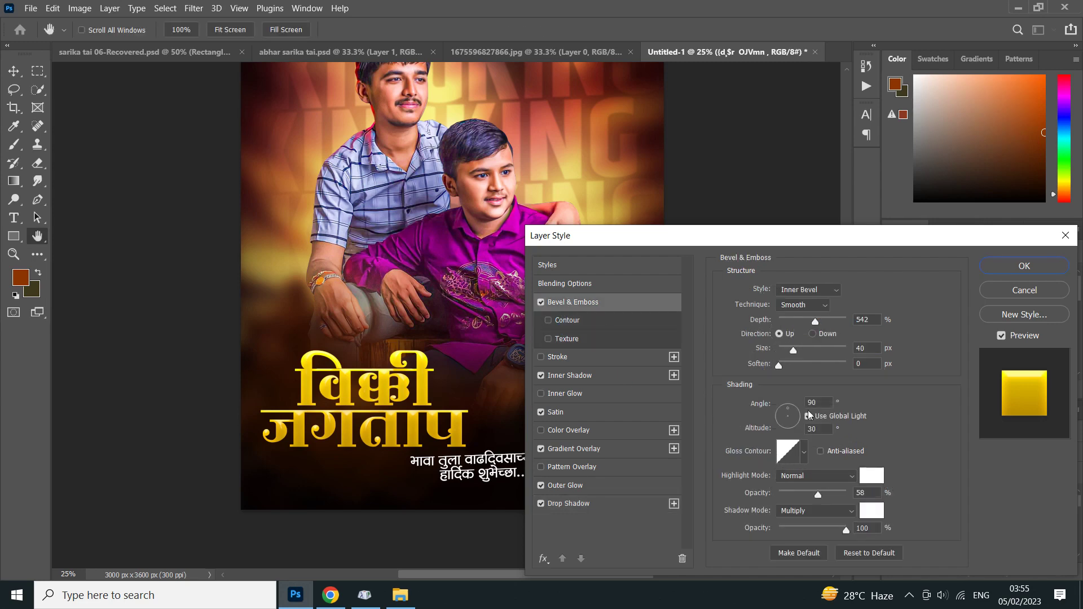
pyautogui.click(833, 530)
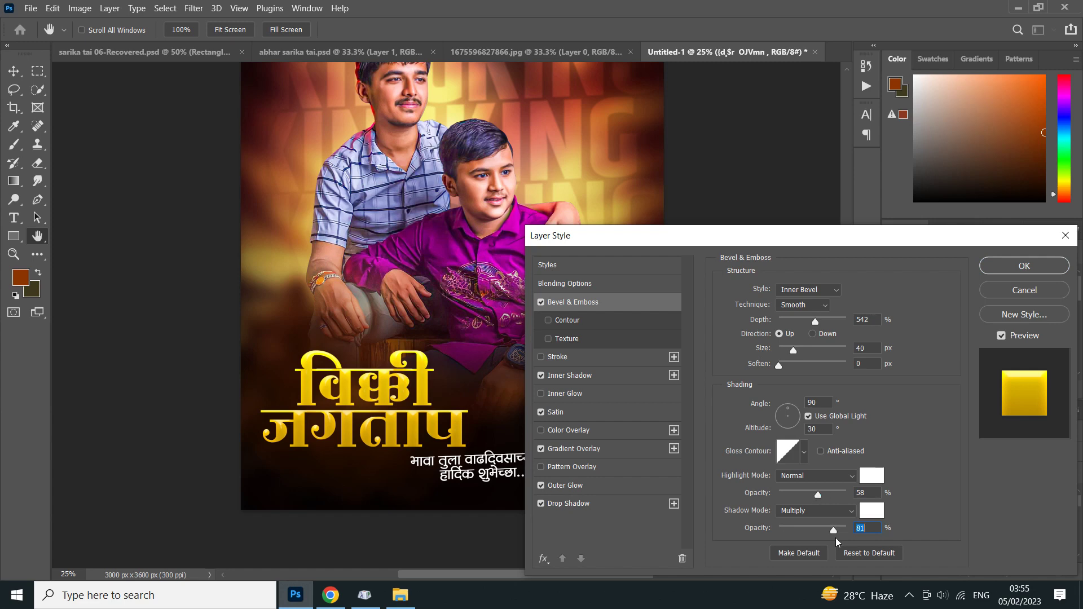
pyautogui.moveTo(834, 536); pyautogui.dragTo(829, 534)
pyautogui.moveTo(818, 495); pyautogui.dragTo(829, 495)
pyautogui.moveTo(792, 357); pyautogui.dragTo(793, 364)
pyautogui.moveTo(816, 323); pyautogui.dragTo(830, 326)
pyautogui.click(829, 326)
# - Raise the Inner Shadow distance to 36 px and apply the title's layer effects
pyautogui.click(569, 376)
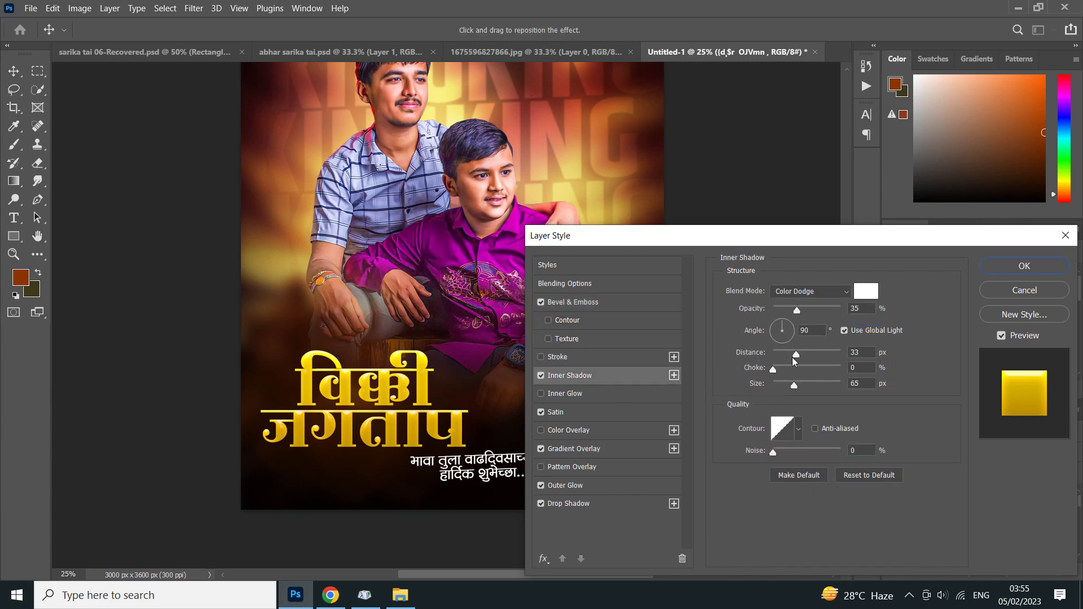
pyautogui.moveTo(791, 356); pyautogui.dragTo(798, 357)
pyautogui.click(988, 270)
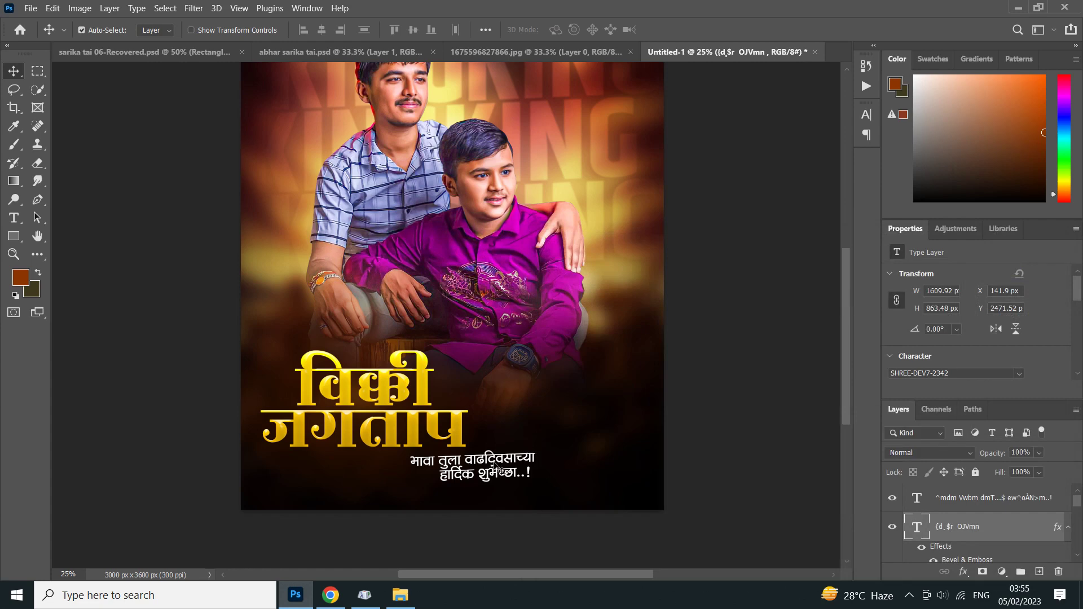
# - Shift the Marathi greeting left and recolour its text to pale cream #fffdeb
pyautogui.moveTo(501, 468); pyautogui.dragTo(478, 467)
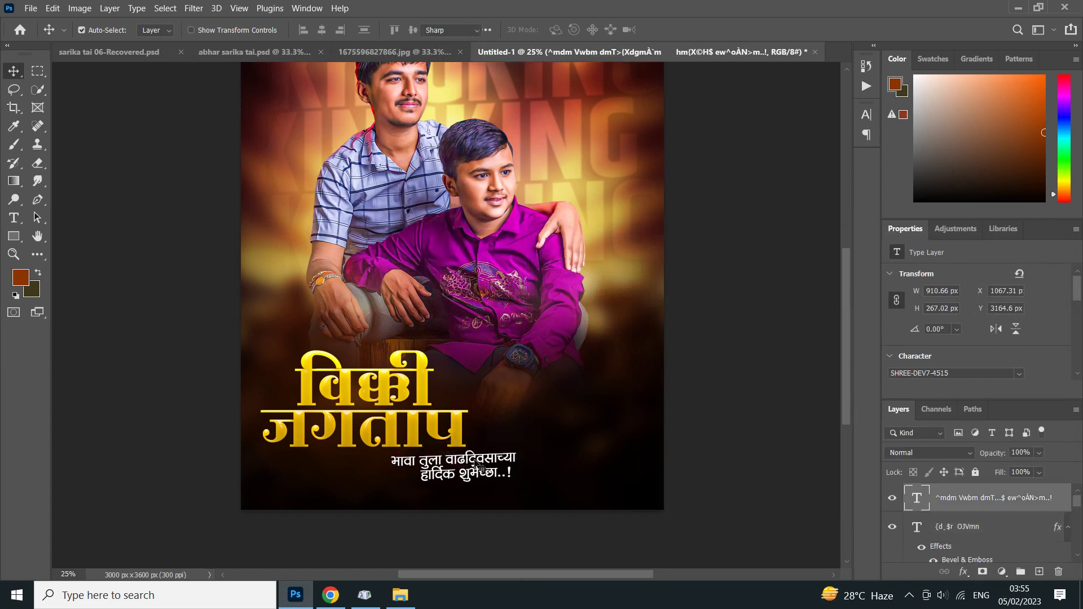
pyautogui.doubleClick(457, 467)
pyautogui.click(565, 29)
pyautogui.click(764, 274)
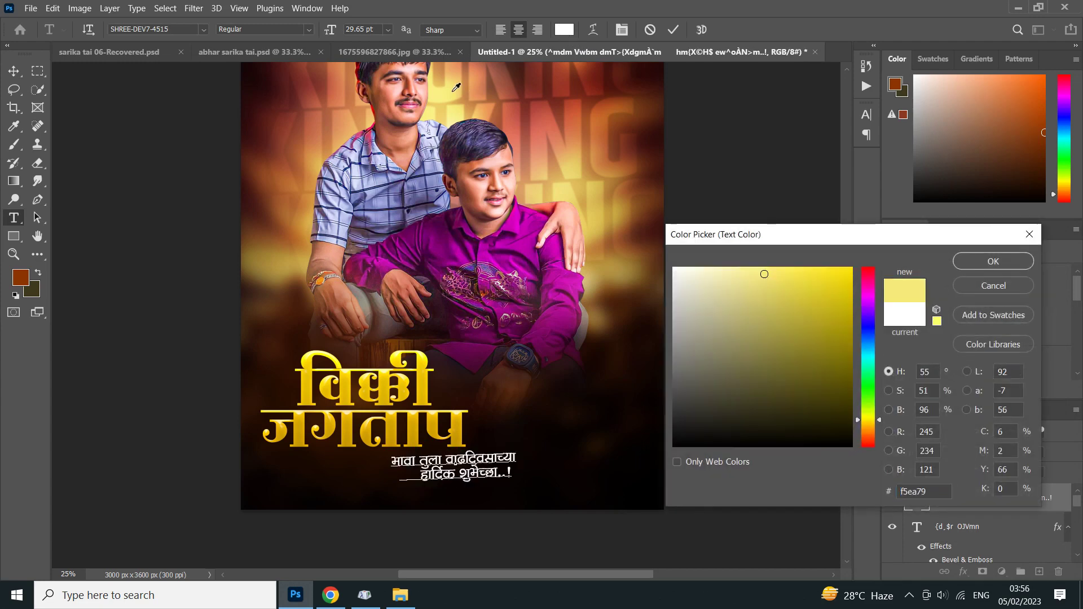
pyautogui.moveTo(727, 302); pyautogui.dragTo(687, 267)
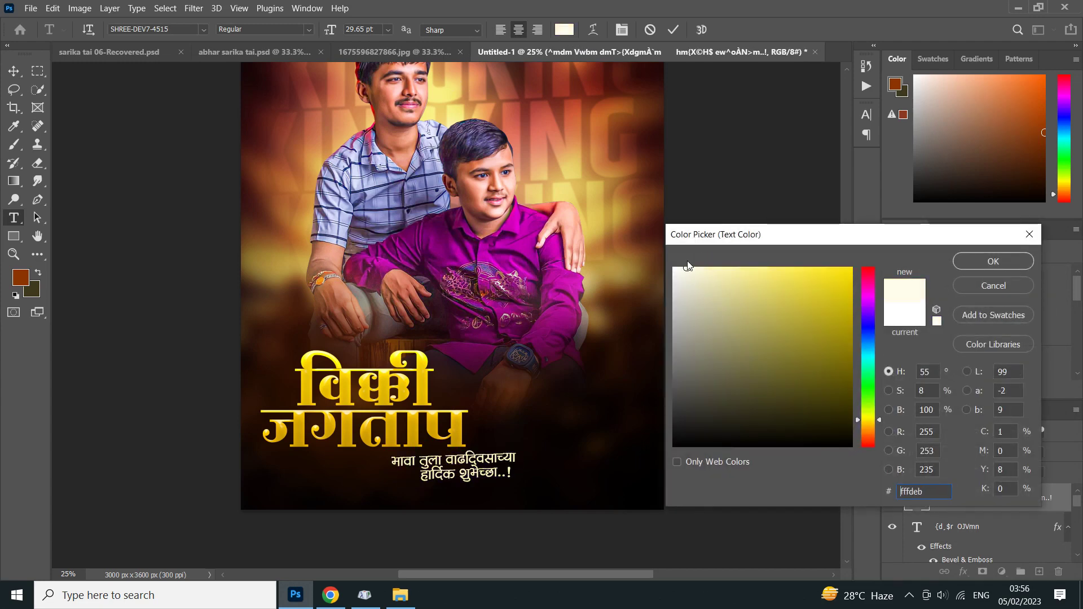
pyautogui.click(954, 262)
# - Commit the greeting text and draw a curved swoosh path with the Pen tool below it
pyautogui.click(674, 30)
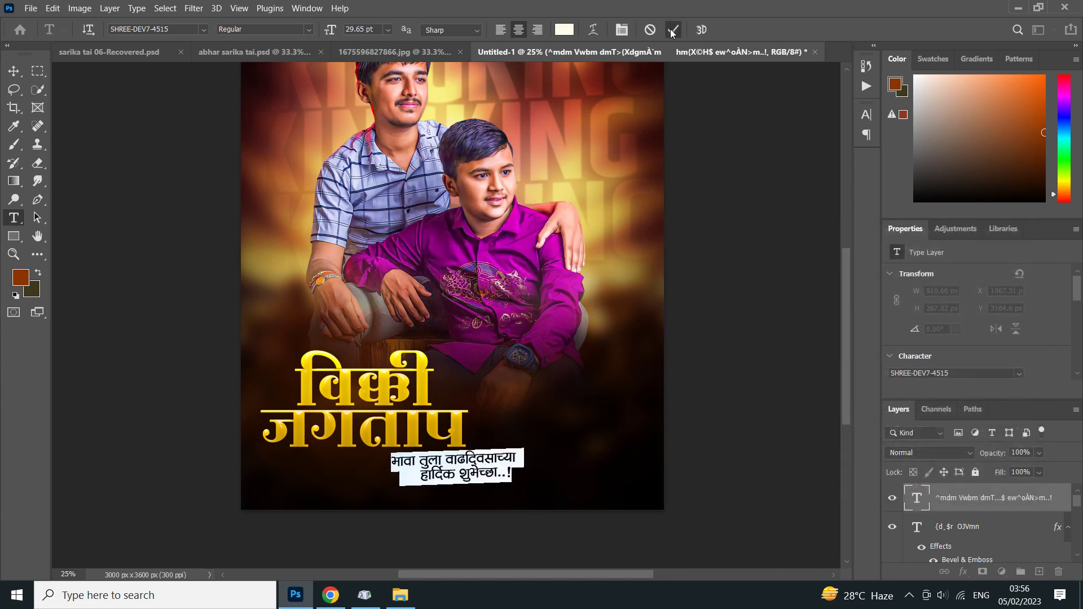
pyautogui.press('v')
pyautogui.click(38, 200)
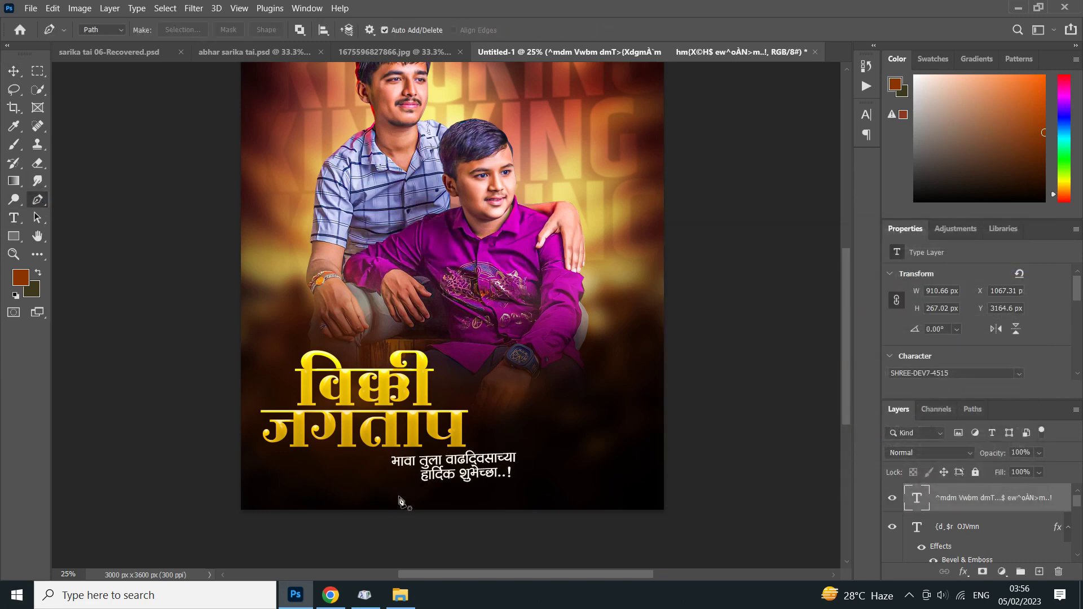
pyautogui.scroll(-3, 445, 476)
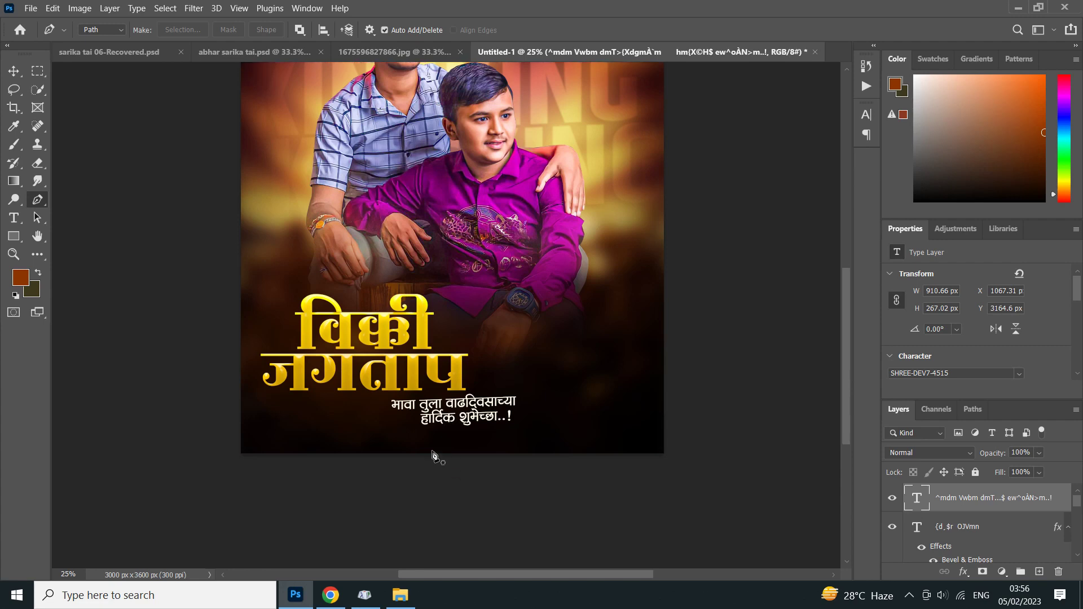
pyautogui.click(412, 435)
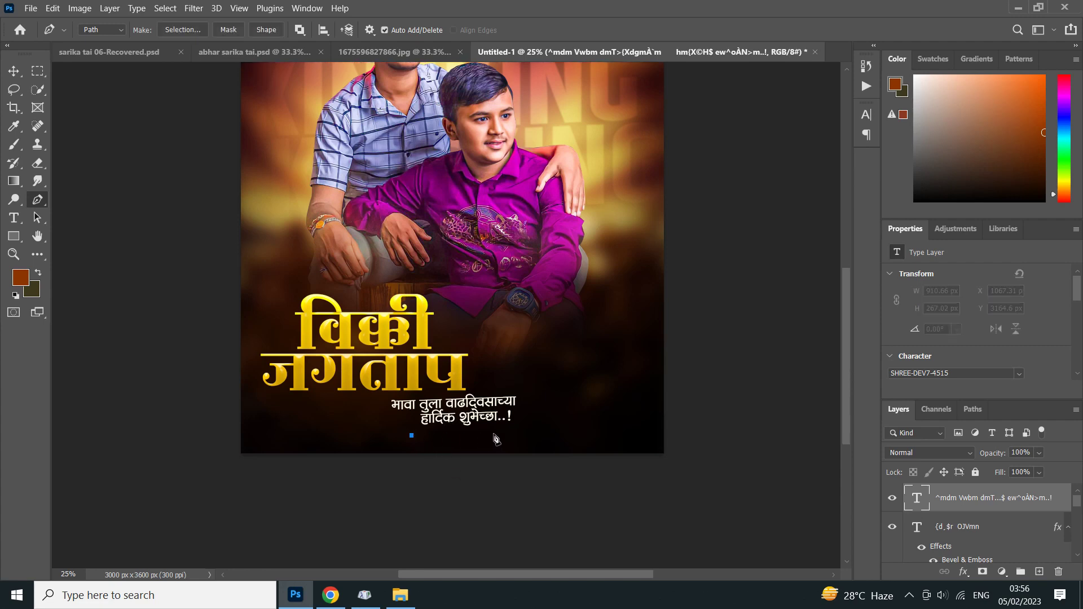
pyautogui.moveTo(512, 425); pyautogui.dragTo(502, 440)
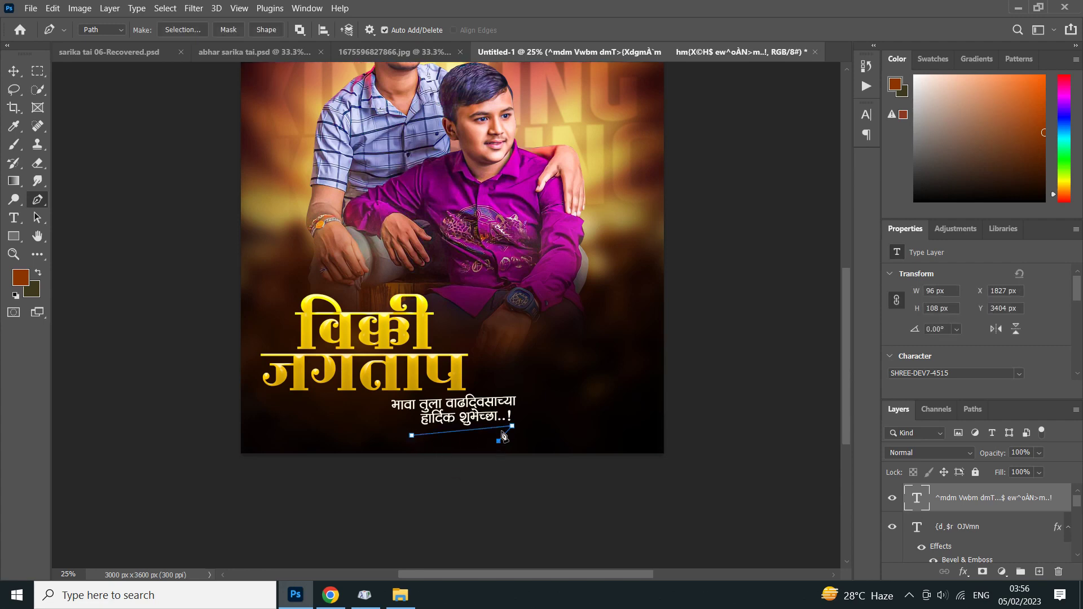
# - Turn the path into a selection, fill it on a new layer, and deselect
pyautogui.rightClick(492, 435)
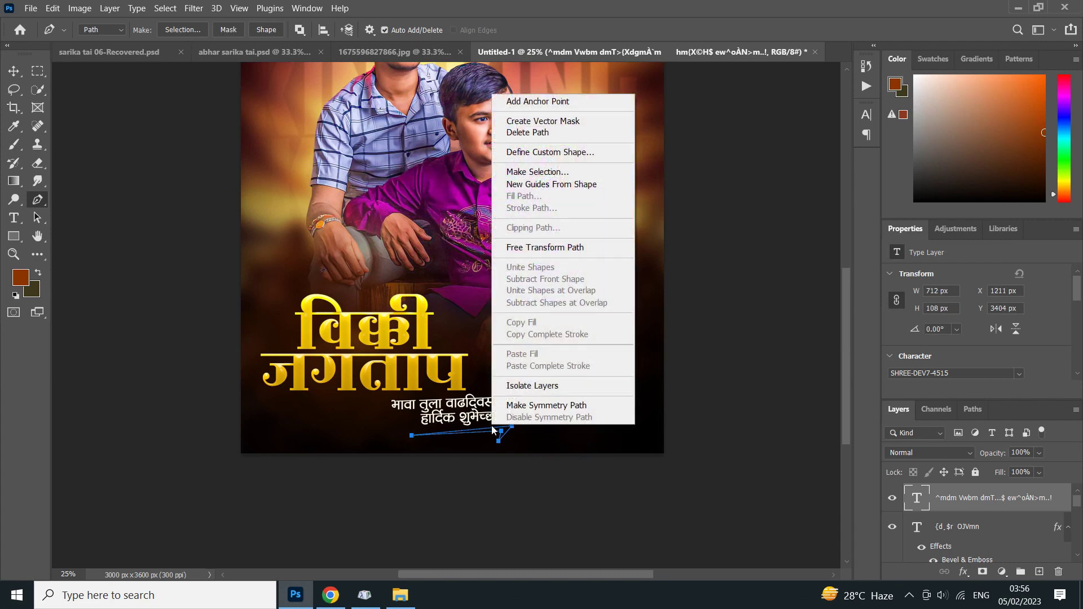
pyautogui.click(532, 172)
pyautogui.press('Return')
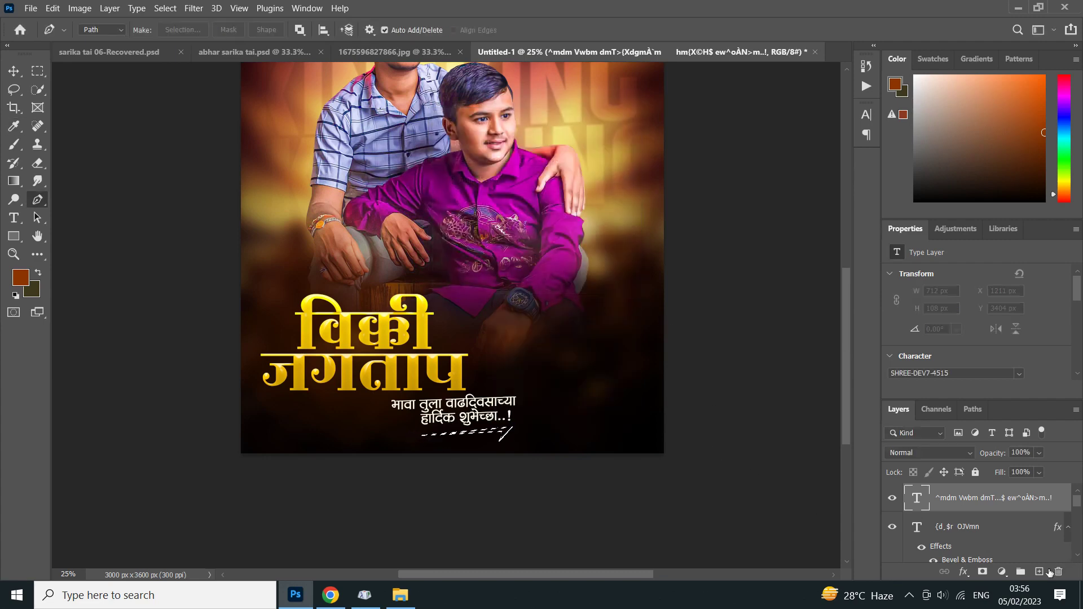
pyautogui.click(1040, 571)
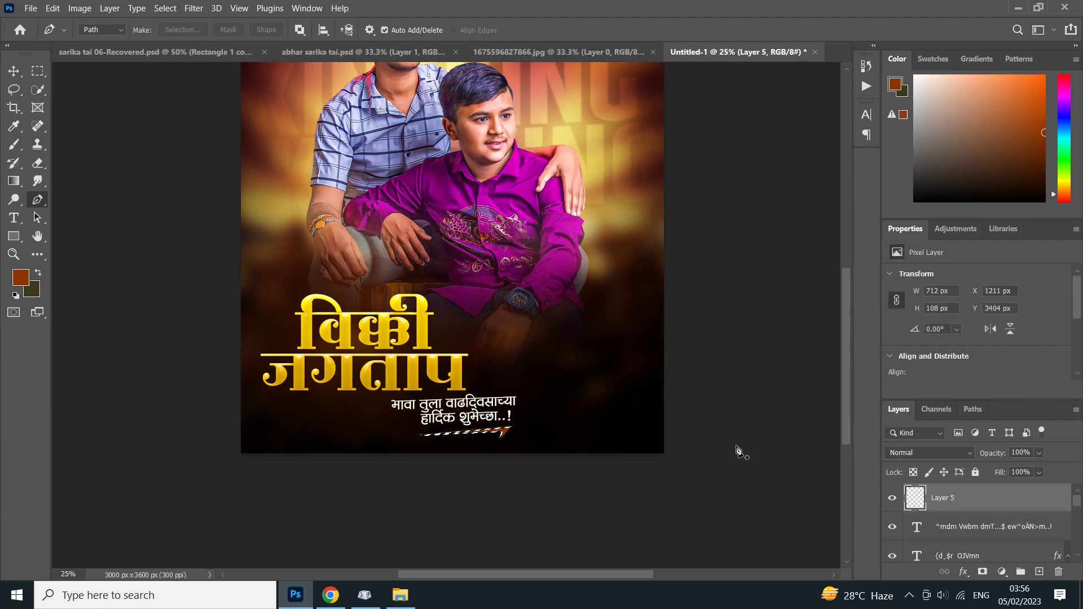
pyautogui.hotkey('alt', 'BackSpace')
pyautogui.hotkey('ctrl', 'd')
# - Place the swoosh under the greeting with Lighter Color blending at 58% opacity
pyautogui.click(9, 76)
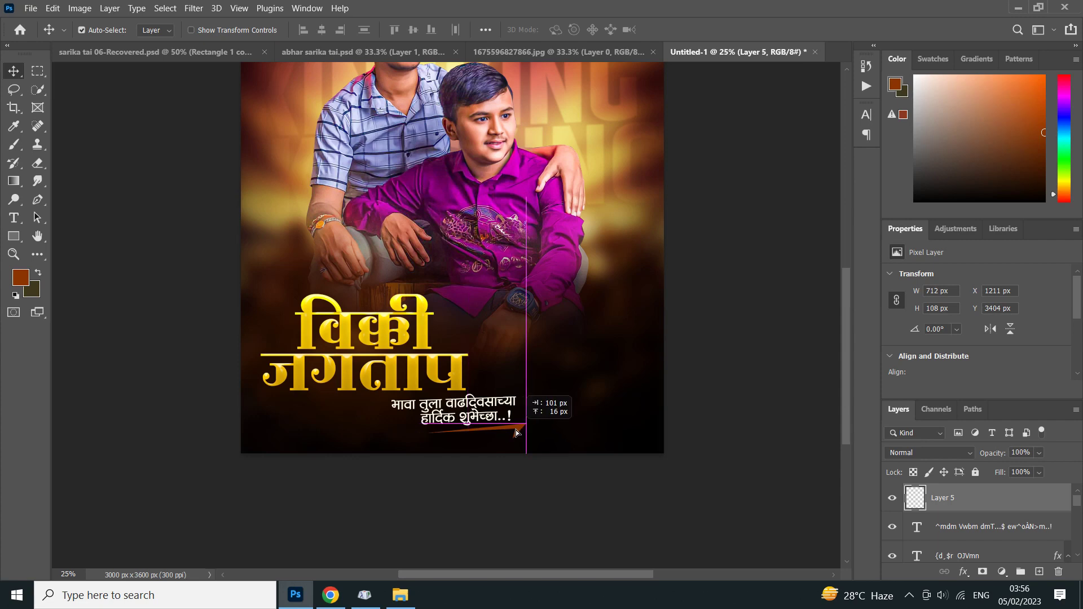
pyautogui.moveTo(511, 433); pyautogui.dragTo(525, 431)
pyautogui.click(910, 453)
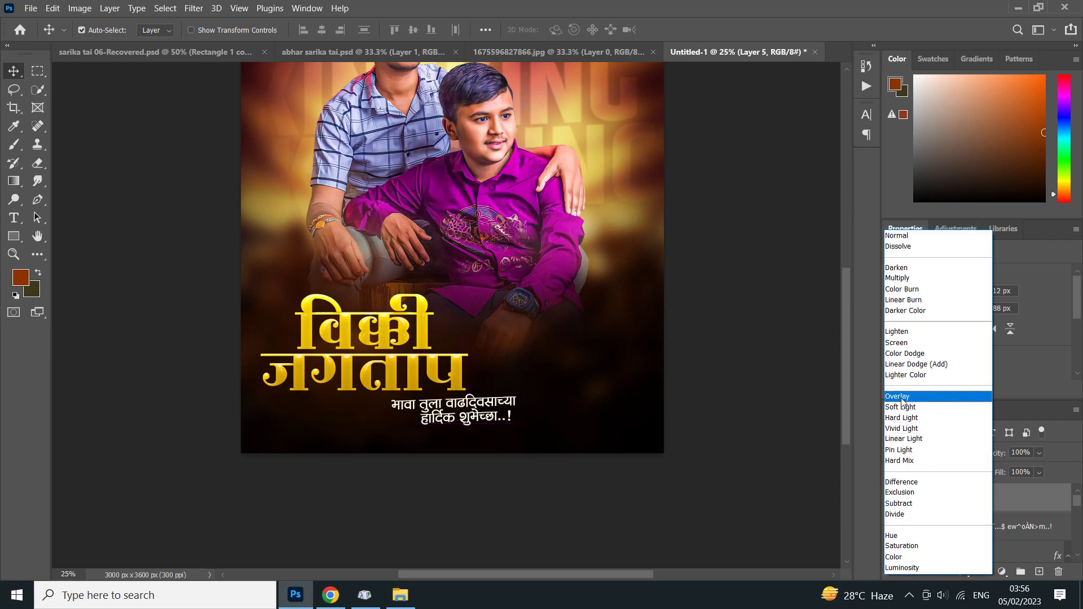
pyautogui.click(919, 375)
pyautogui.moveTo(989, 454); pyautogui.dragTo(981, 455)
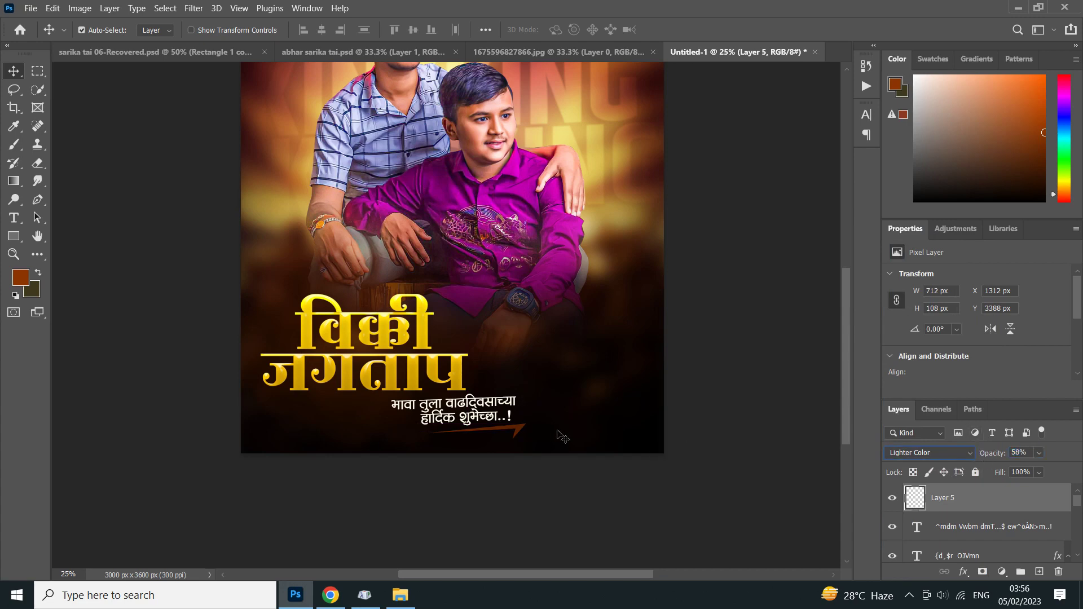
pyautogui.hotkey('shift', 'alt', 'o')
pyautogui.hotkey('shift', '-')
# - Fine-tune the swoosh's vertical position and zoom out to view the whole poster
pyautogui.moveTo(516, 431); pyautogui.dragTo(516, 436)
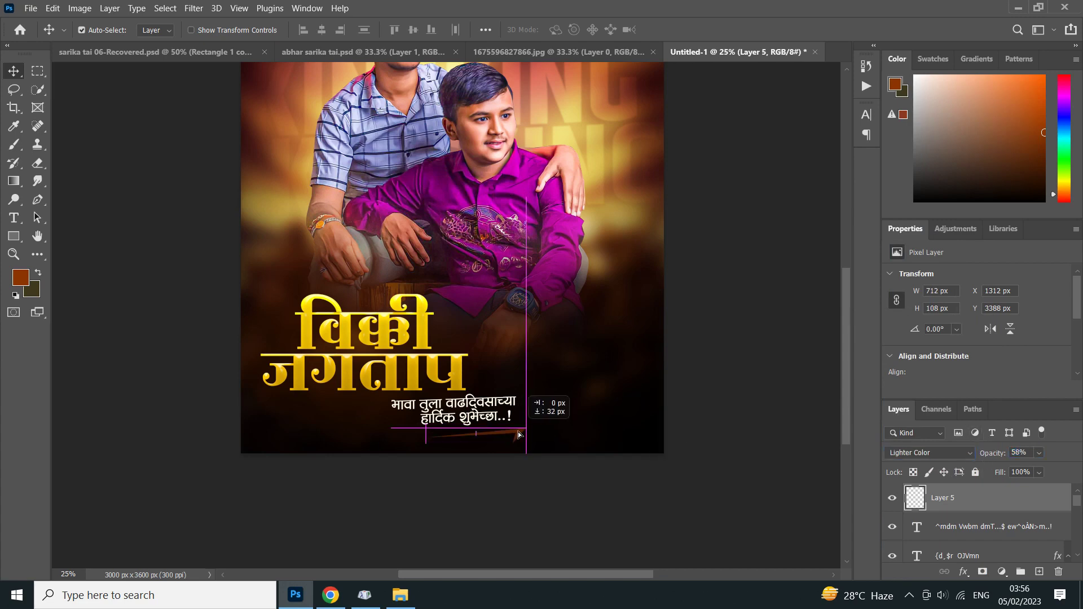
pyautogui.press('Up')
pyautogui.press('Up')
pyautogui.press('Up')
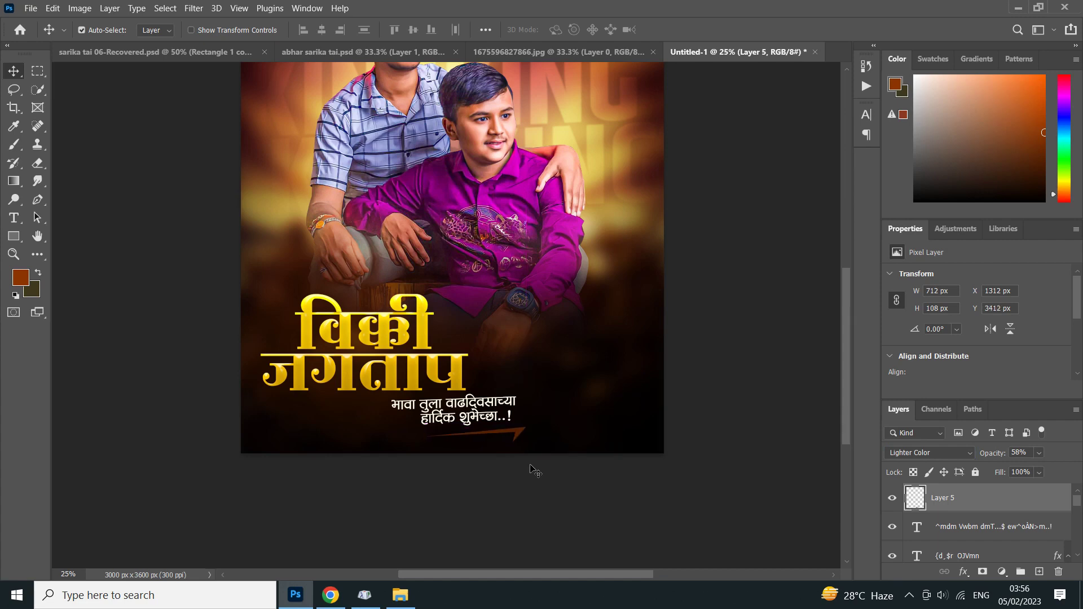
pyautogui.hotkey('ctrl', '-')
pyautogui.scroll(3, 499, 414)
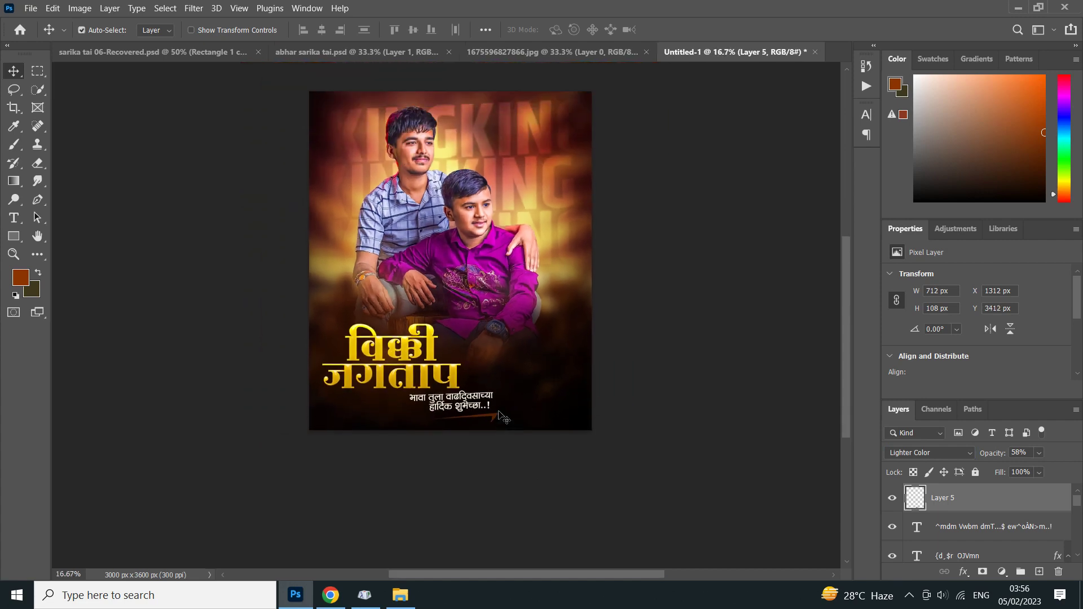
pyautogui.scroll(2, 500, 412)
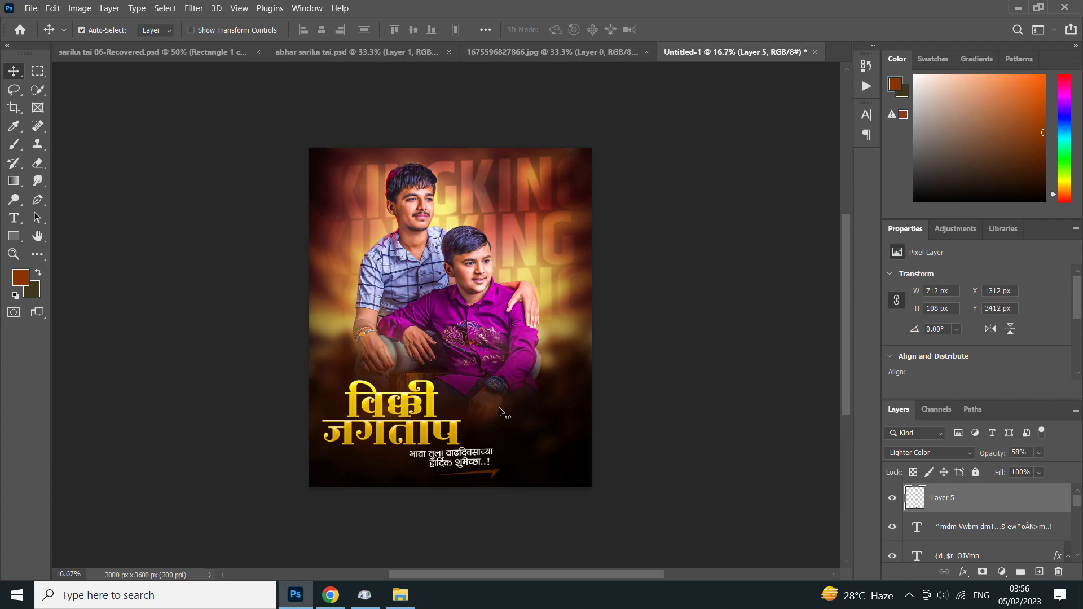
# - Add a Color Balance layer with midtones at -3, +3, -4, then stamp visible layers into Layer 6
pyautogui.click(955, 231)
pyautogui.click(927, 273)
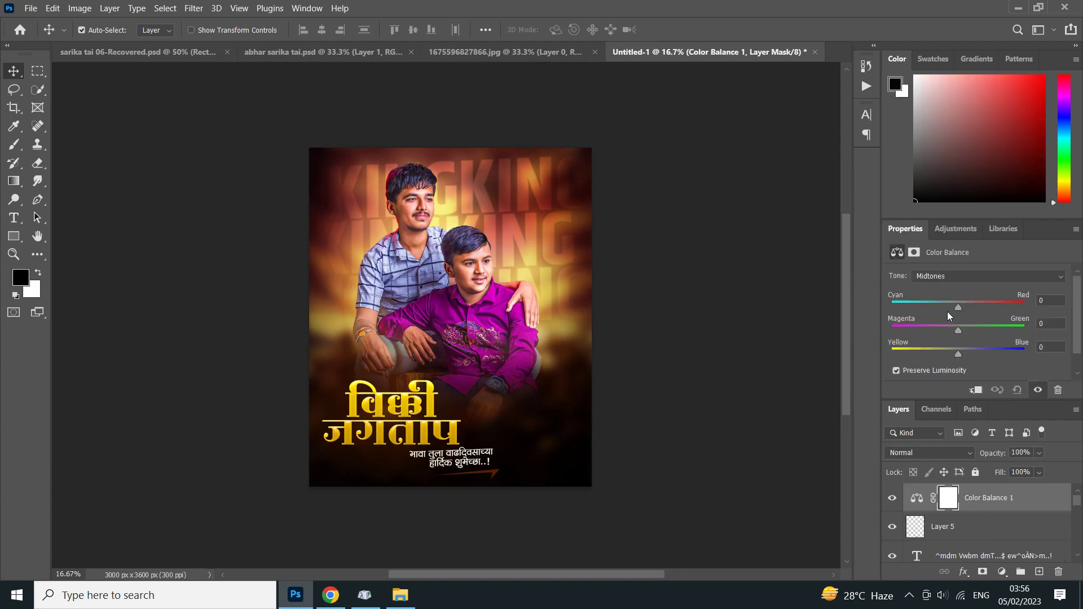
pyautogui.moveTo(957, 312)
pyautogui.mouseDown()
pyautogui.moveTo(975, 339)
pyautogui.moveTo(963, 337)
pyautogui.moveTo(962, 355)
pyautogui.mouseUp()
pyautogui.hotkey('ctrl', 'shift', 'alt', 'e')
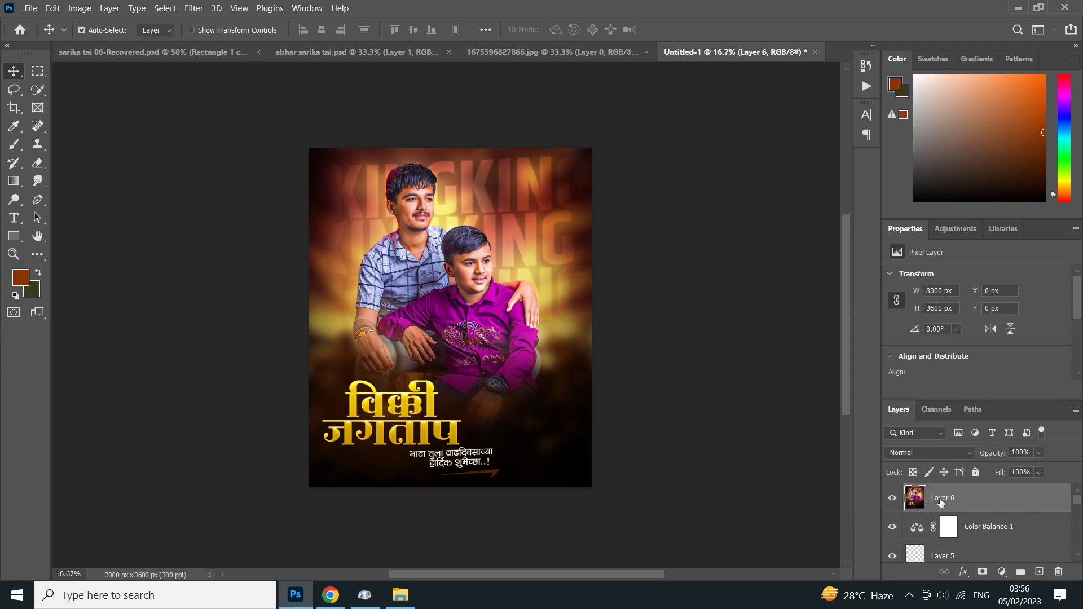
# - Apply Unsharp Mask to Layer 6 with Amount 29%, Radius 2.1 px and Threshold 0
pyautogui.click(193, 8)
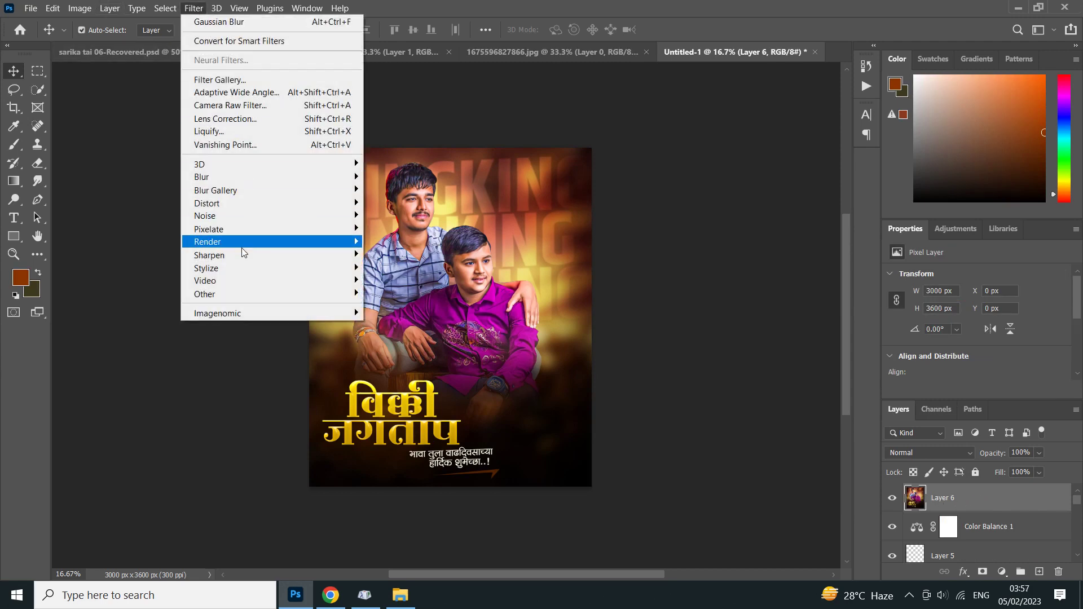
pyautogui.moveTo(209, 255)
pyautogui.click(395, 319)
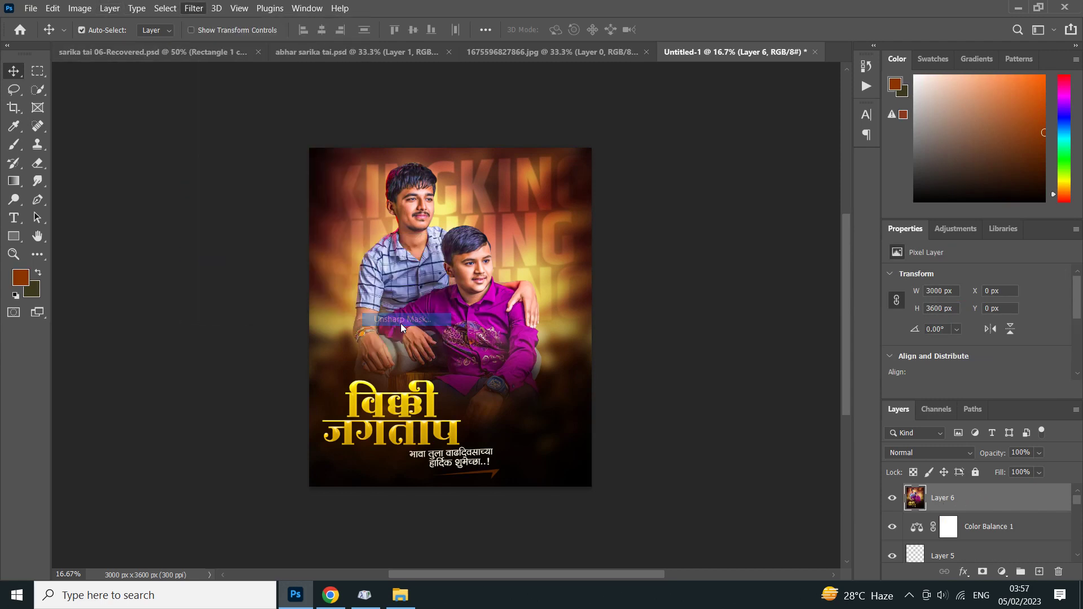
pyautogui.moveTo(647, 353); pyautogui.dragTo(663, 353)
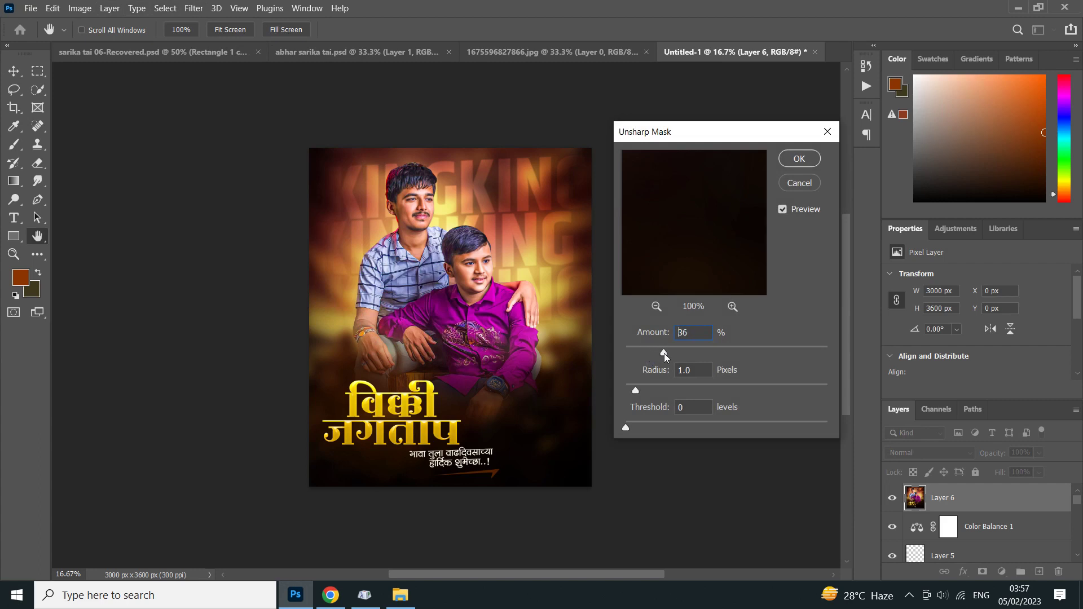
pyautogui.moveTo(636, 390); pyautogui.dragTo(653, 390)
pyautogui.moveTo(664, 353); pyautogui.dragTo(662, 352)
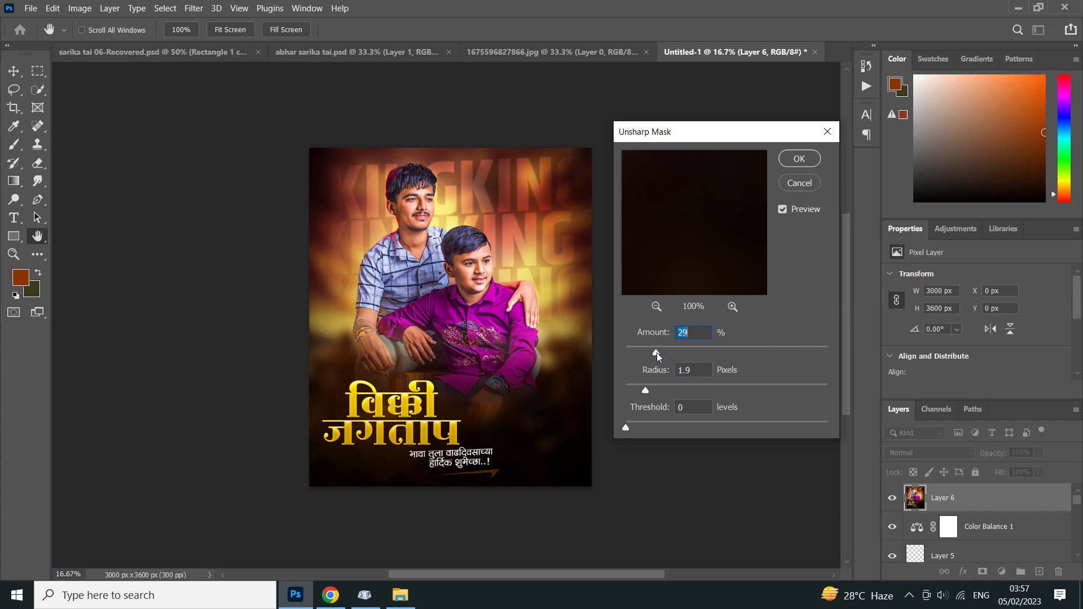
pyautogui.click(649, 390)
pyautogui.click(662, 354)
pyautogui.moveTo(661, 354); pyautogui.dragTo(663, 353)
pyautogui.click(794, 162)
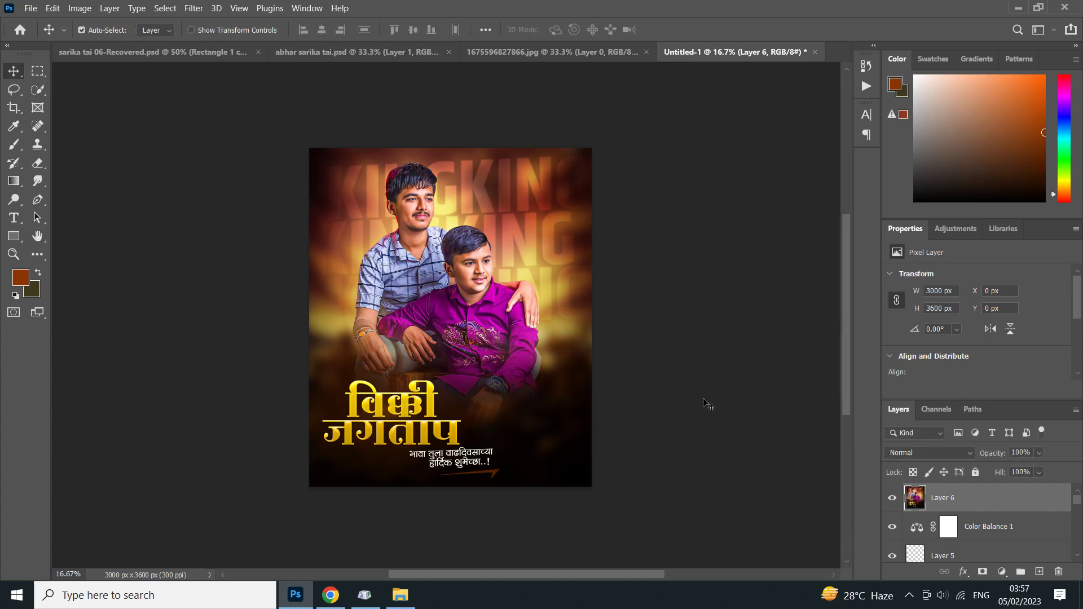
pyautogui.hotkey('ctrl', '+')
pyautogui.hotkey('ctrl', '+')
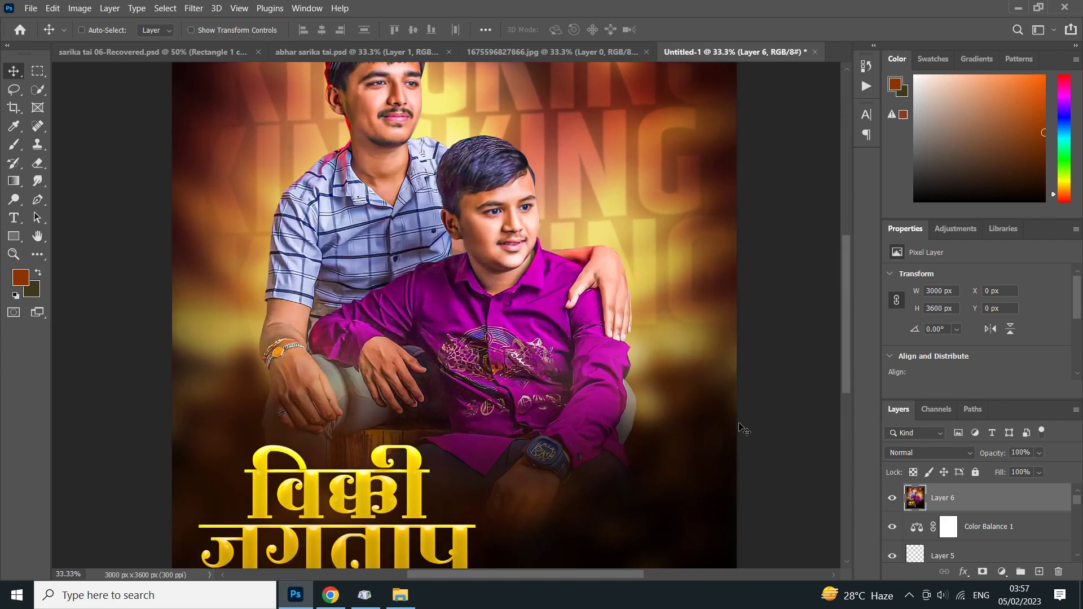
pyautogui.hotkey('ctrl', '-')
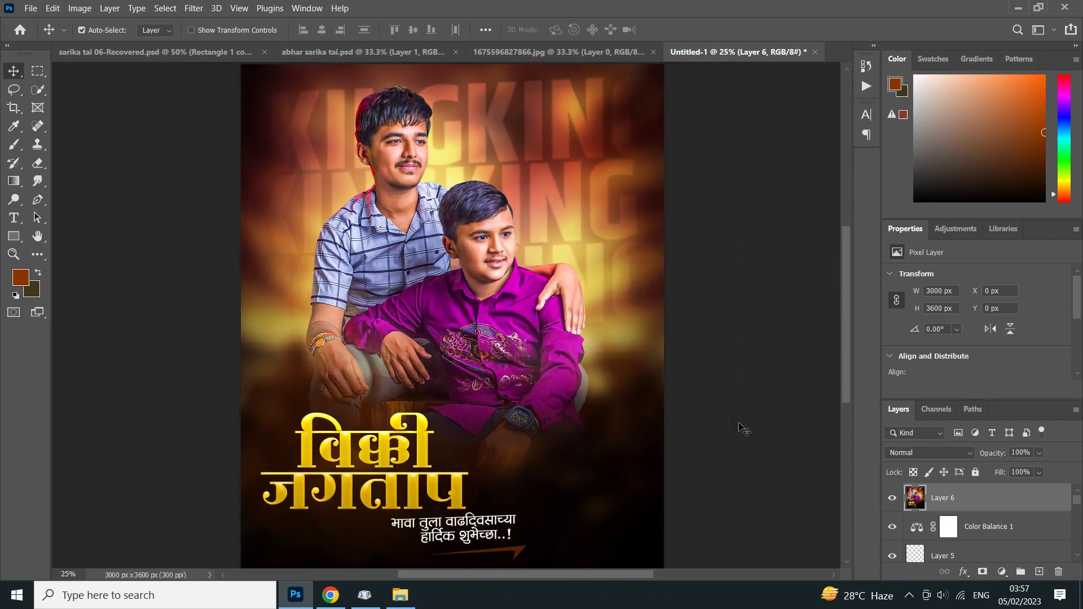
pyautogui.hotkey('ctrl', '-')
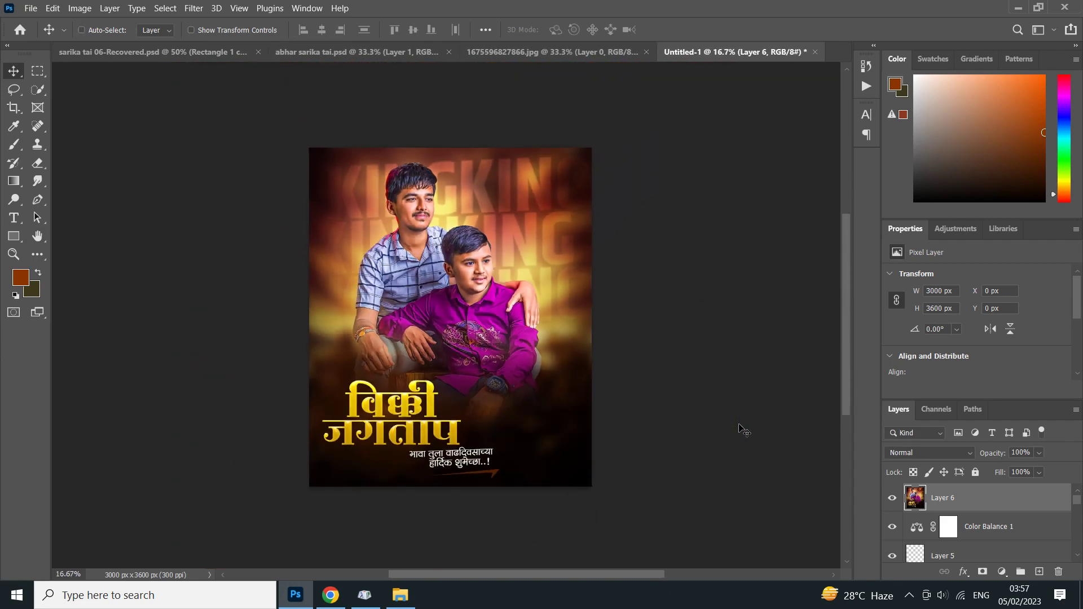
pyautogui.hotkey('ctrl', '+')
pyautogui.hotkey('ctrl', '+')
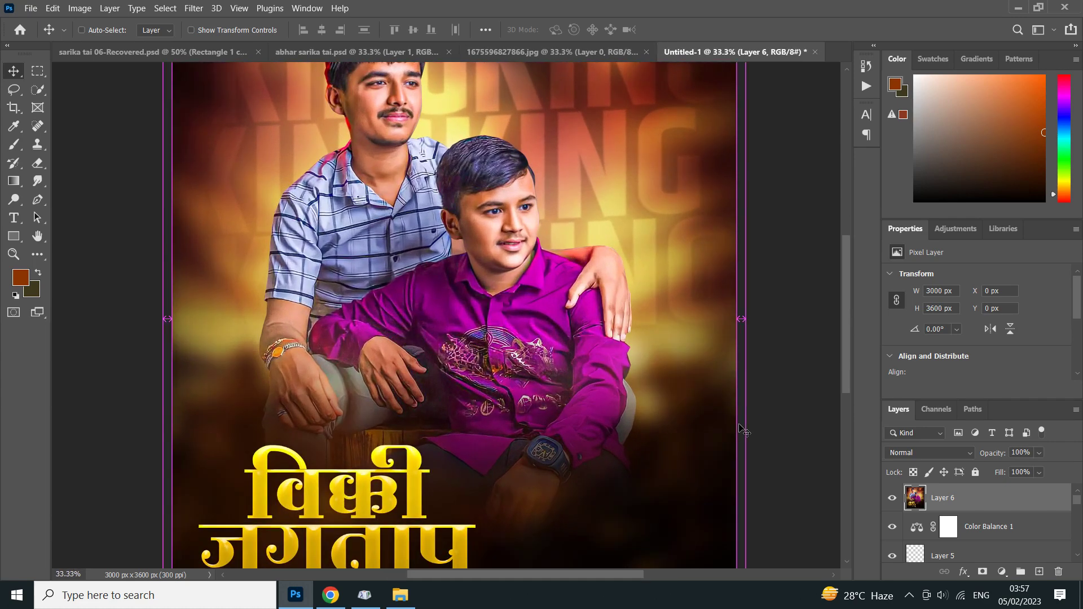
pyautogui.hotkey('ctrl', '+')
pyautogui.scroll(5, 660, 335)
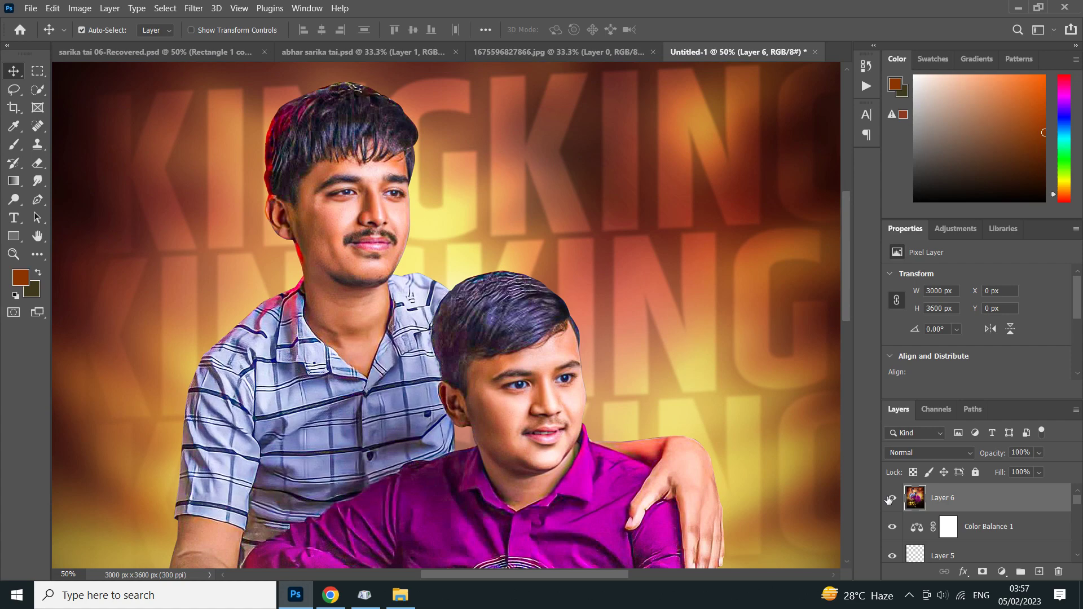
pyautogui.click(892, 499)
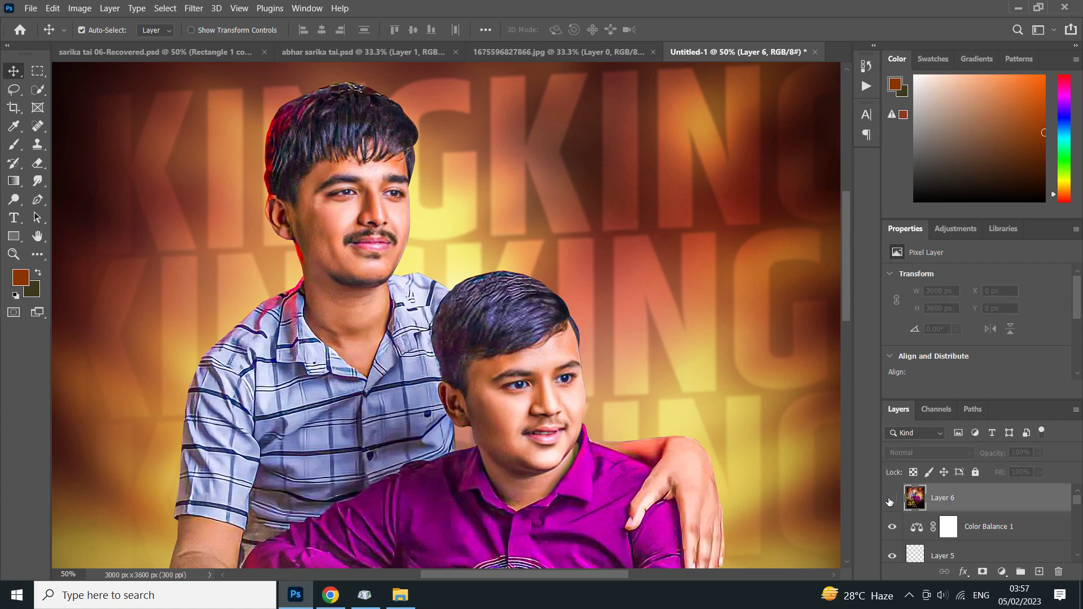
pyautogui.click(891, 498)
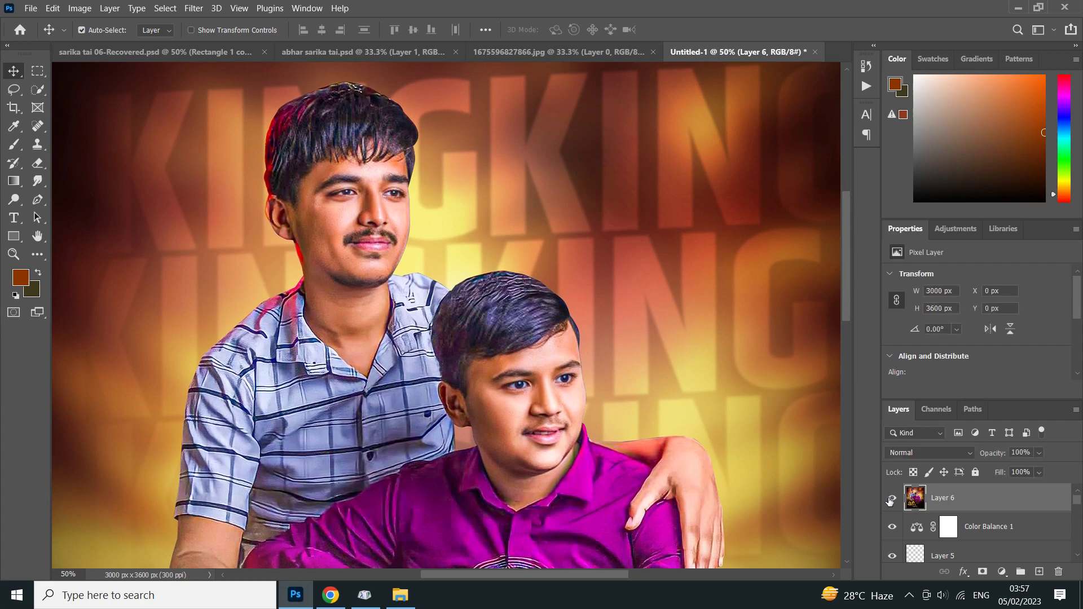
pyautogui.hotkey('ctrl', '-')
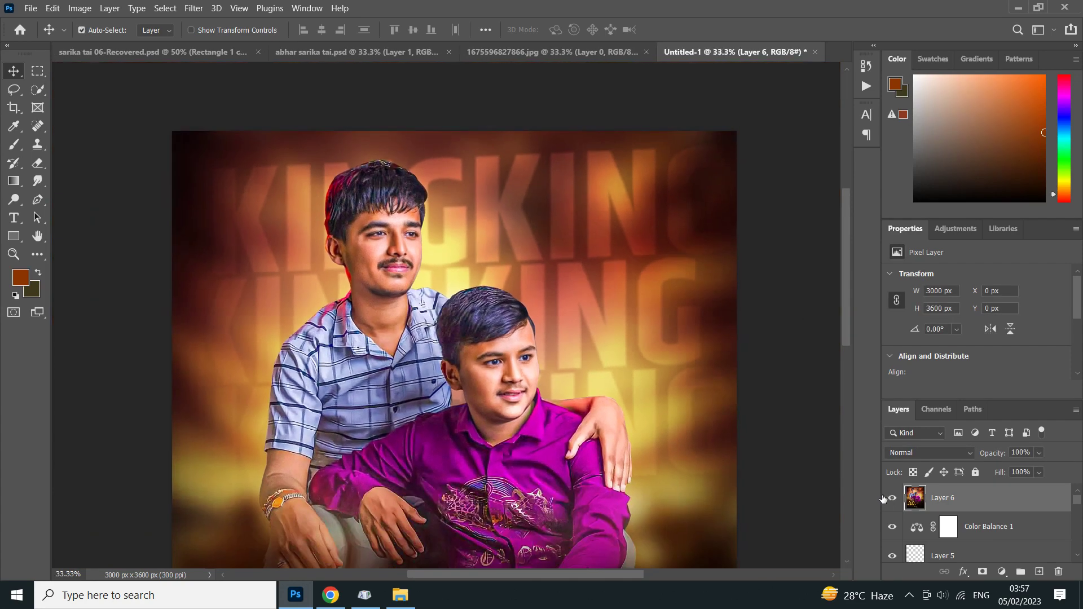
pyautogui.scroll(-2, 646, 424)
pyautogui.scroll(-3, 646, 425)
pyautogui.scroll(-2, 646, 424)
pyautogui.scroll(-2, 646, 424)
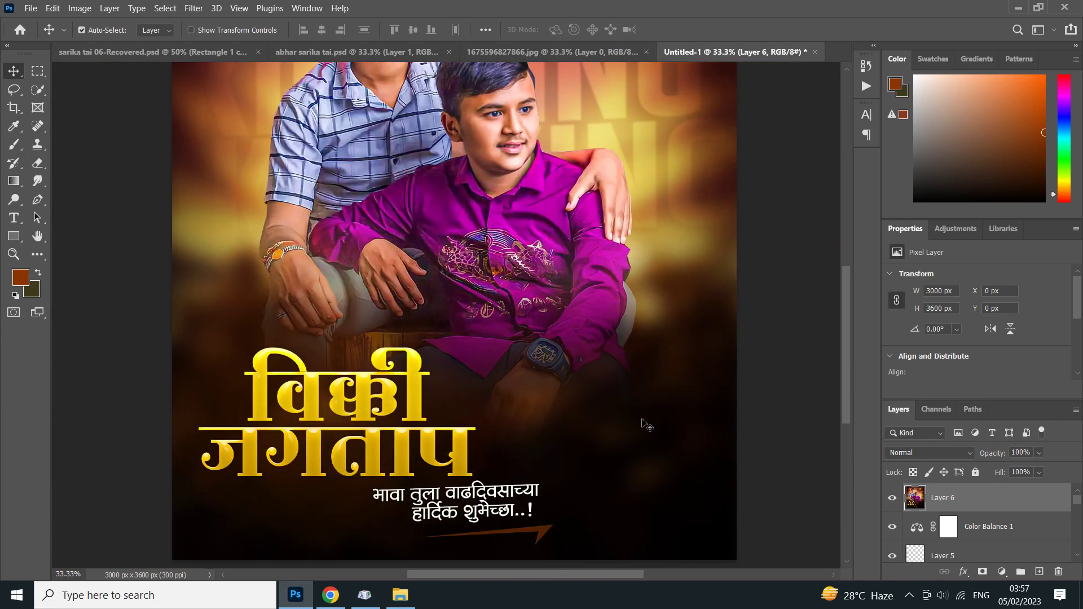
pyautogui.scroll(3, 646, 425)
pyautogui.scroll(3, 646, 424)
pyautogui.scroll(-5, 646, 424)
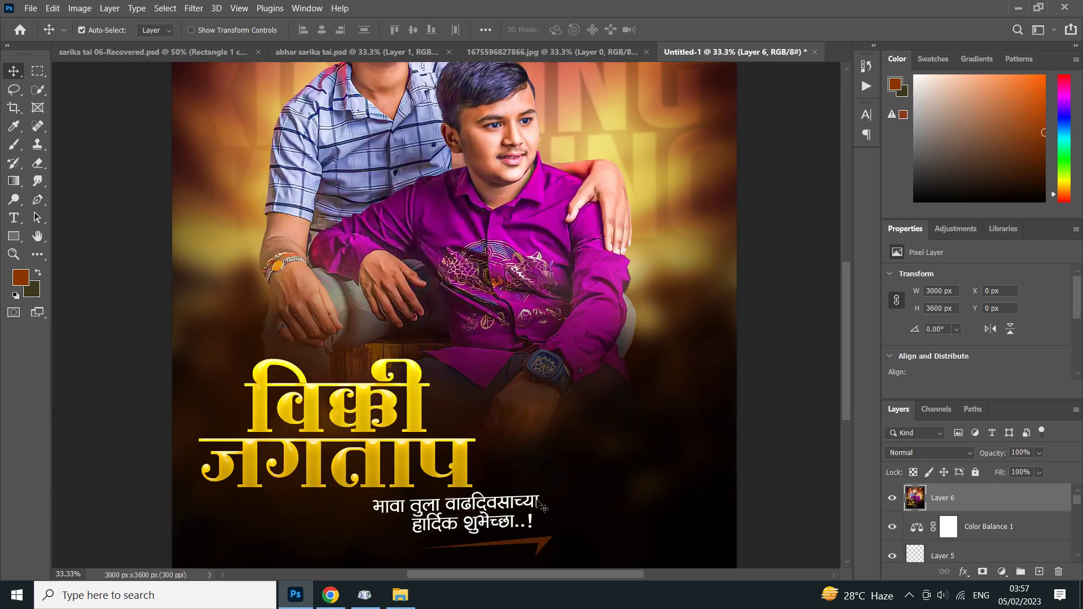
pyautogui.scroll(-3, 587, 473)
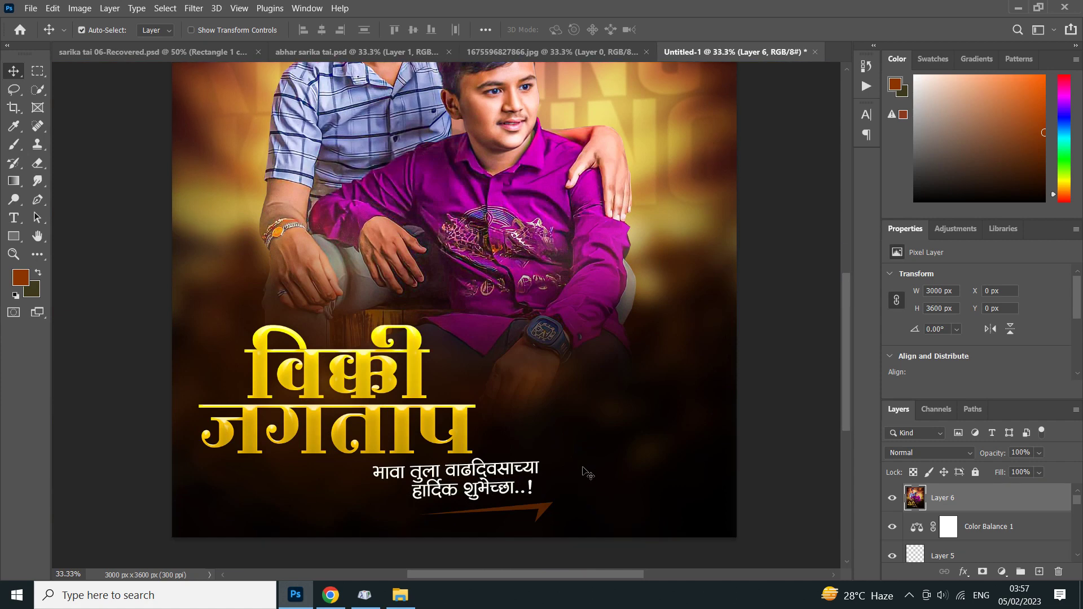
pyautogui.scroll(5, 587, 473)
pyautogui.scroll(5, 586, 473)
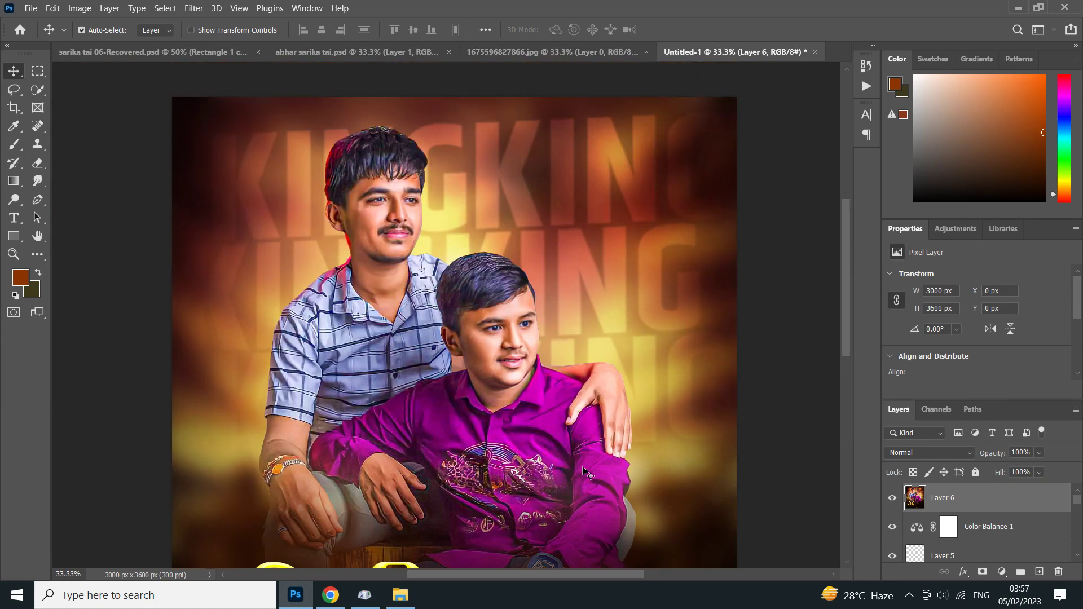
pyautogui.scroll(-2, 586, 473)
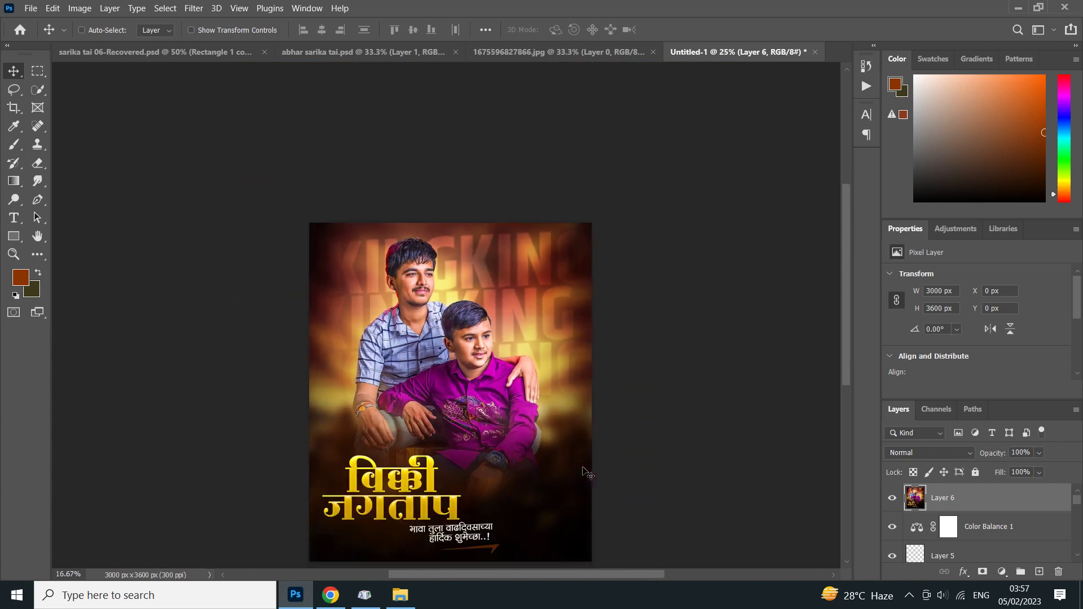
pyautogui.scroll(-1, 586, 472)
pyautogui.scroll(1, 587, 473)
pyautogui.scroll(-3, 587, 473)
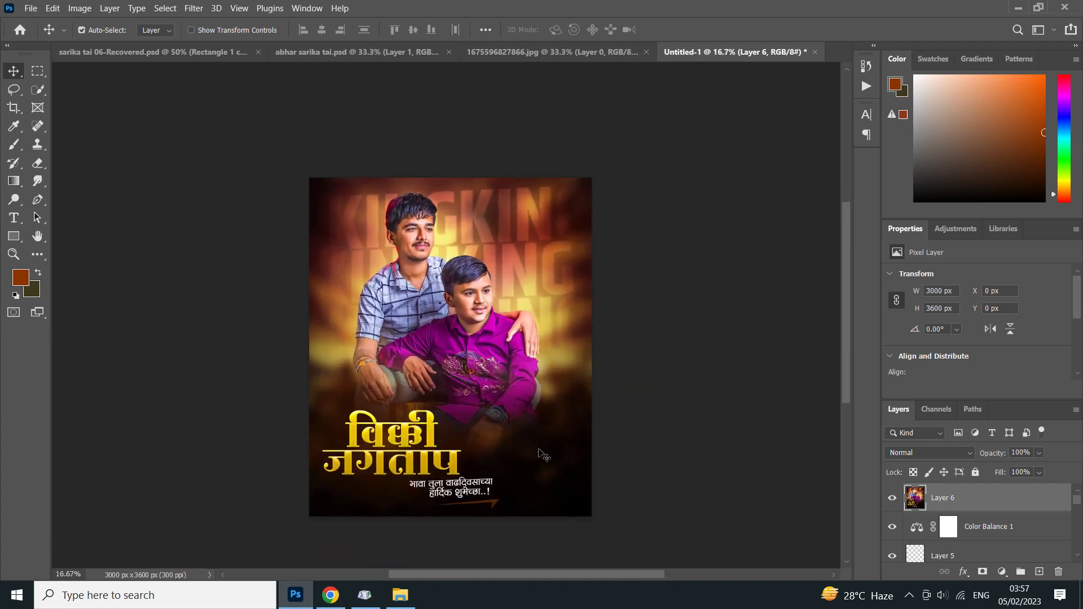